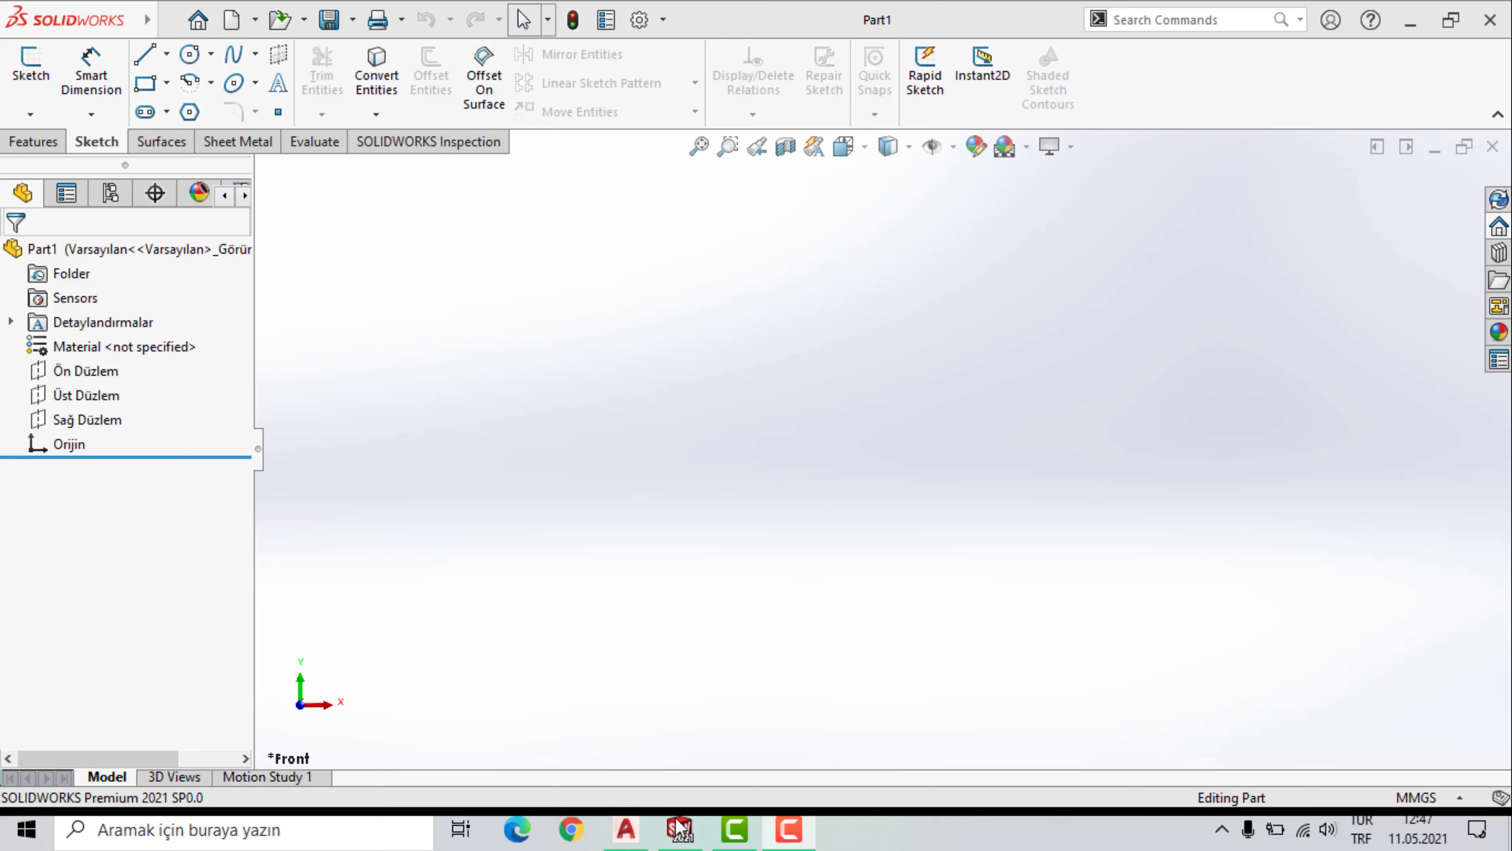
Review the pipe tee reference drawing, then return to the empty part.
left_click(625, 830)
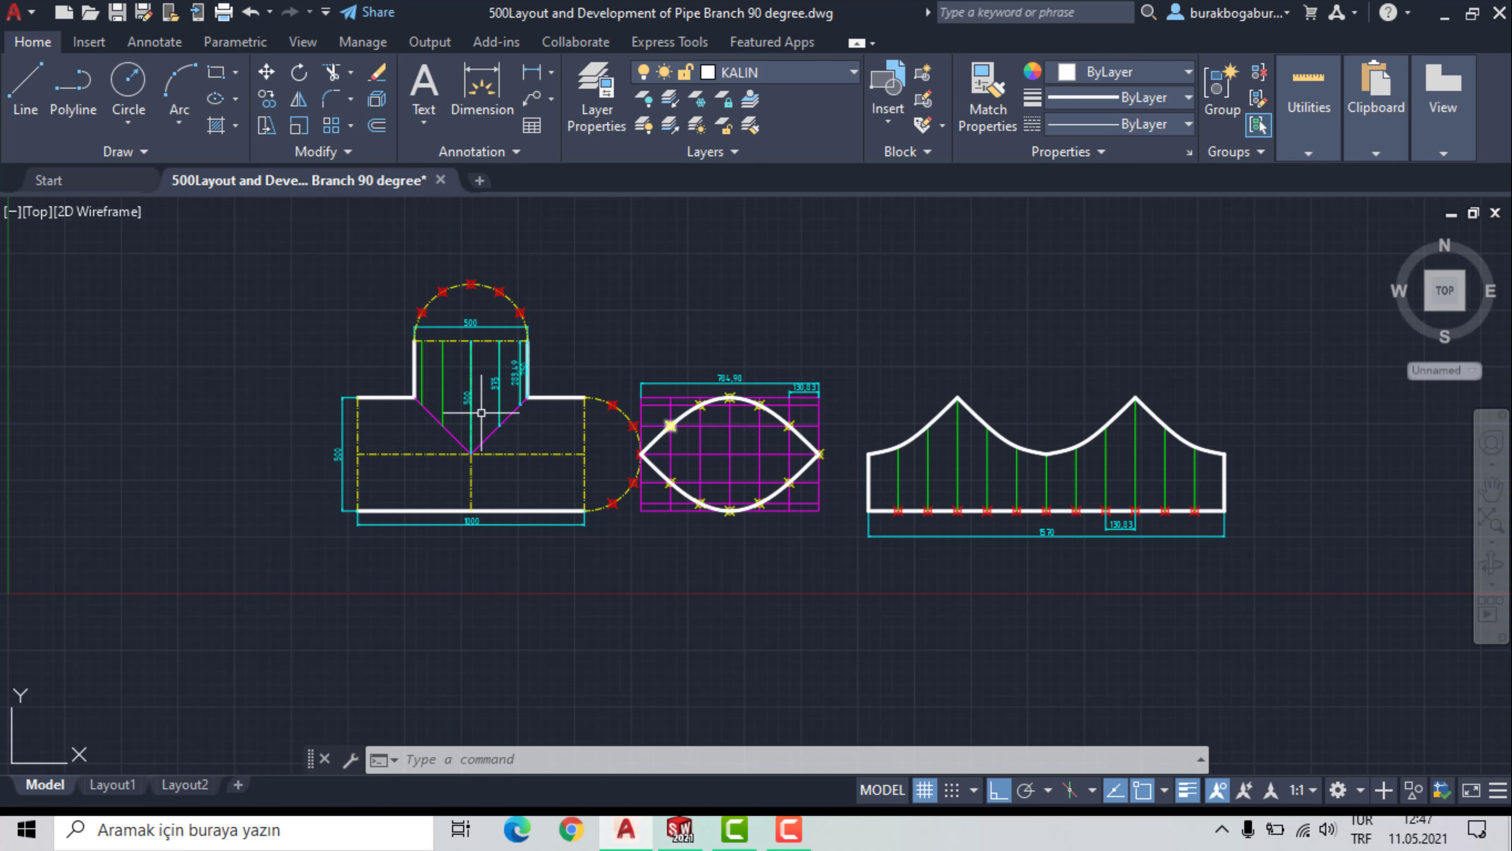
scroll(497, 355, "up", 4)
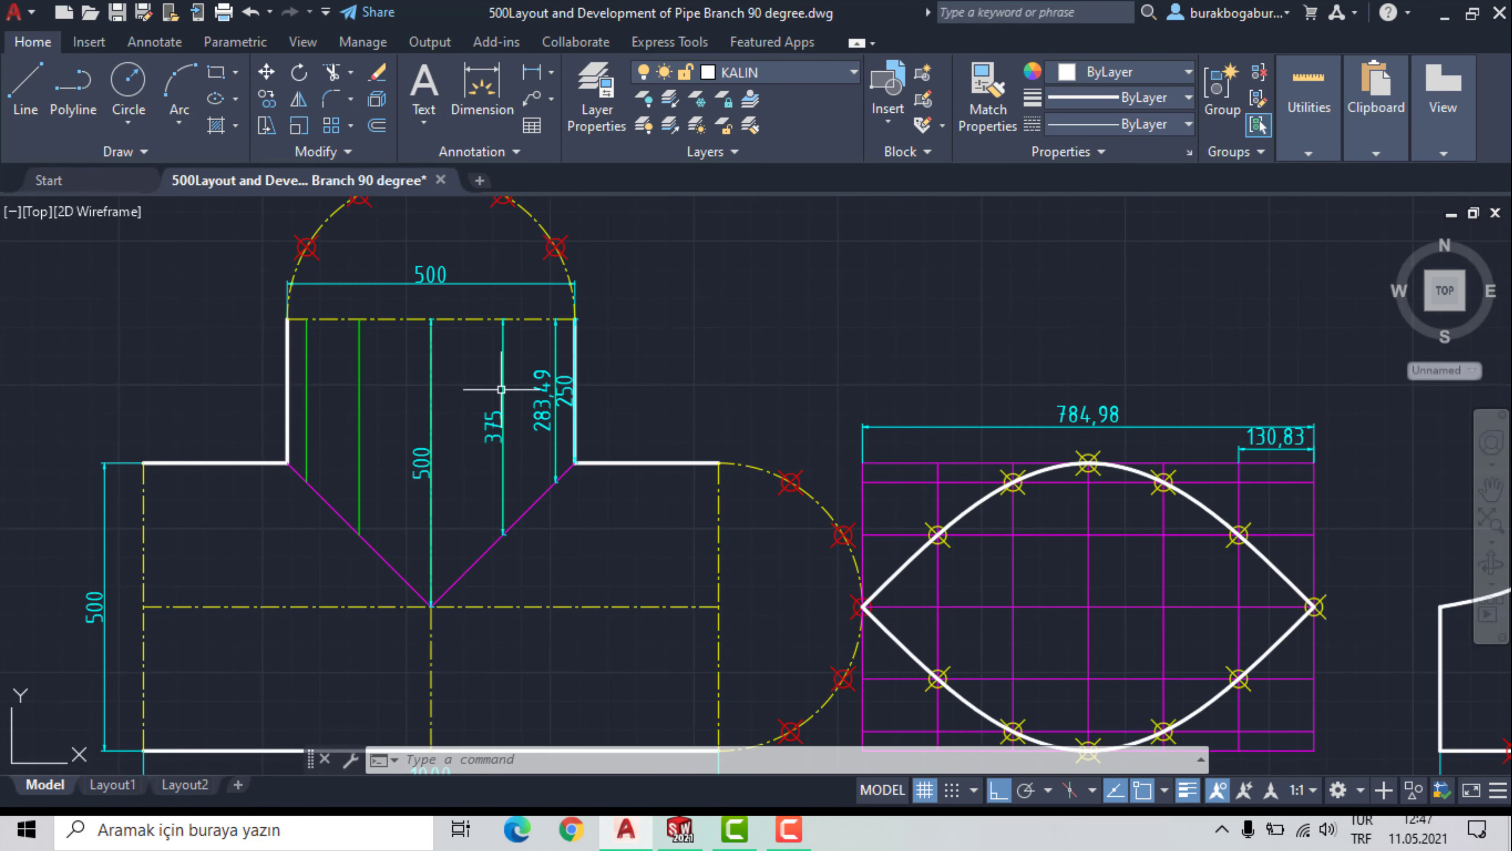
scroll(622, 423, "down", 2)
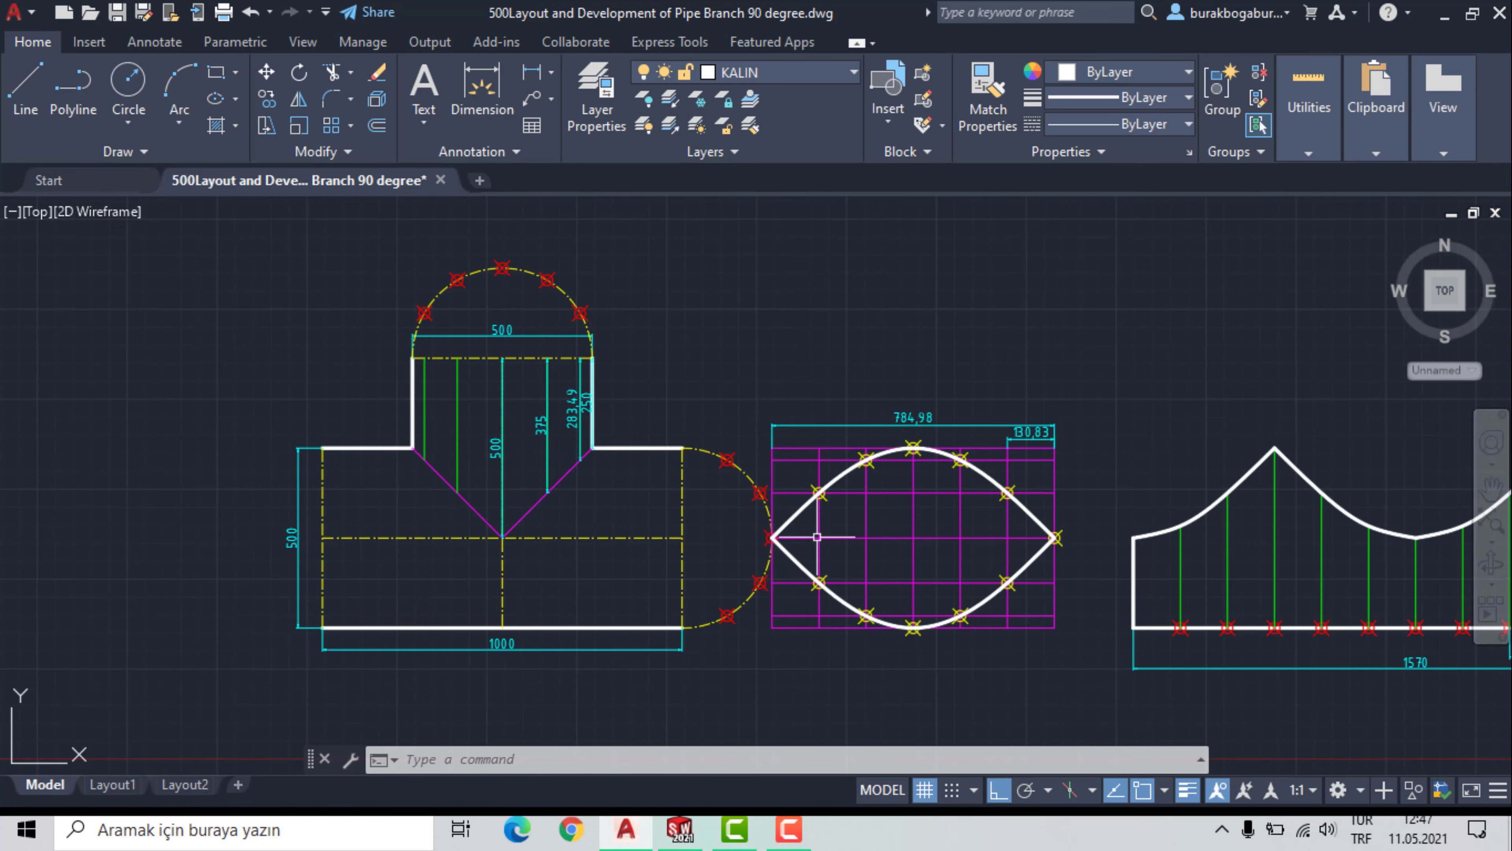
left_click(680, 829)
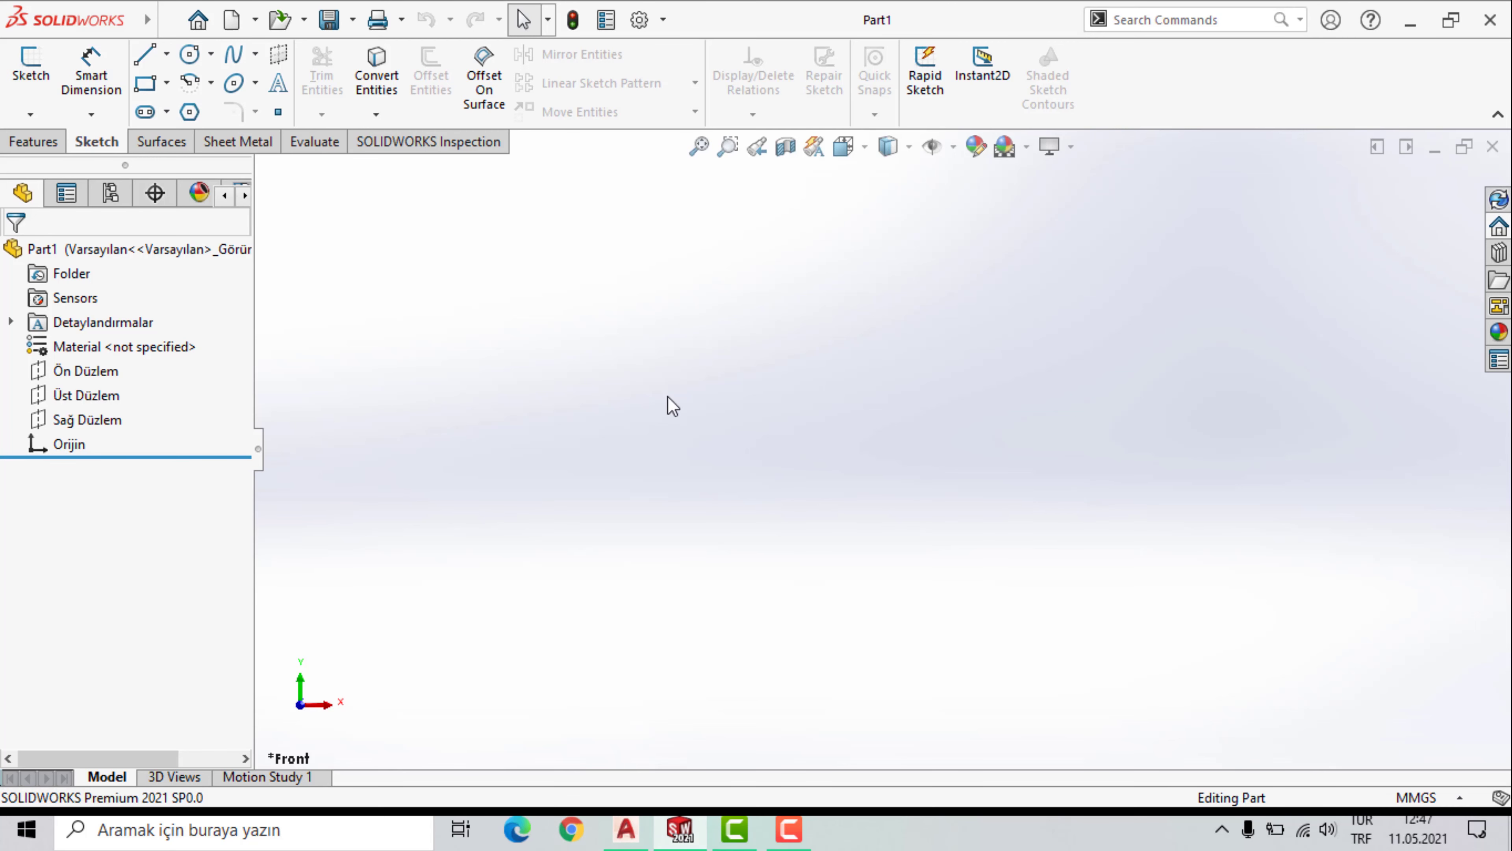
Sketch on Üst Düzlem a horizontal midpoint line centred on the origin.
left_click(110, 399)
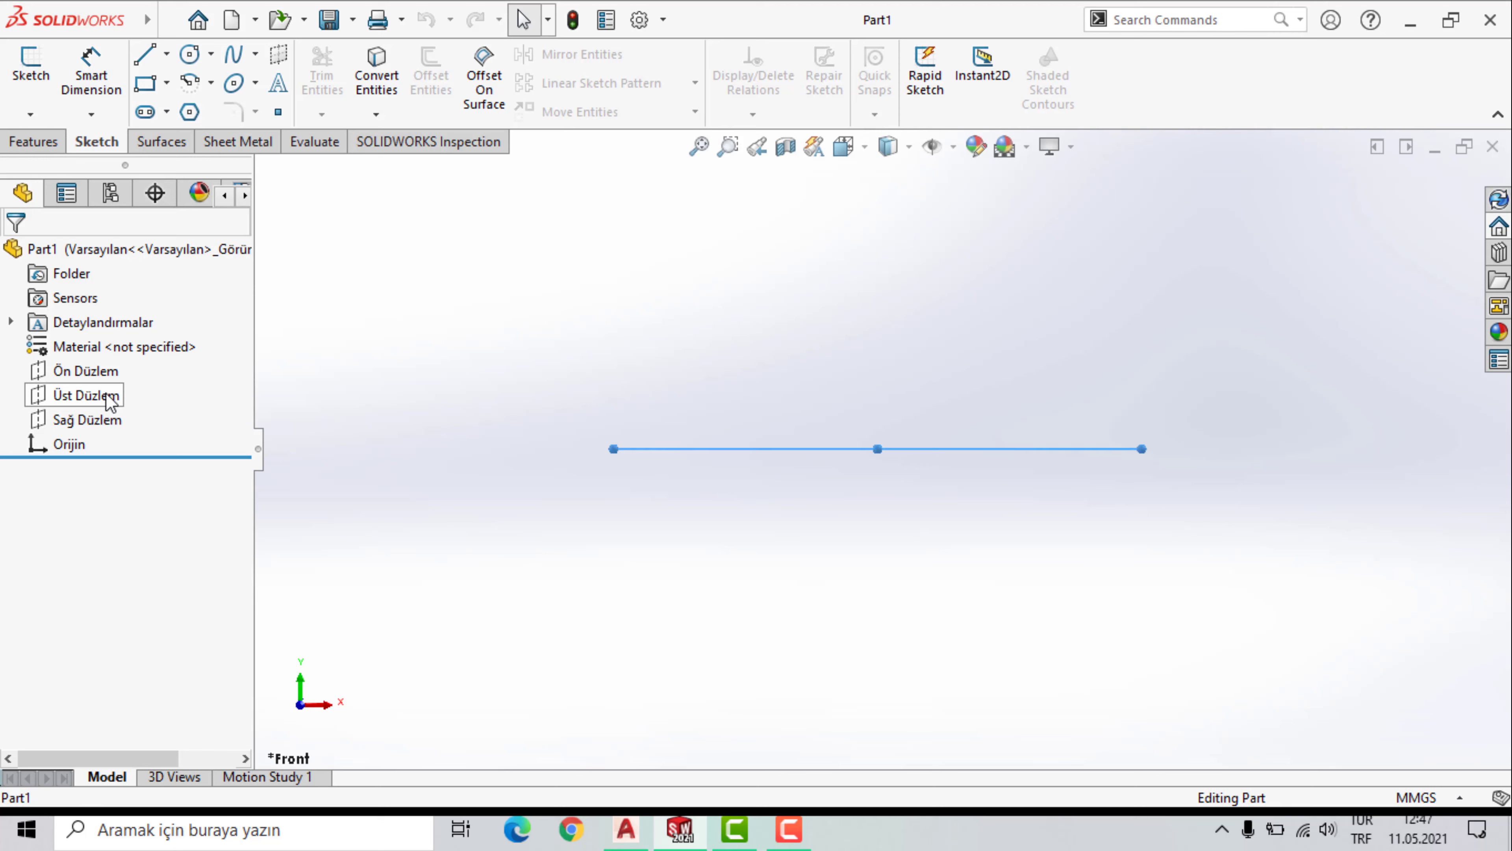
left_click(124, 361)
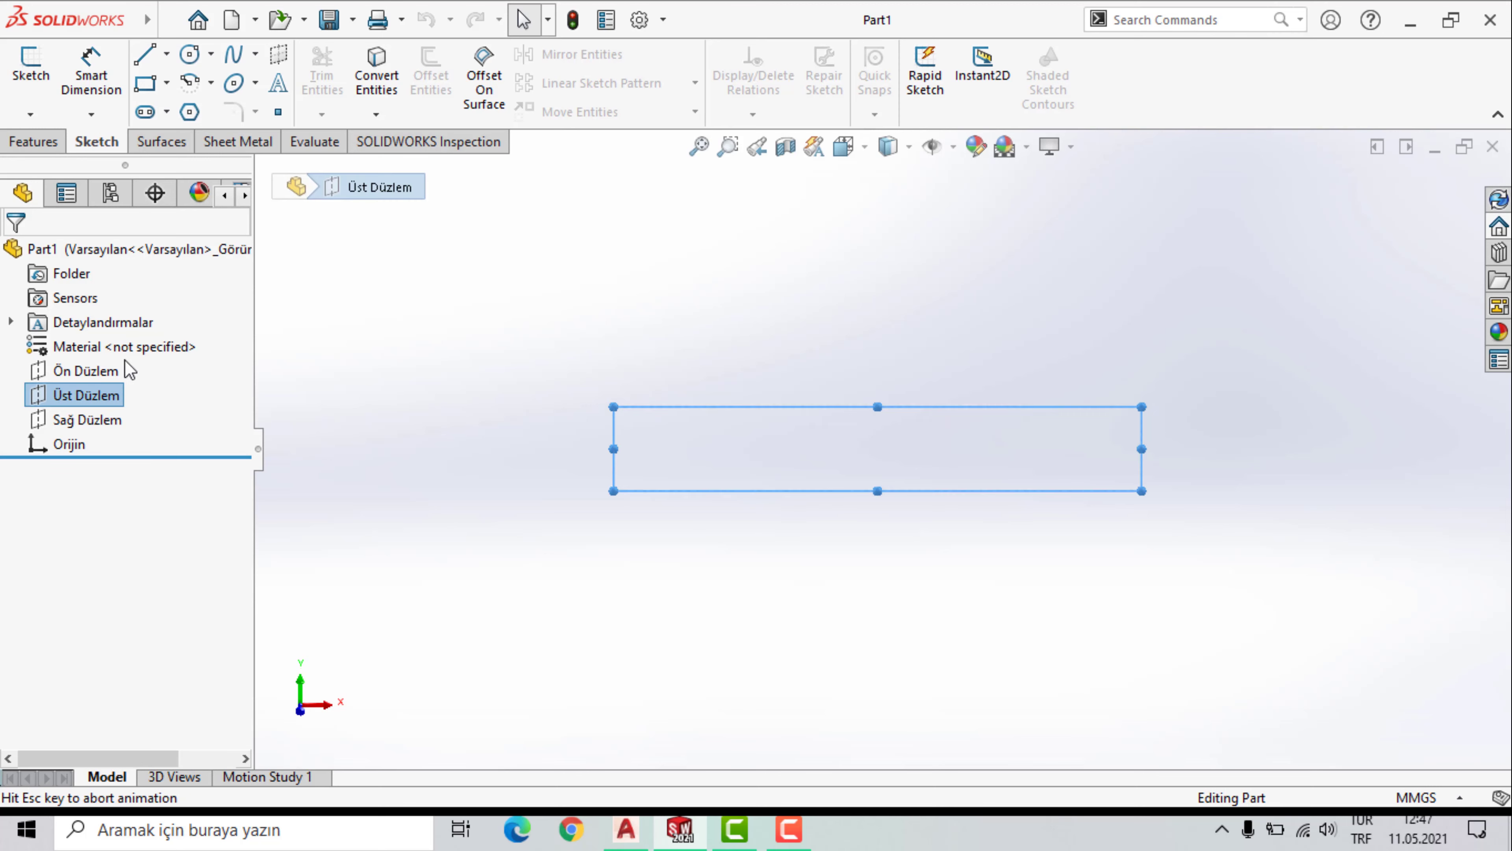
left_click(167, 54)
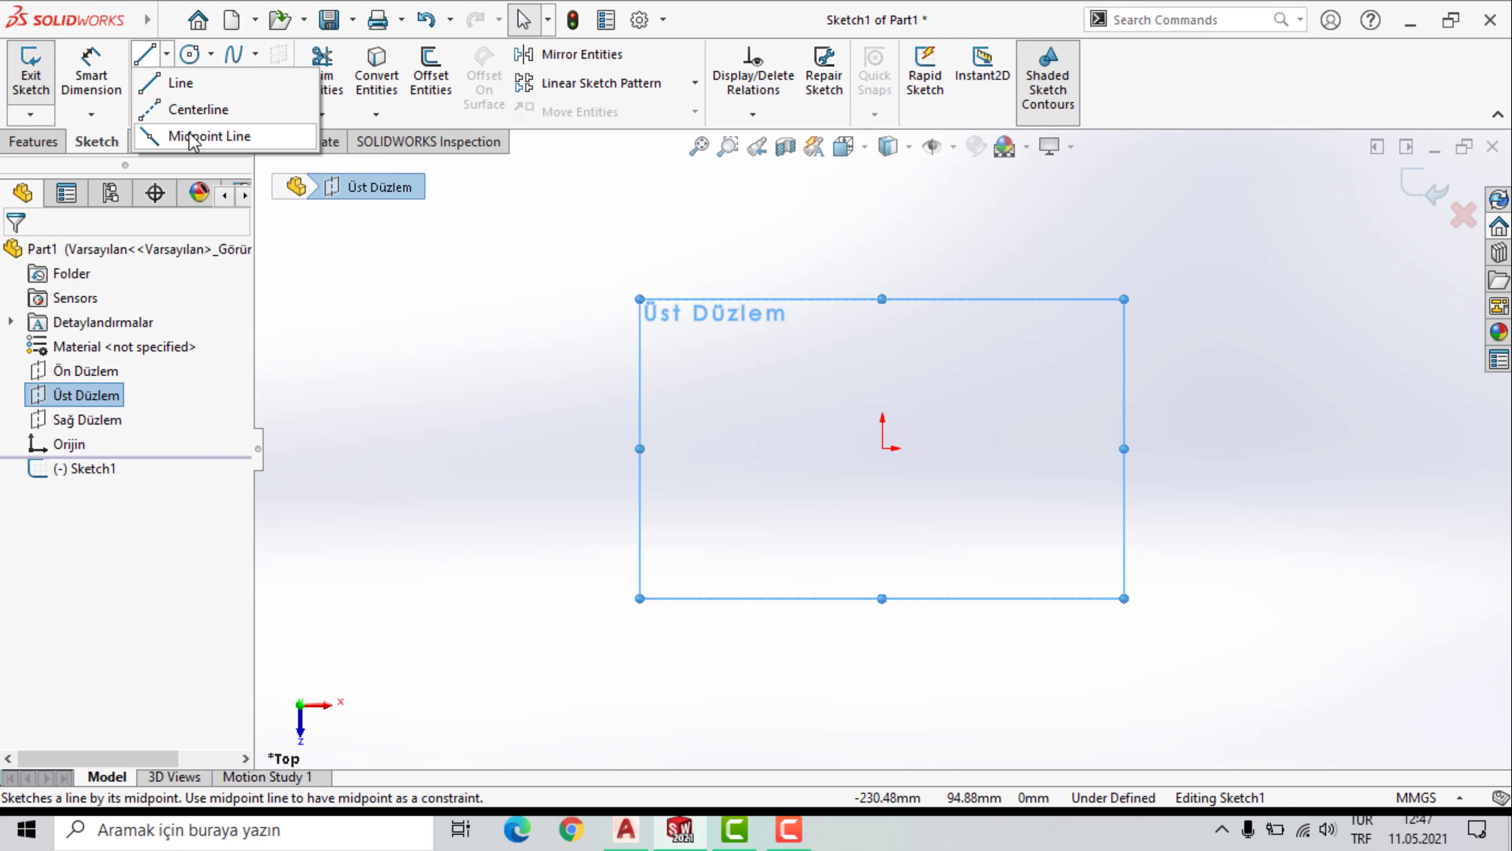
left_click(191, 137)
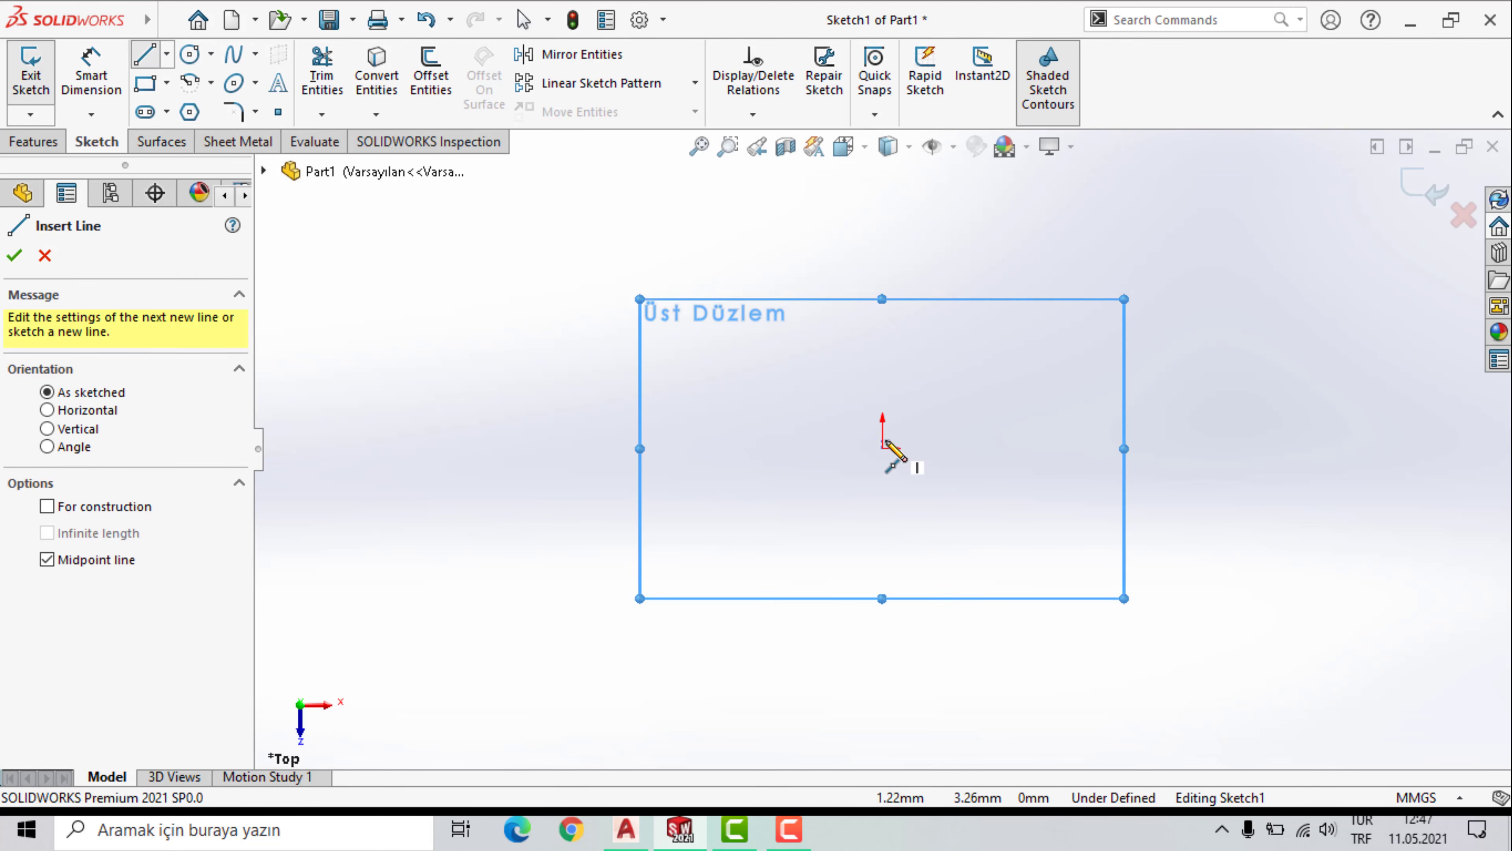
left_click(884, 447)
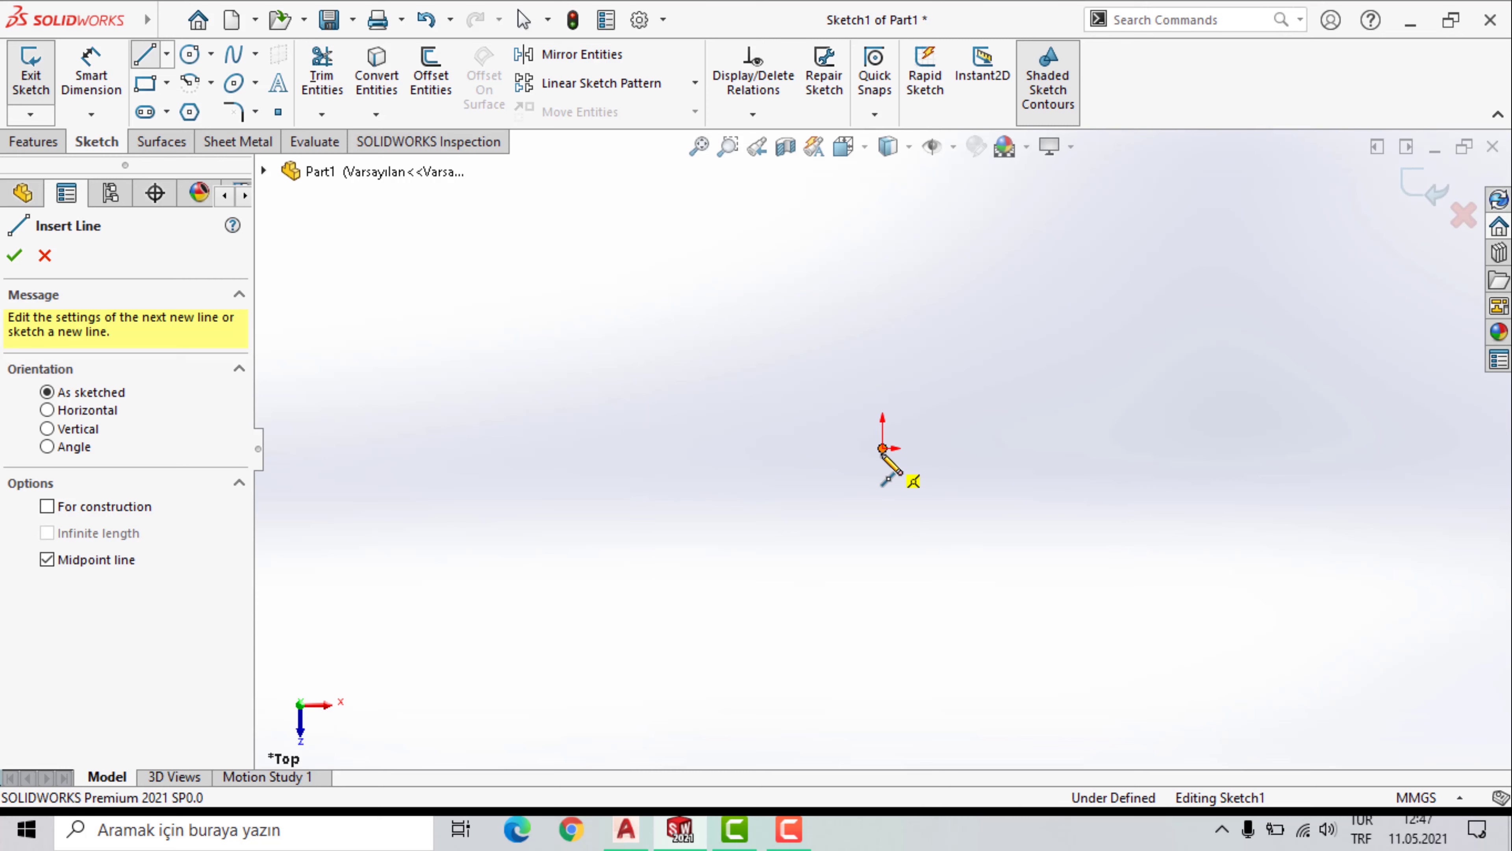
left_click(1063, 446)
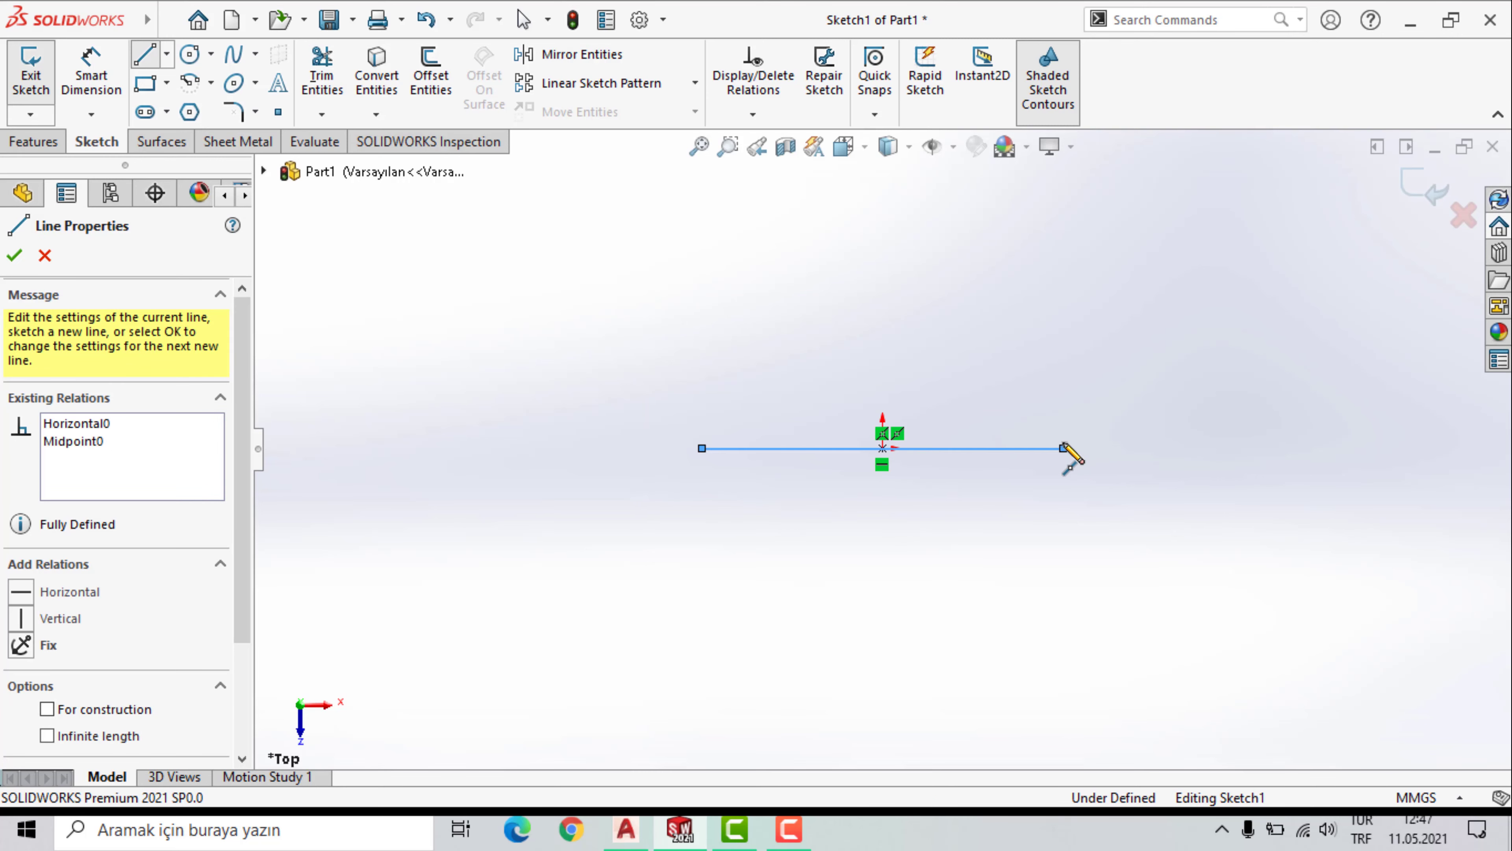
right_click(968, 533)
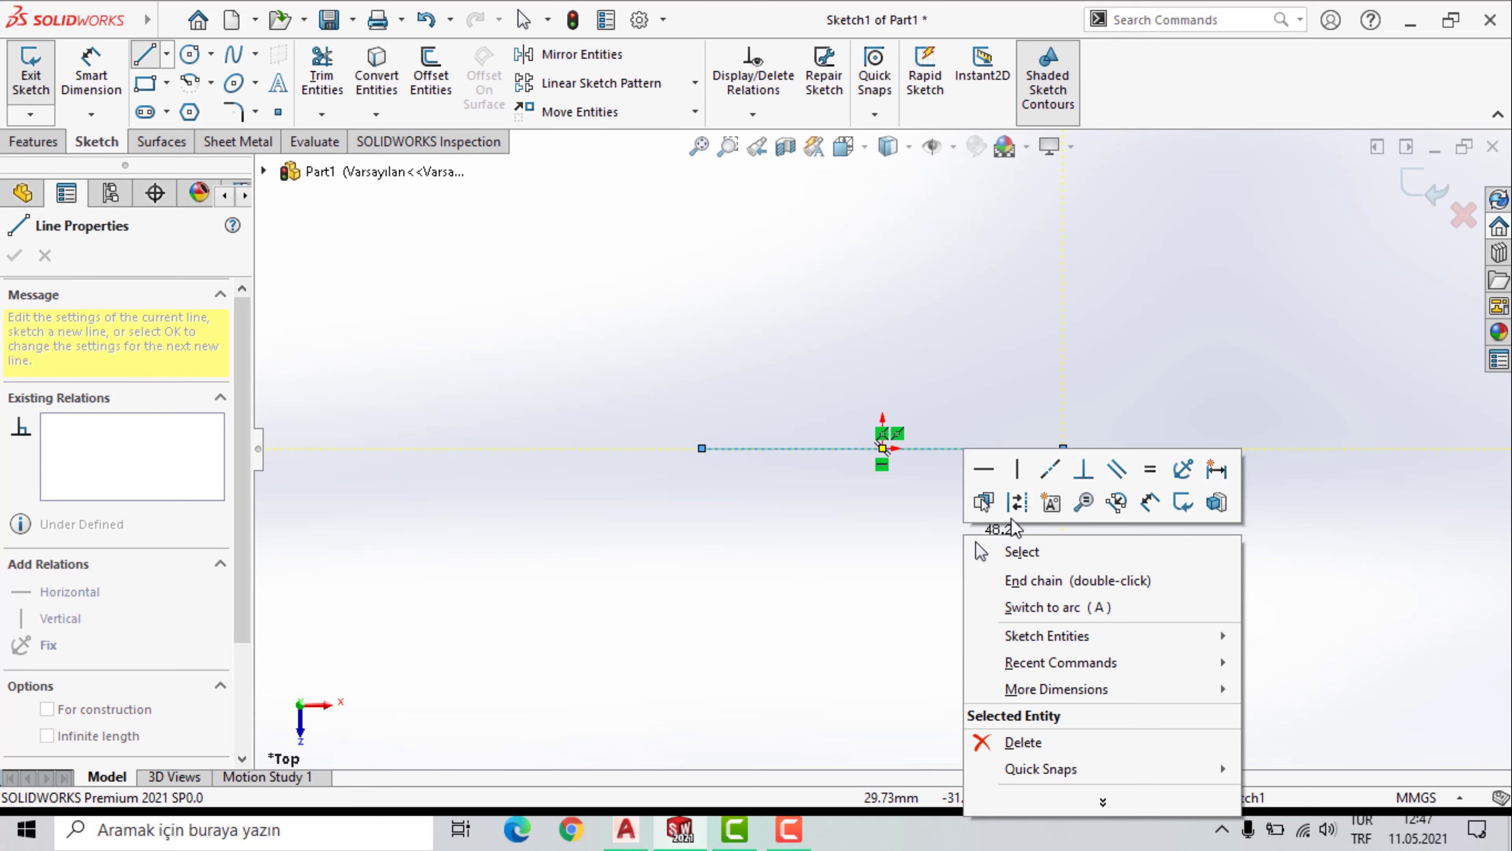
left_click(1035, 552)
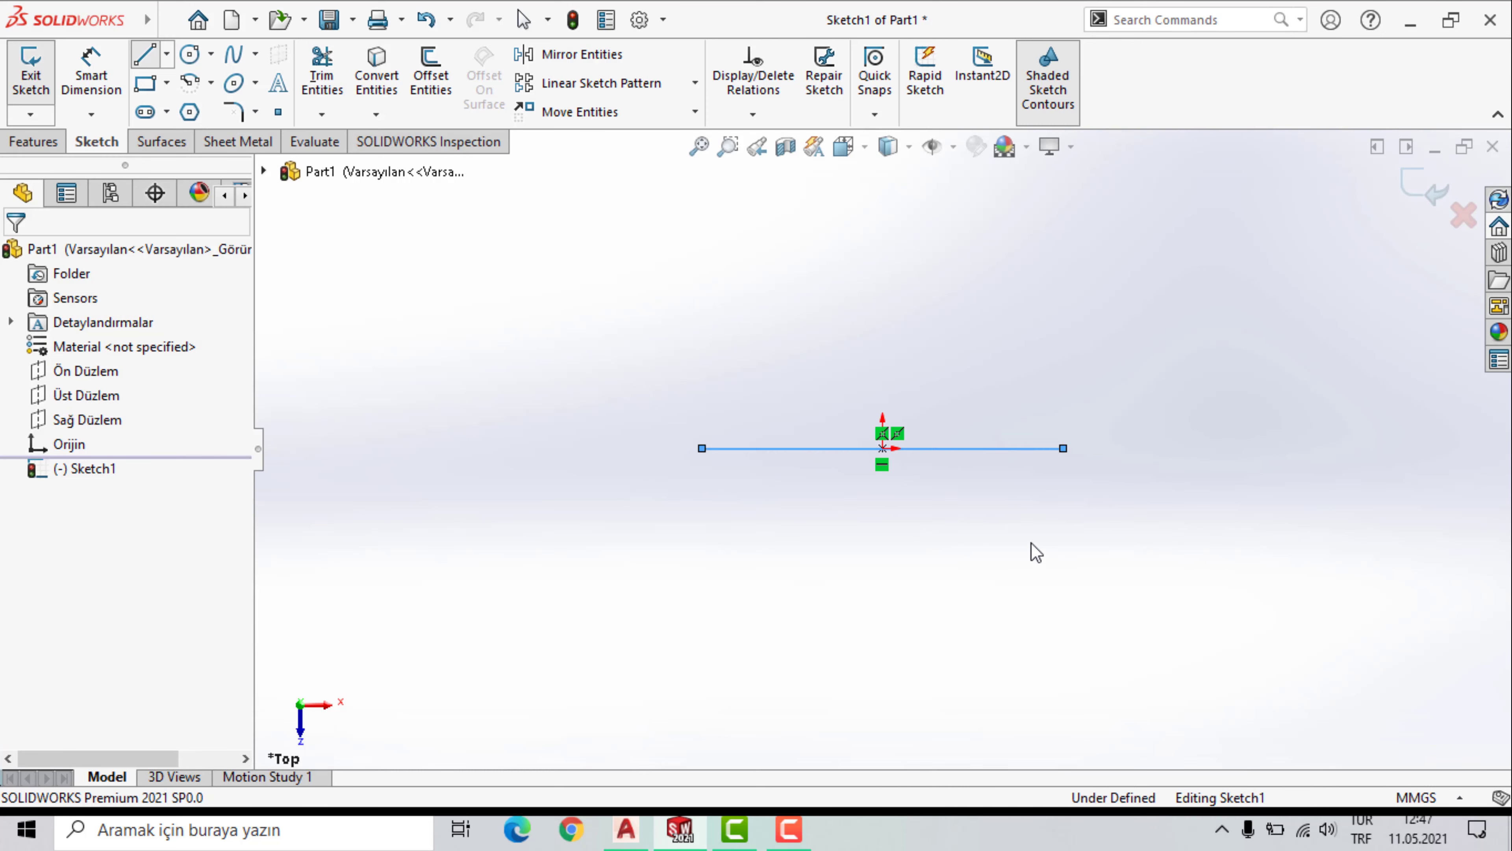
Draw a vertical line rising straight up from the horizontal line's midpoint.
left_click(146, 58)
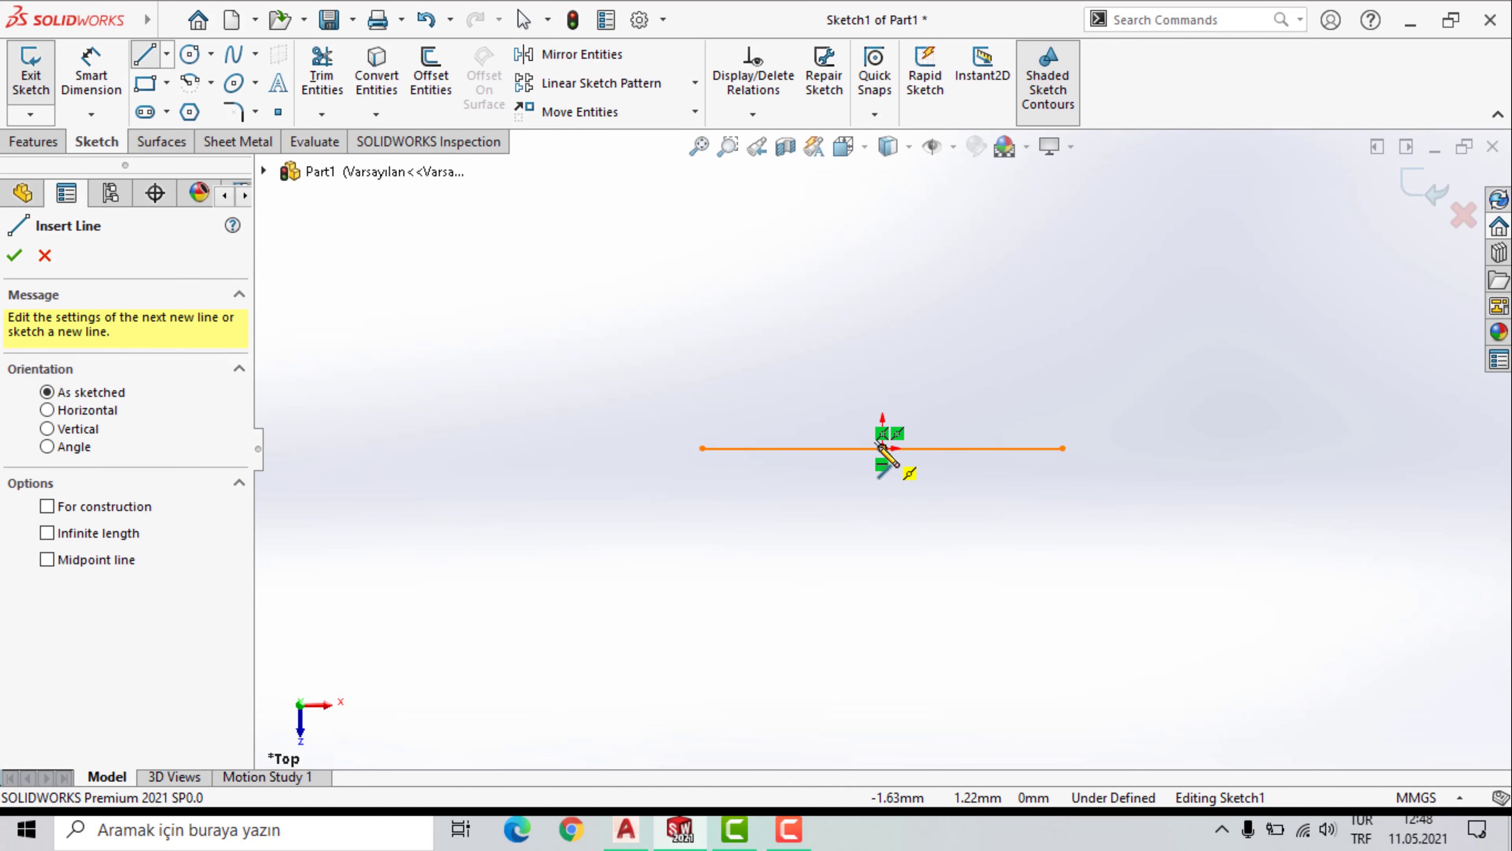
left_click(882, 448)
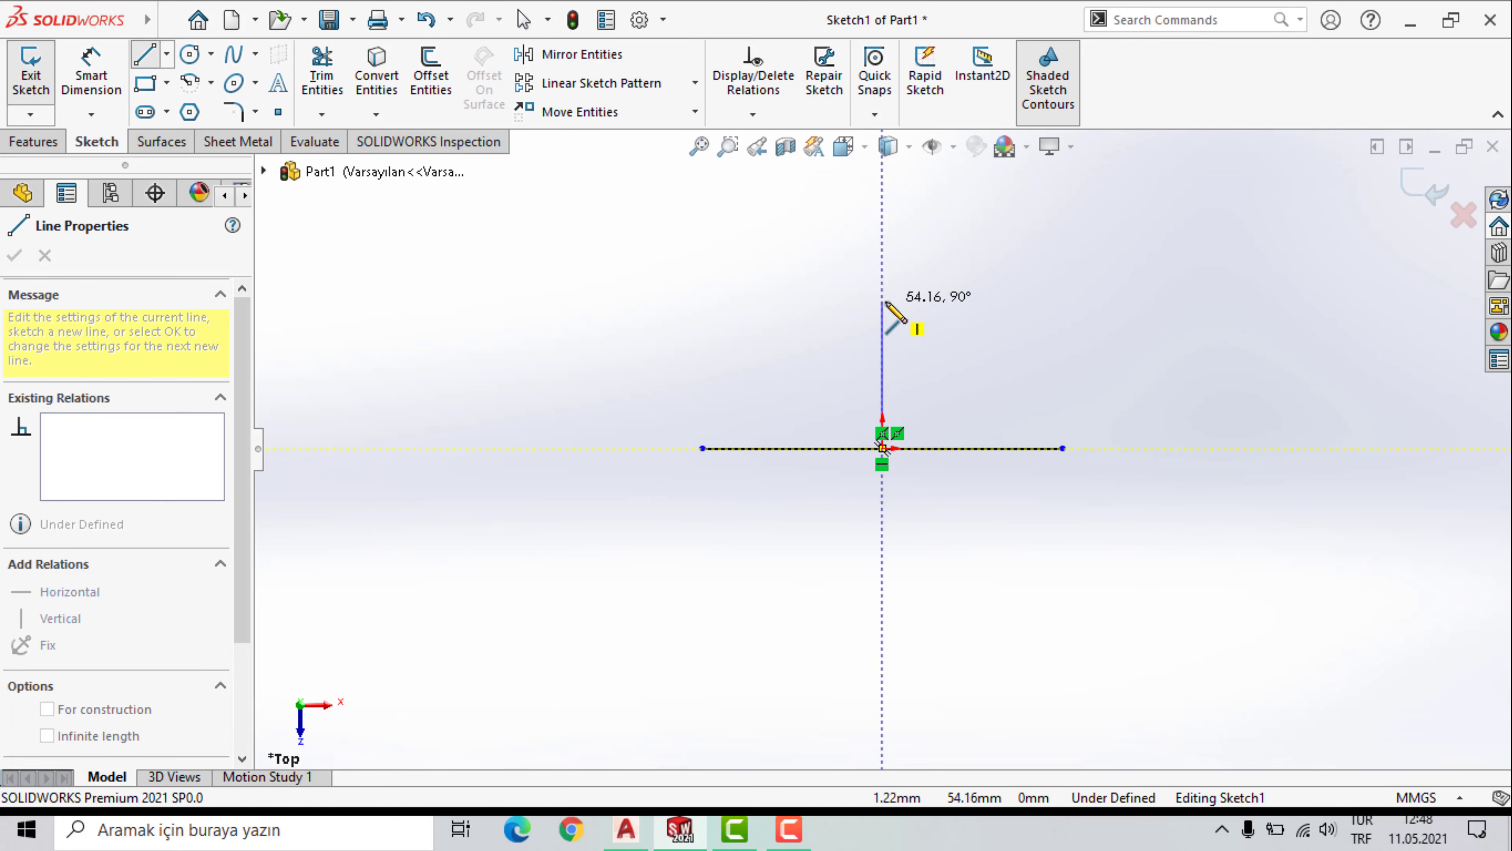
left_click(883, 301)
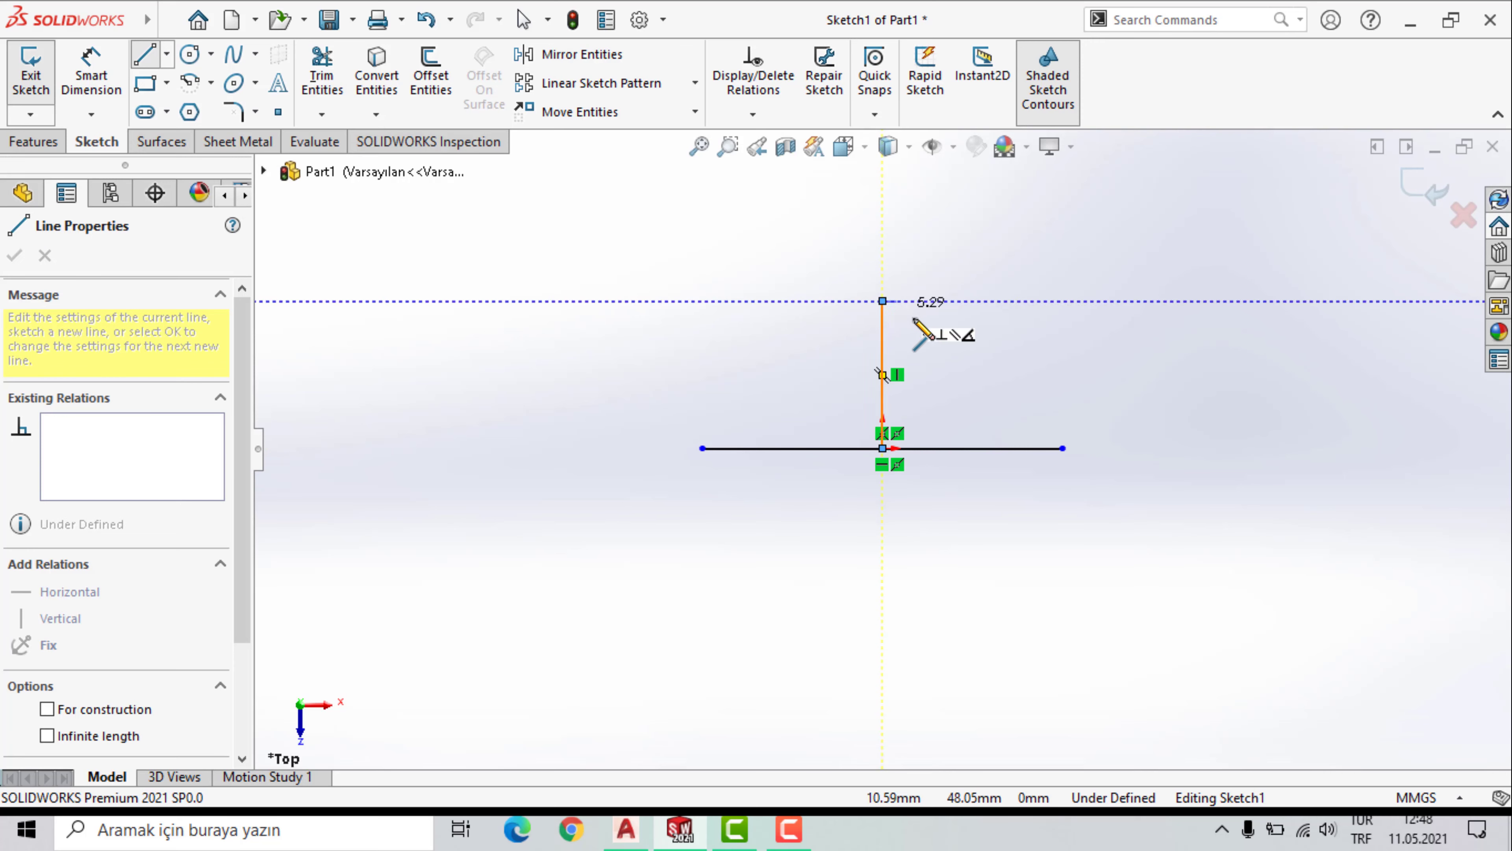
right_click(972, 367)
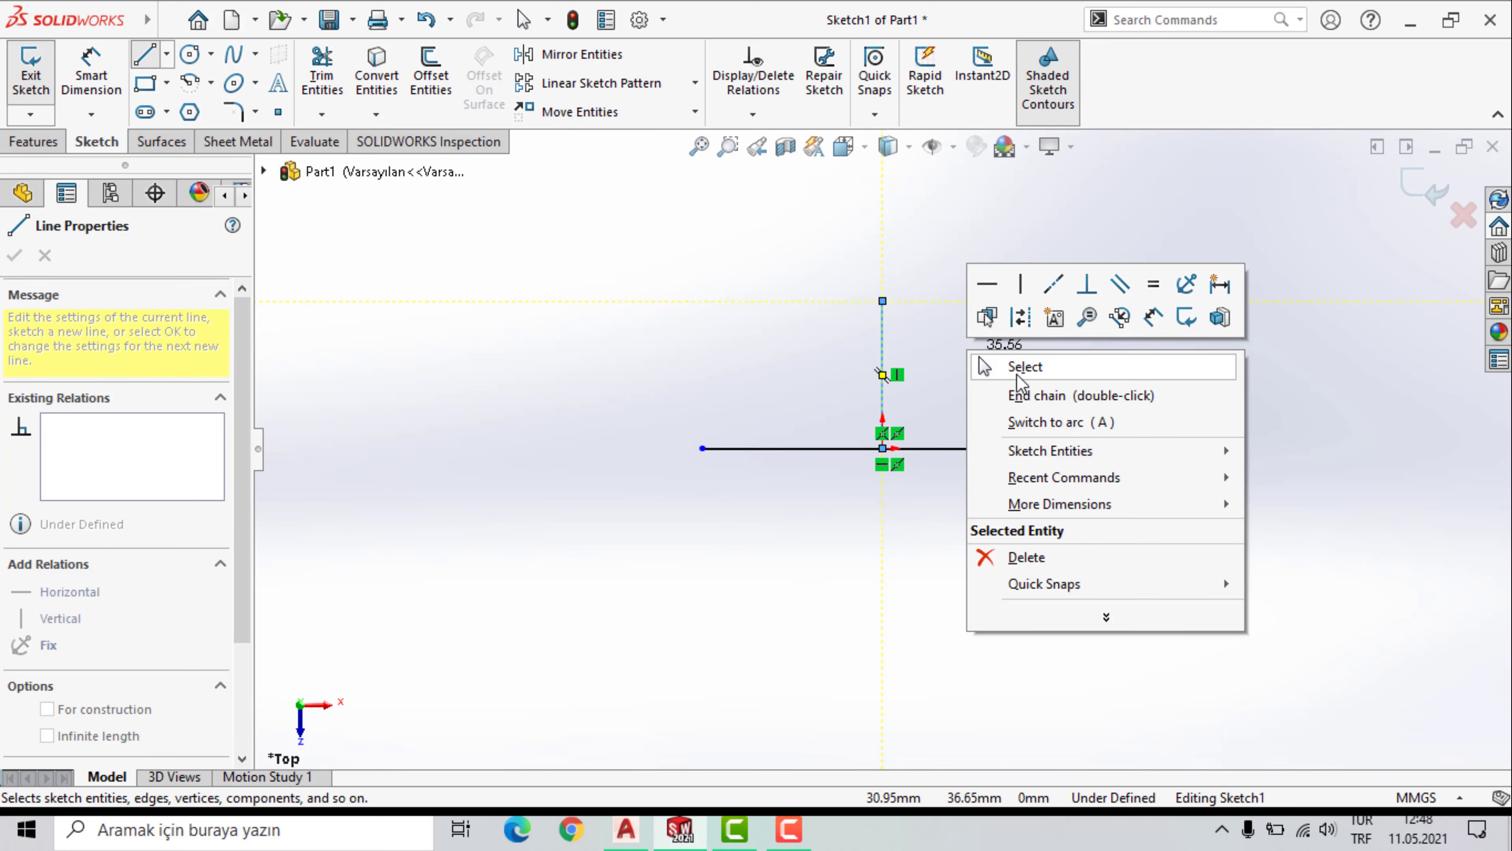
left_click(1013, 361)
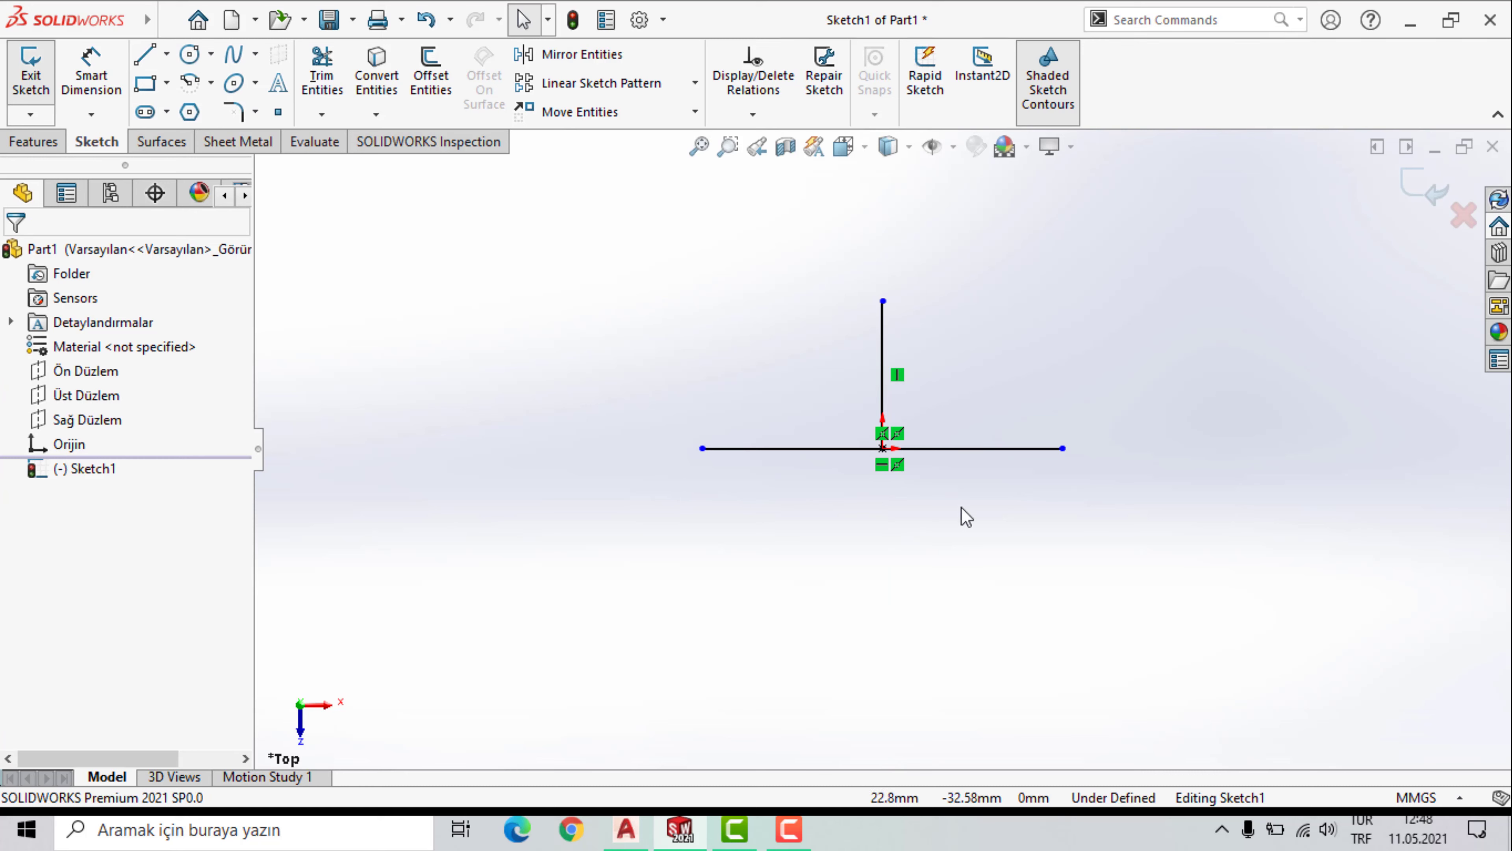
Make both lines construction centrelines and recheck the reference drawing.
left_click_drag(945, 535, 744, 399)
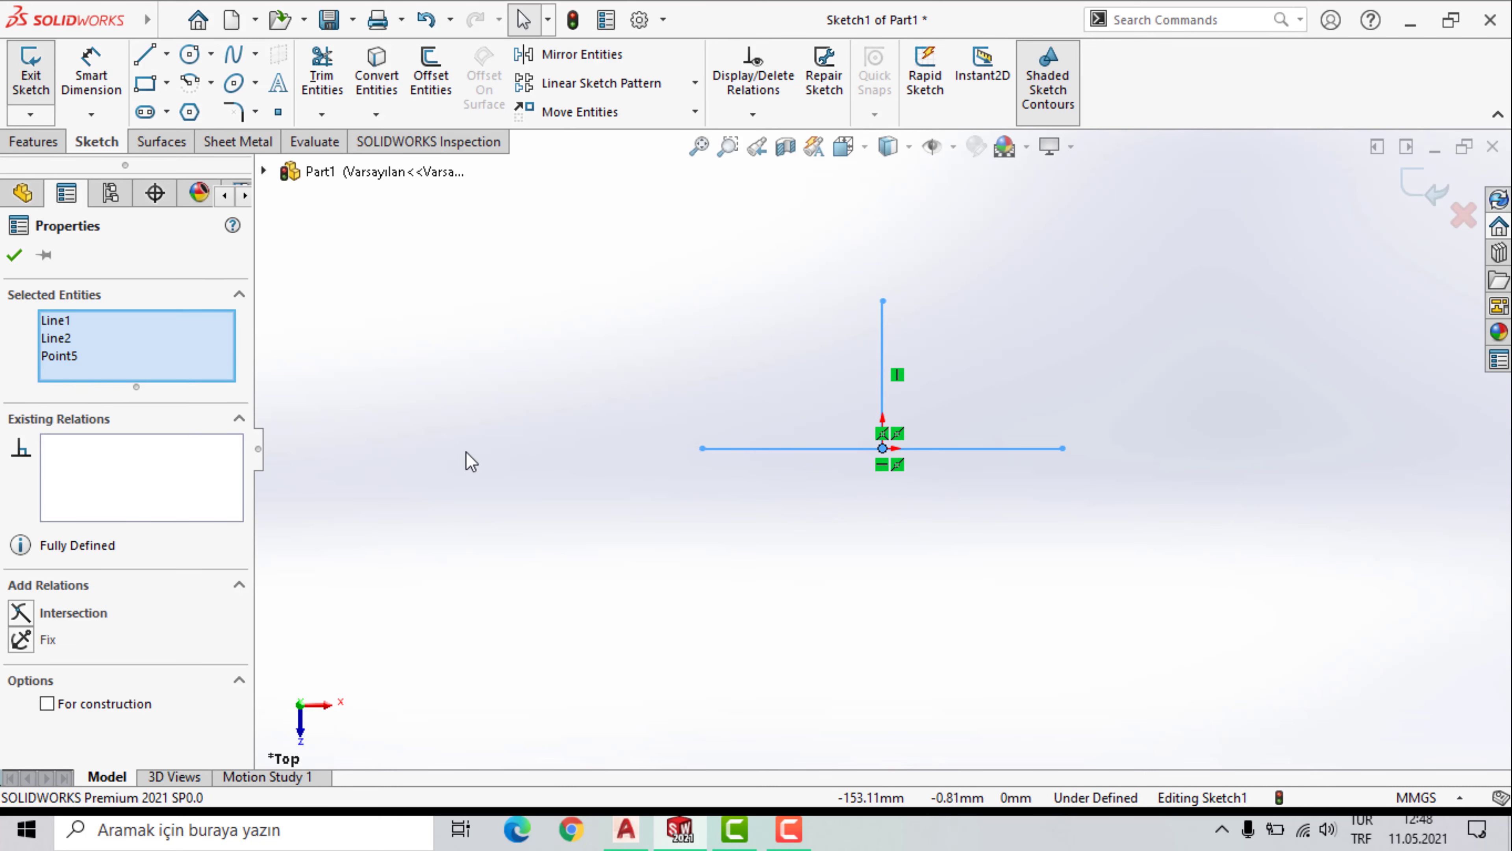
left_click(48, 704)
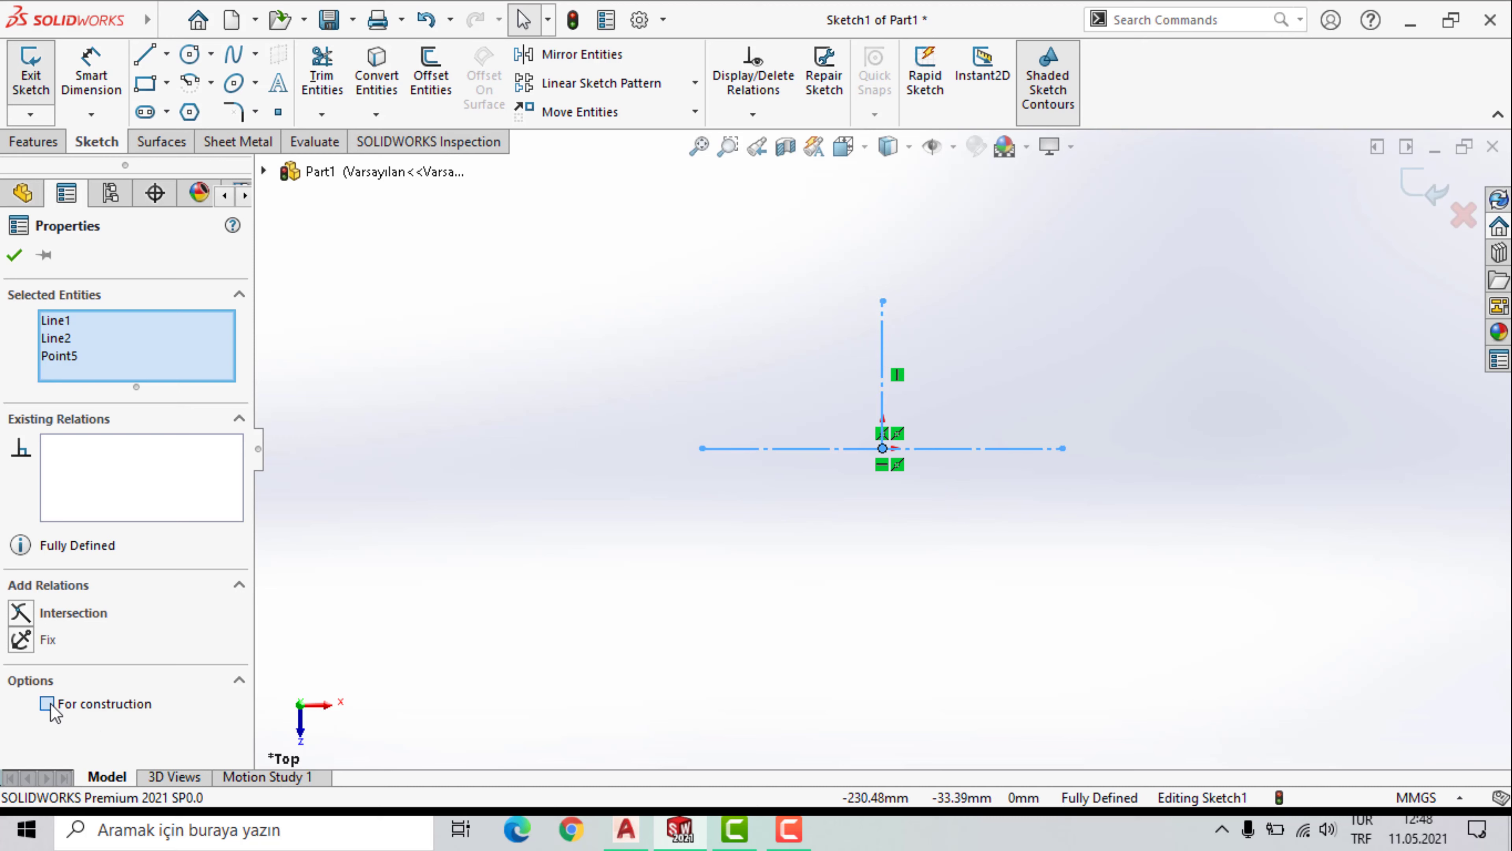
left_click(16, 256)
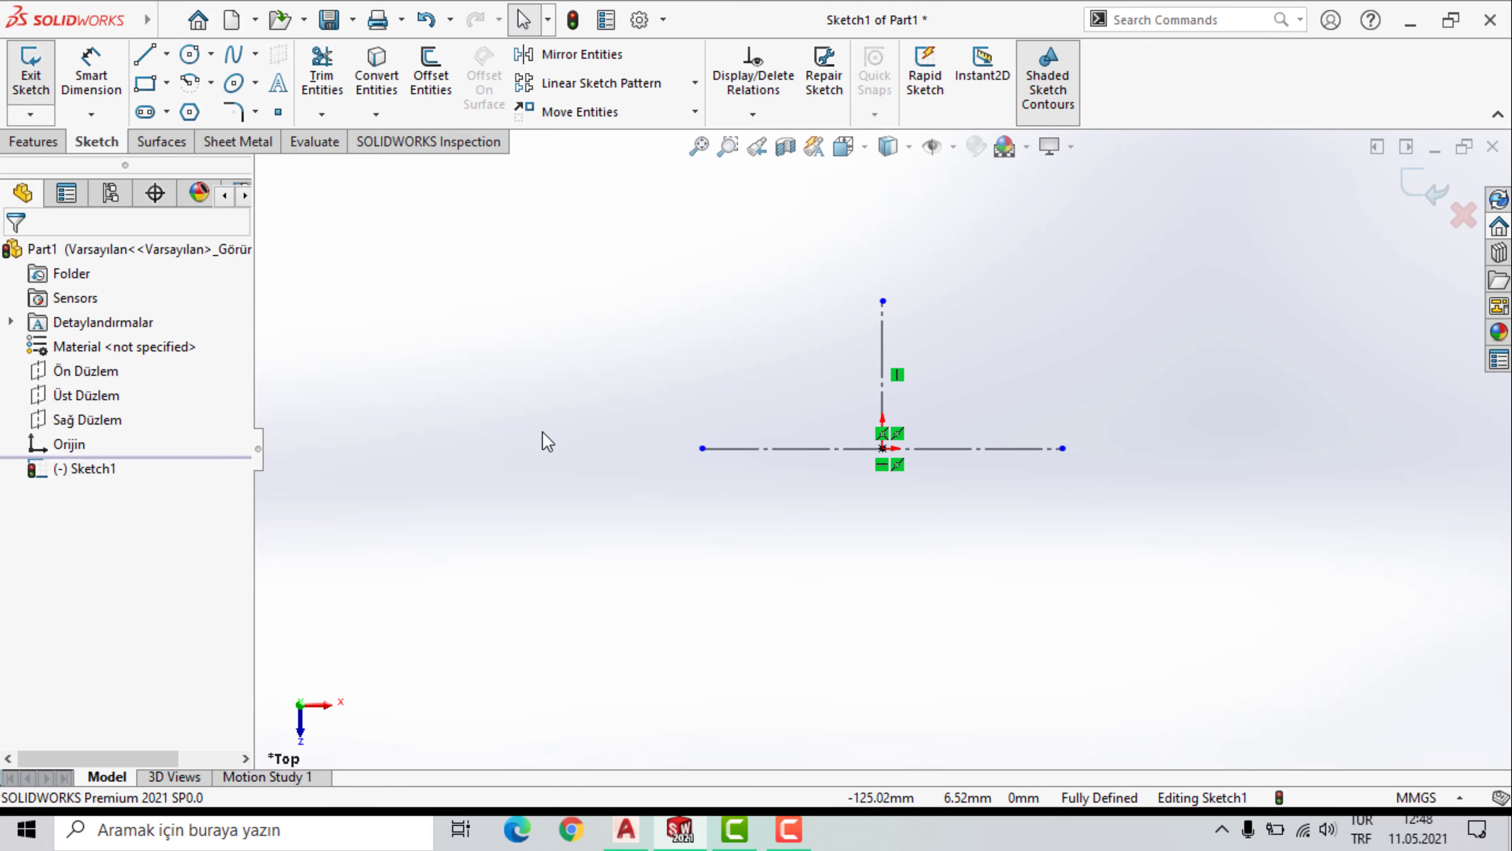
left_click(639, 834)
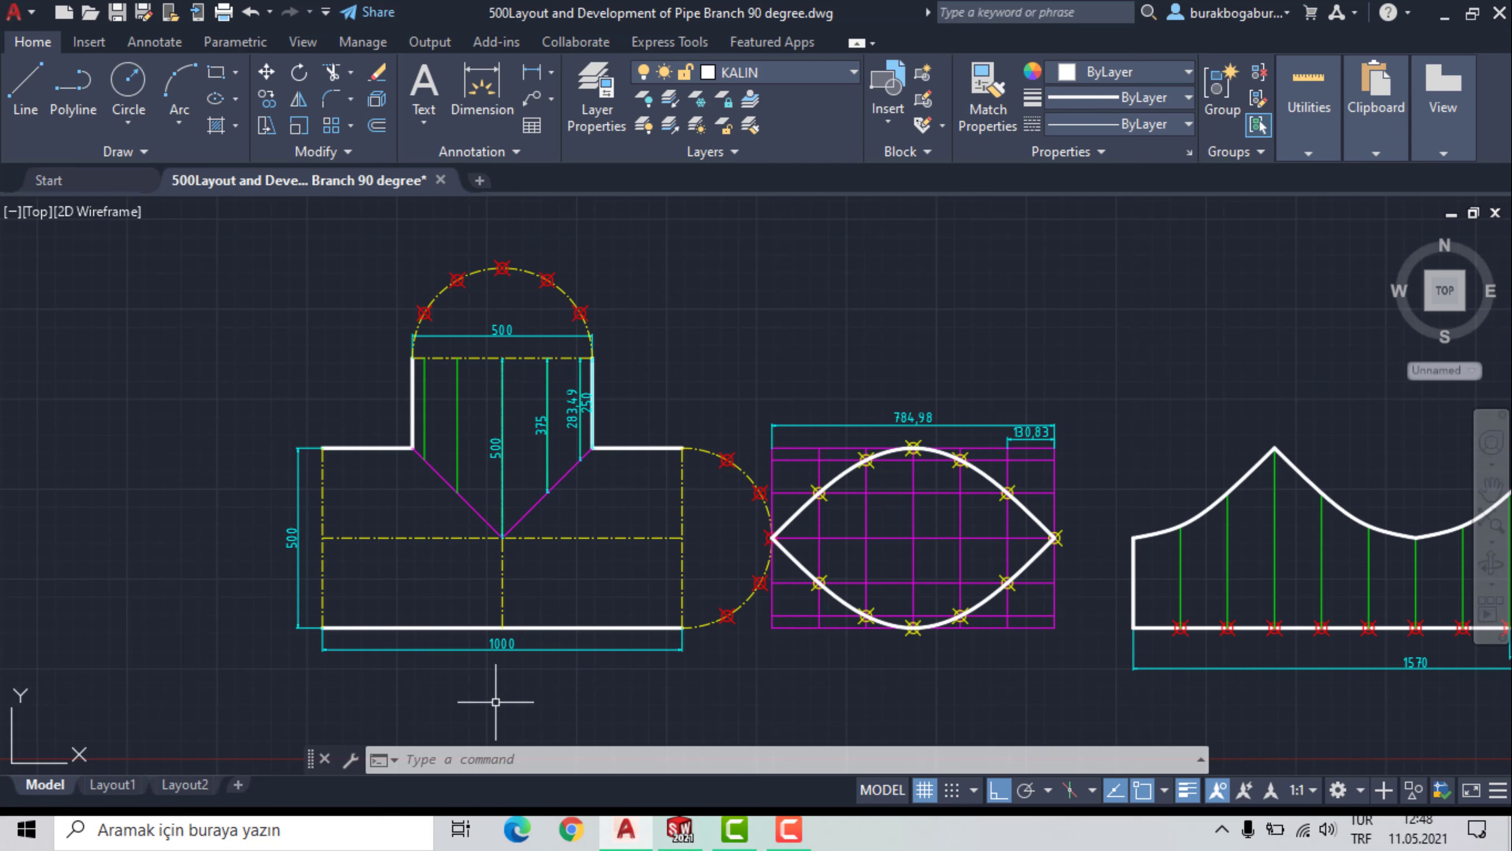
left_click(693, 837)
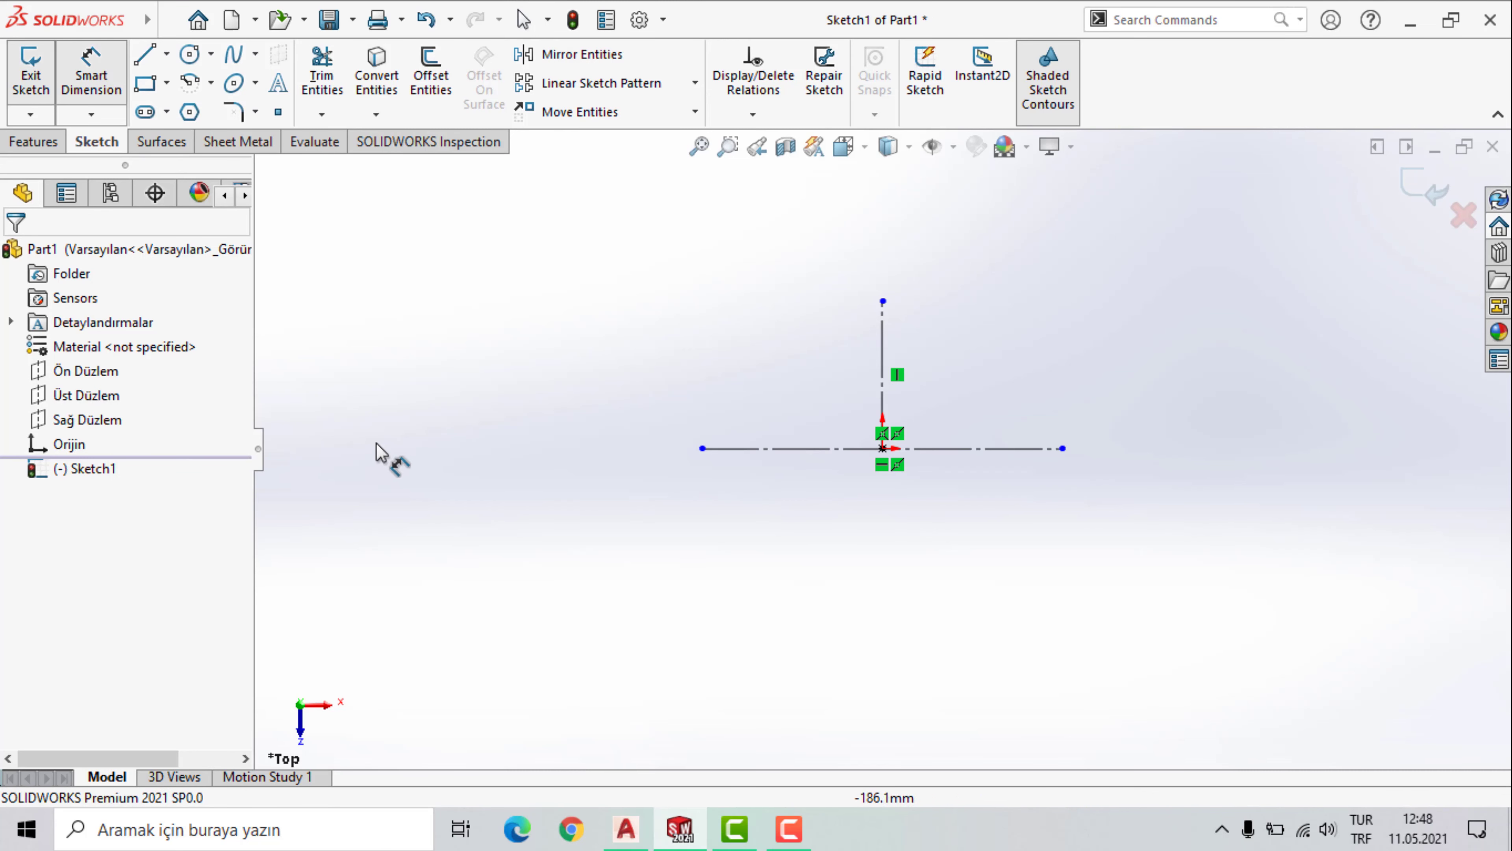
Dimension the horizontal centreline 1000 mm and the vertical 500 mm, then exit the sketch.
left_click(977, 448)
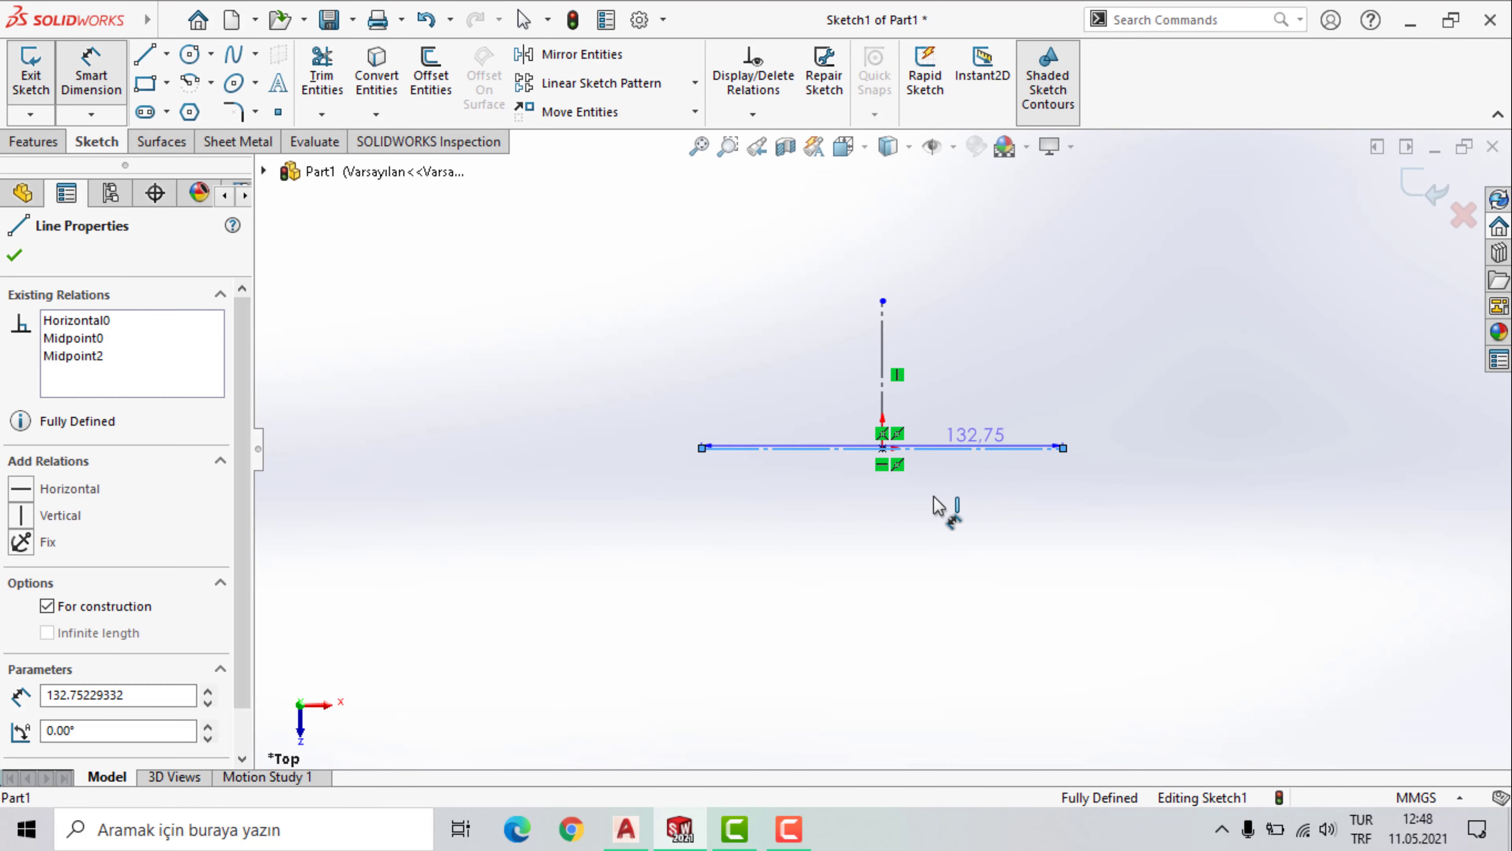
left_click(937, 515)
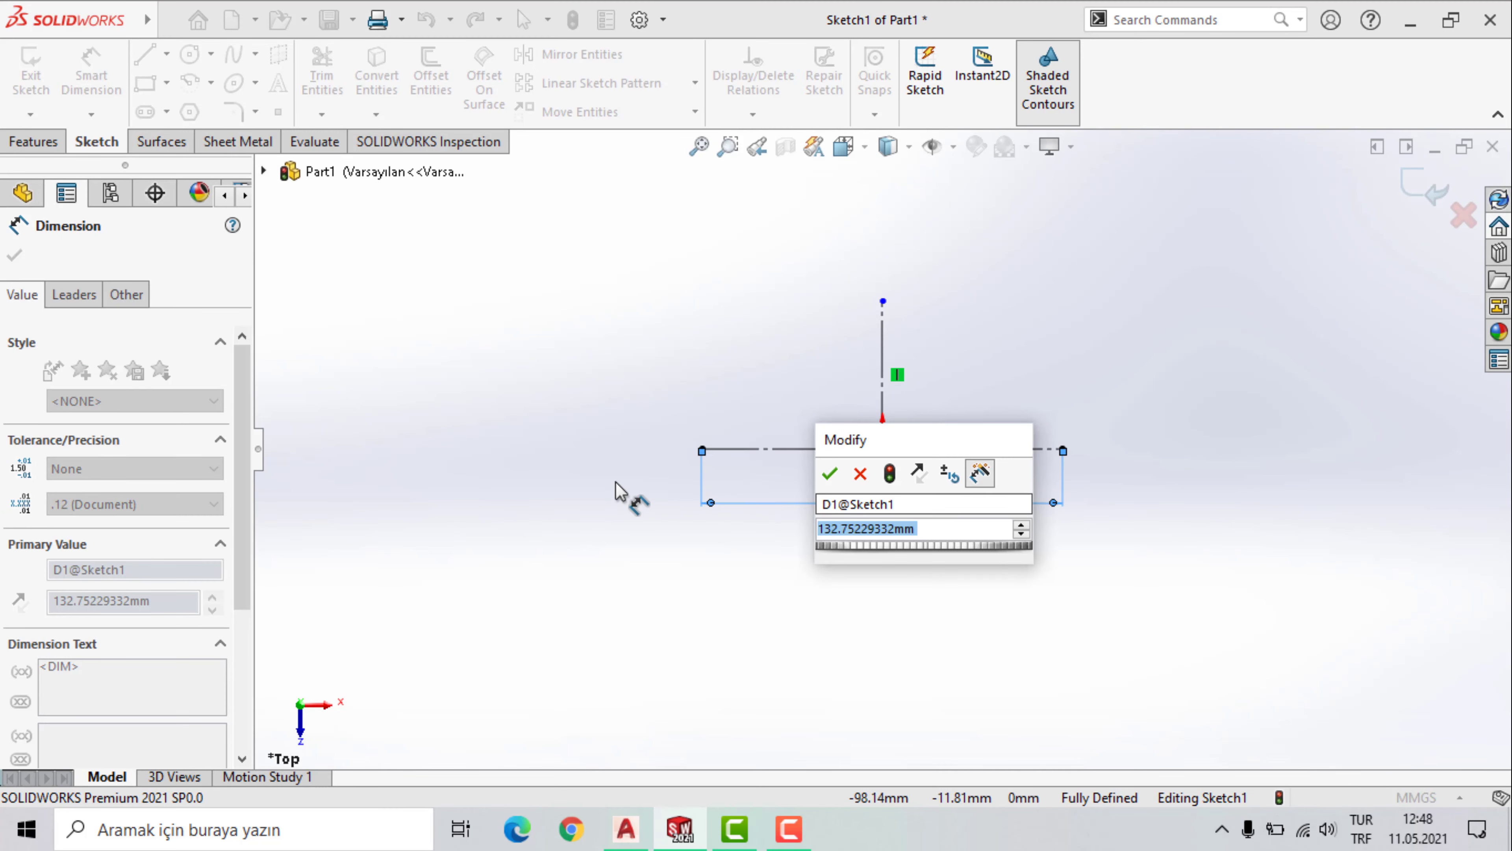
type("1000")
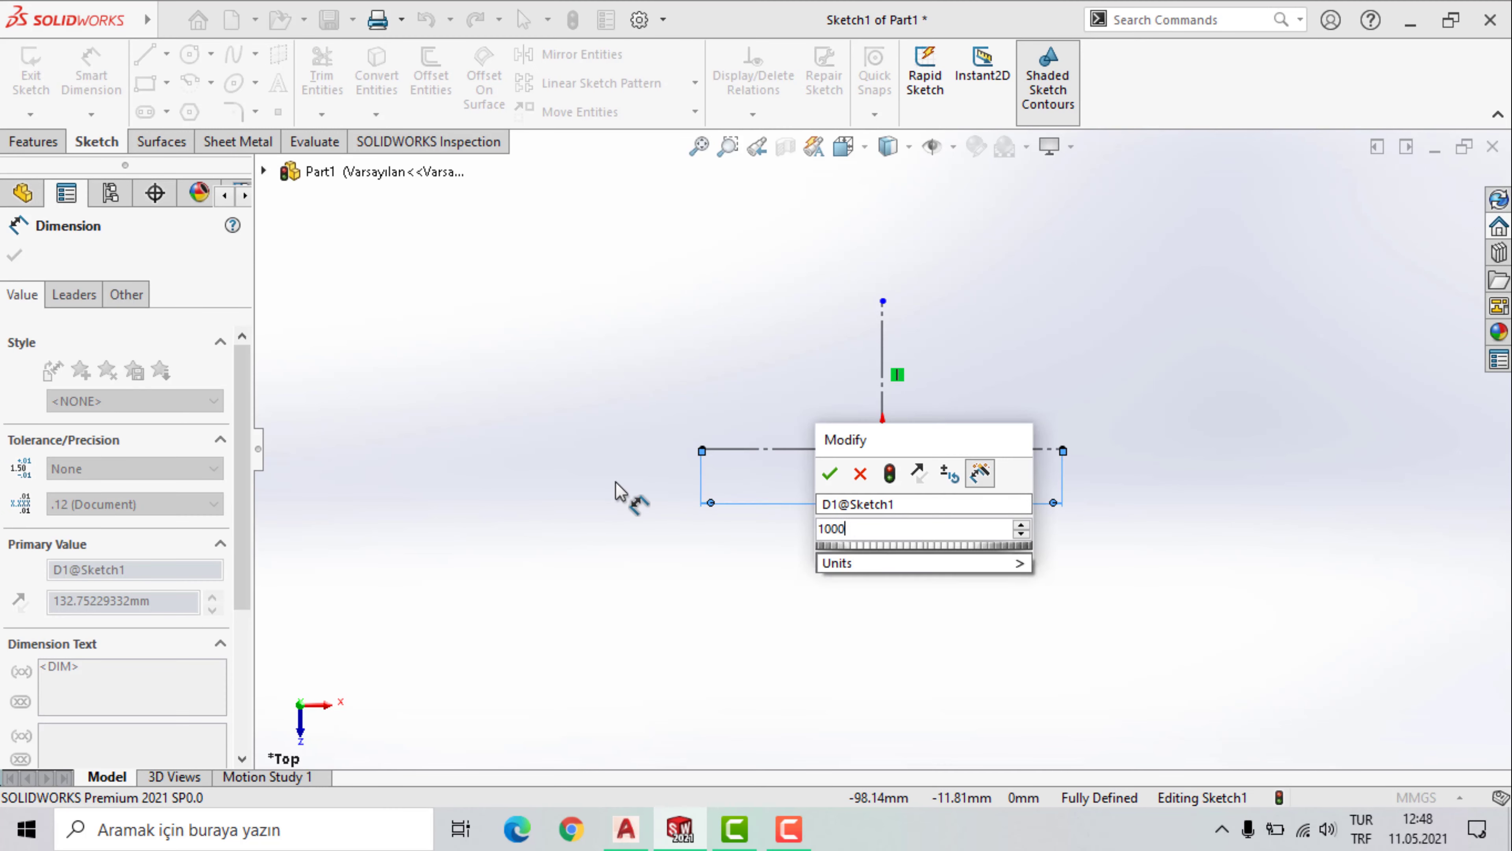
key("Return")
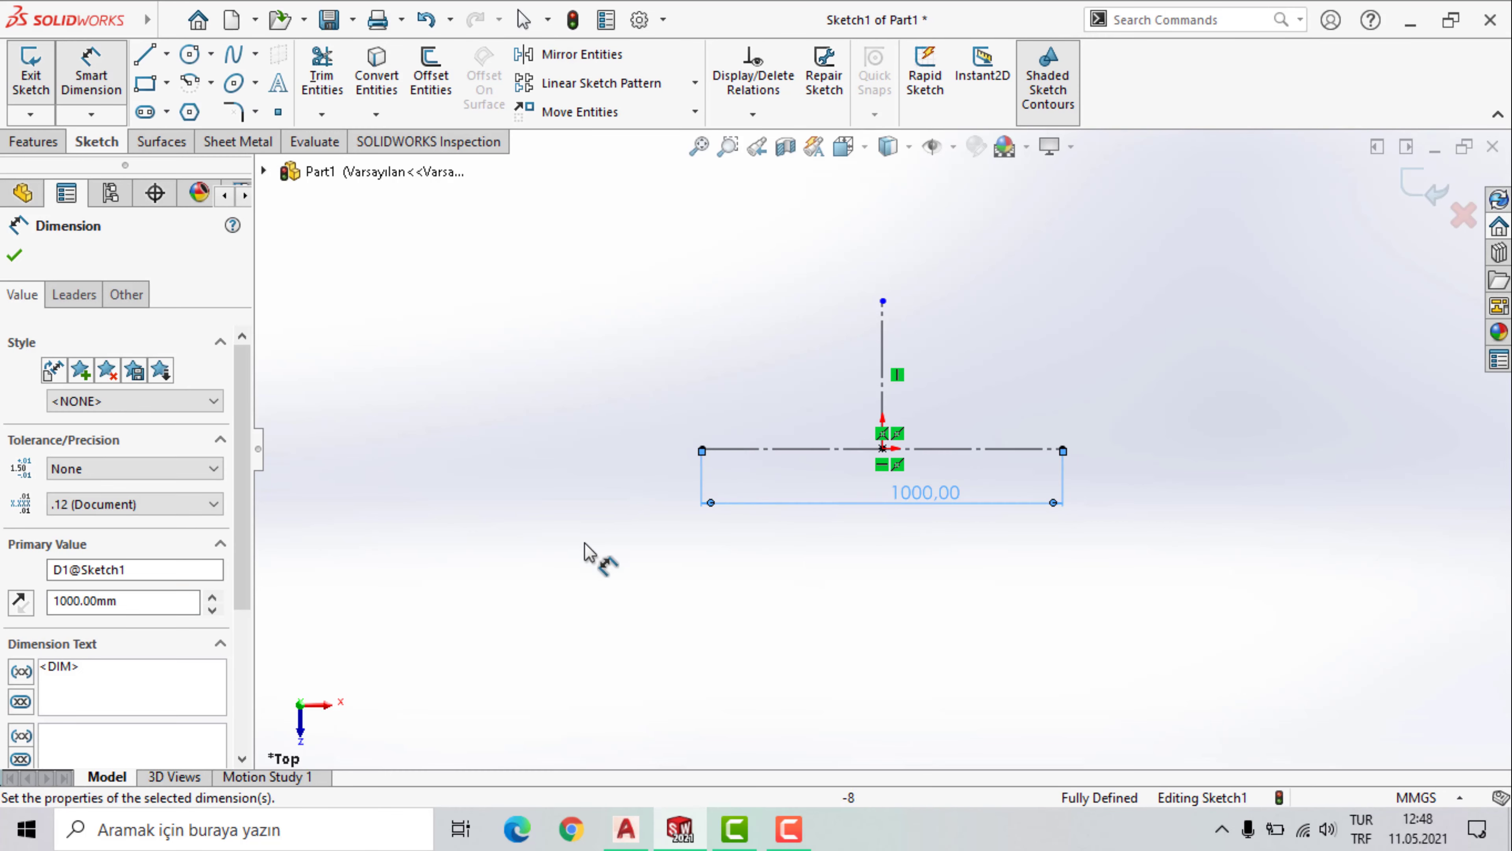
left_click(625, 830)
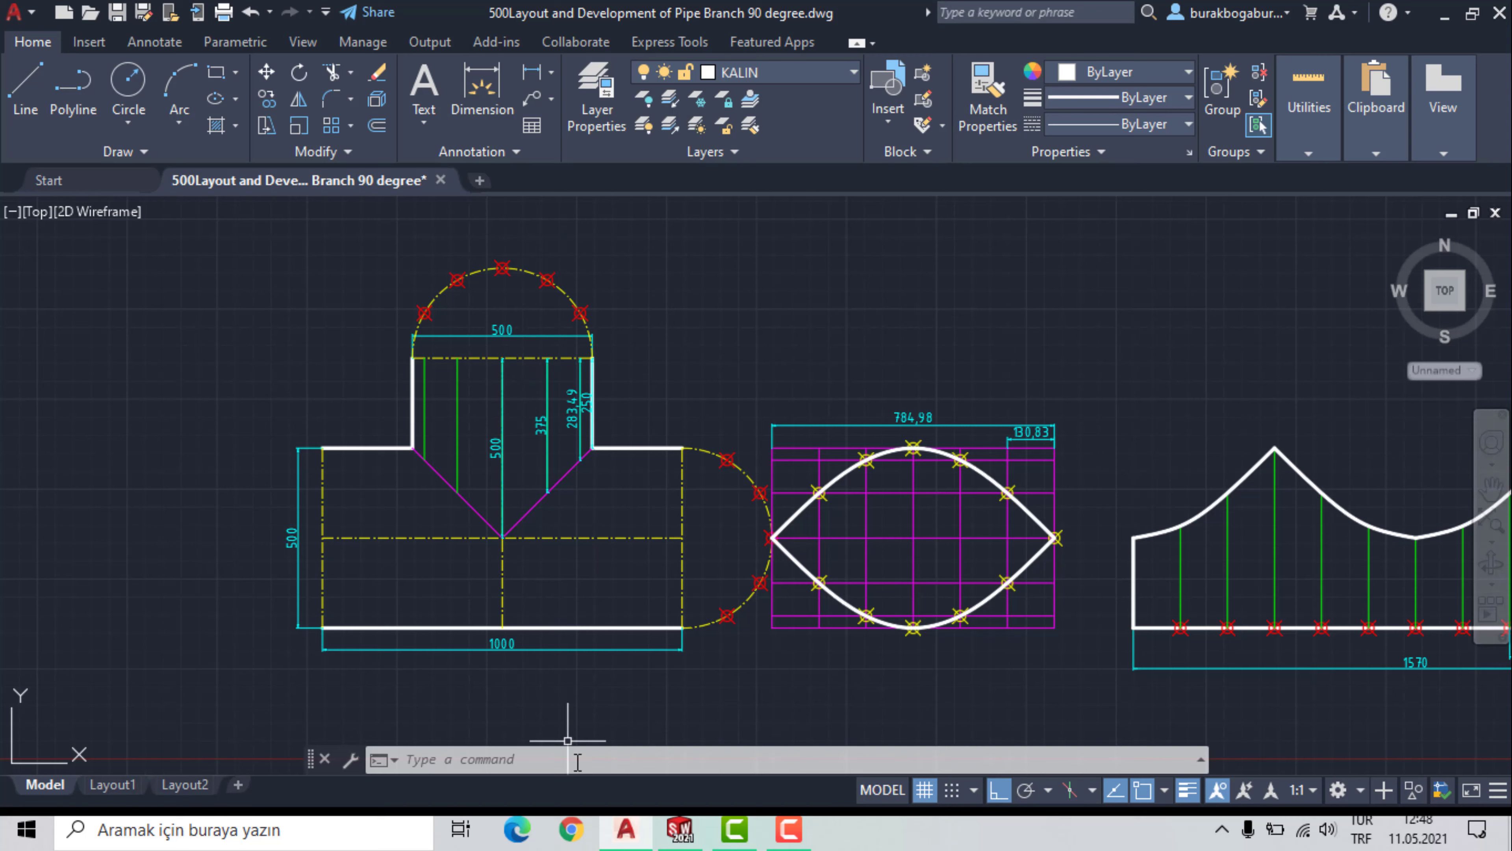
left_click(680, 831)
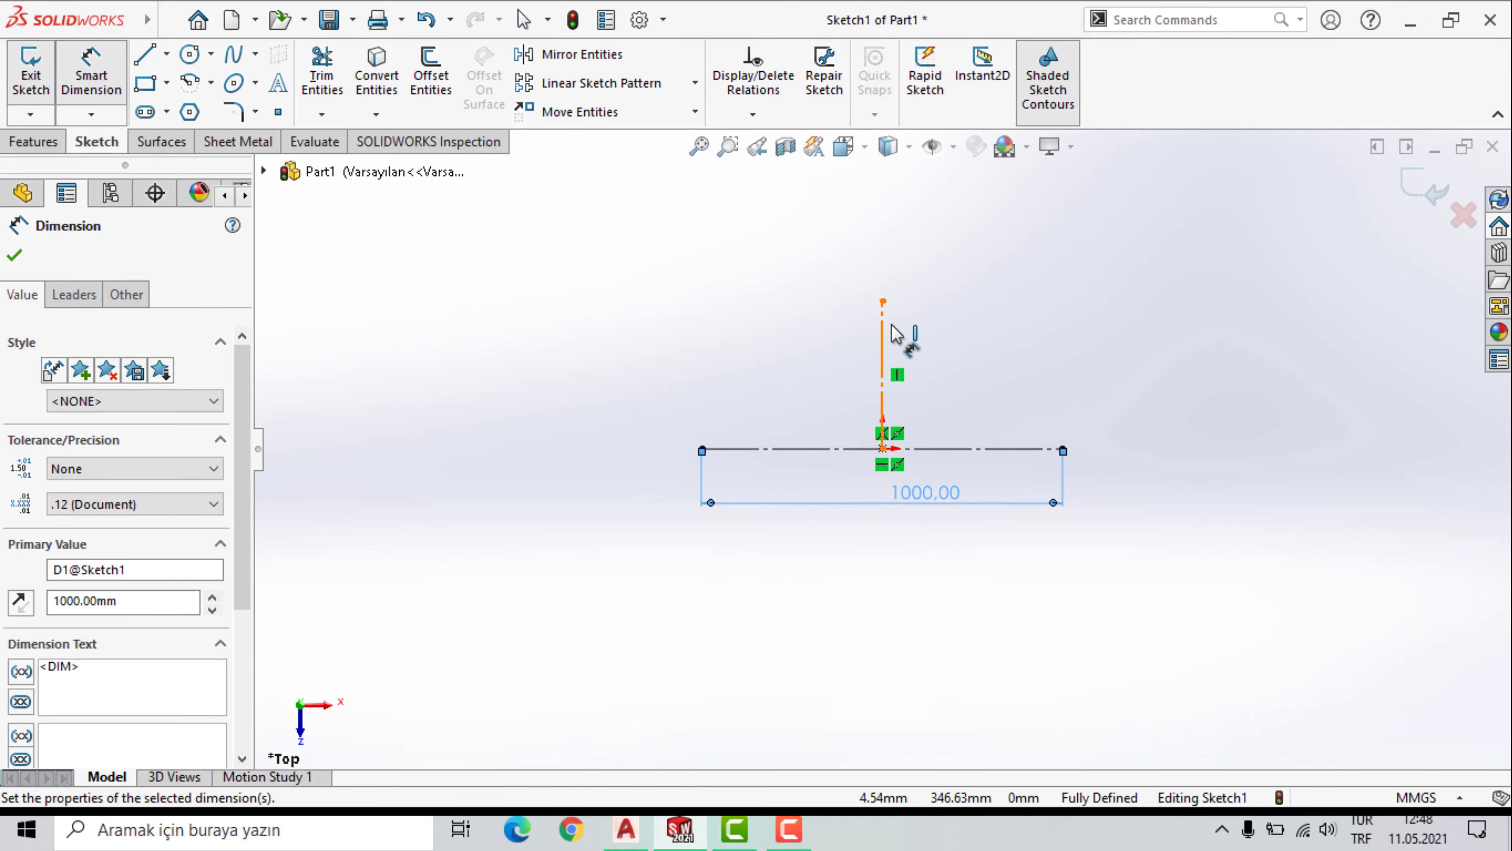
left_click(883, 364)
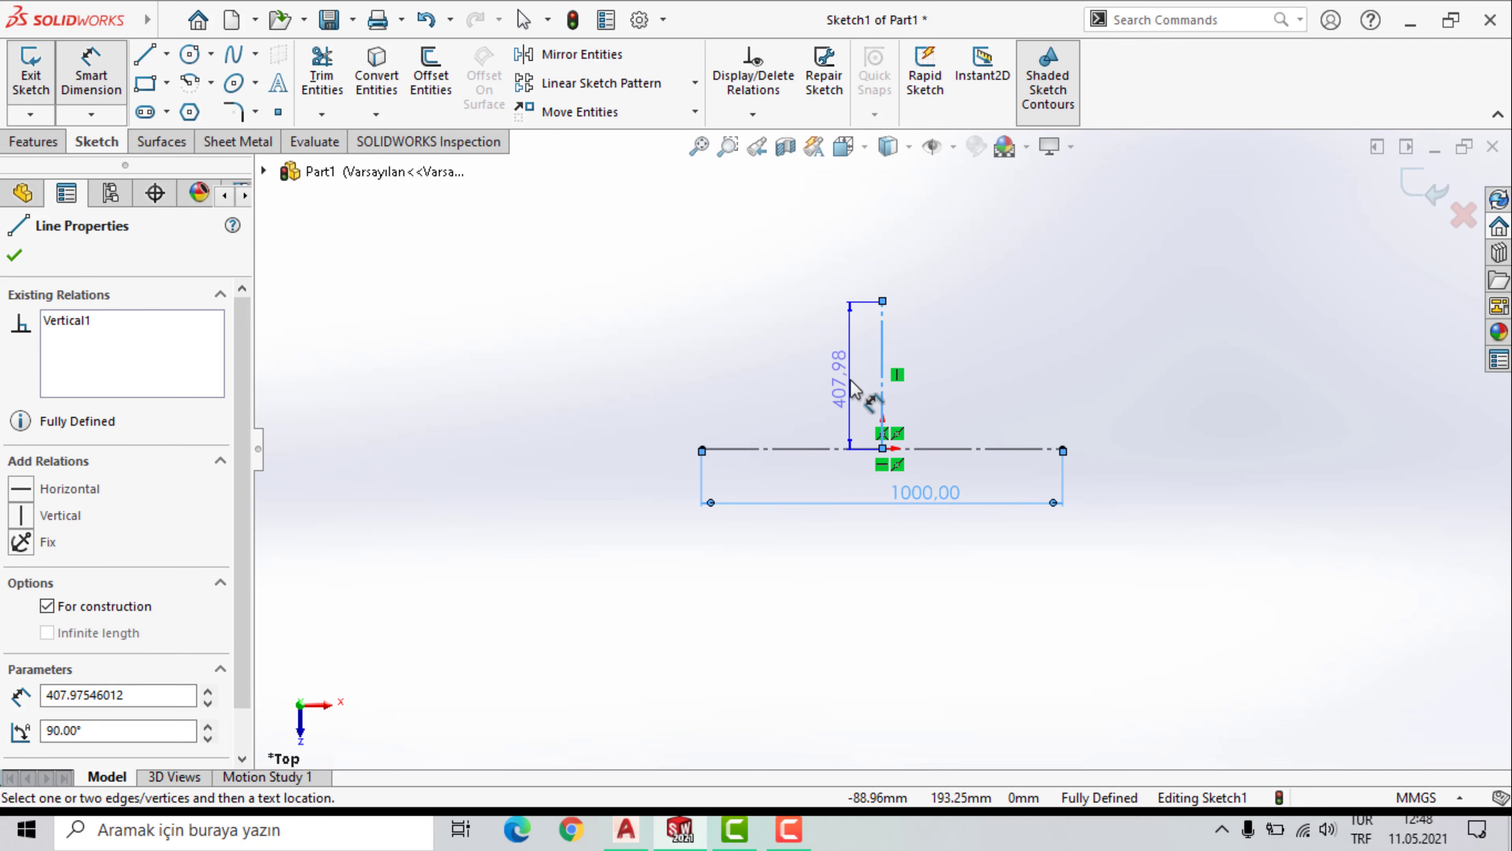
left_click(861, 387)
type("5")
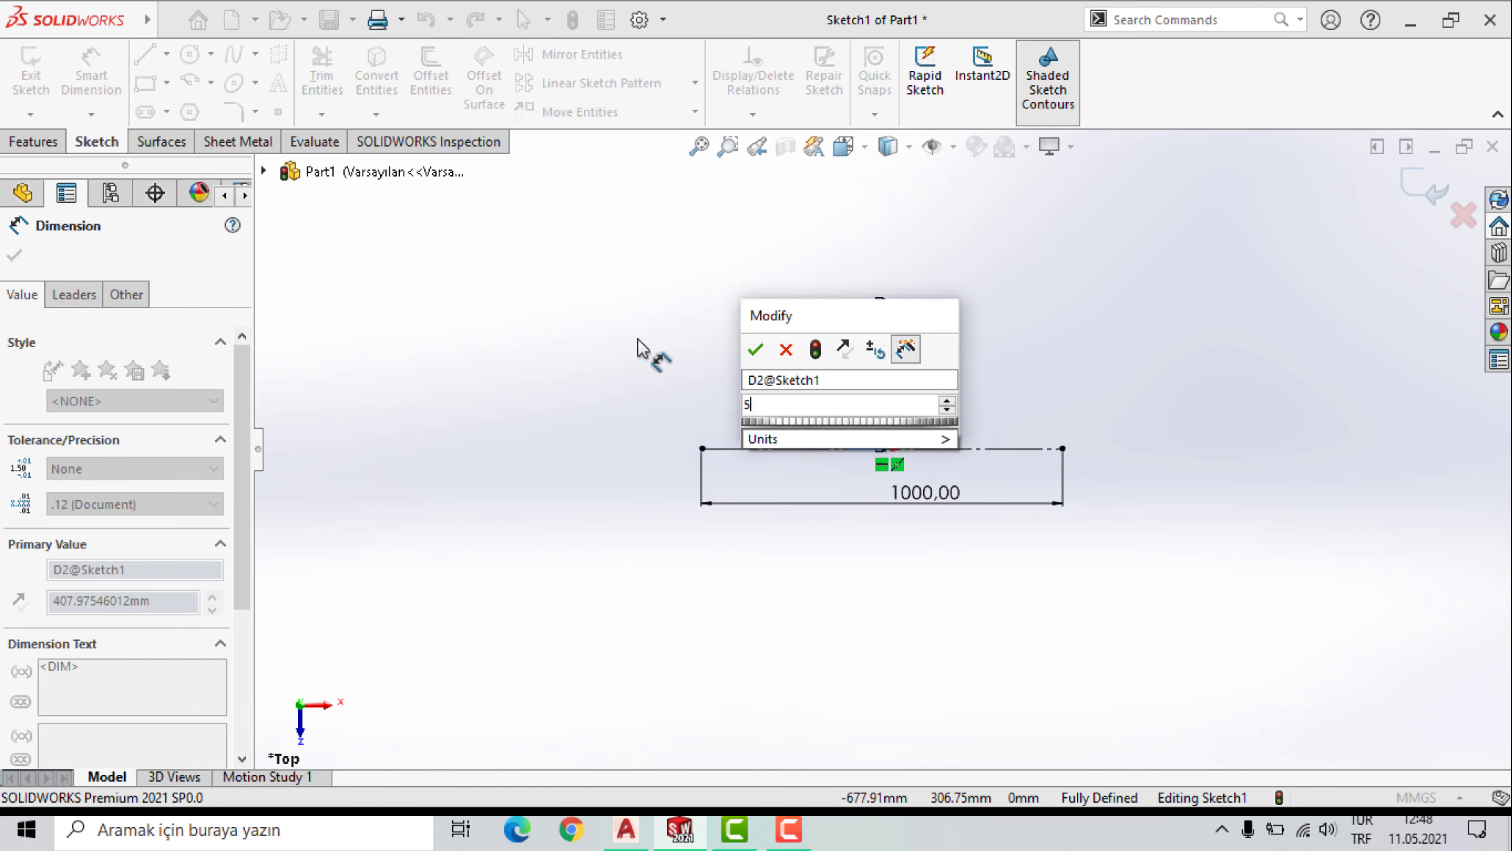
type("00")
key("Return")
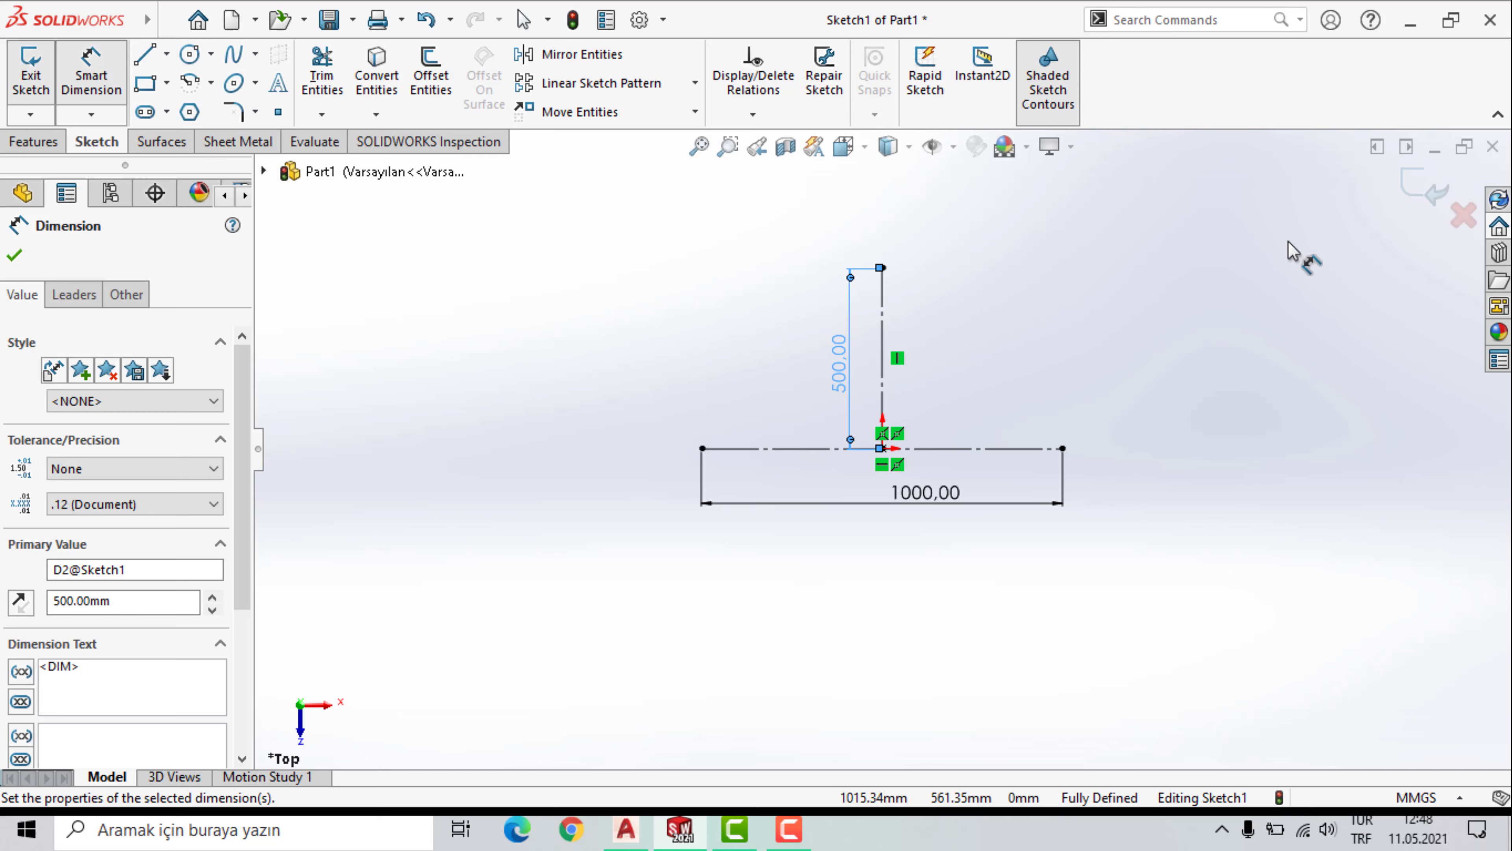
left_click(1423, 206)
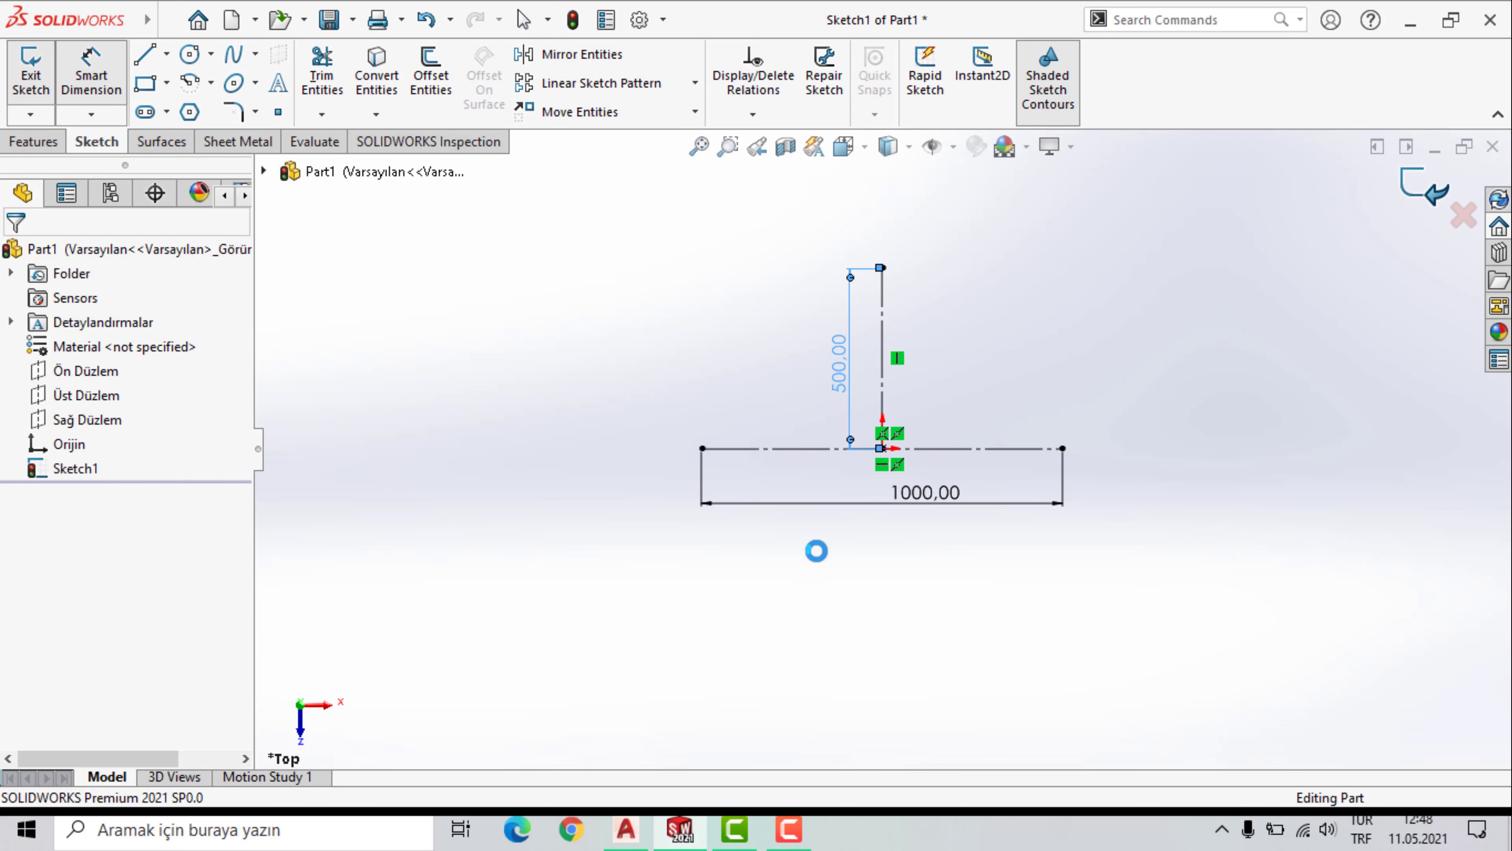
Create Plane1 perpendicular to the base line at its right endpoint and sketch on it.
left_click(590, 434)
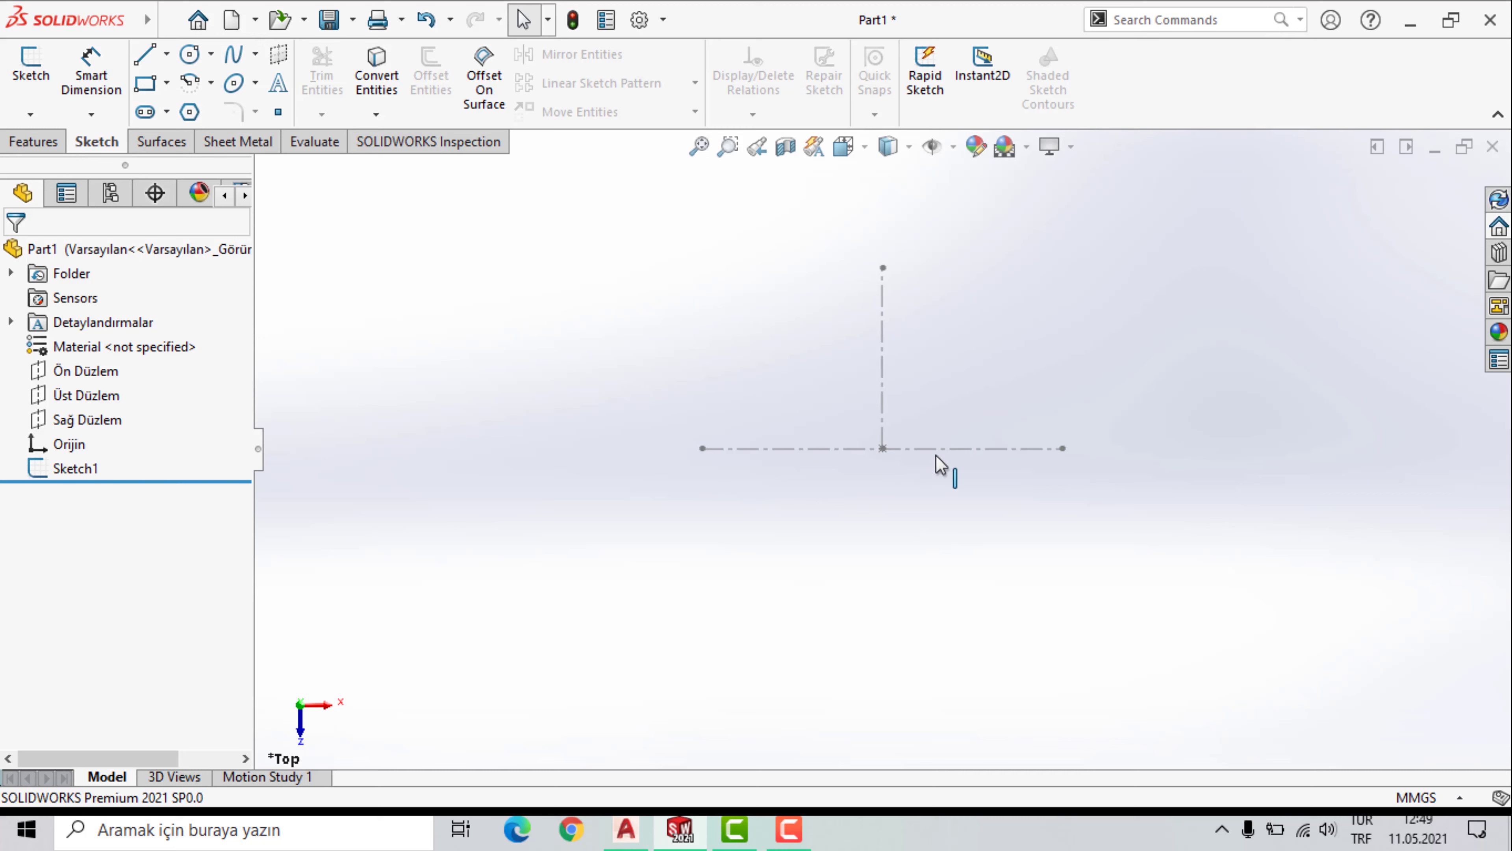
left_click(30, 146)
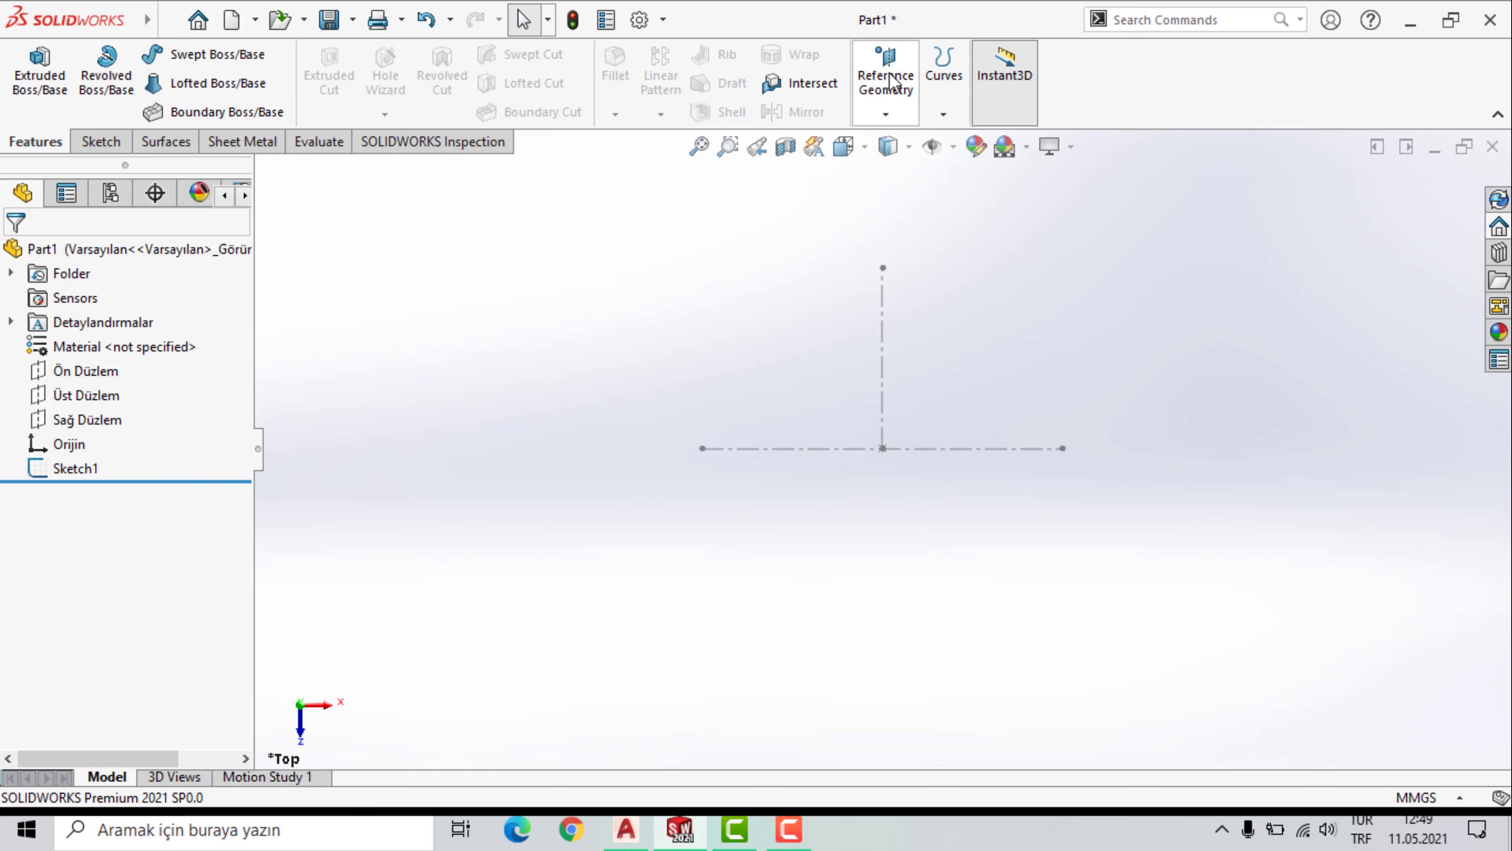
left_click(886, 114)
left_click(944, 114)
left_click(886, 114)
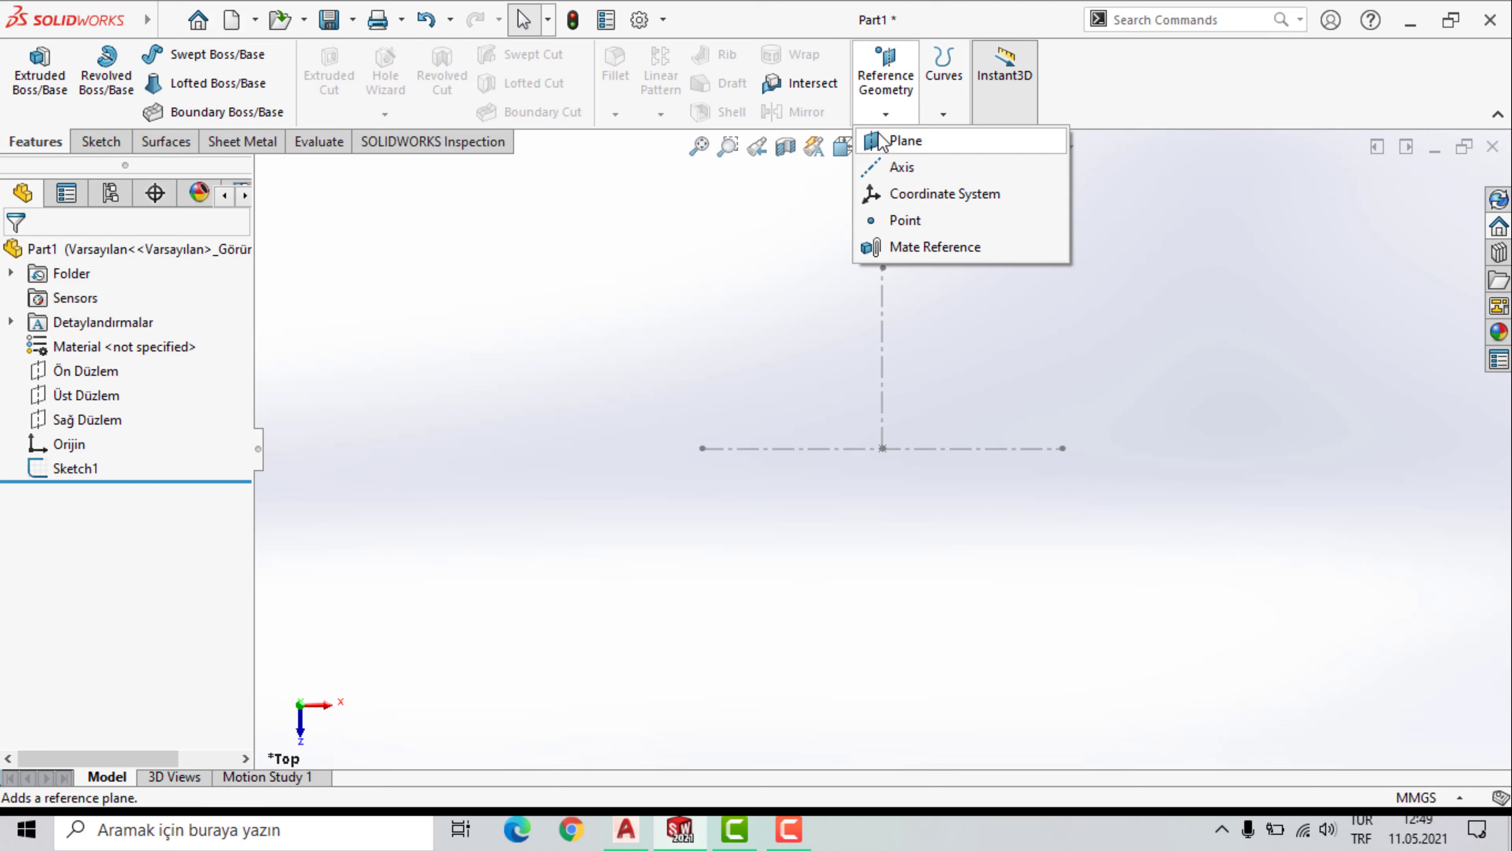
left_click(908, 139)
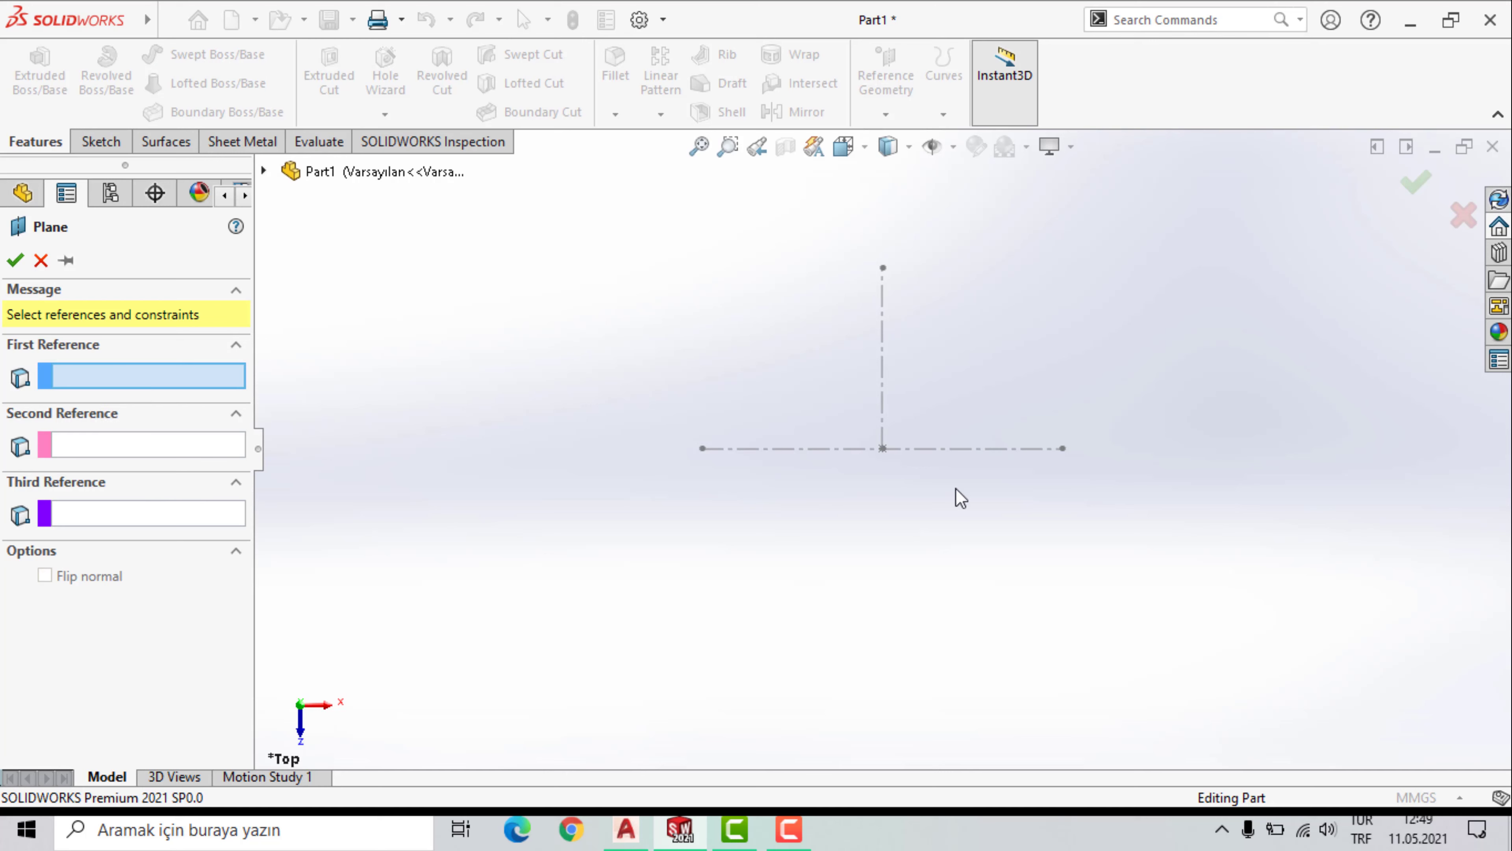
left_click(1005, 465)
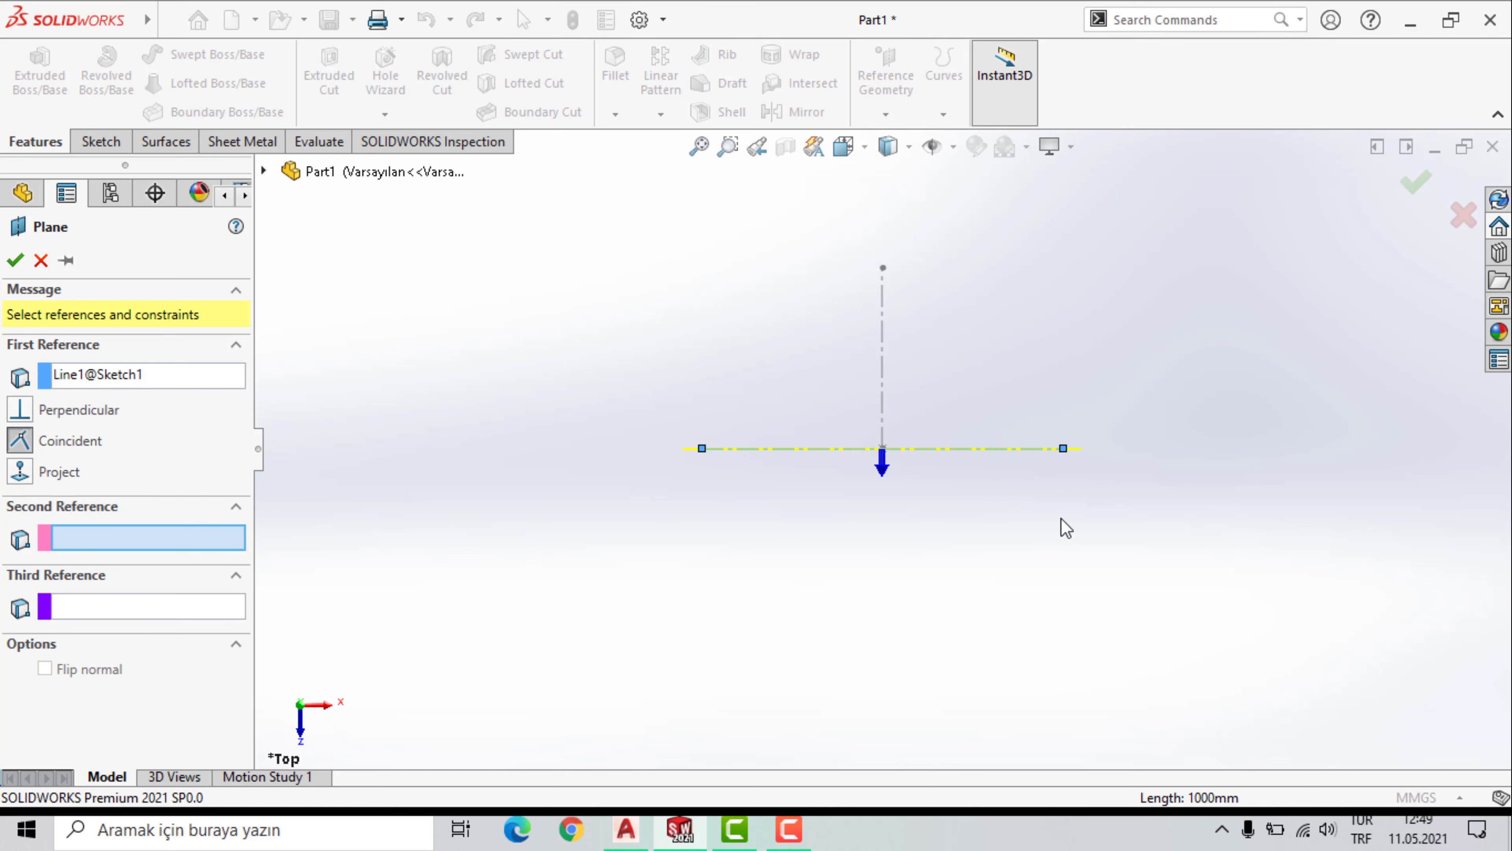
left_click(1063, 448)
middle_click_drag(977, 551, 900, 581)
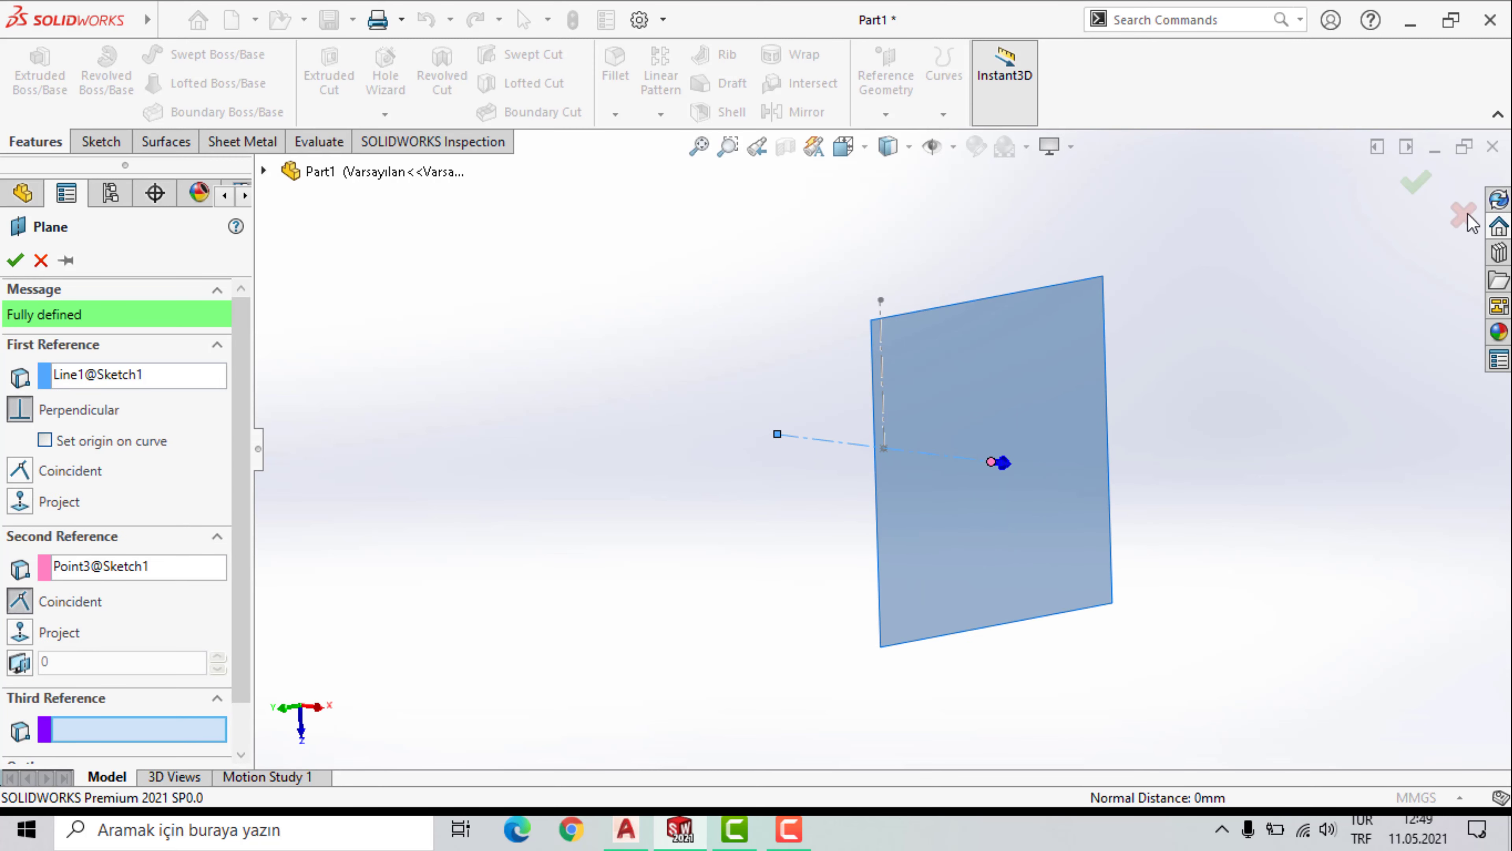
left_click(1426, 174)
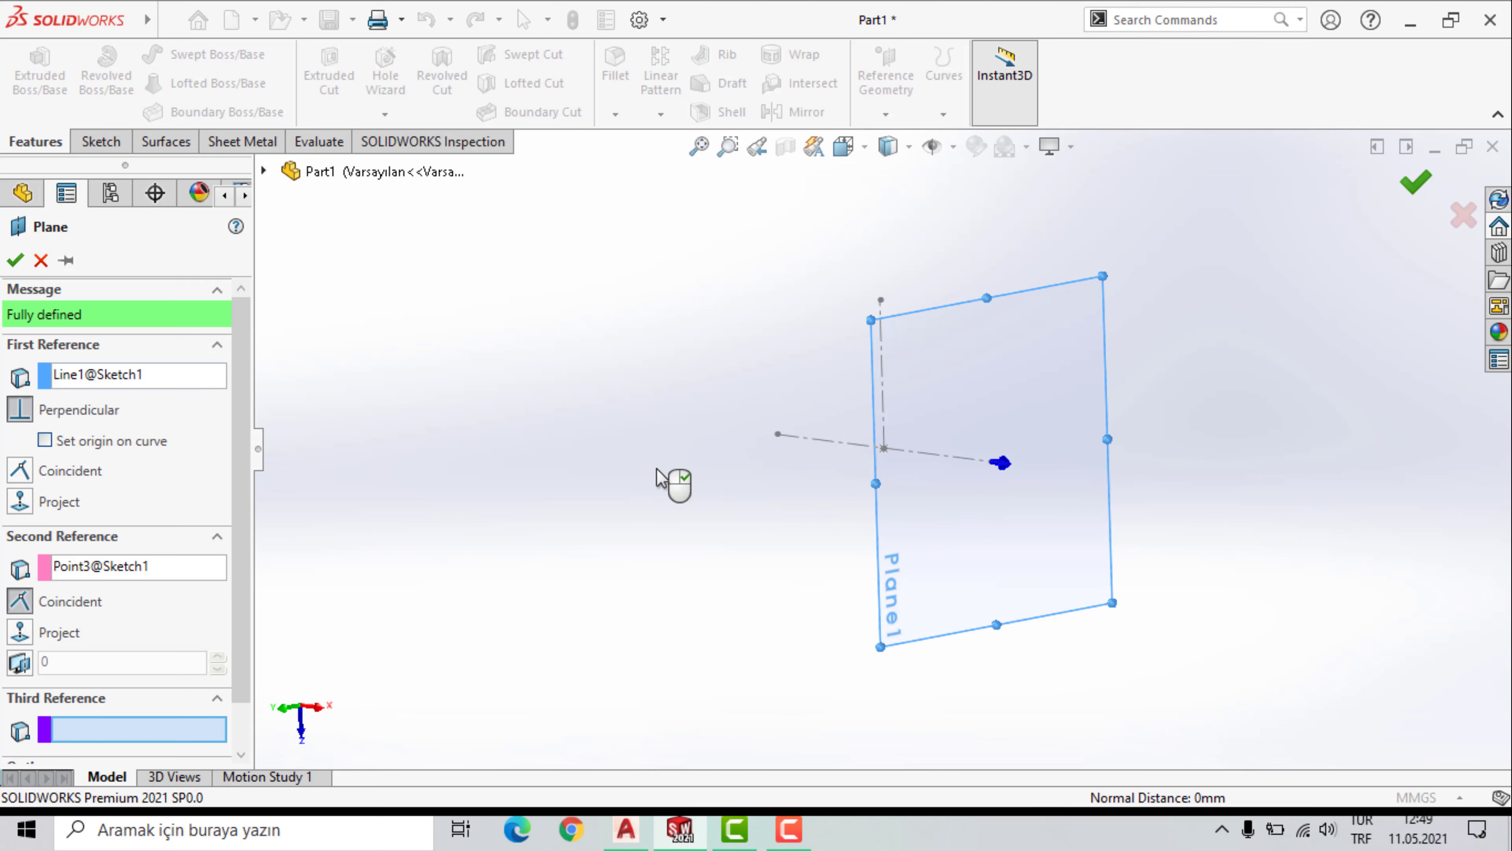
left_click(993, 552)
left_click(1053, 476)
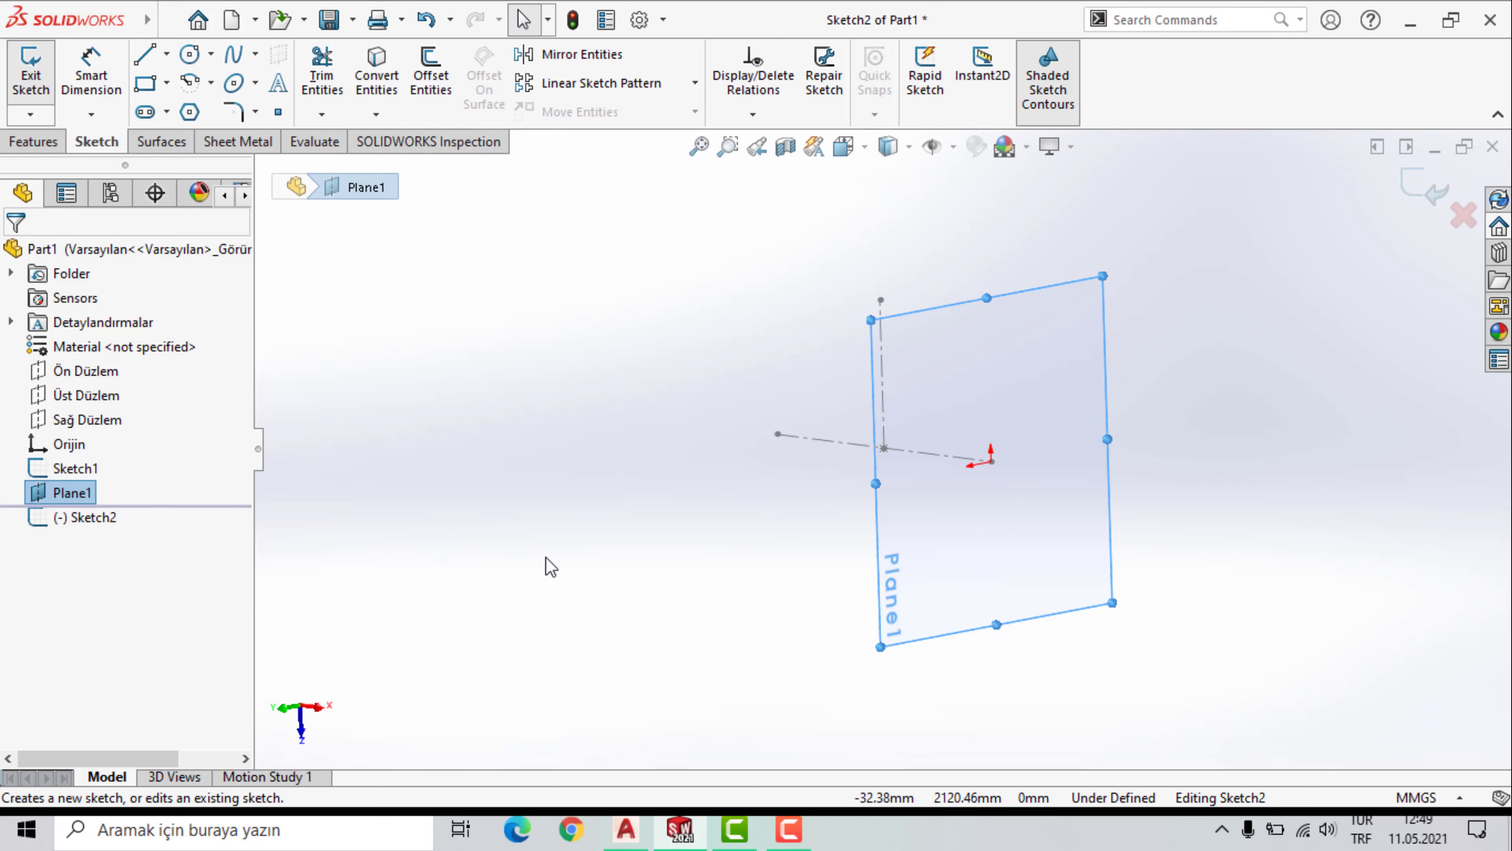
Draw a circle at the Plane1 sketch origin and dimension its diameter to 500 mm.
left_click(192, 53)
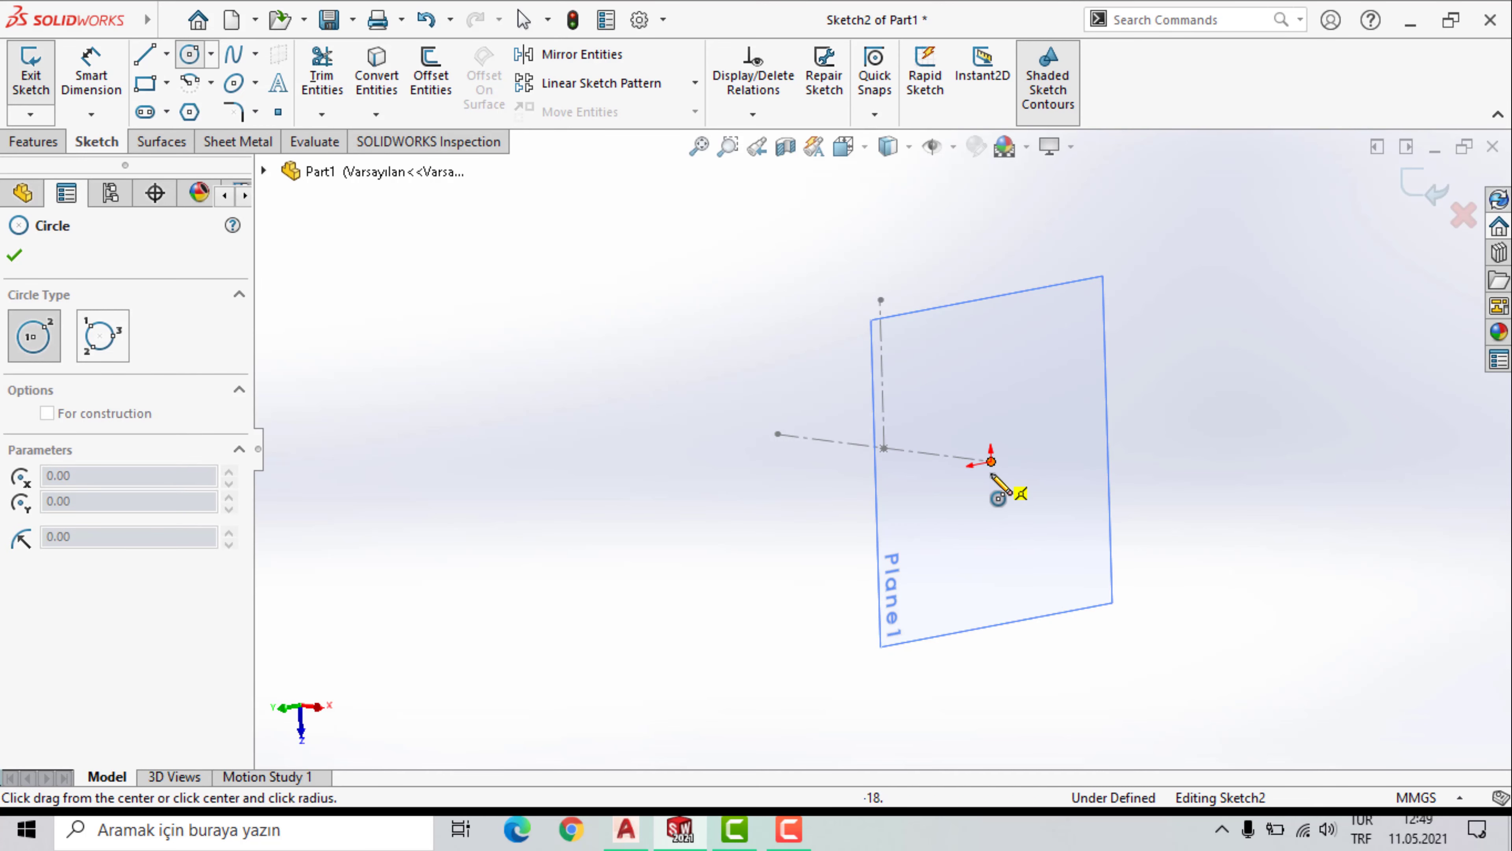
left_click_drag(991, 462, 995, 545)
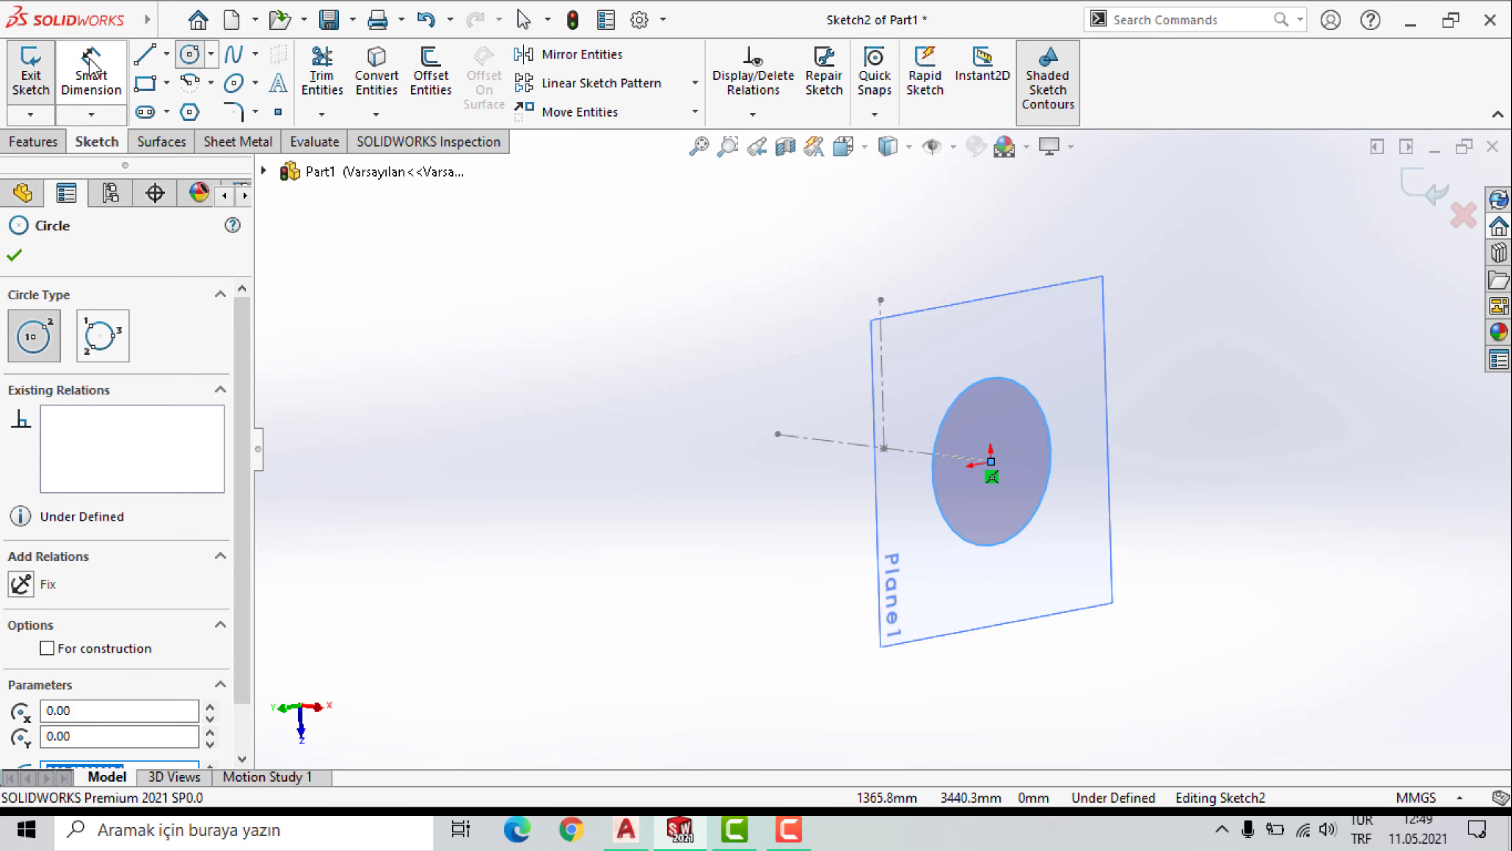
left_click(91, 72)
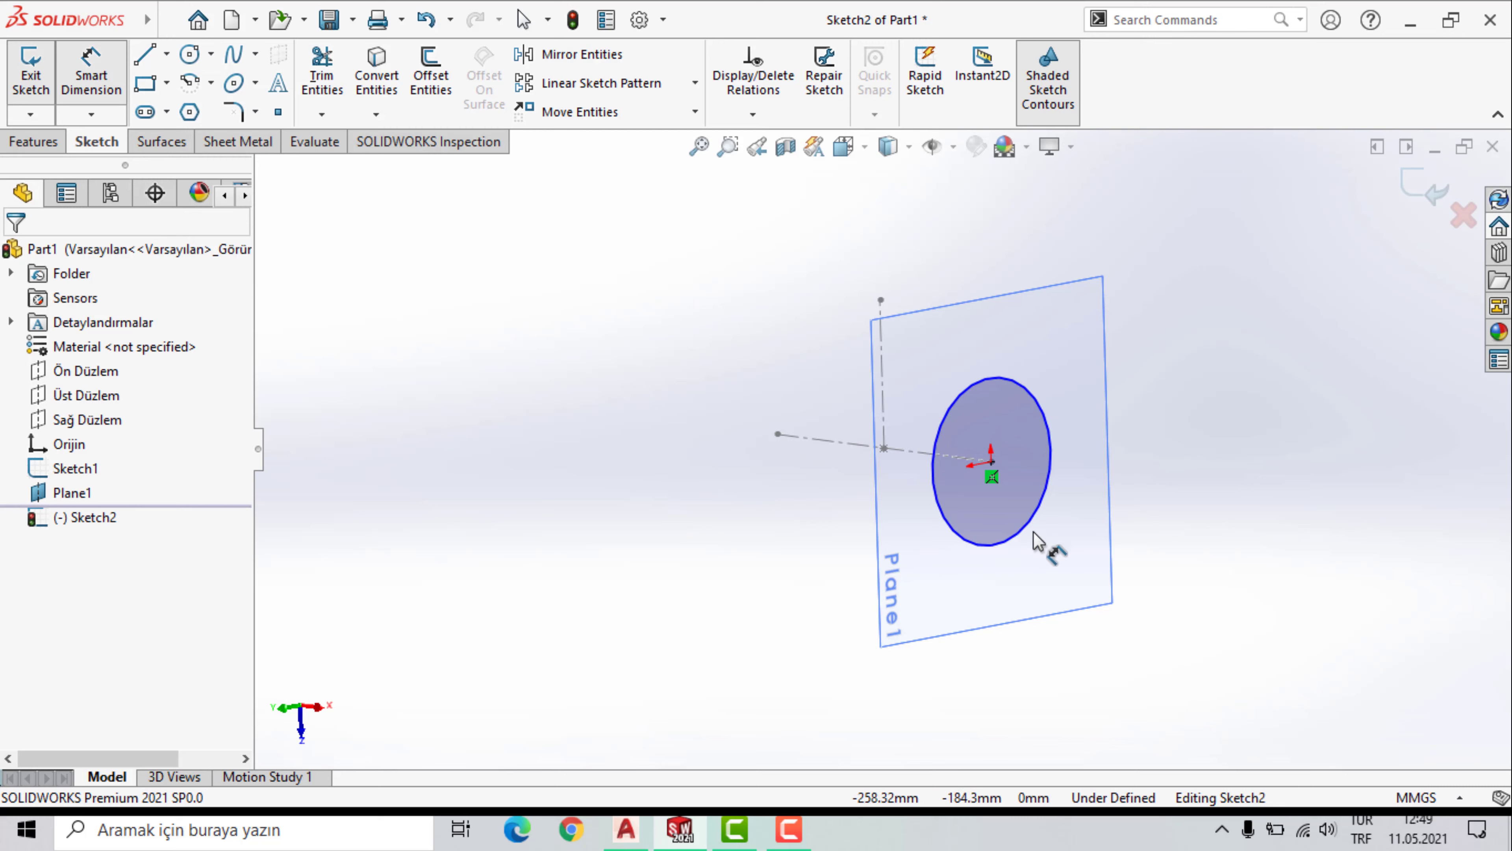
left_click(1008, 535)
left_click(1015, 593)
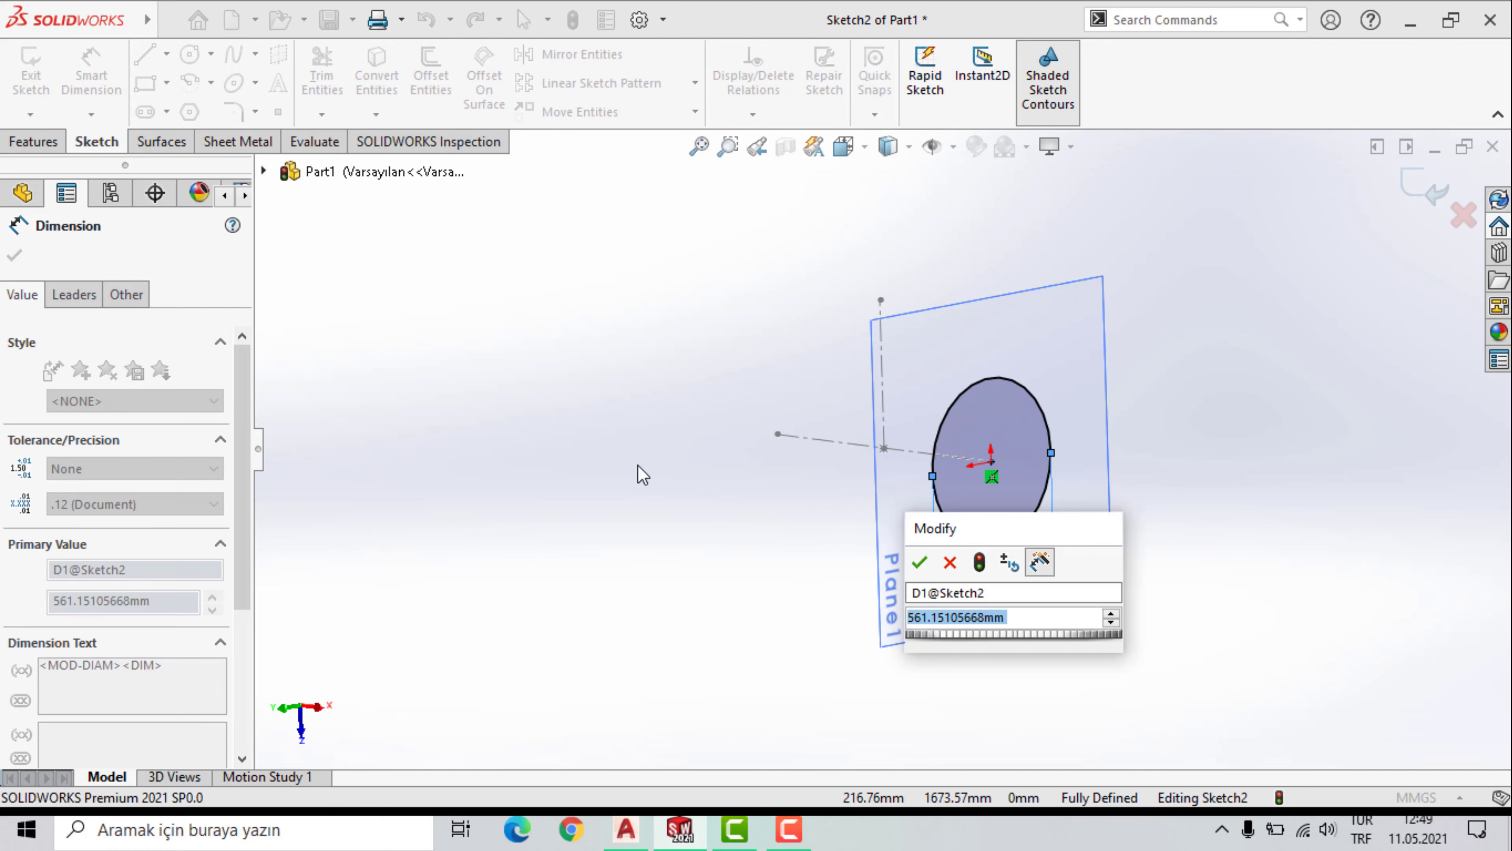
type("500")
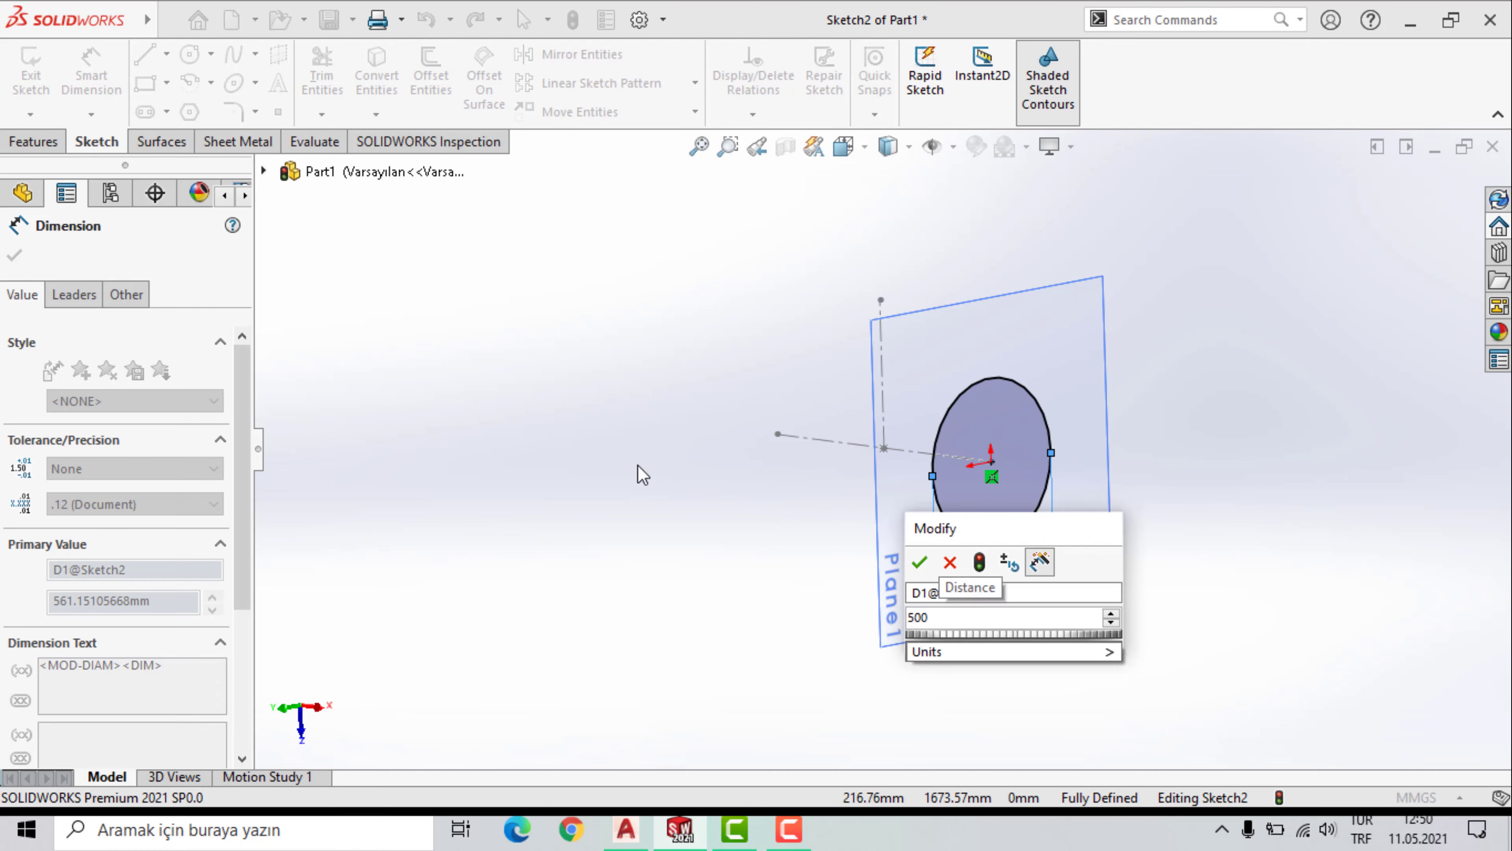
key("Return")
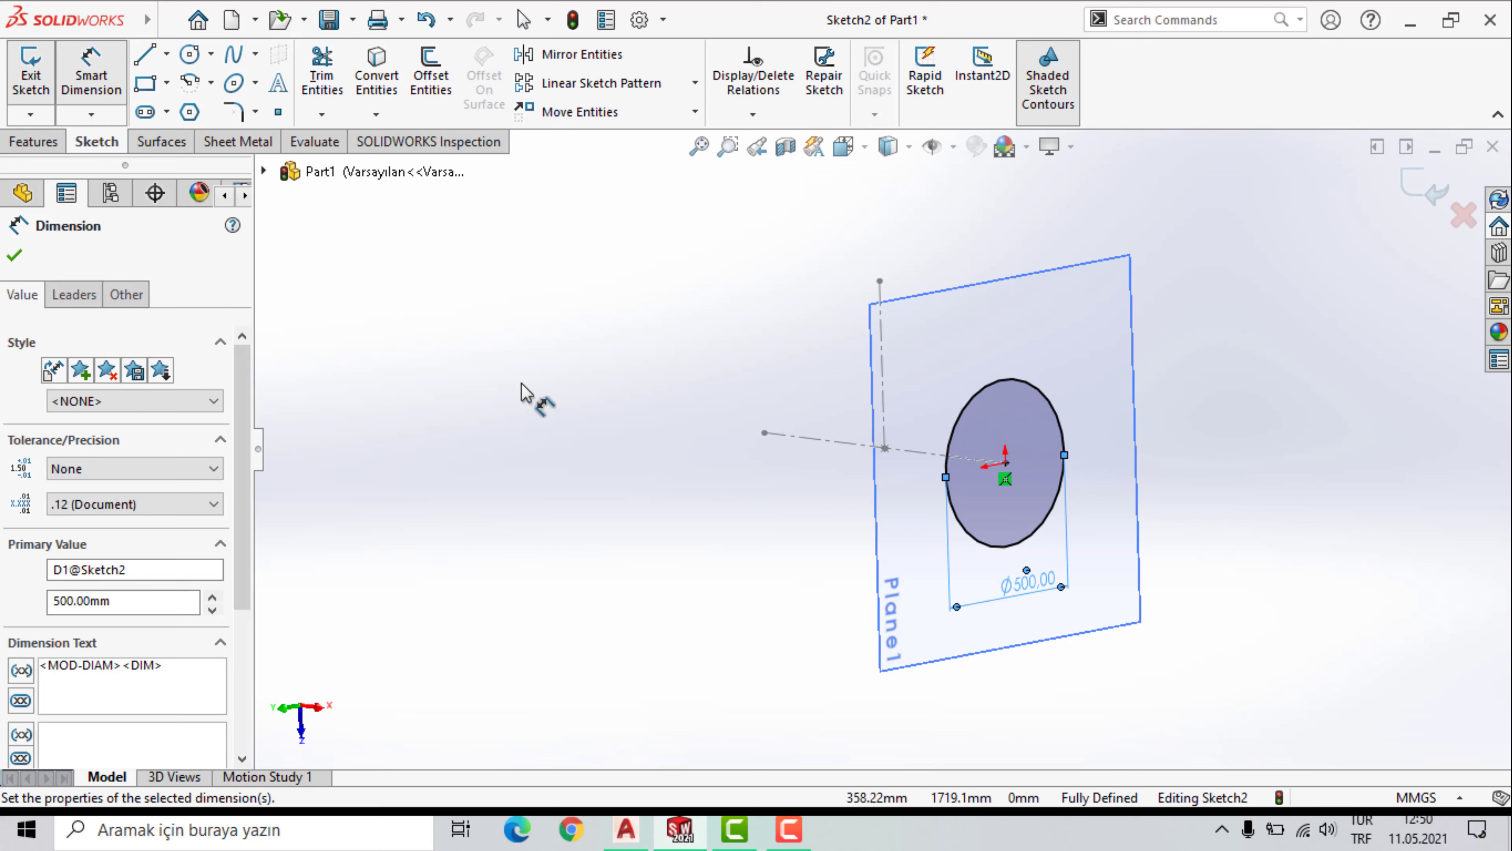
left_click(15, 257)
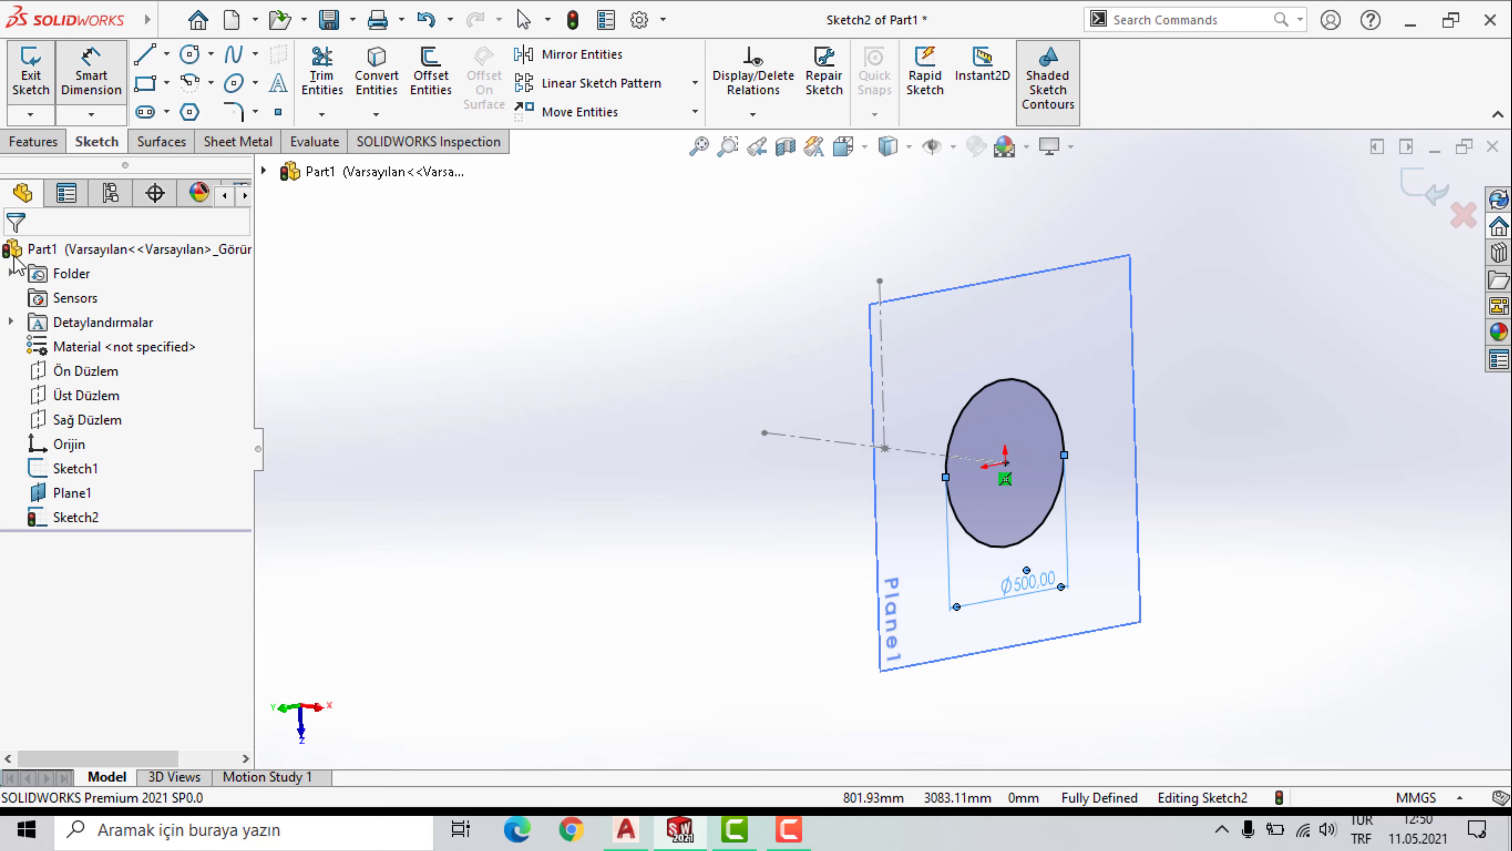
Extrude the Ø500 circle up to the base line's left endpoint, then hide Plane1.
left_click(31, 143)
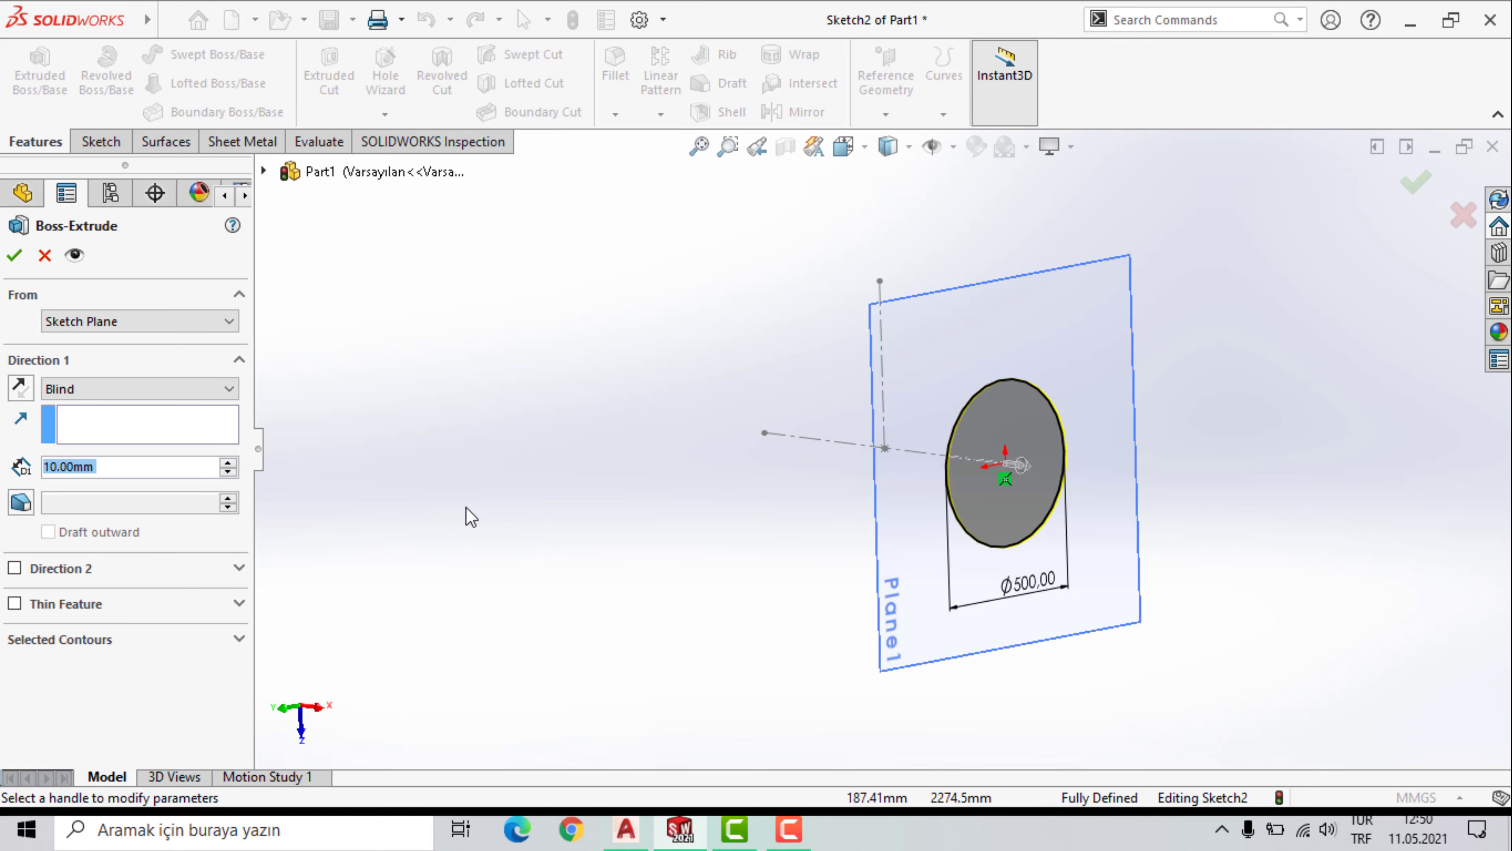
left_click(233, 392)
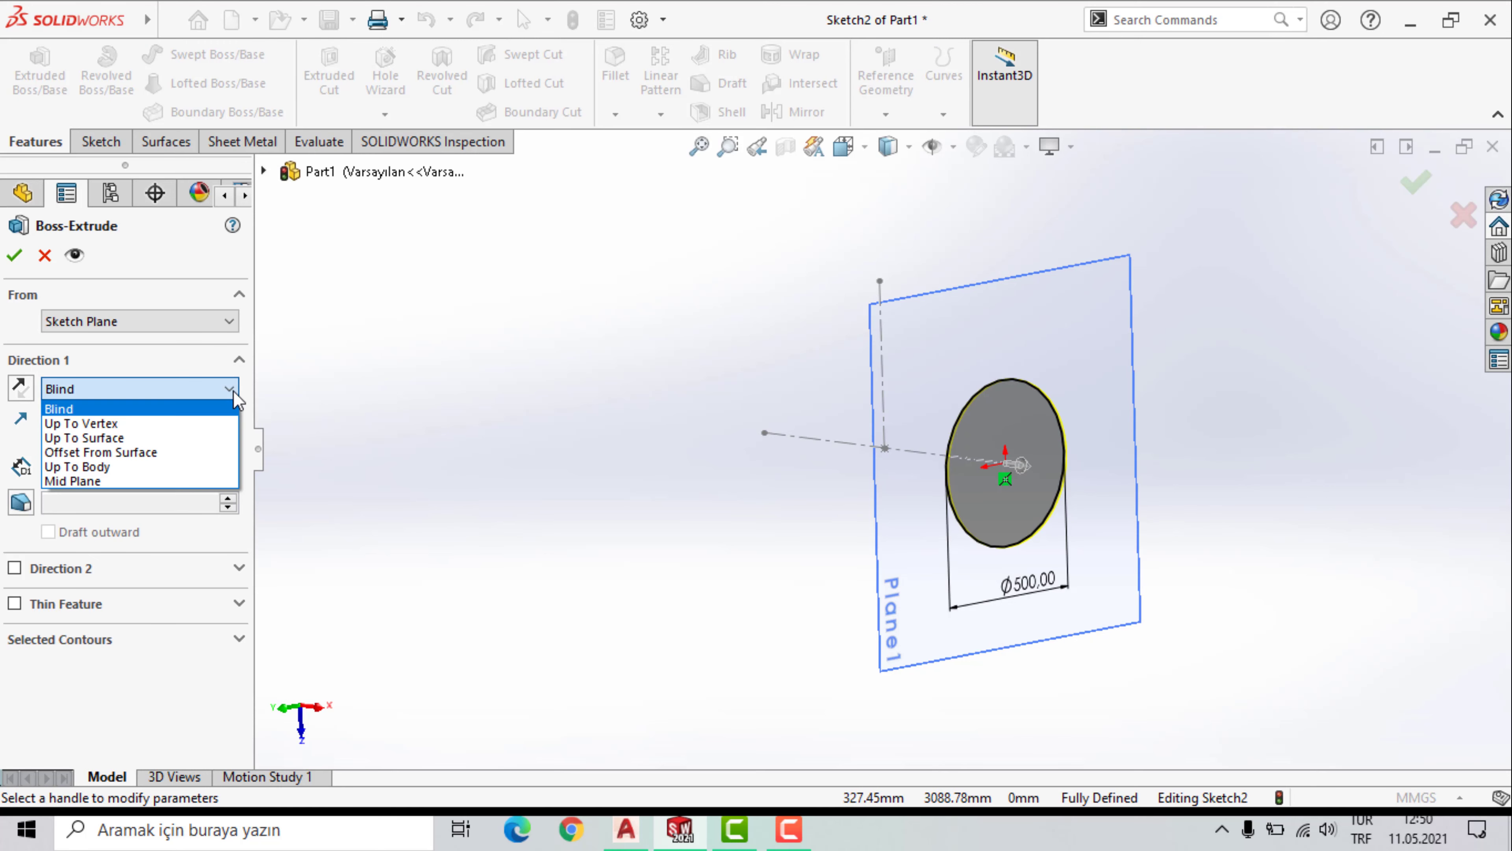
left_click(136, 423)
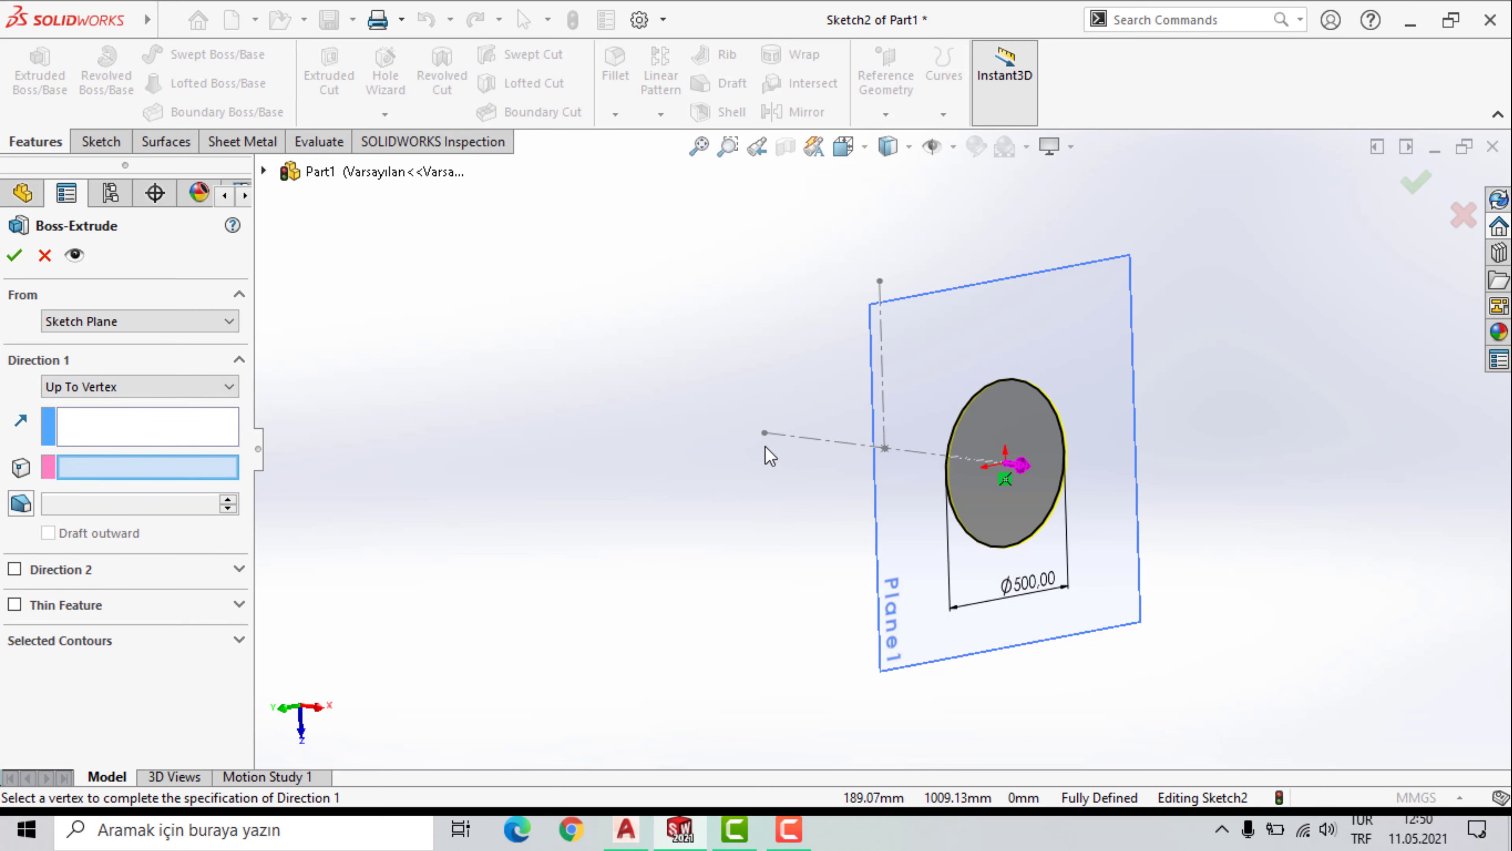
left_click(764, 434)
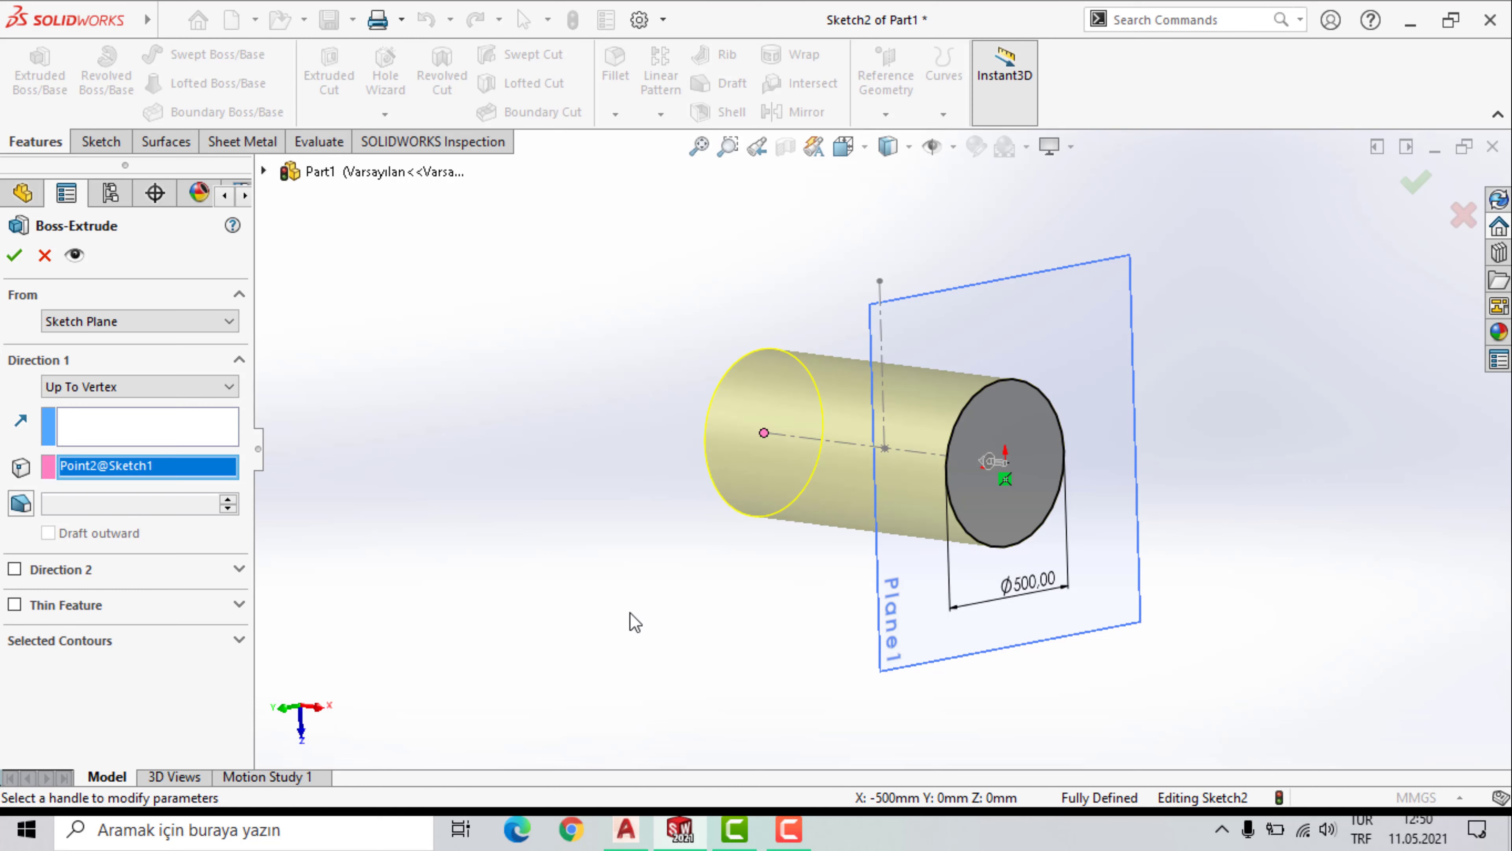
left_click(1406, 184)
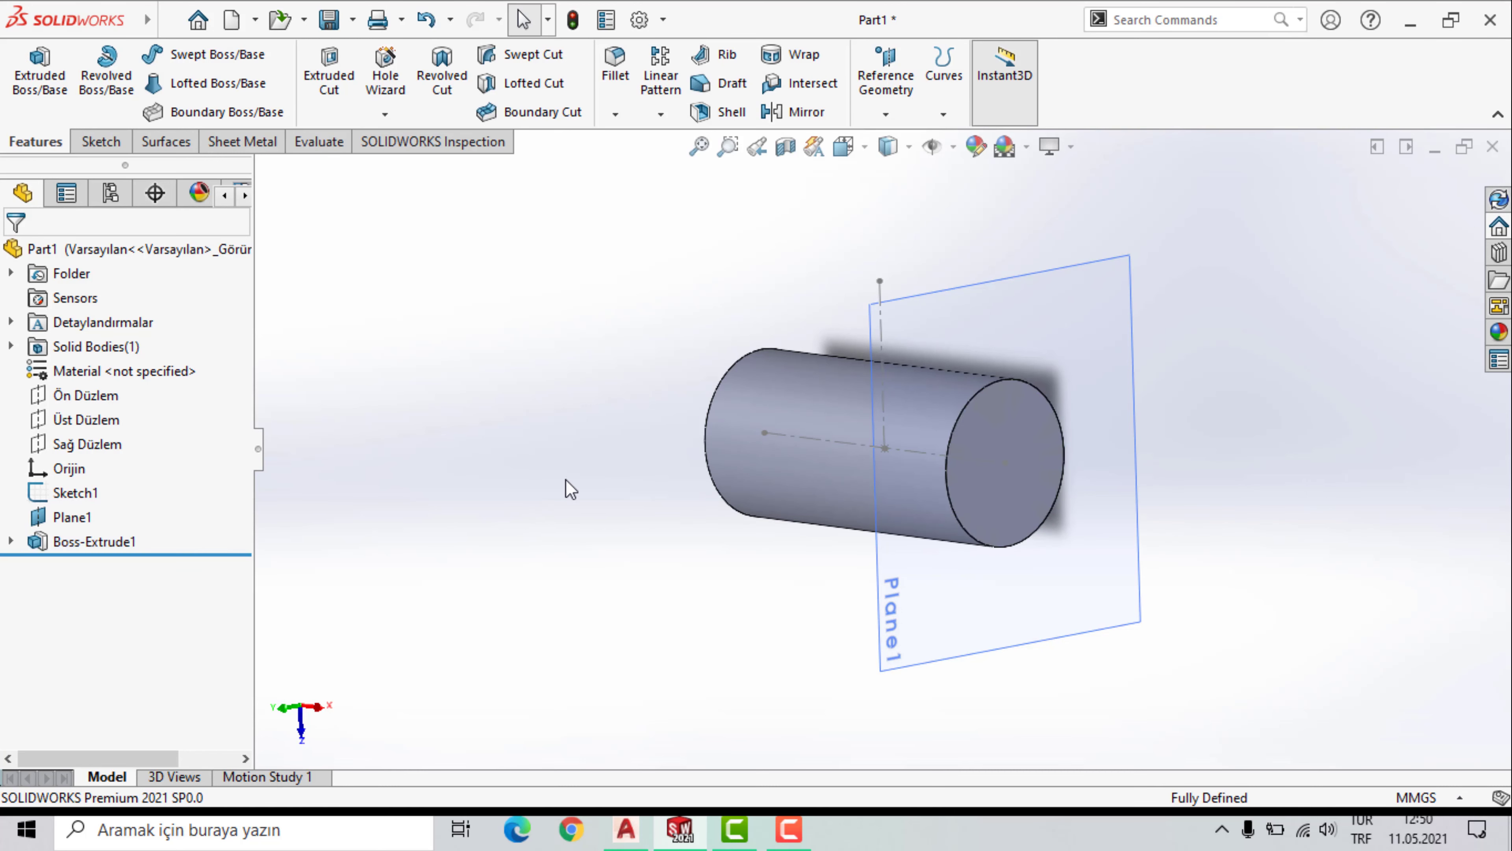
left_click(986, 619)
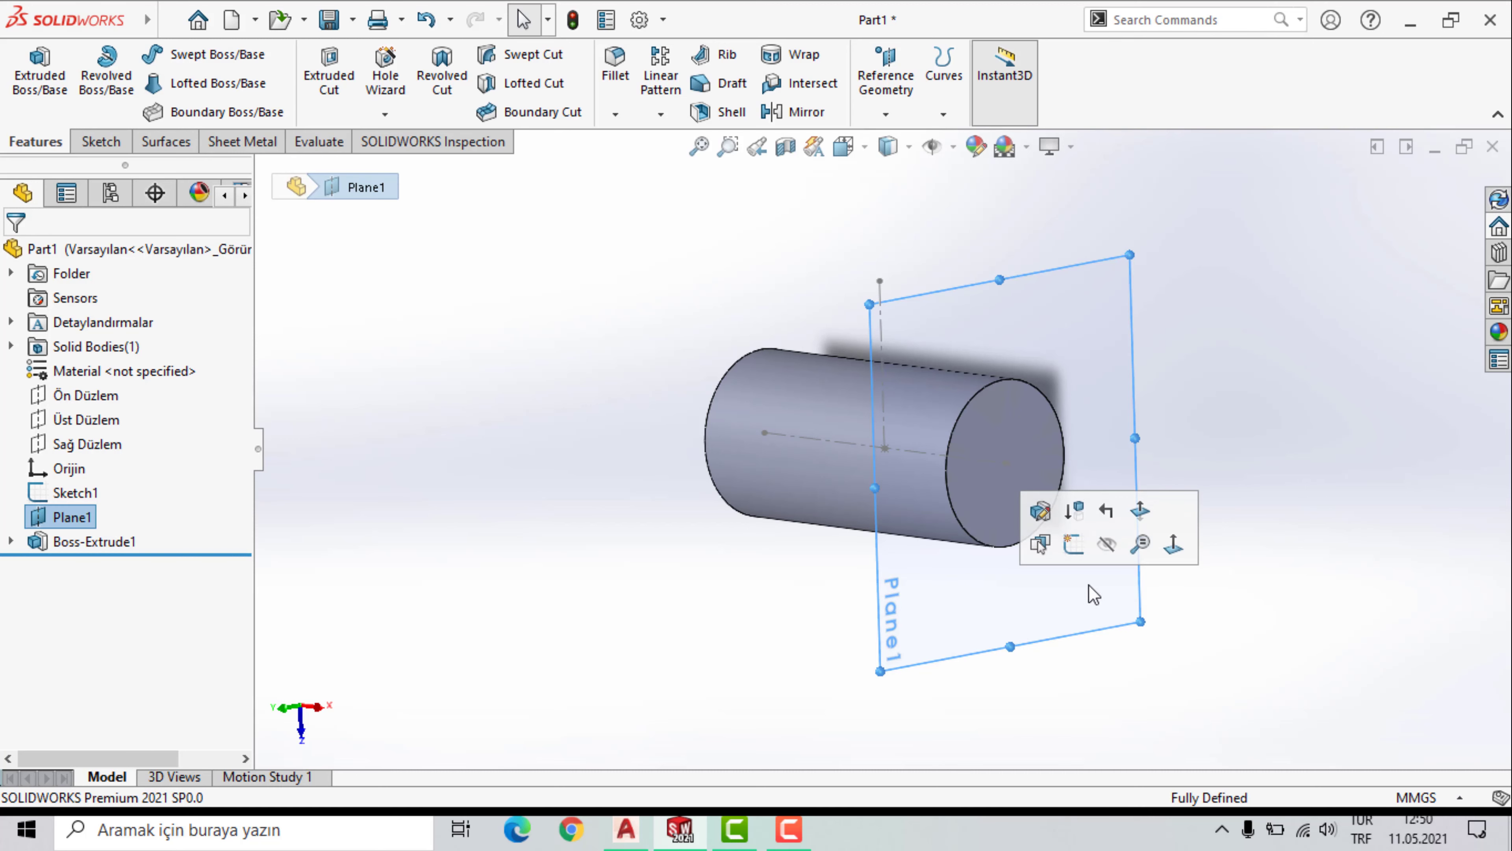
left_click(1110, 547)
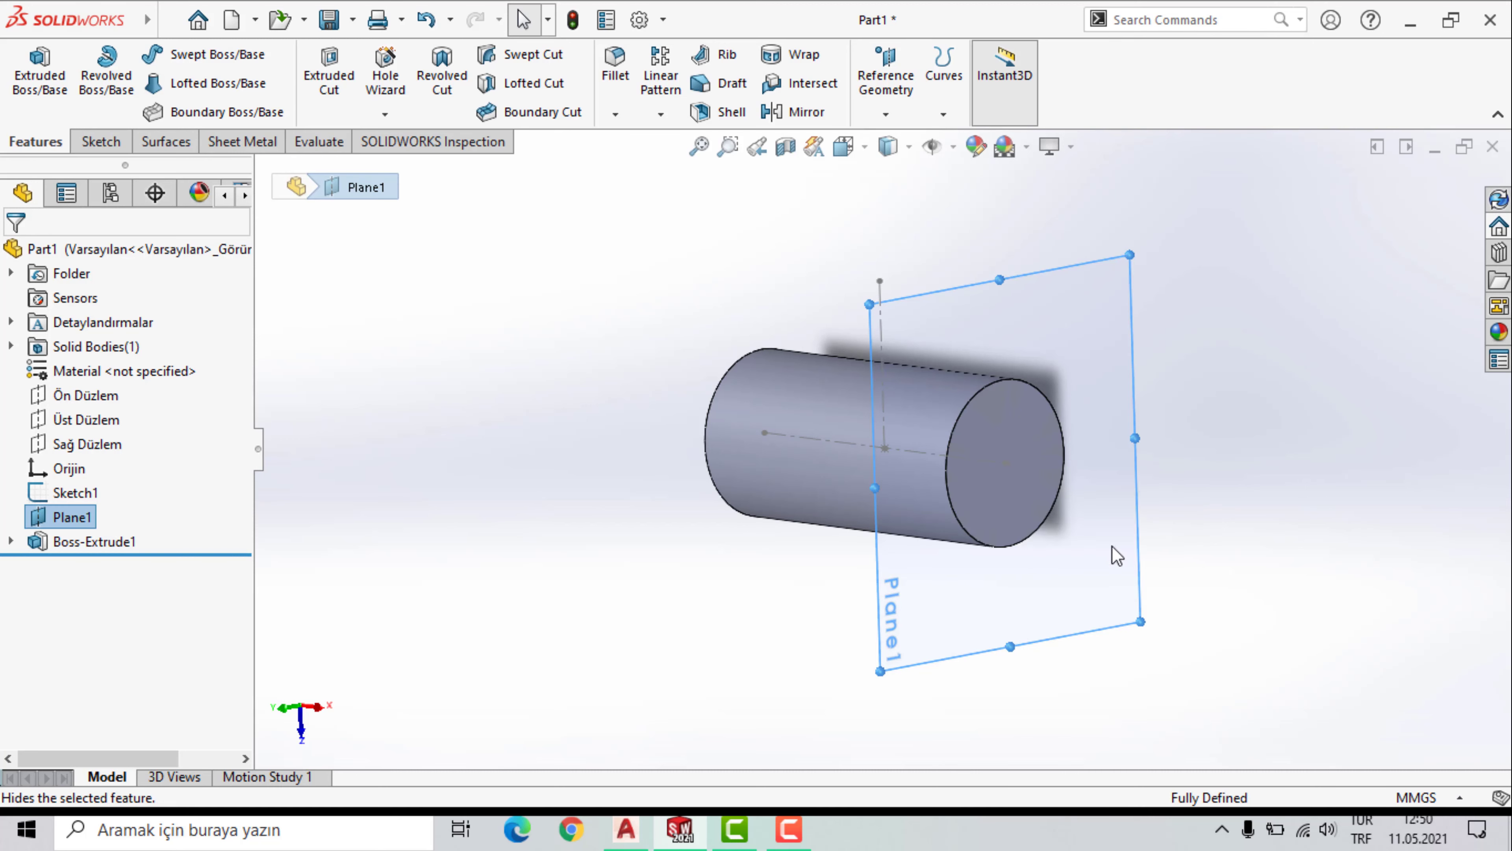
Shell the cylinder to 10 mm walls with both end faces removed, then inspect it.
left_click(730, 113)
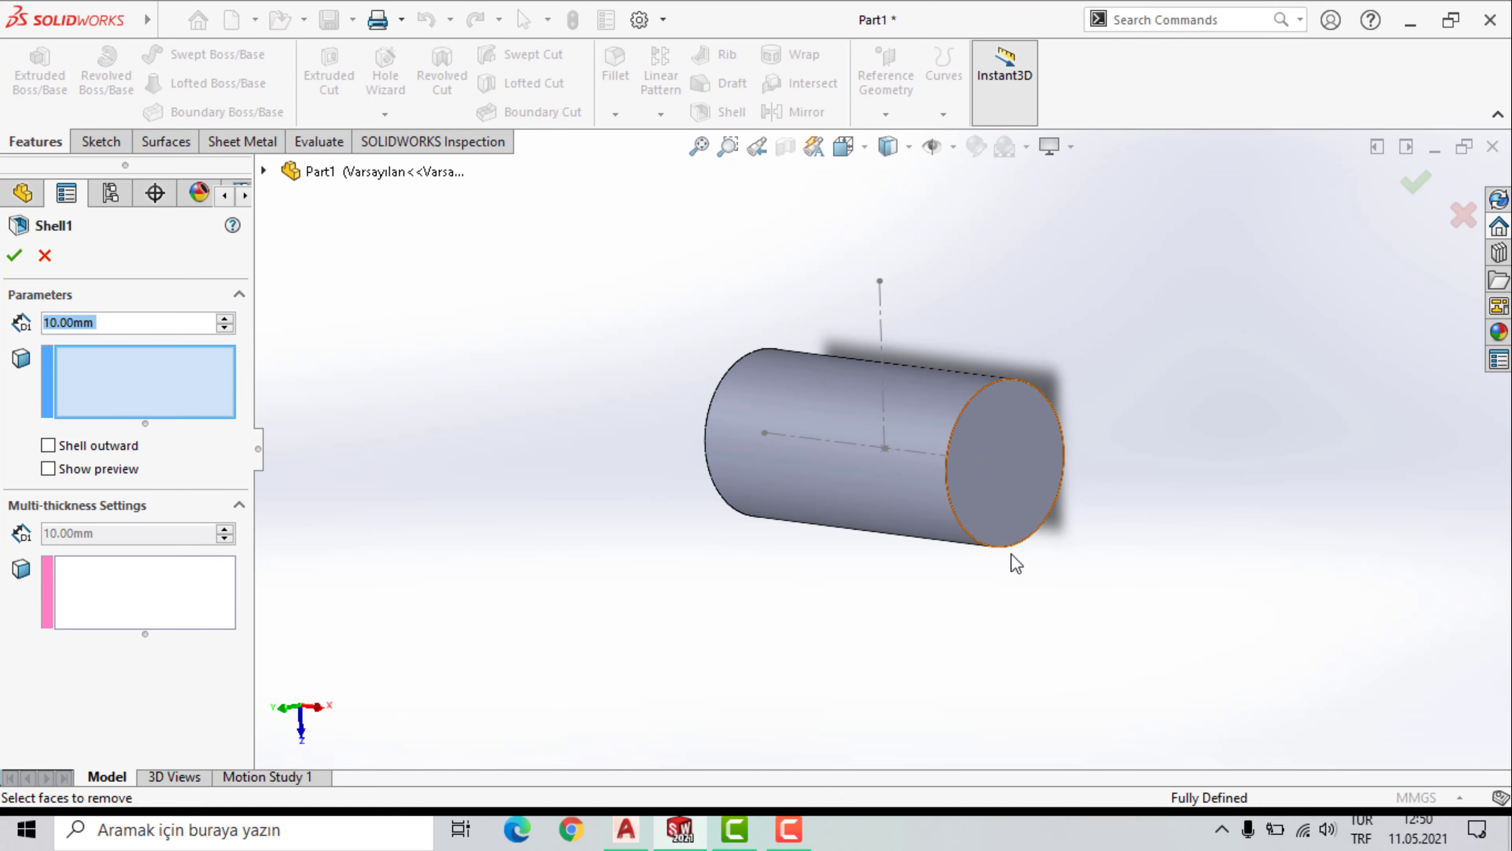
left_click(1016, 469)
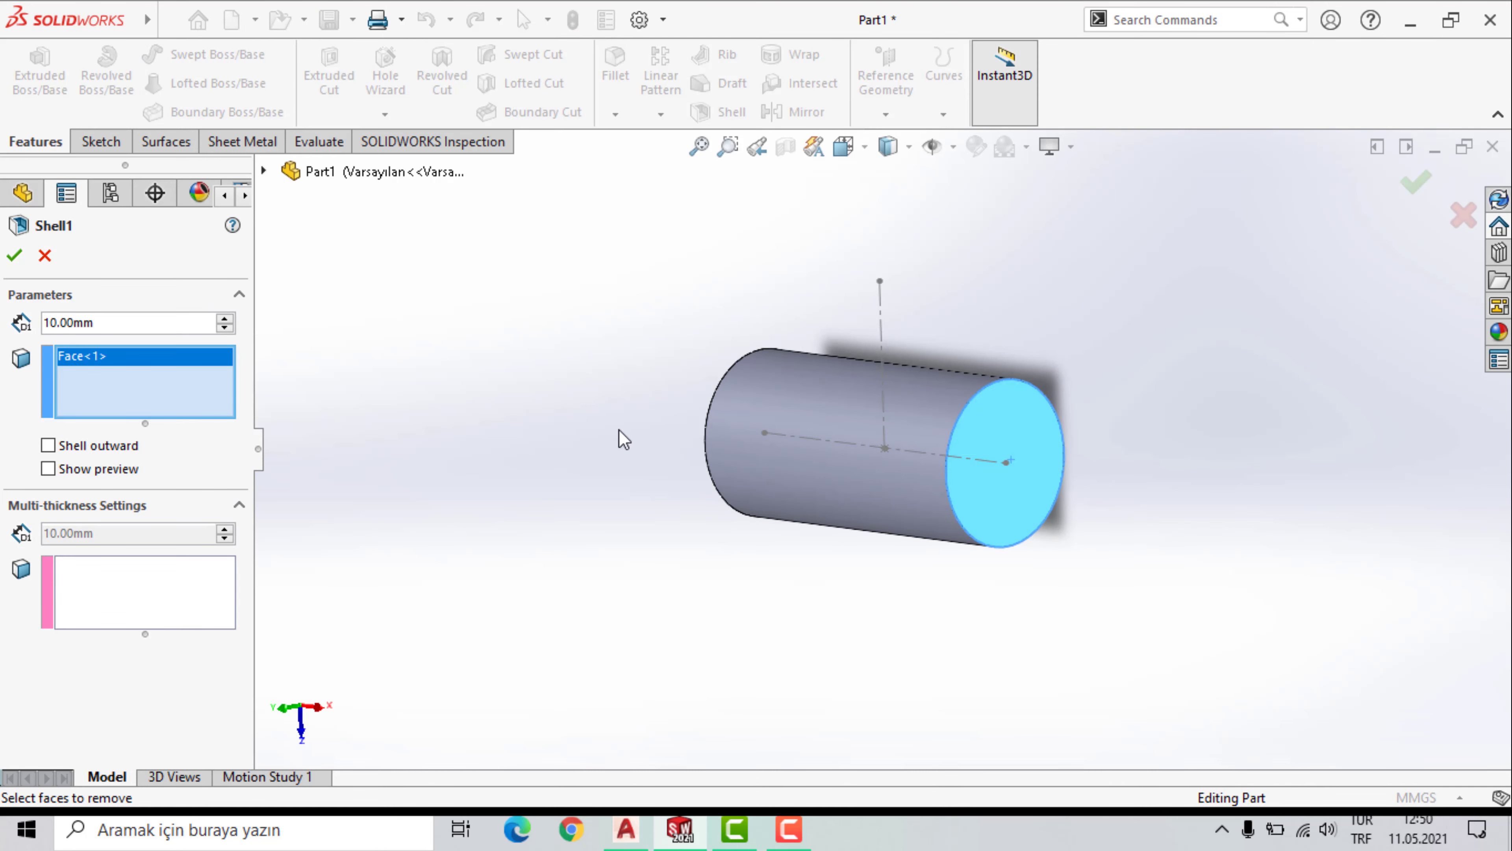
mouse_move(616, 440)
middle_mouse_down()
mouse_move(770, 483)
mouse_move(664, 536)
mouse_move(550, 483)
middle_mouse_up()
left_click(768, 484)
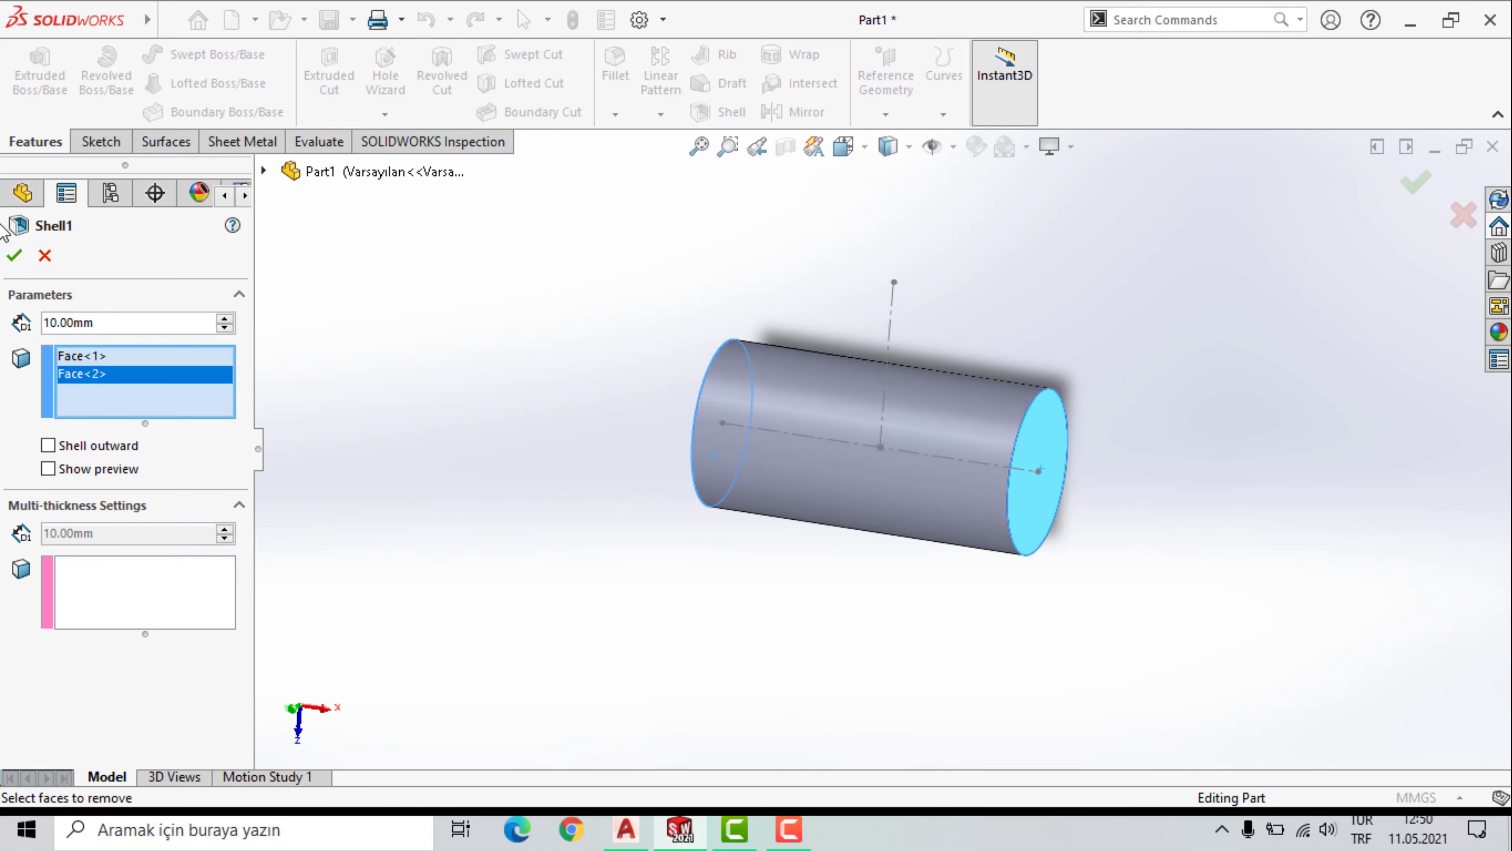
left_click(16, 264)
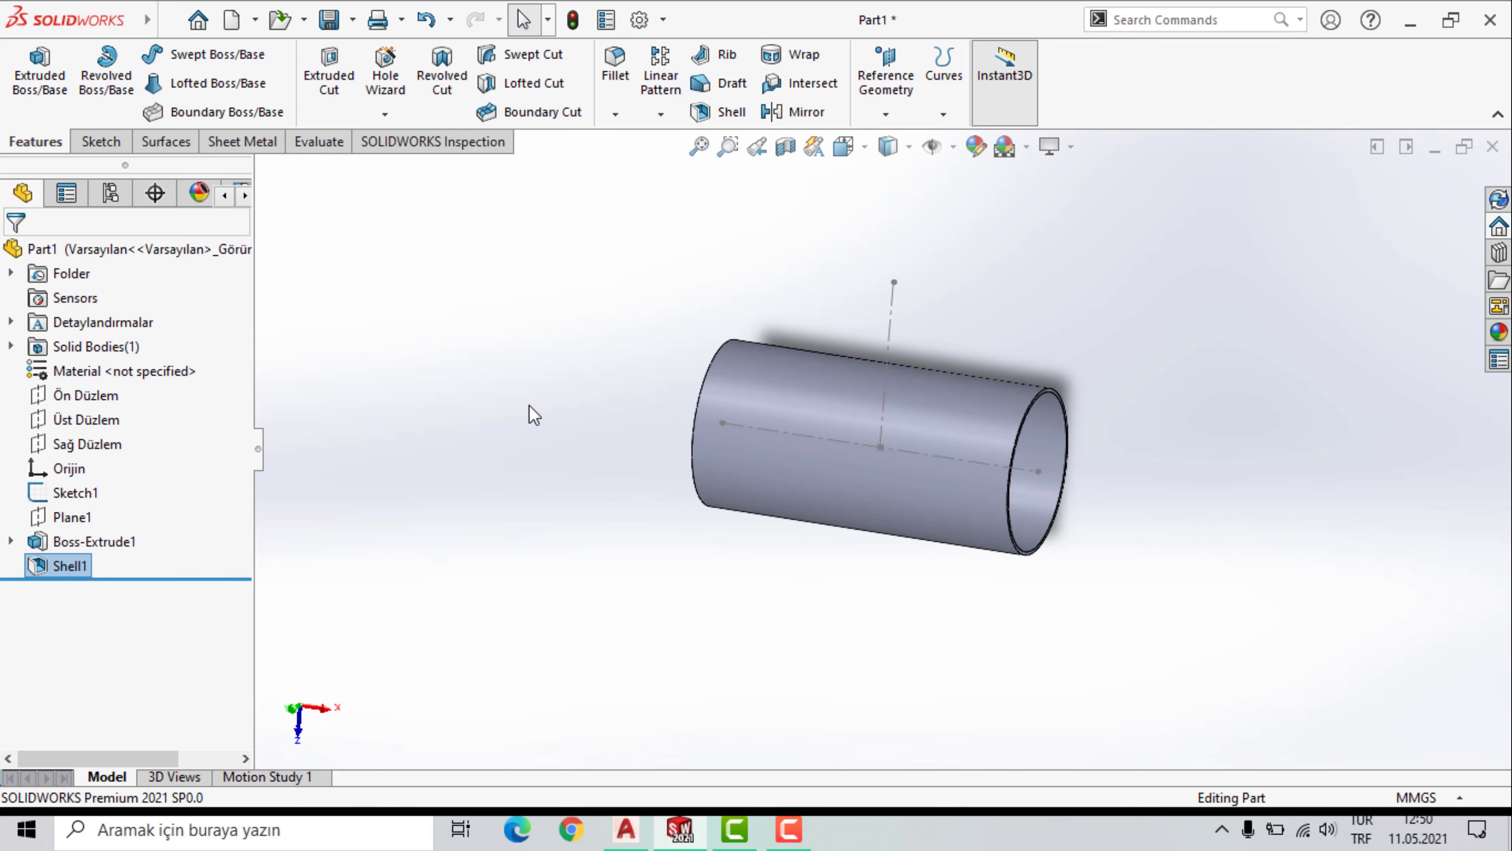
mouse_move(534, 415)
middle_mouse_down()
mouse_move(503, 486)
mouse_move(439, 453)
mouse_move(456, 499)
mouse_move(469, 481)
mouse_move(472, 500)
mouse_move(511, 504)
middle_mouse_up()
left_click_drag(542, 544, 714, 489)
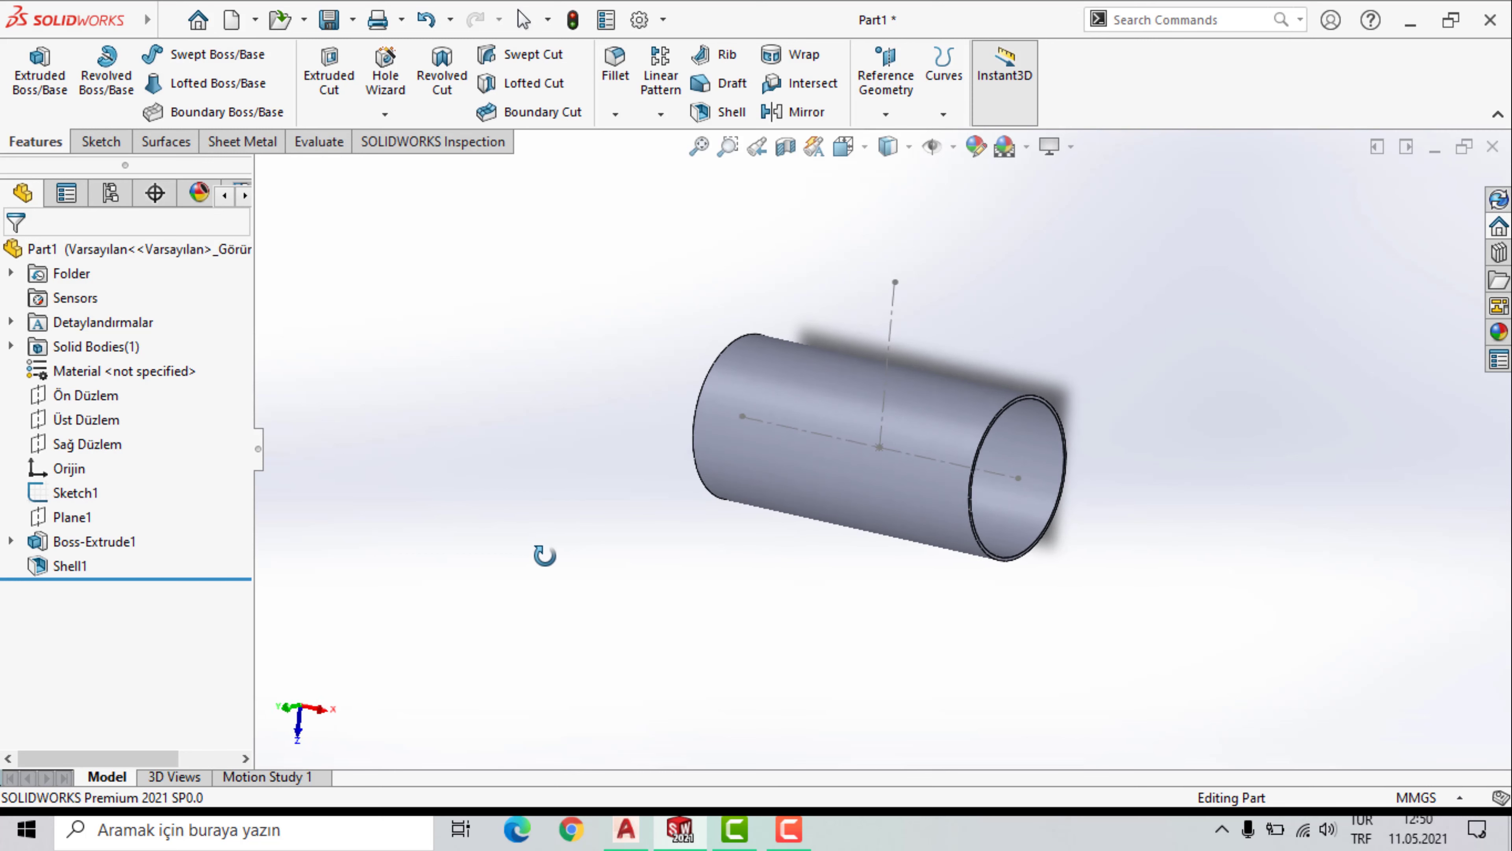
key("Escape")
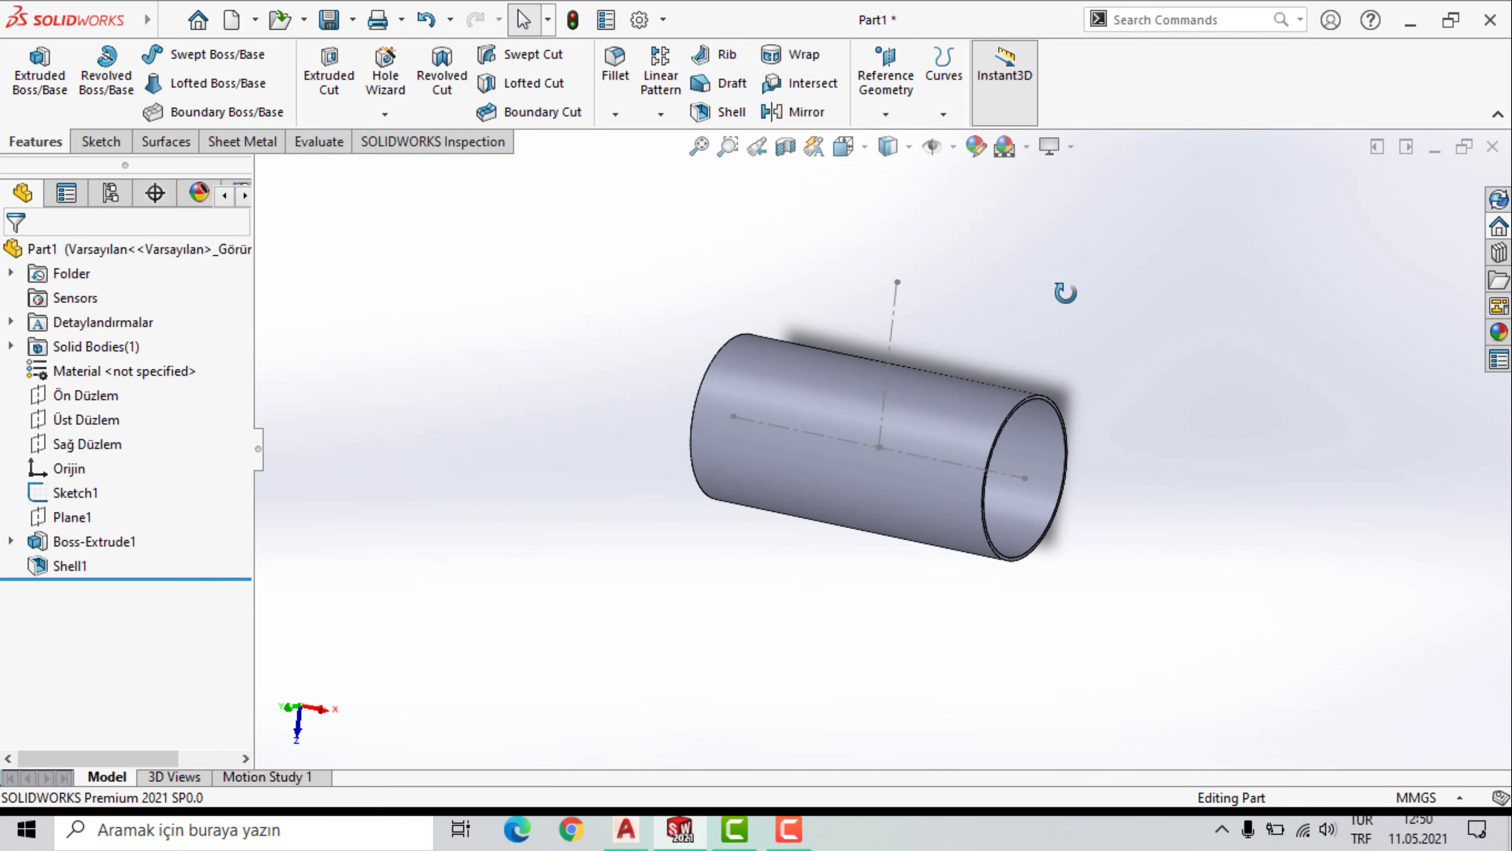
left_click_drag(1066, 292, 1067, 243)
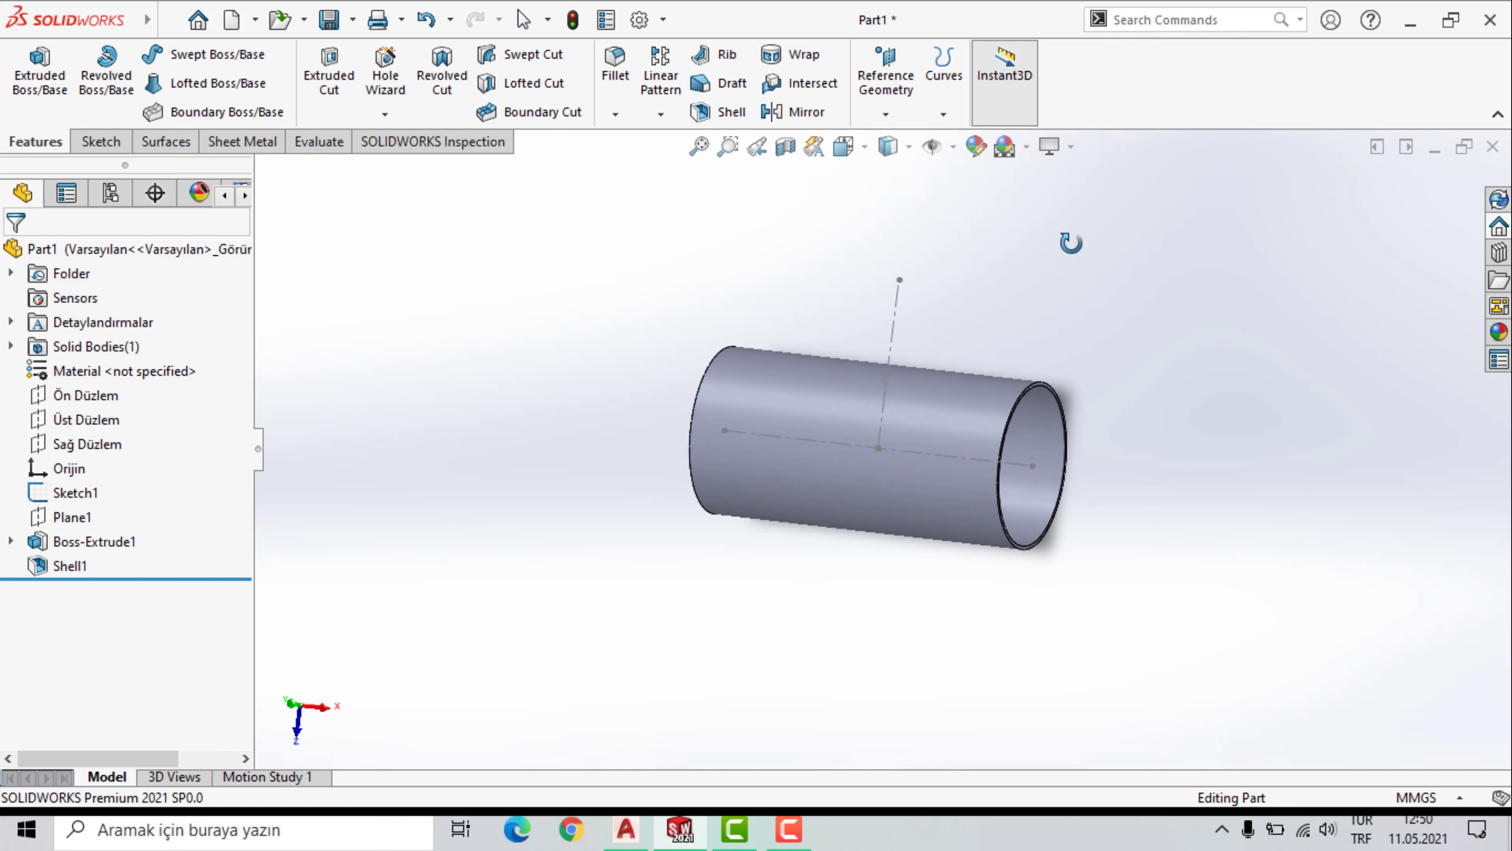
Create Plane2 perpendicular to the vertical centreline through its top point.
left_click(899, 84)
left_click(890, 142)
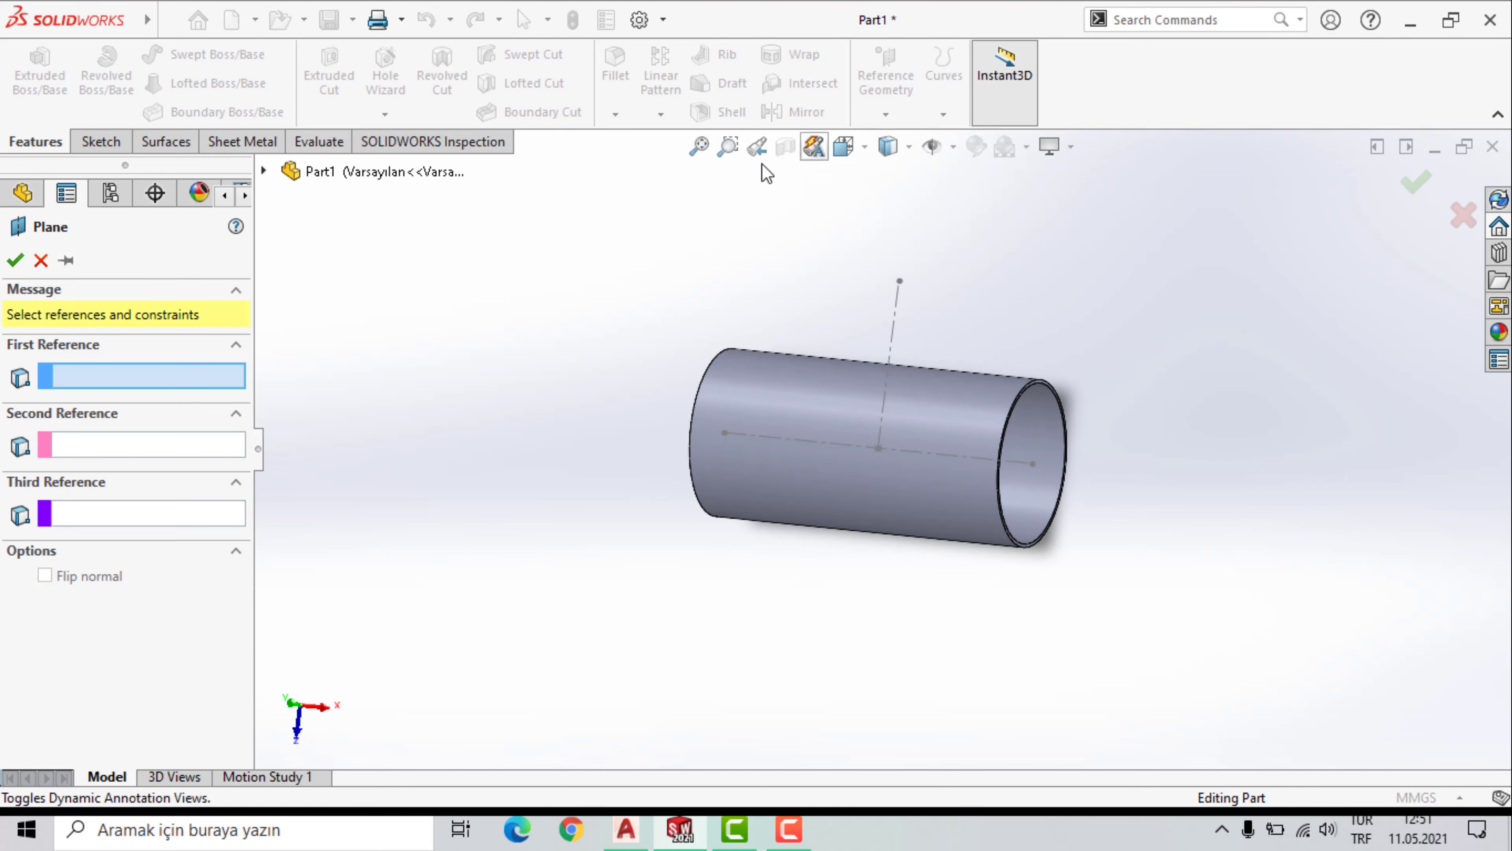
left_click(895, 344)
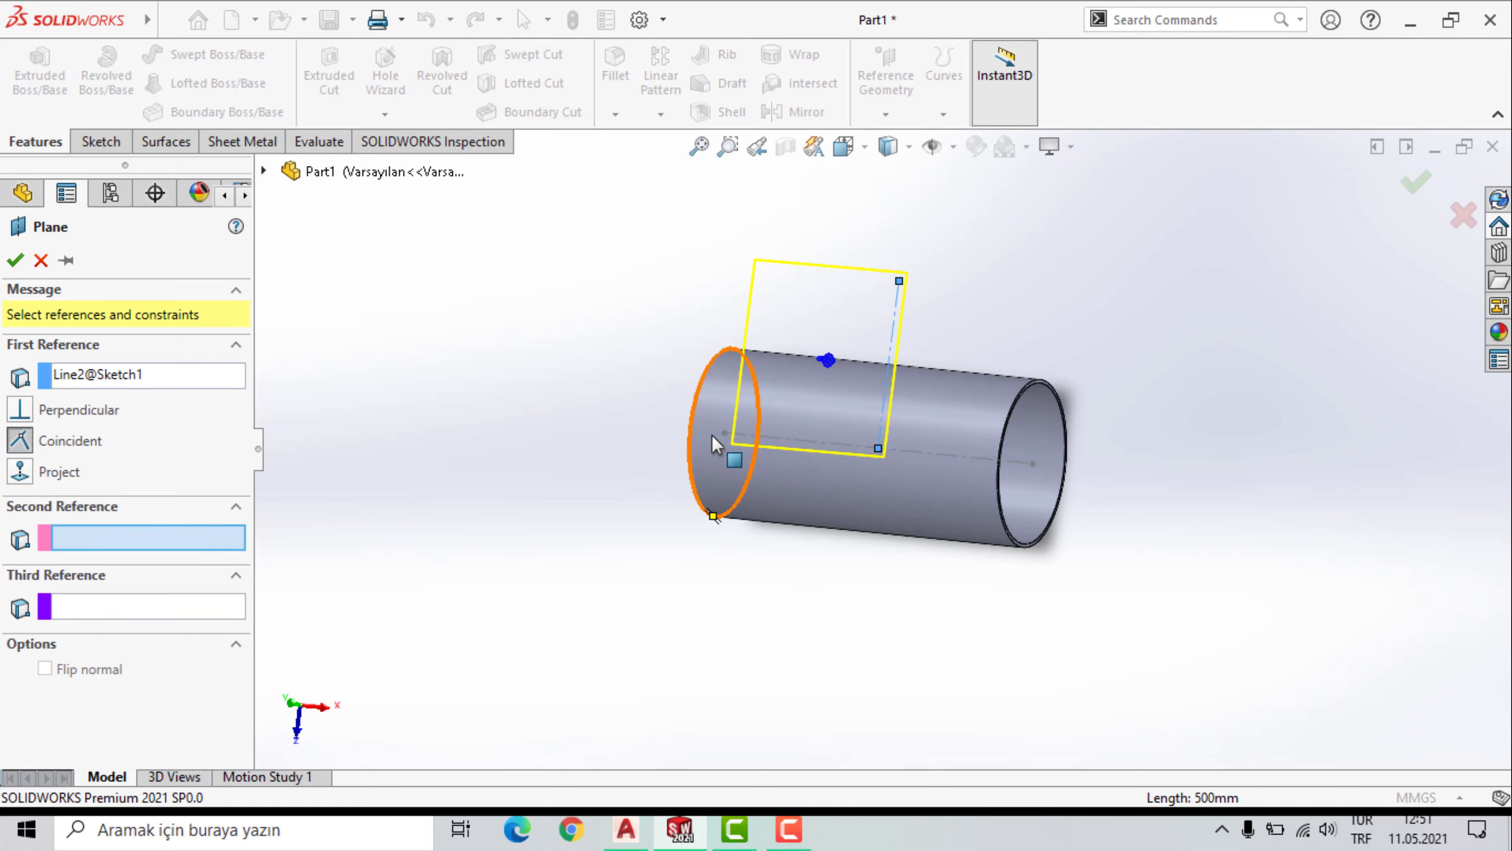
middle_click_drag(848, 343, 905, 310)
left_click(899, 283)
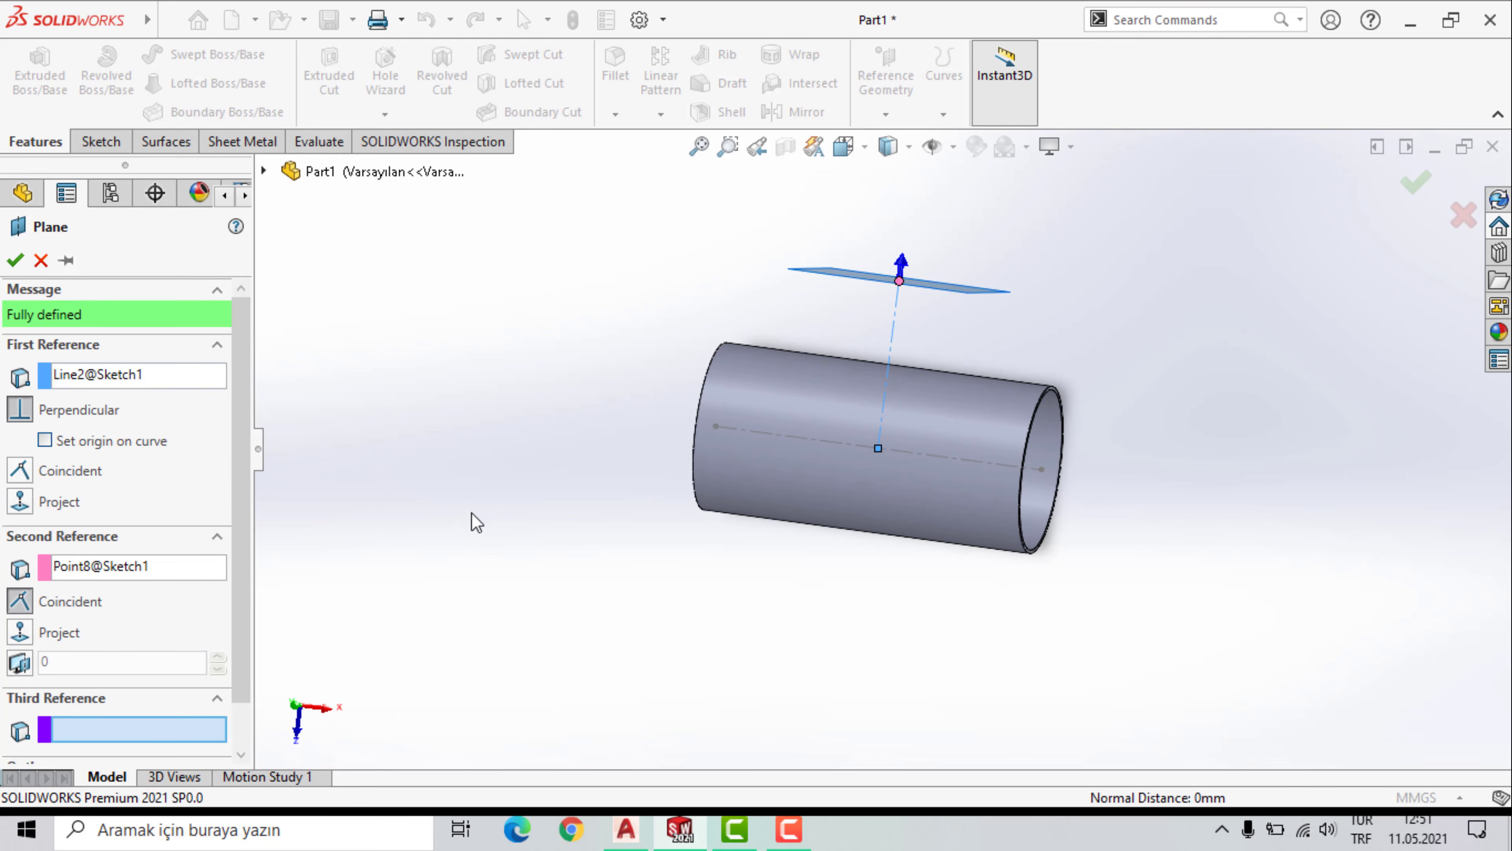
left_click(1423, 188)
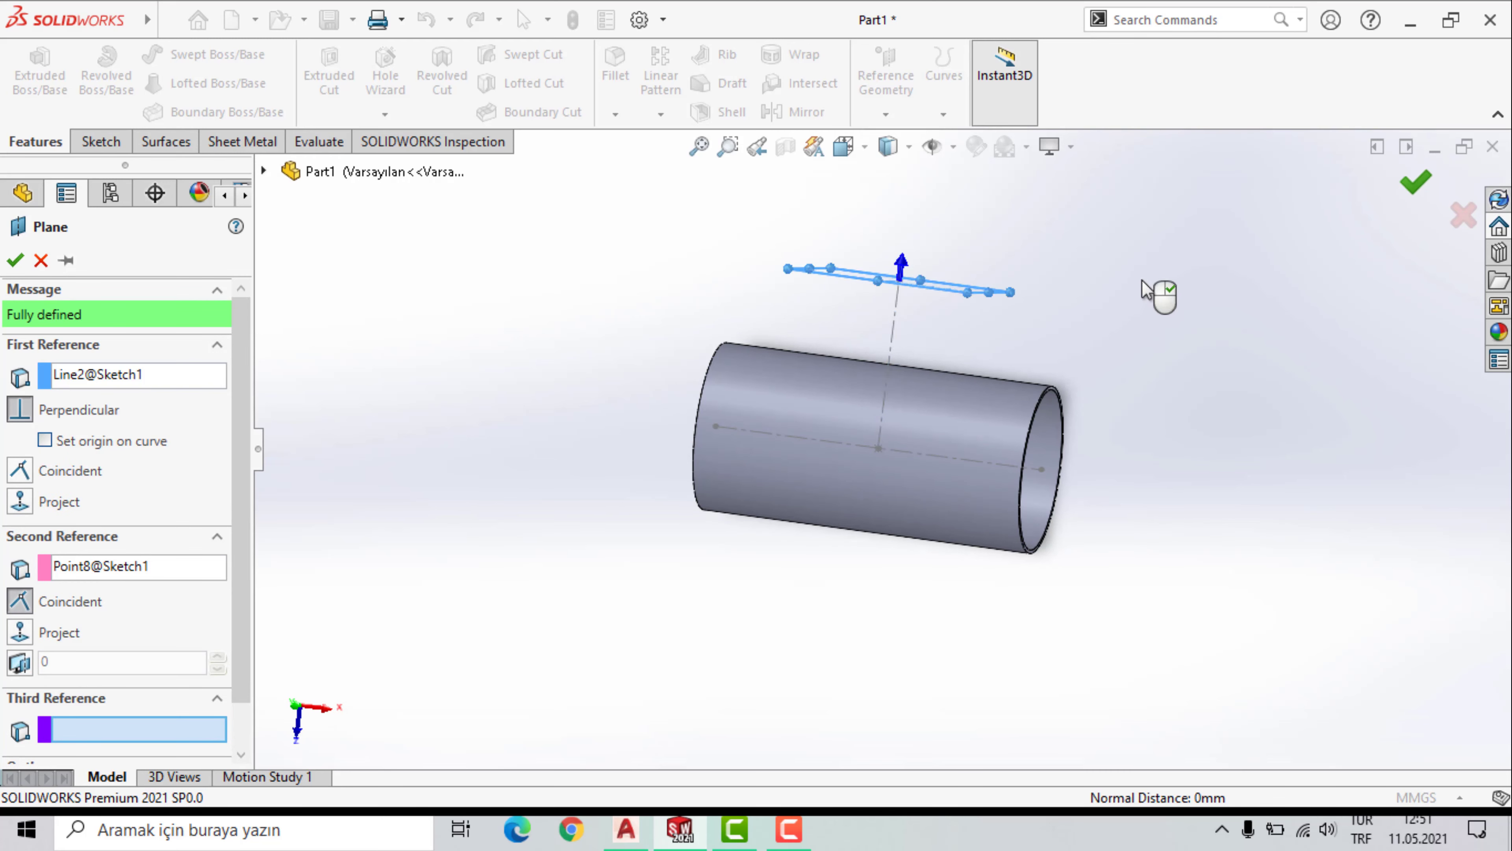
middle_click_drag(1182, 281, 1199, 394)
left_click(964, 288)
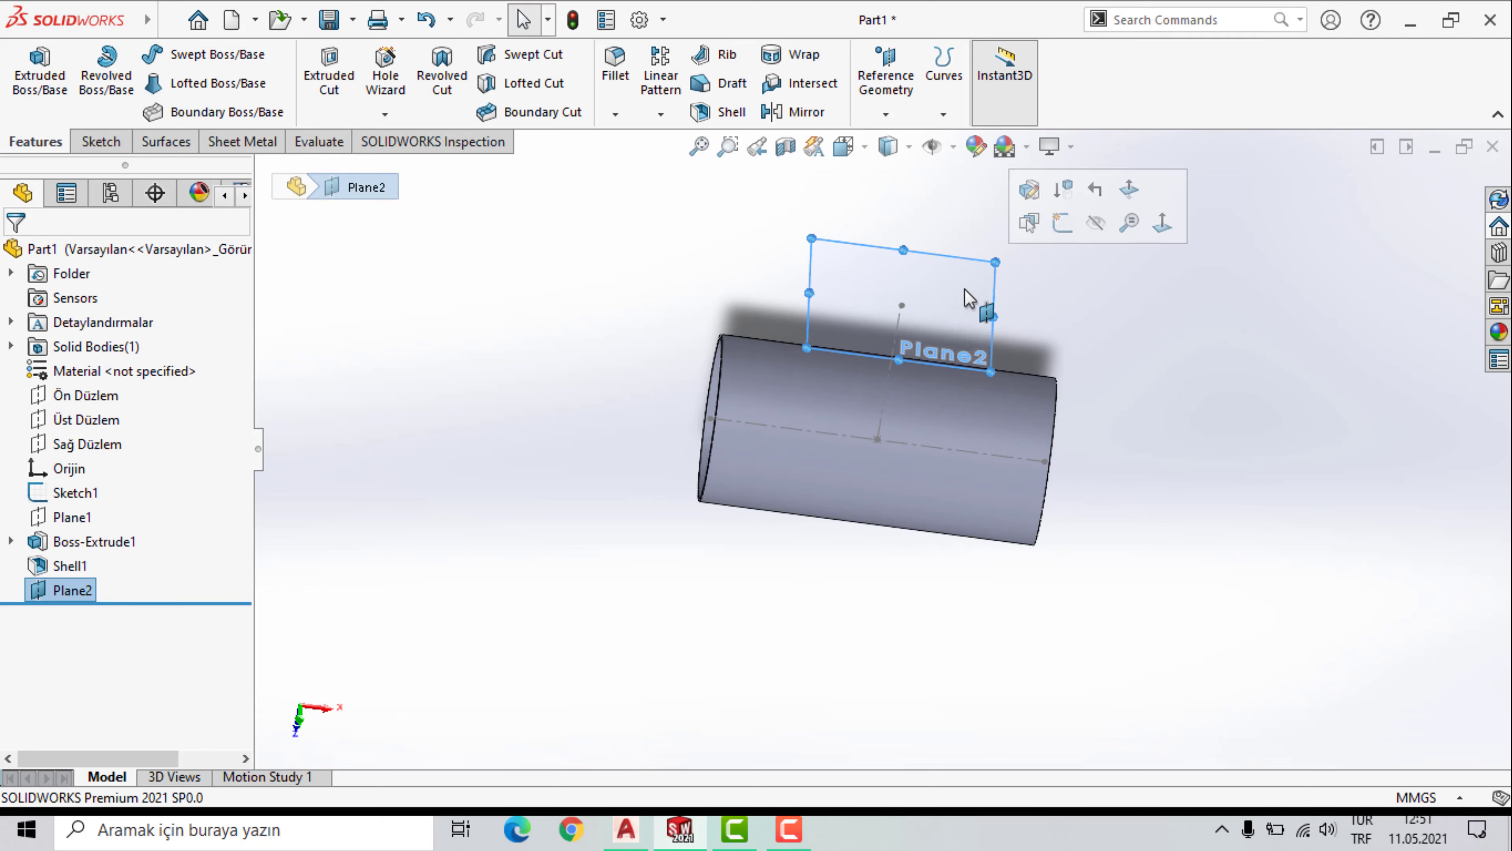
Sketch a circle on Plane2 centred at the top point, dimensioned to Ø500 mm.
left_click(1065, 223)
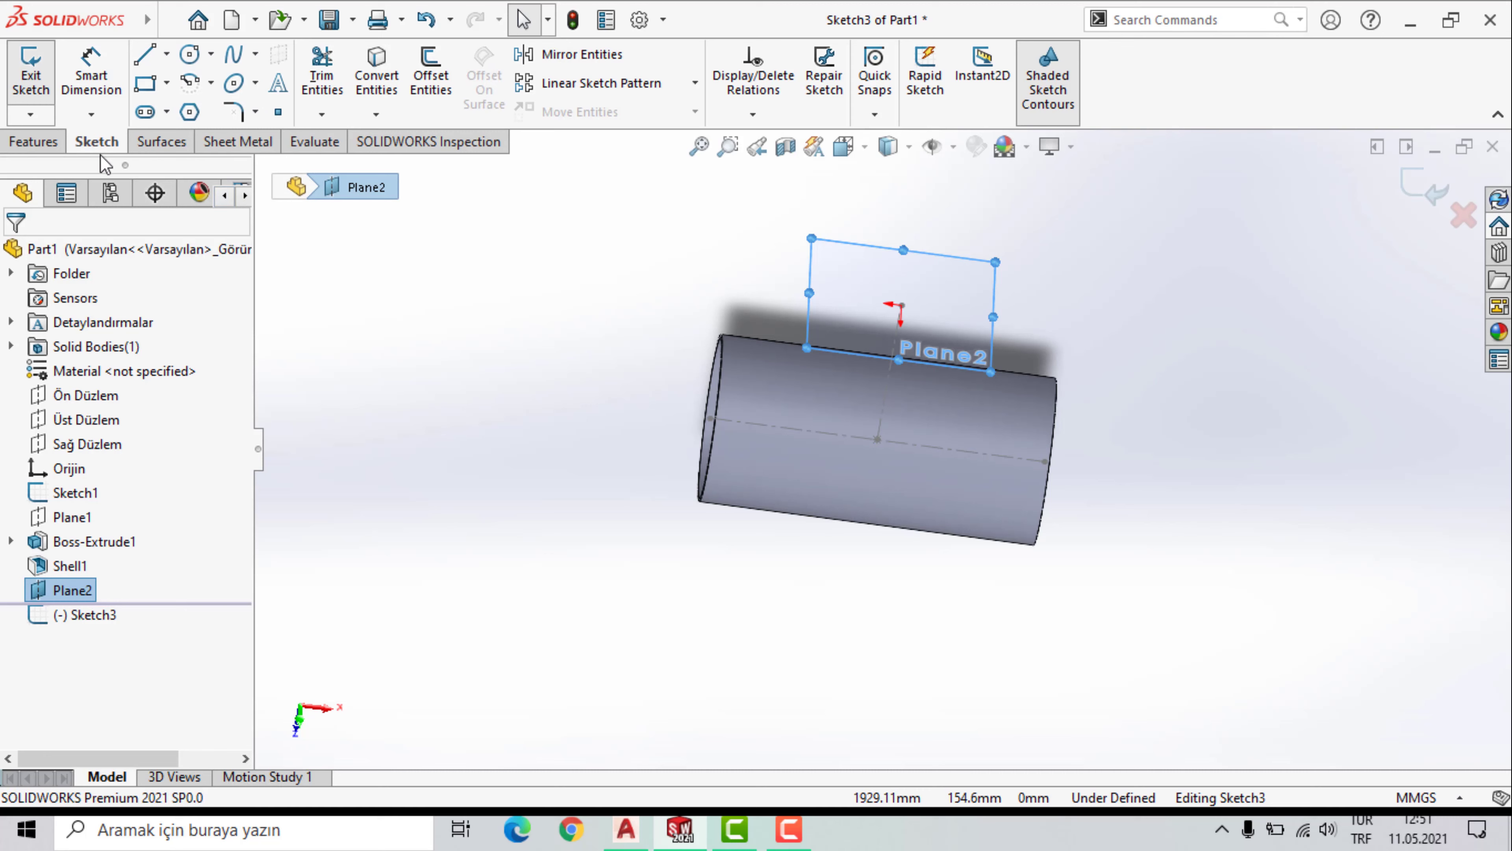
left_click(189, 54)
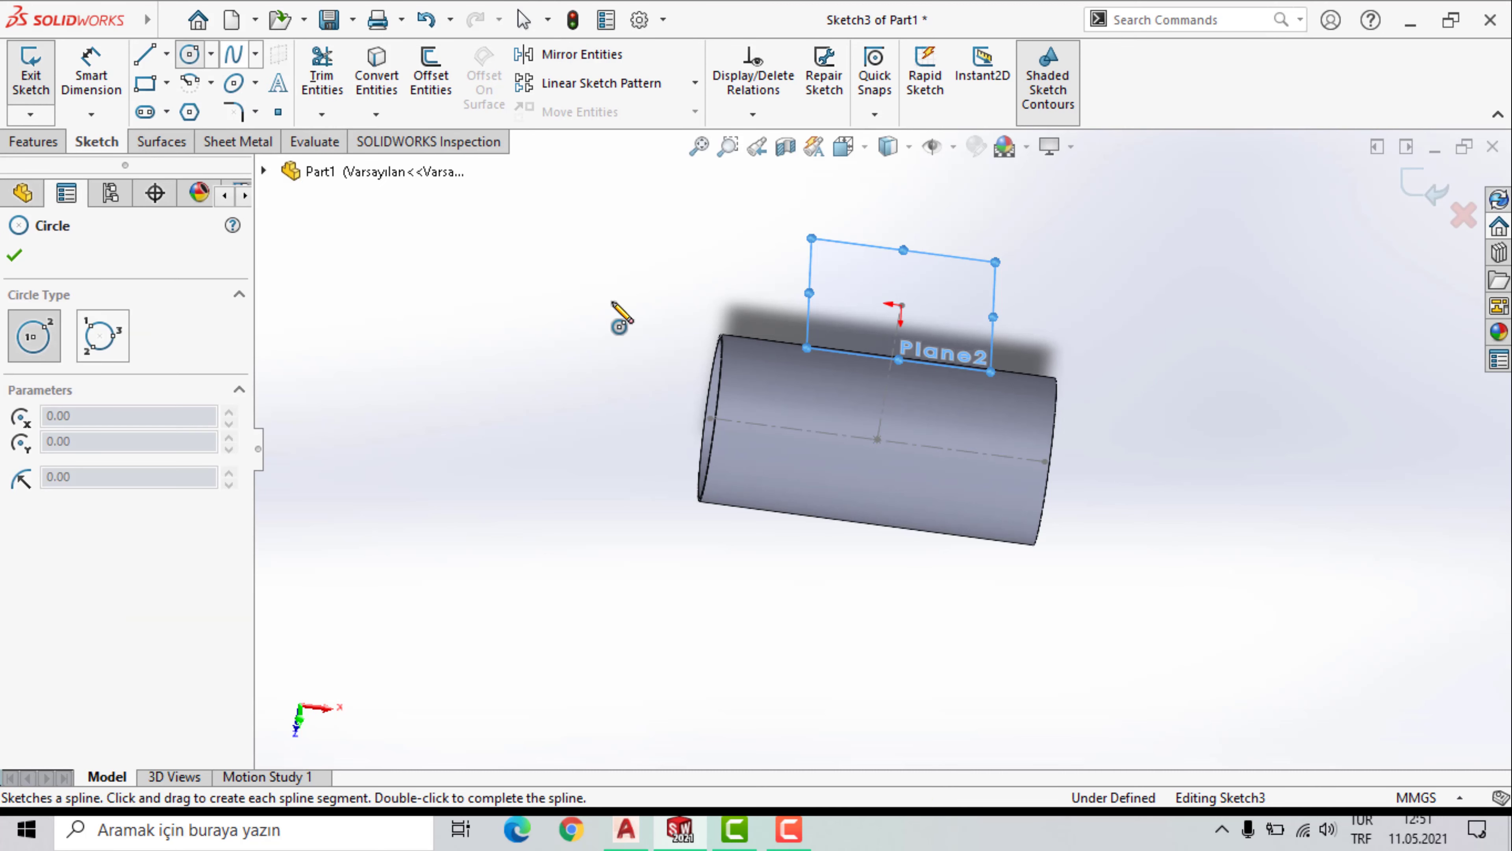
left_click(902, 305)
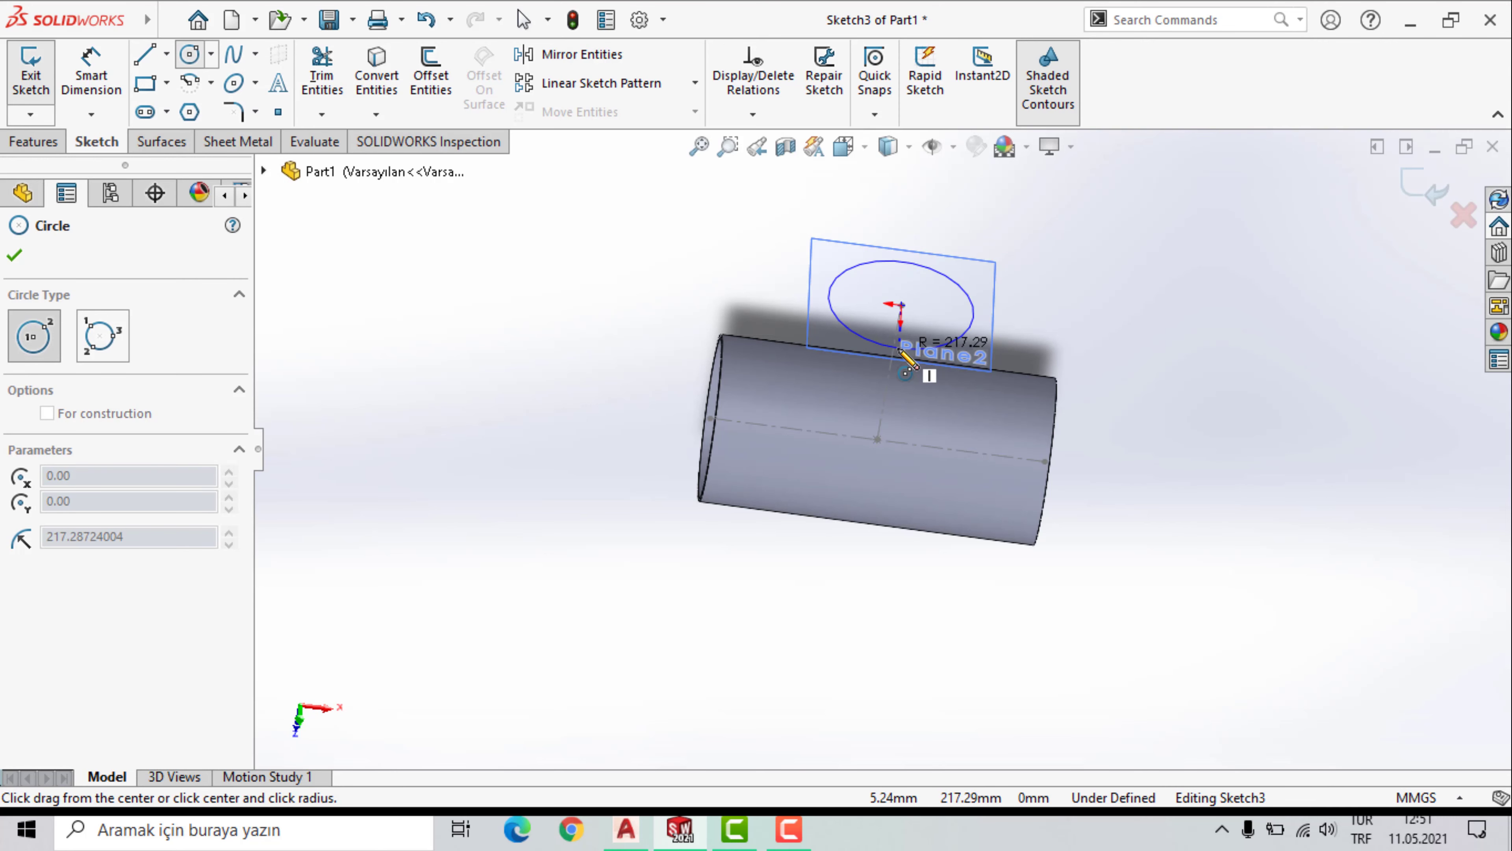
left_click(899, 349)
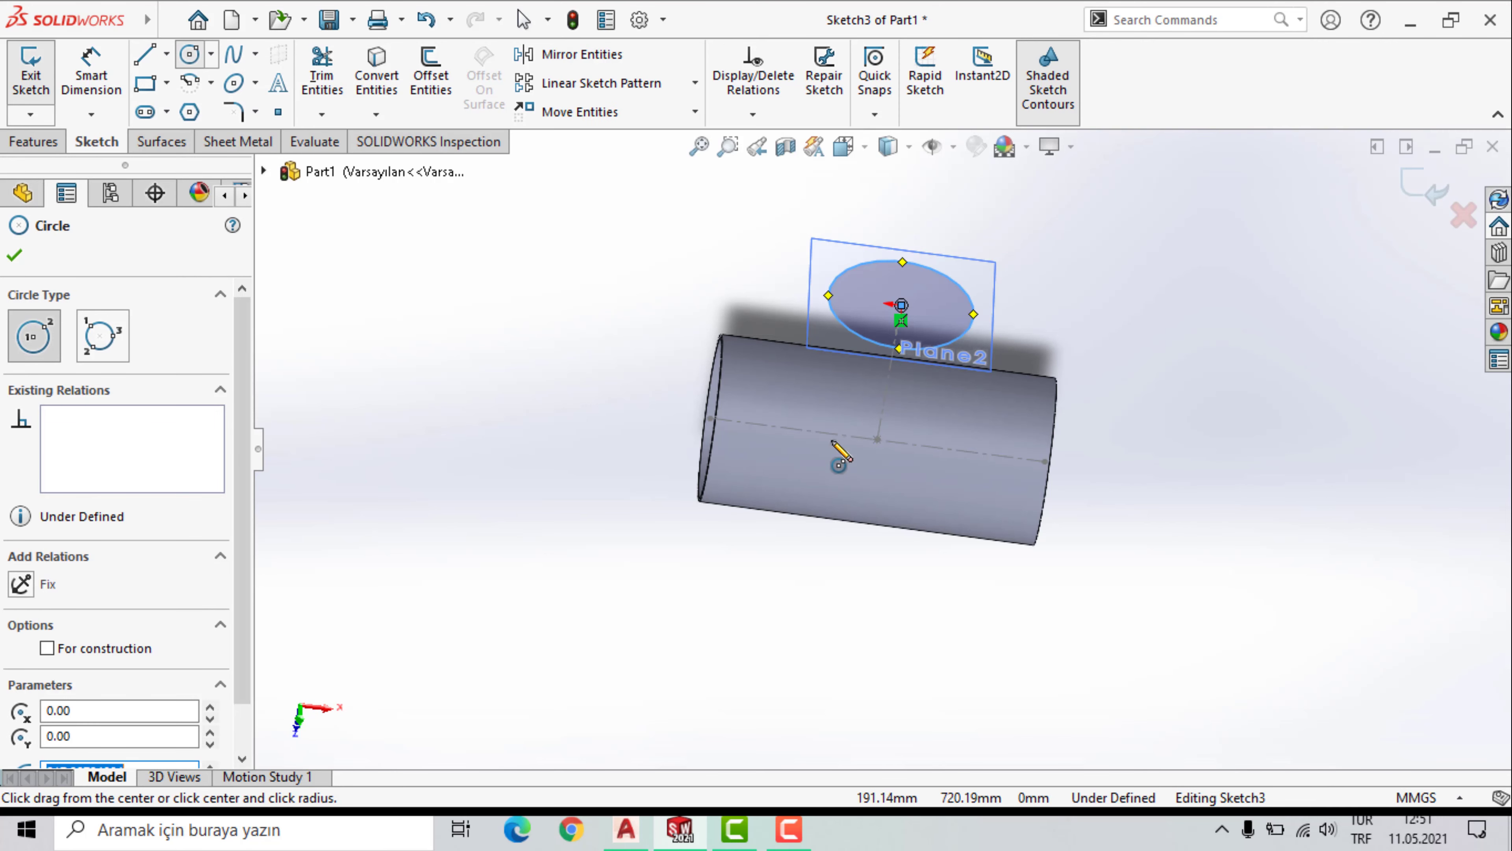
left_click(92, 63)
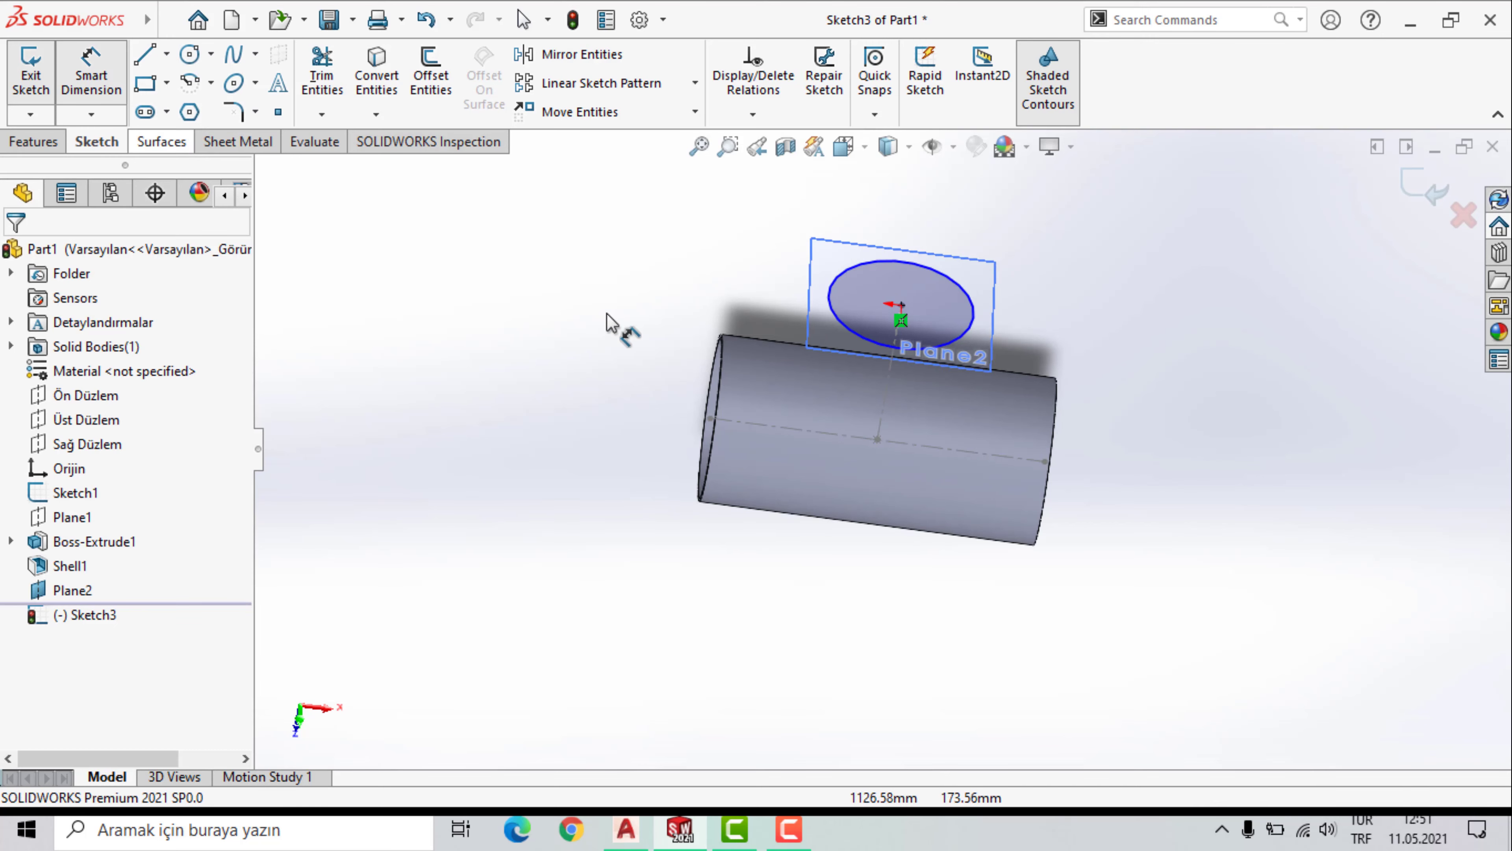
left_click(972, 309)
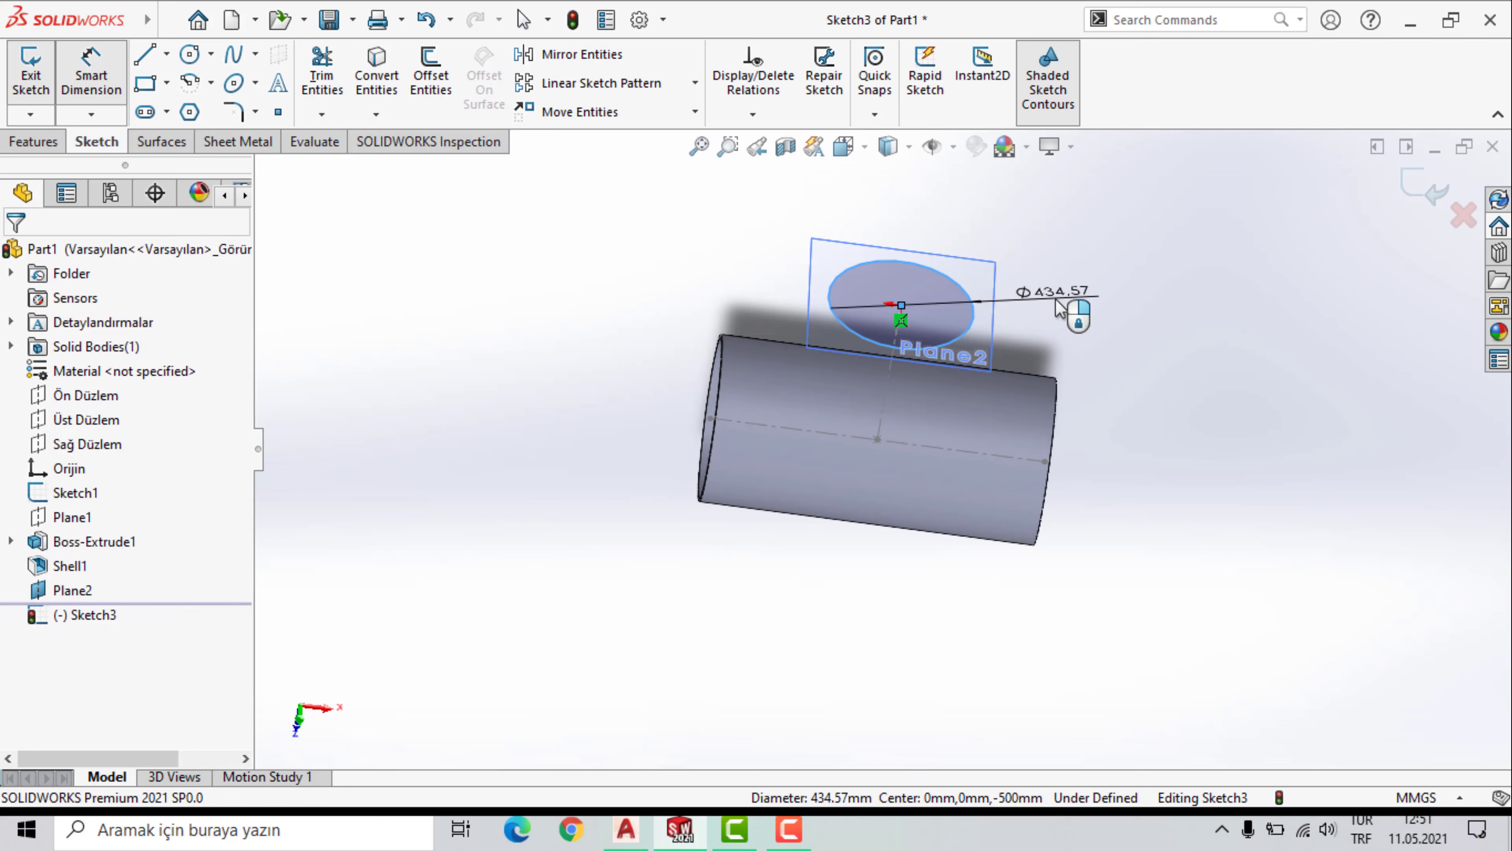
left_click(1069, 313)
type("500")
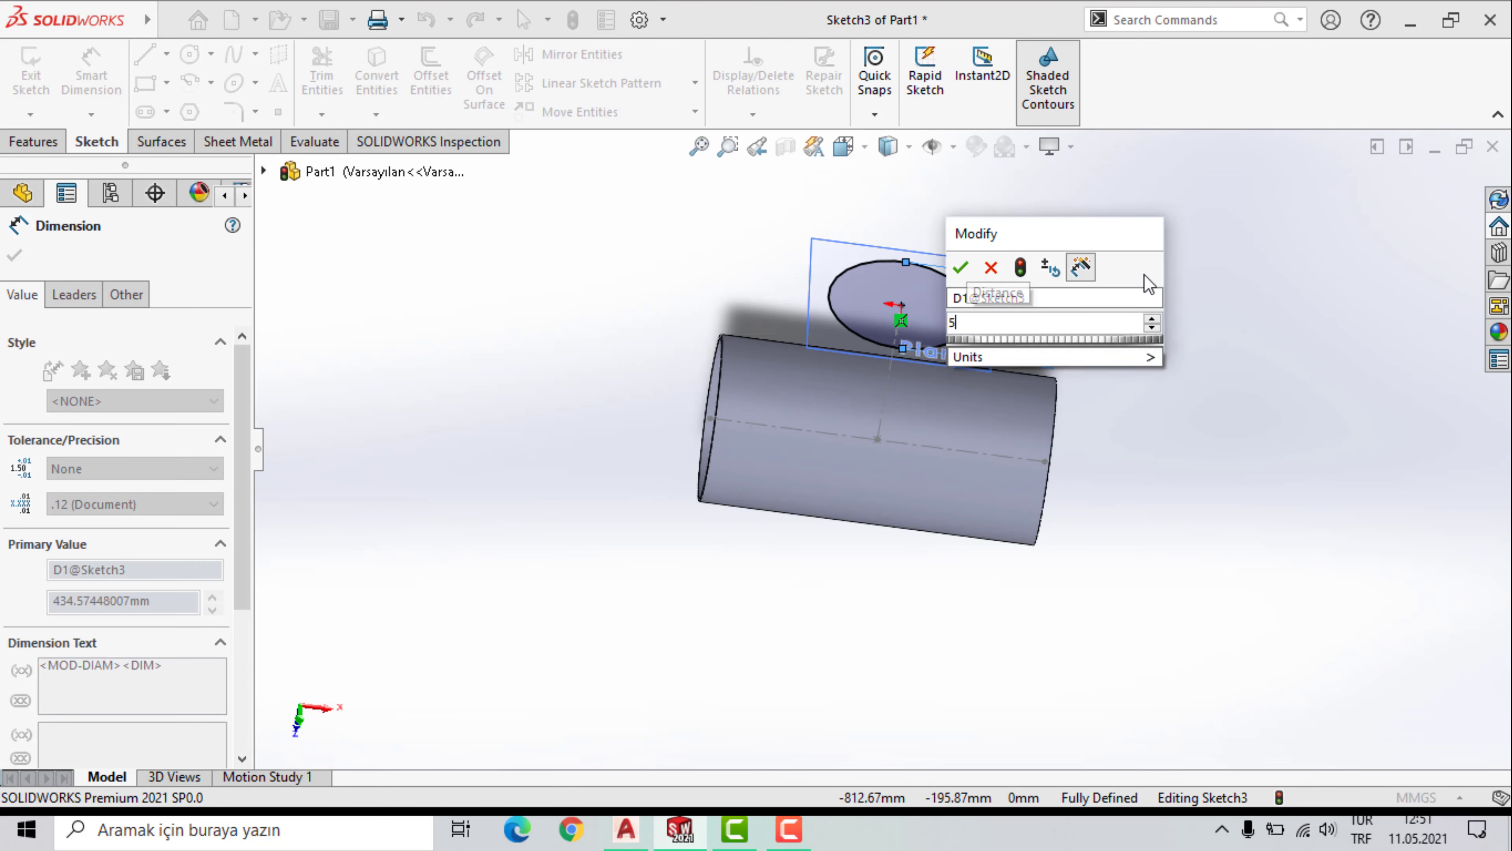
key("Return")
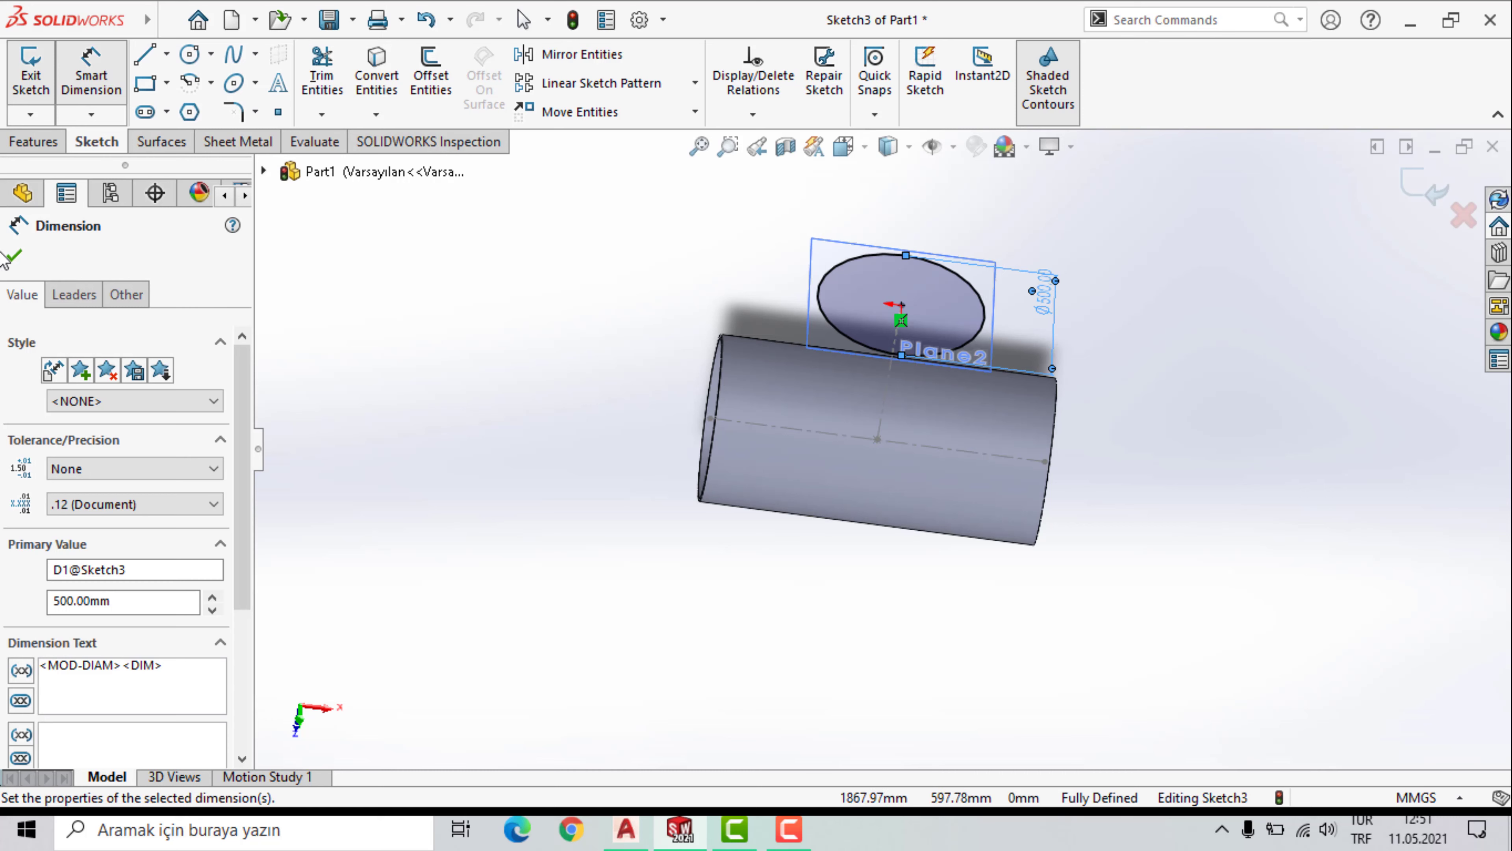
left_click(7, 265)
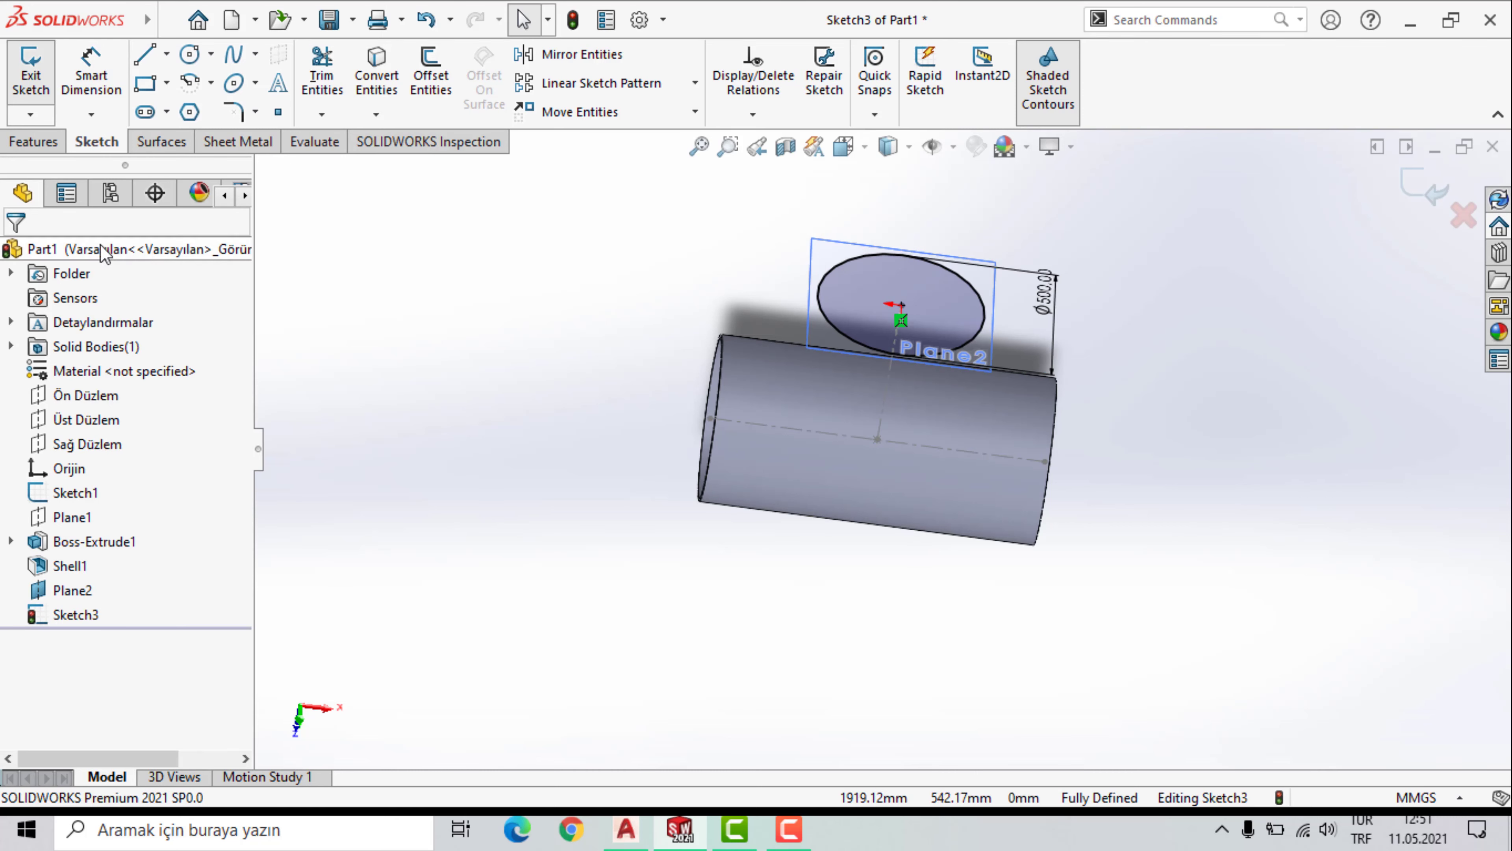
left_click(34, 141)
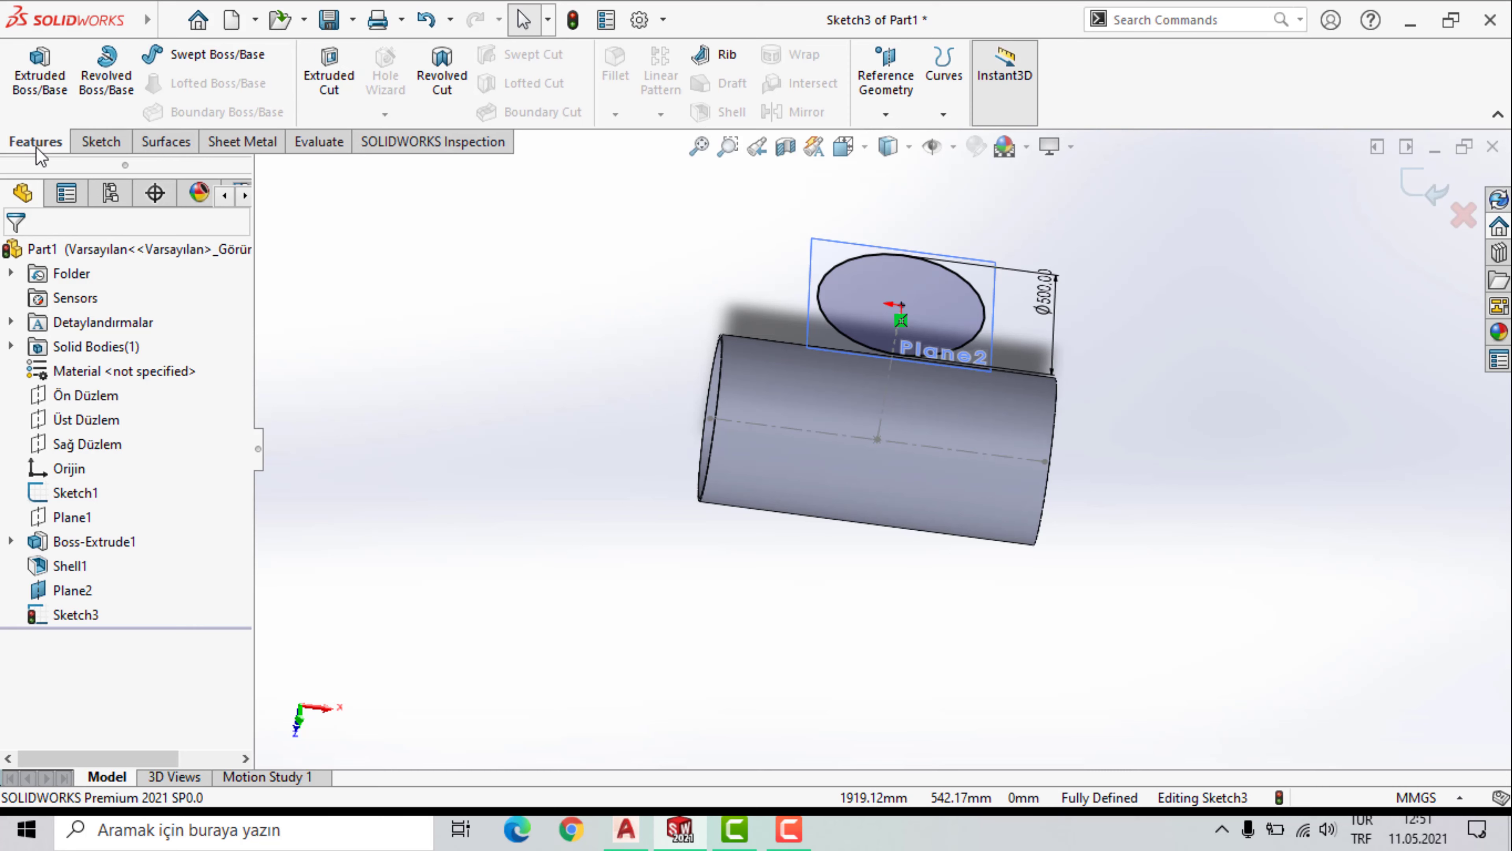
Extrude the Ø500 circle Up To Surface on the pipe's outer face as a separate body.
left_click(40, 66)
middle_click_drag(546, 479, 540, 378)
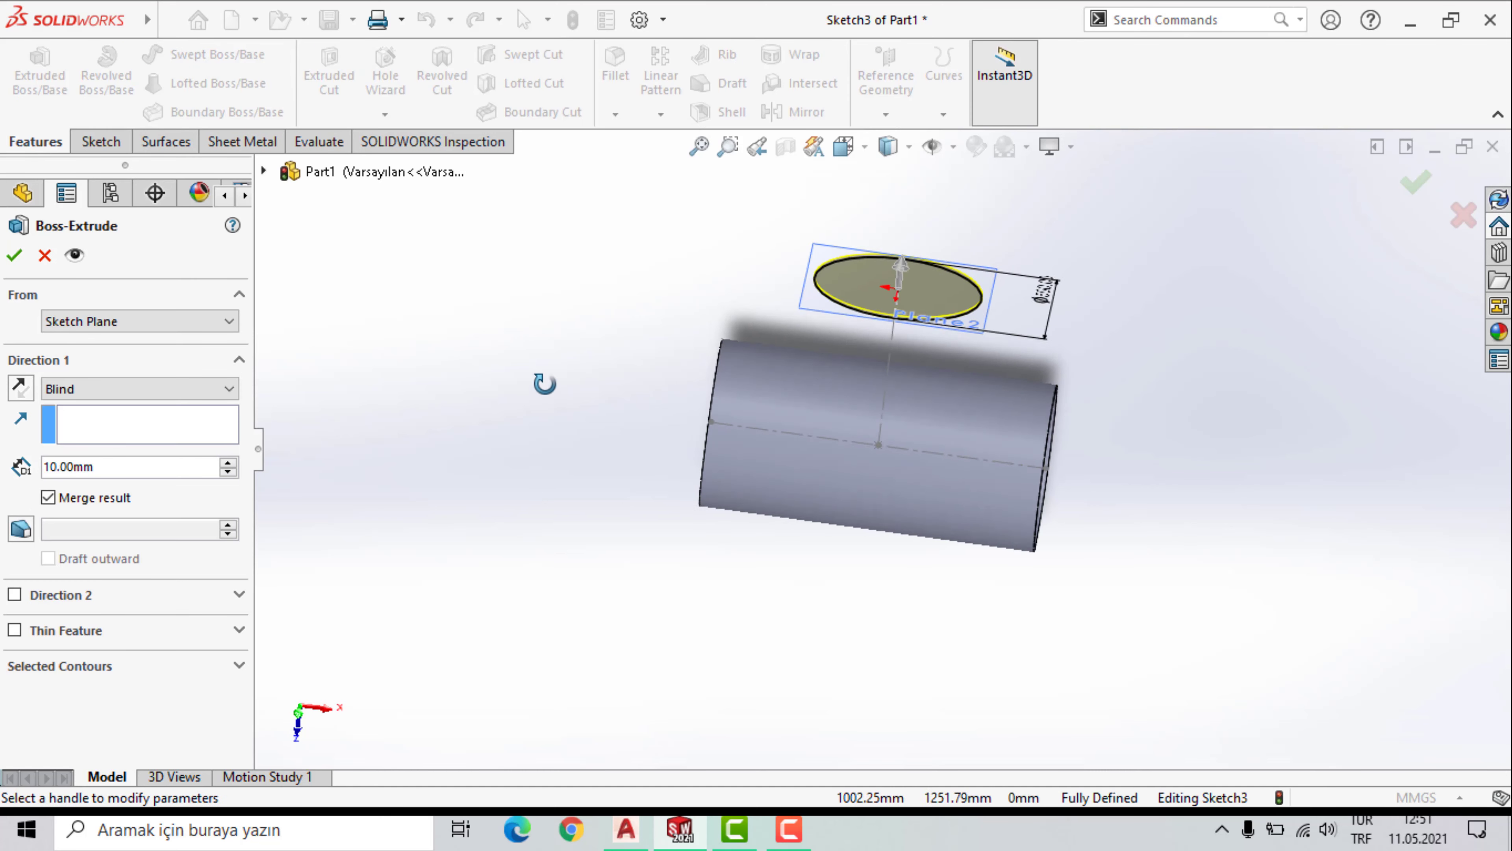
left_click(228, 390)
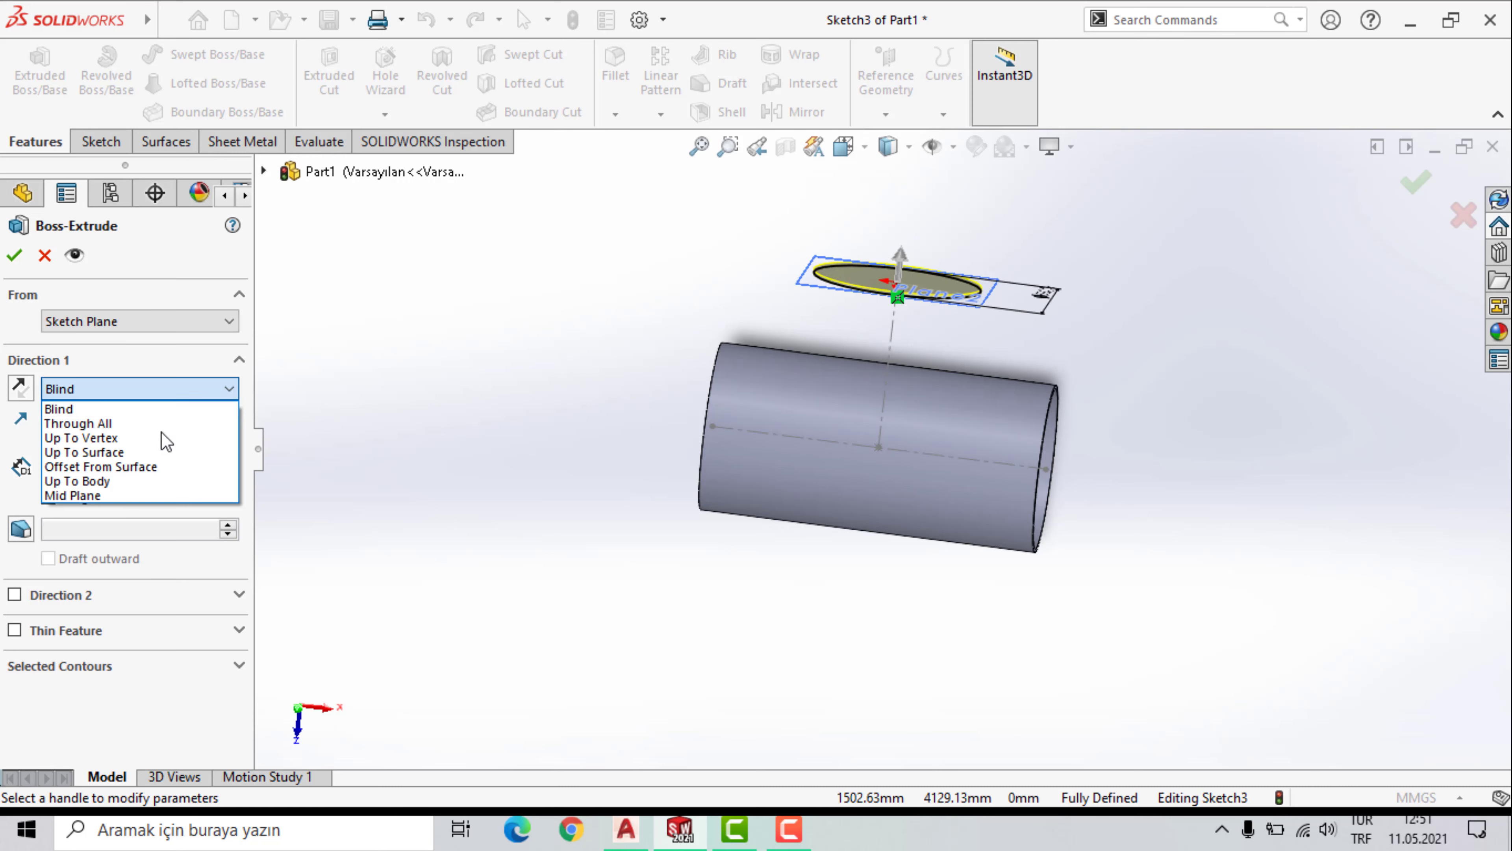
left_click(100, 449)
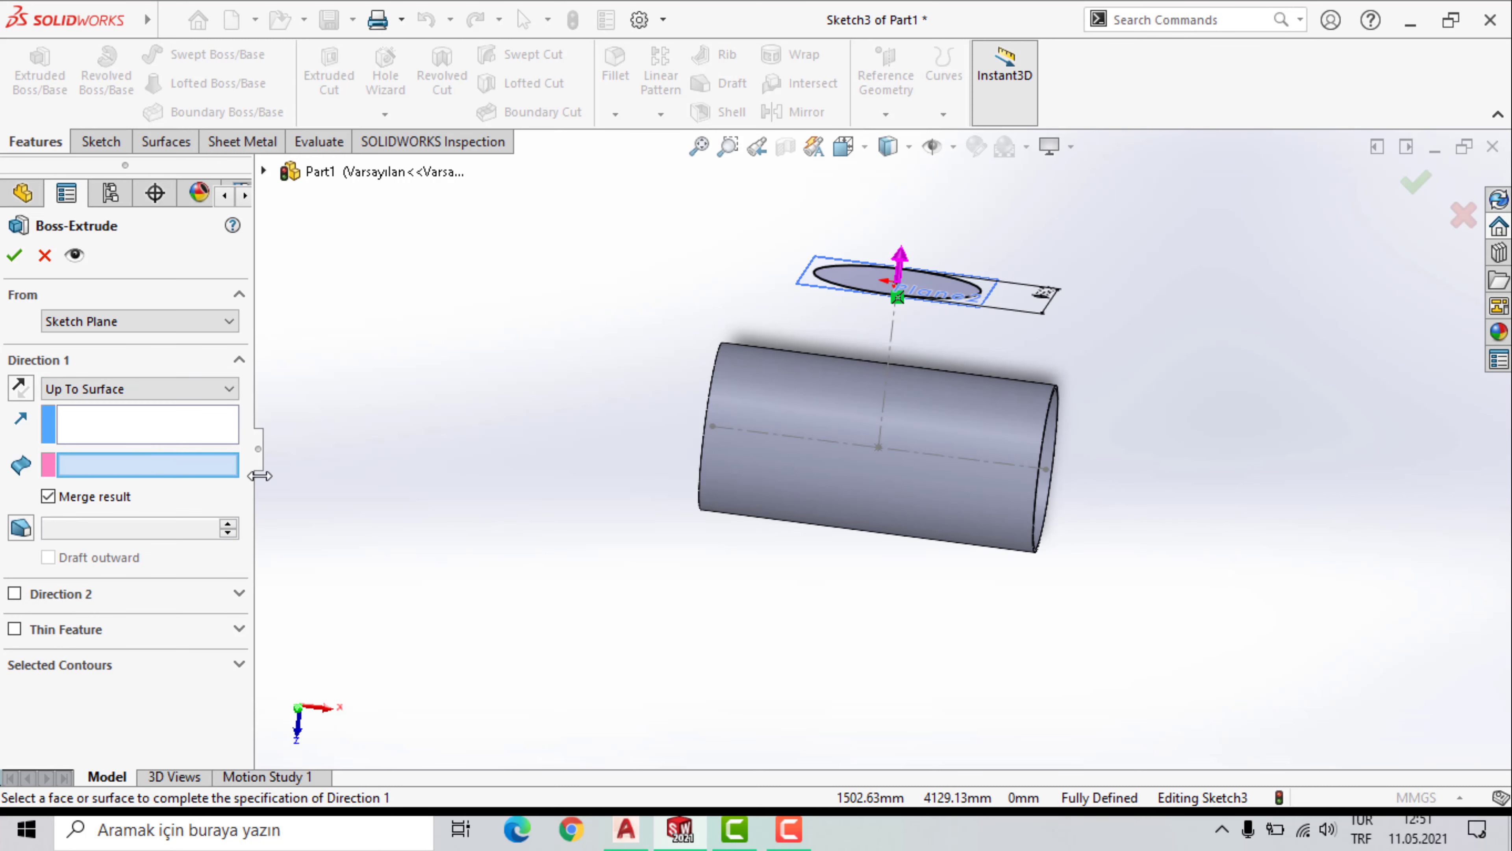
left_click(799, 395)
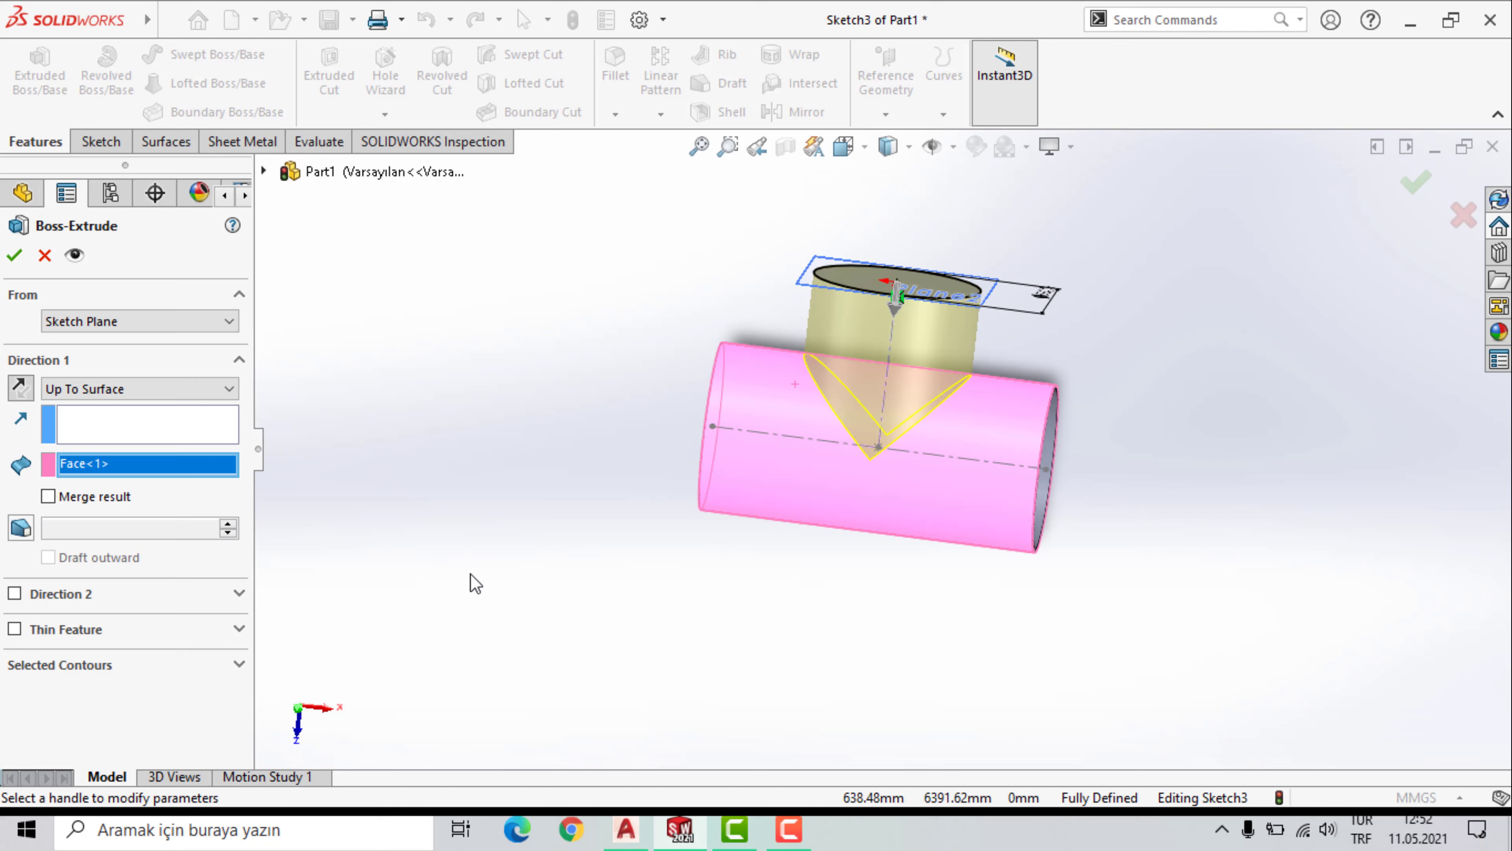
left_click(15, 256)
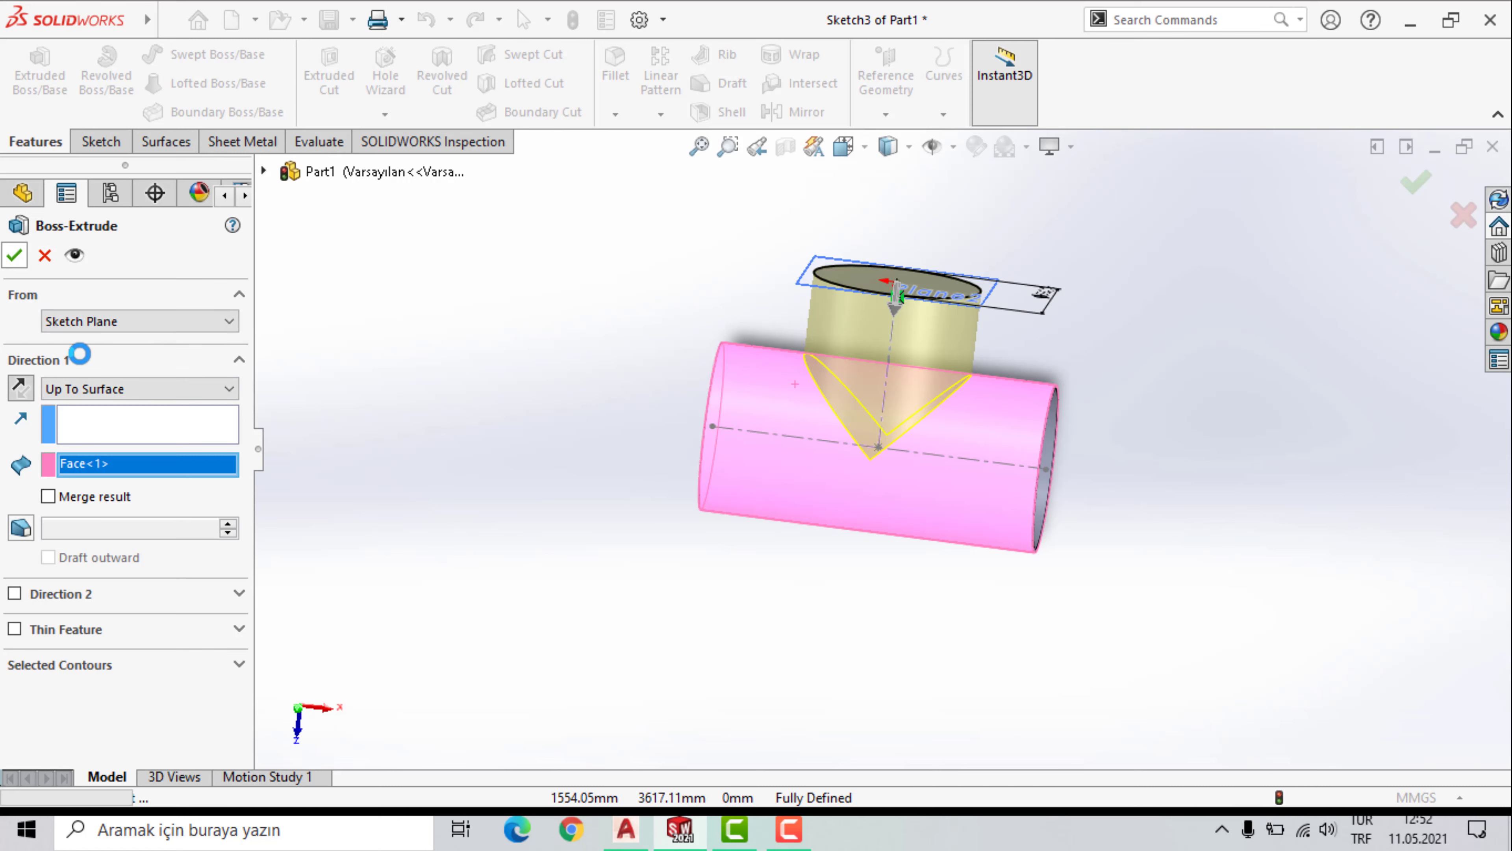
Hide Plane2 and the main pipe body so only the branch cylinder shows.
left_click(523, 413)
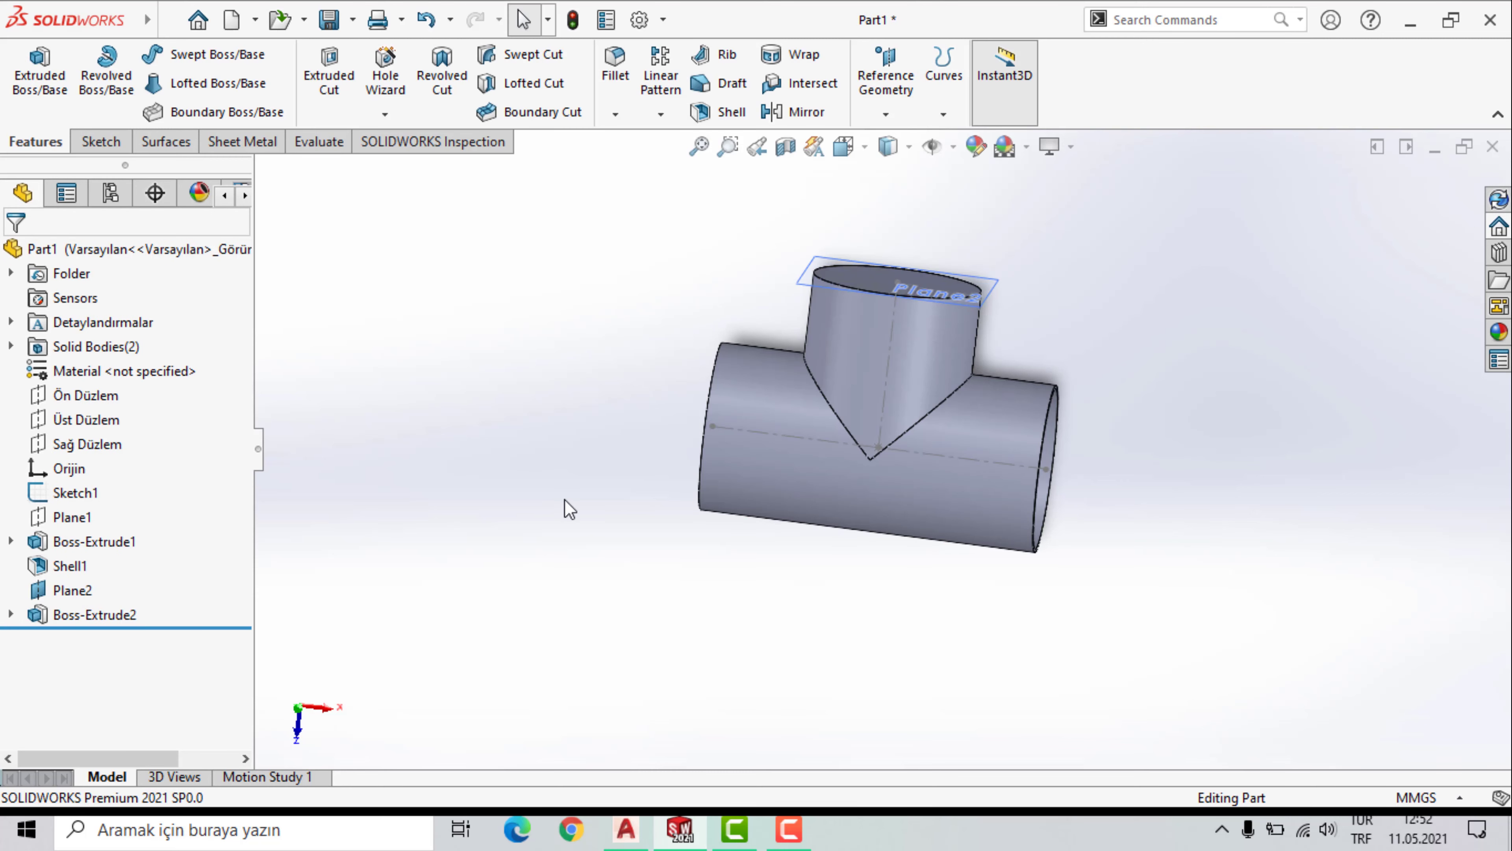
middle_click_drag(565, 498, 571, 557)
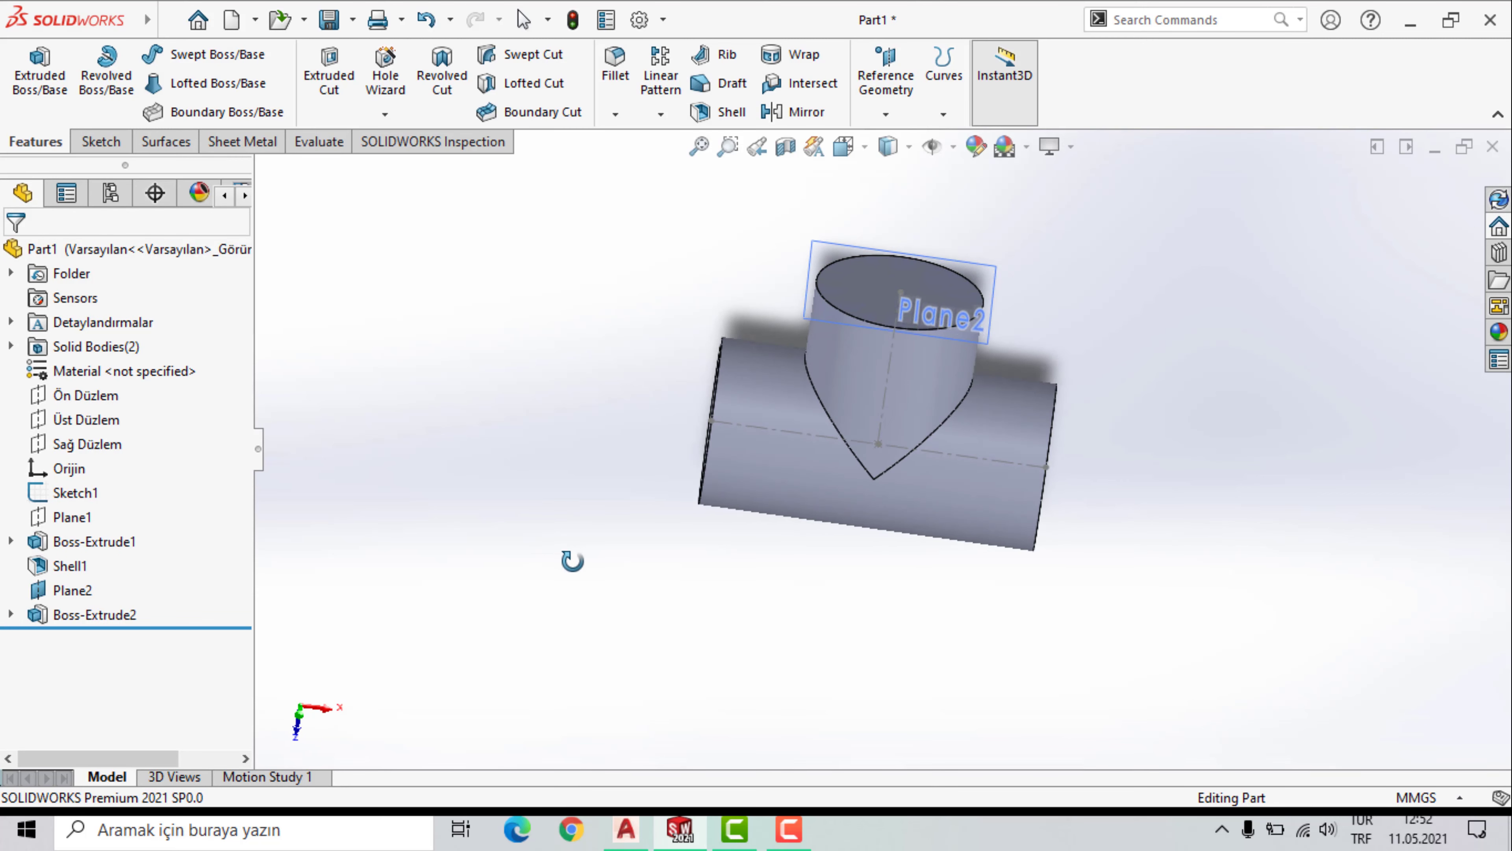
left_click(830, 242)
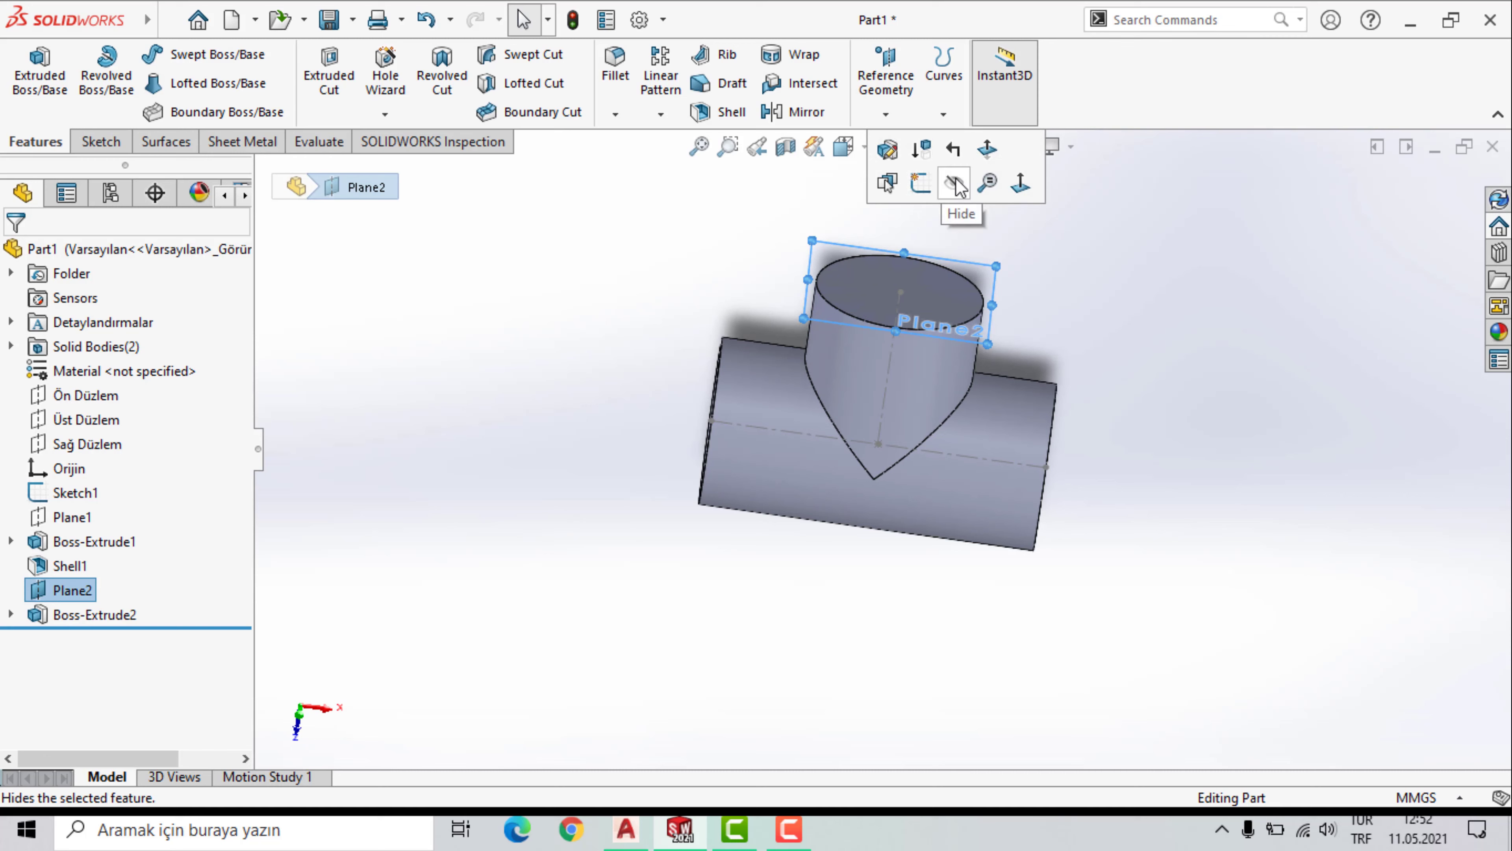
left_click(956, 186)
middle_click_drag(506, 415, 483, 404)
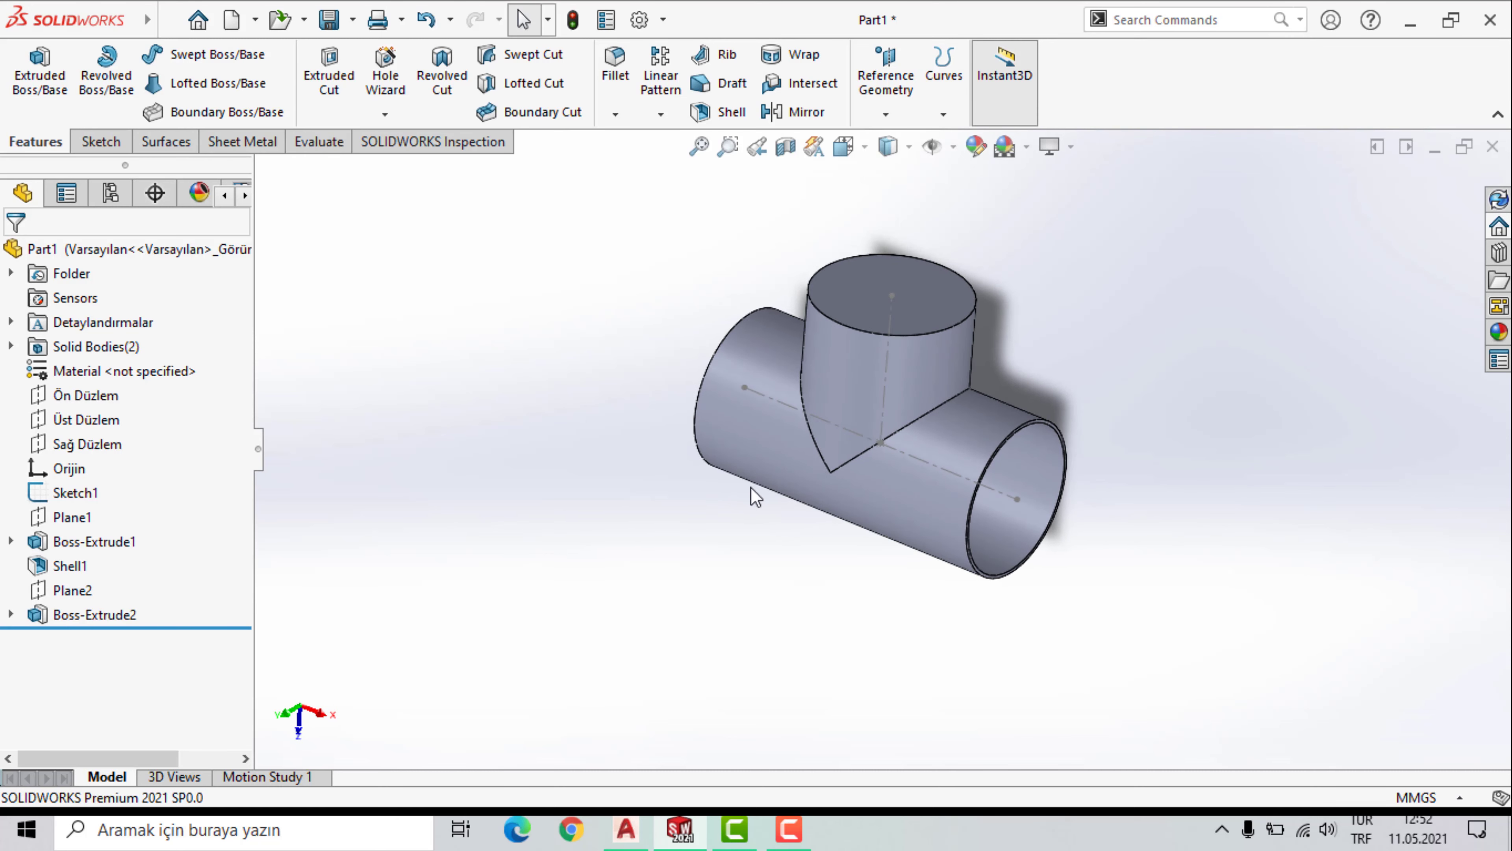
left_click(932, 521)
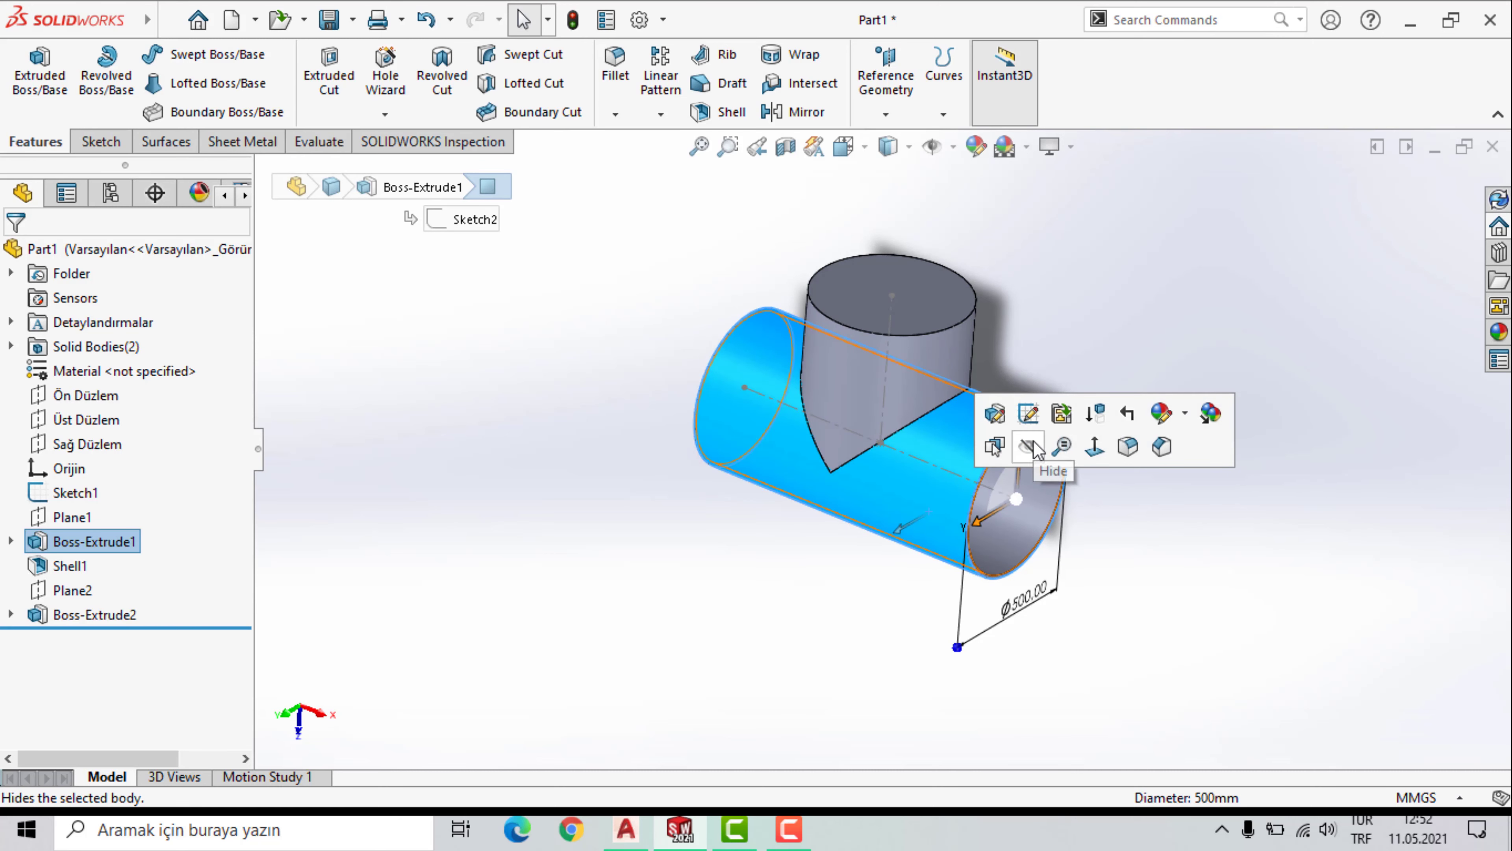
left_click(1032, 451)
mouse_move(577, 607)
middle_mouse_down()
mouse_move(524, 462)
mouse_move(462, 503)
mouse_move(611, 504)
mouse_move(587, 564)
middle_mouse_up()
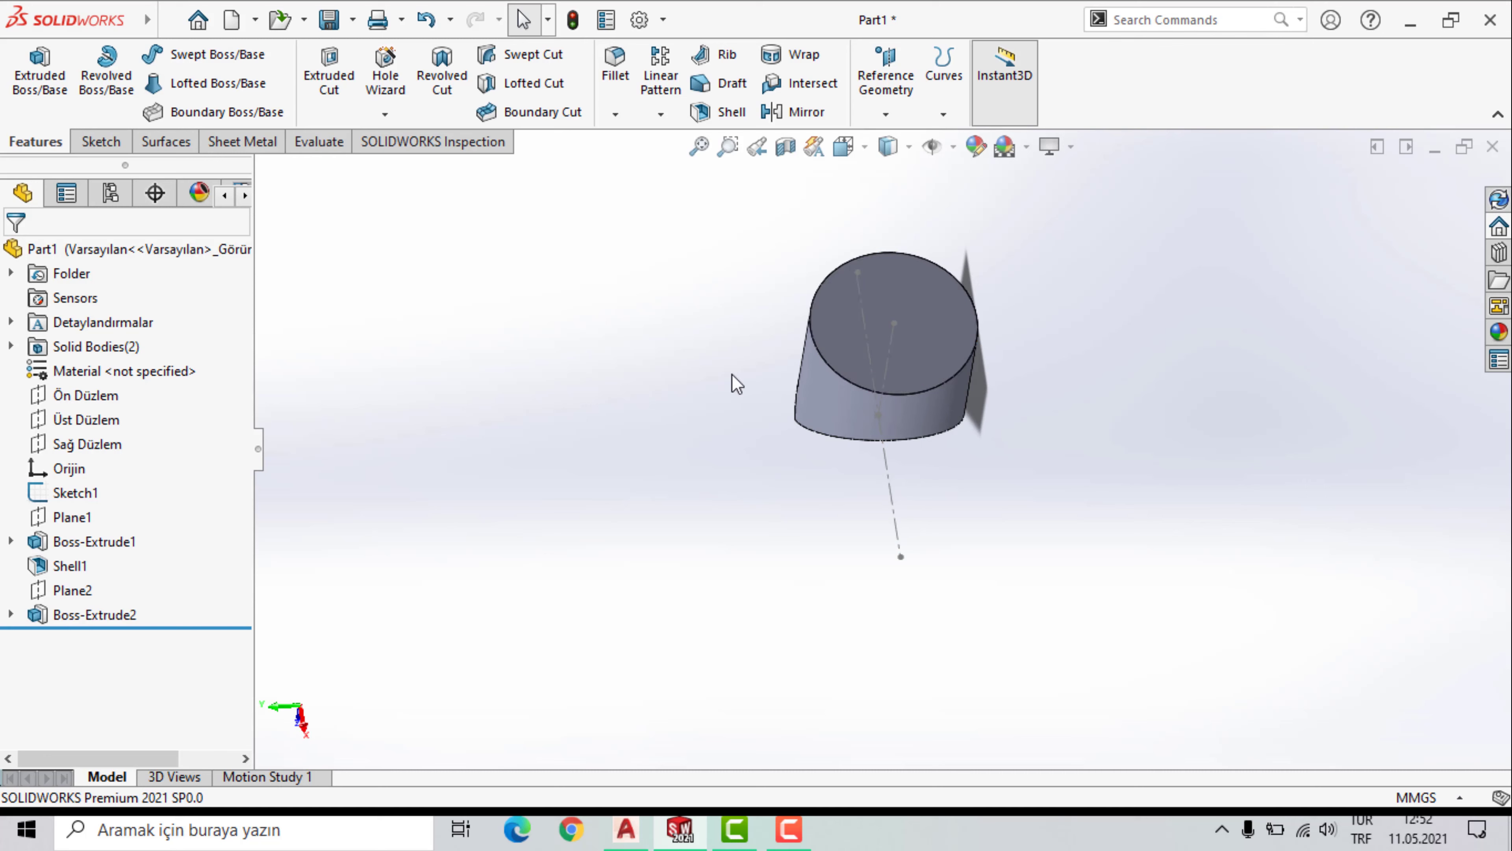
Shell the branch with a 10 mm wall, removing its flat top and saddle-shaped bottom faces.
left_click(730, 116)
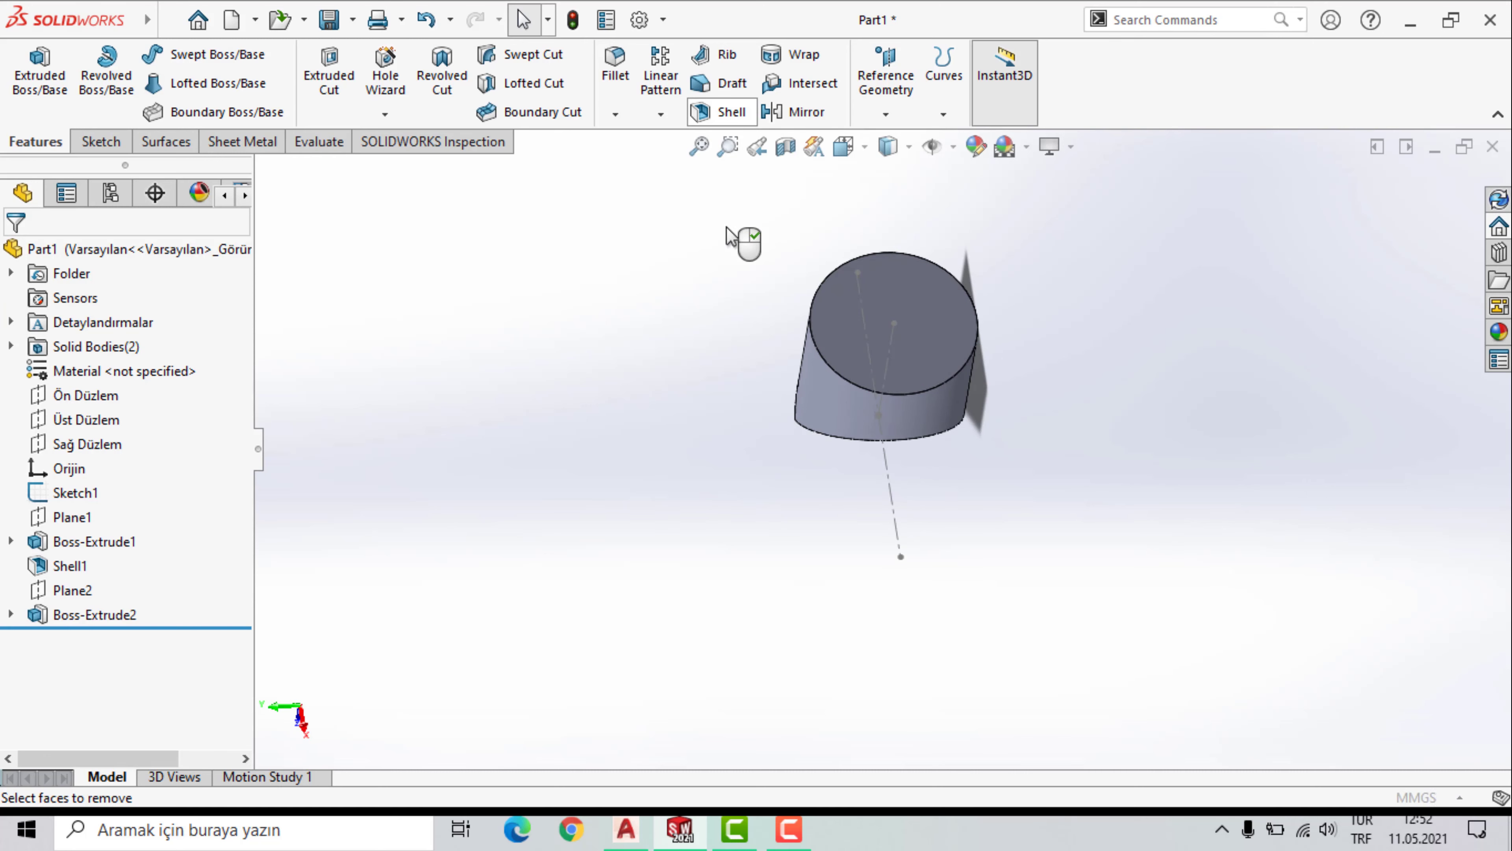
left_click(919, 313)
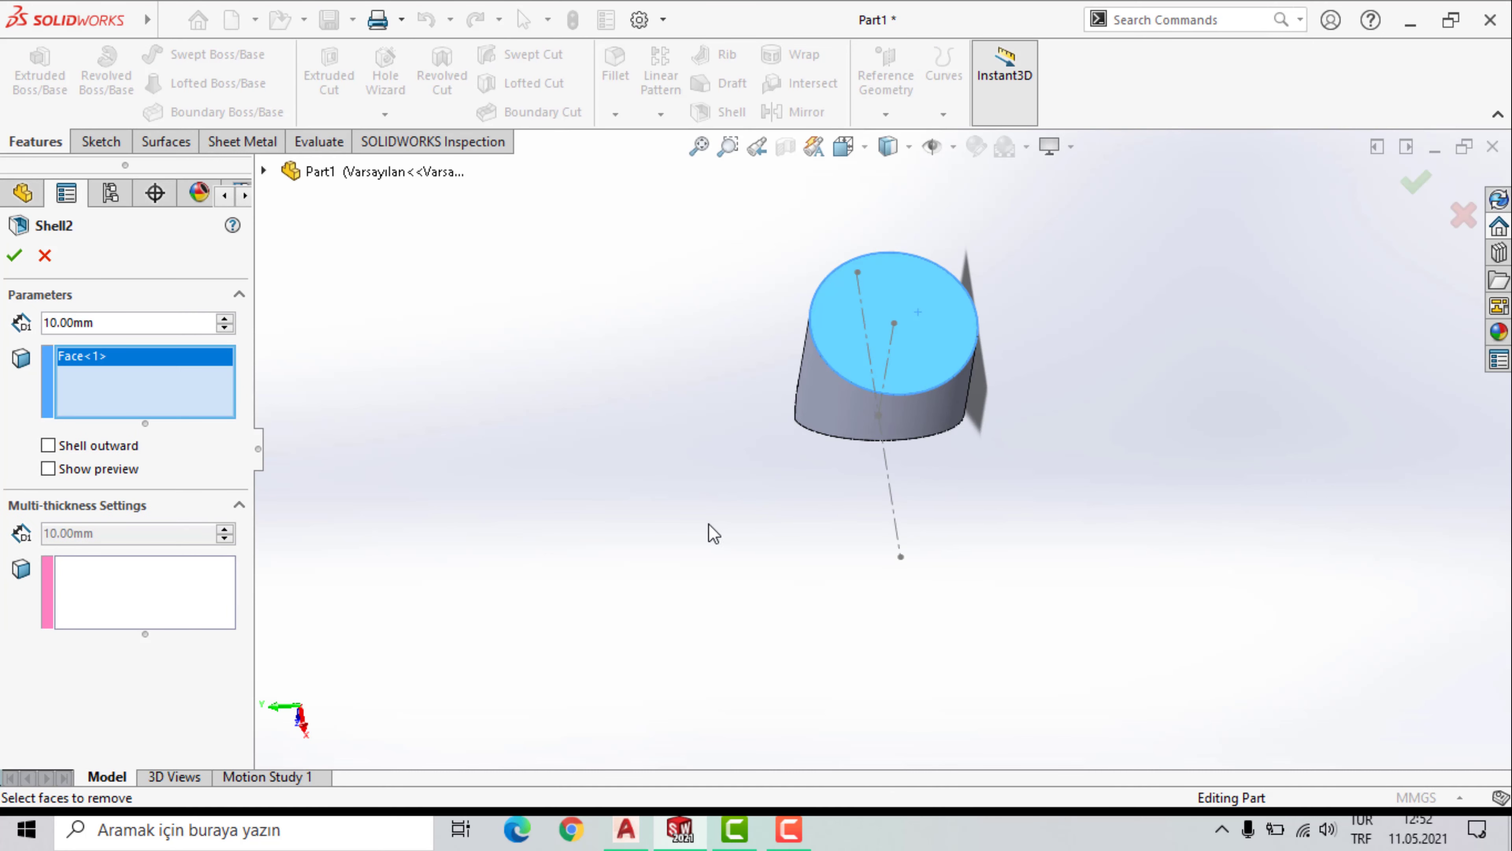
middle_click_drag(708, 530, 751, 210)
left_click(906, 382)
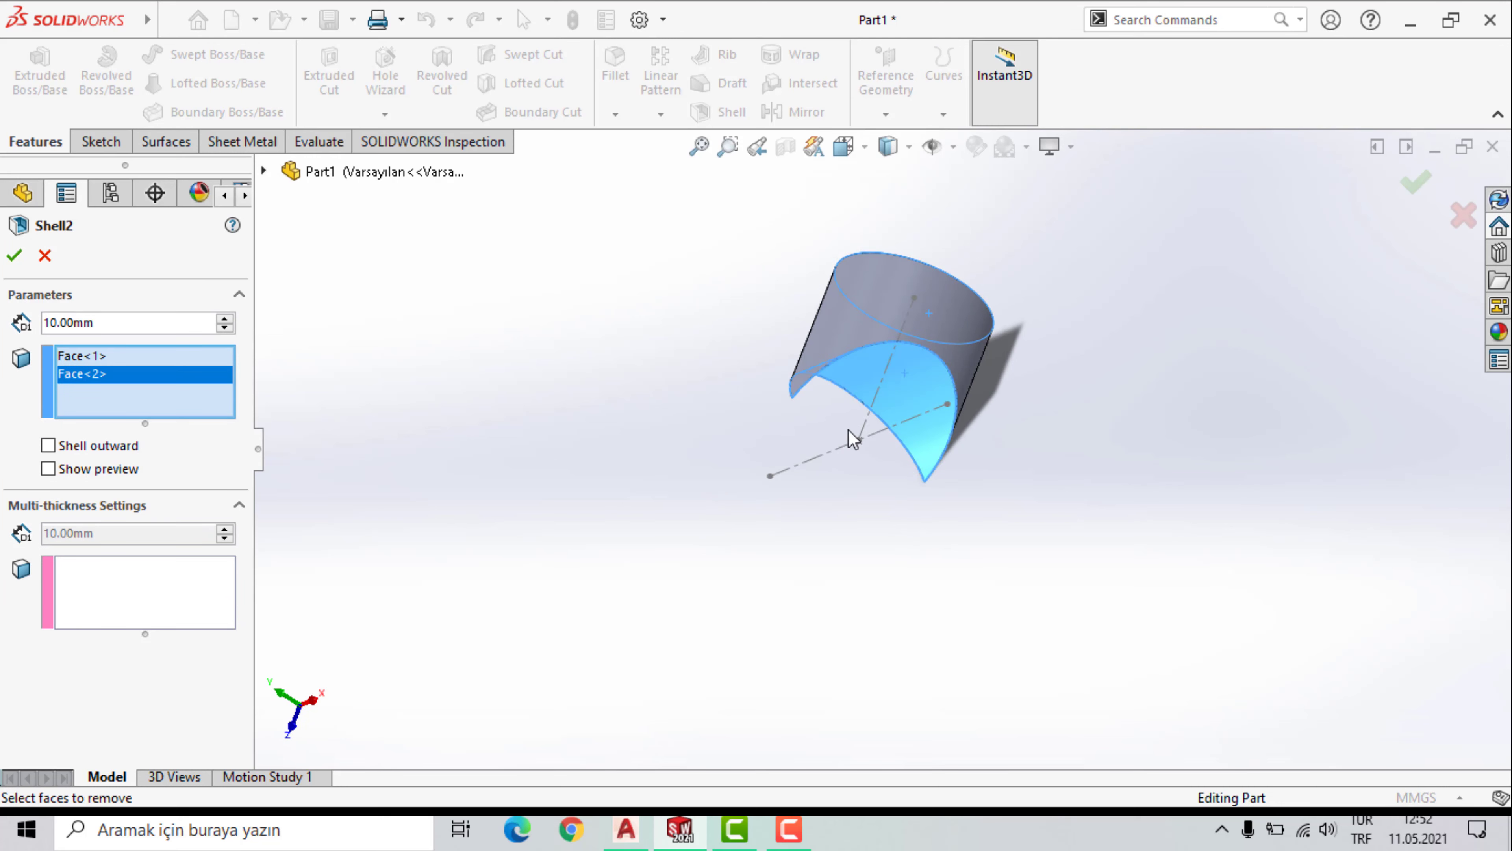
left_click(14, 257)
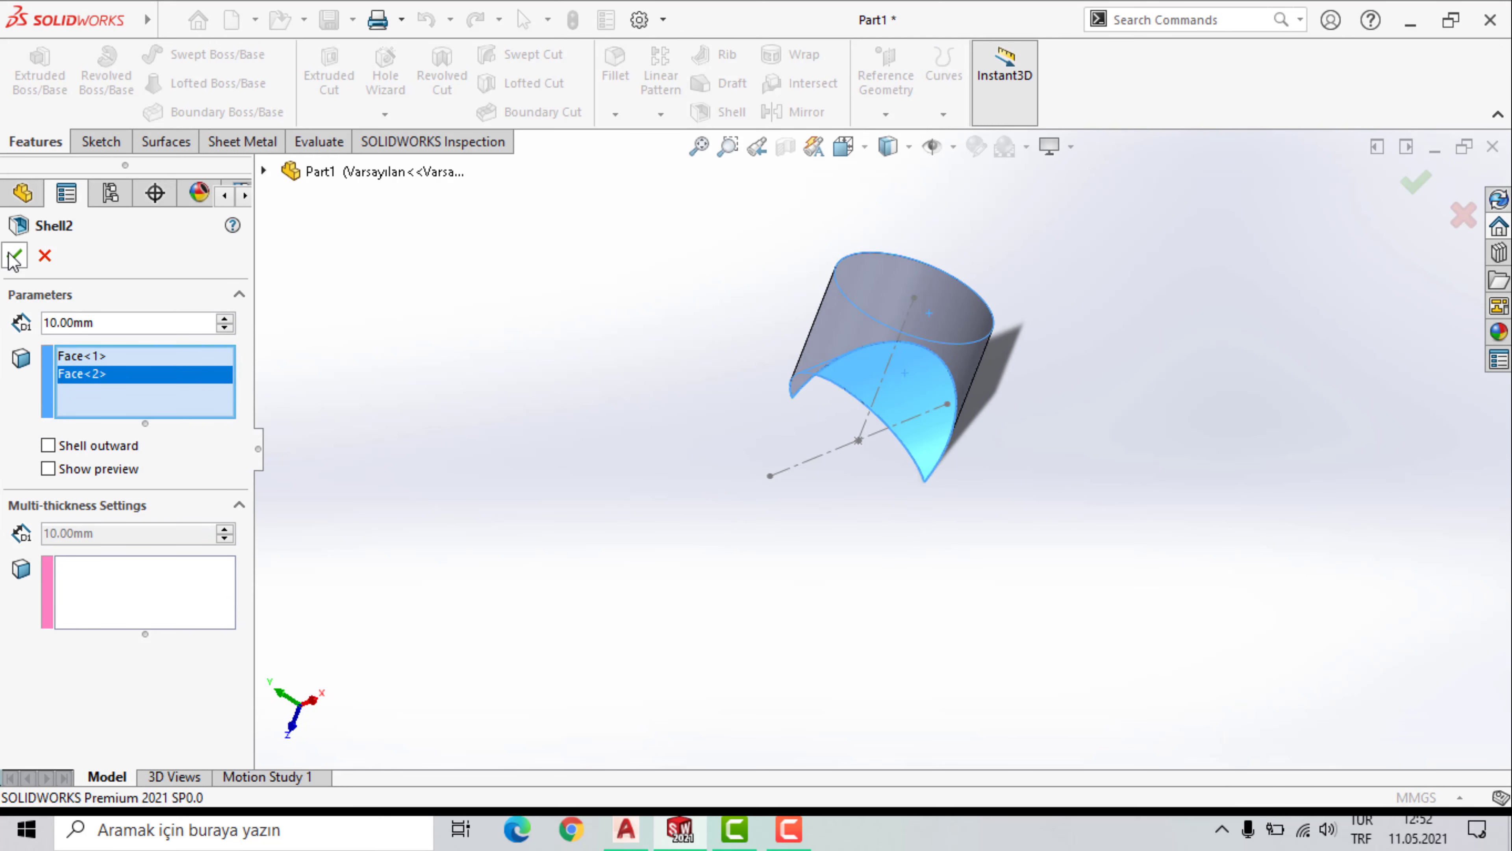
mouse_move(564, 413)
middle_mouse_down()
mouse_move(463, 489)
mouse_move(594, 412)
mouse_move(632, 514)
middle_mouse_up()
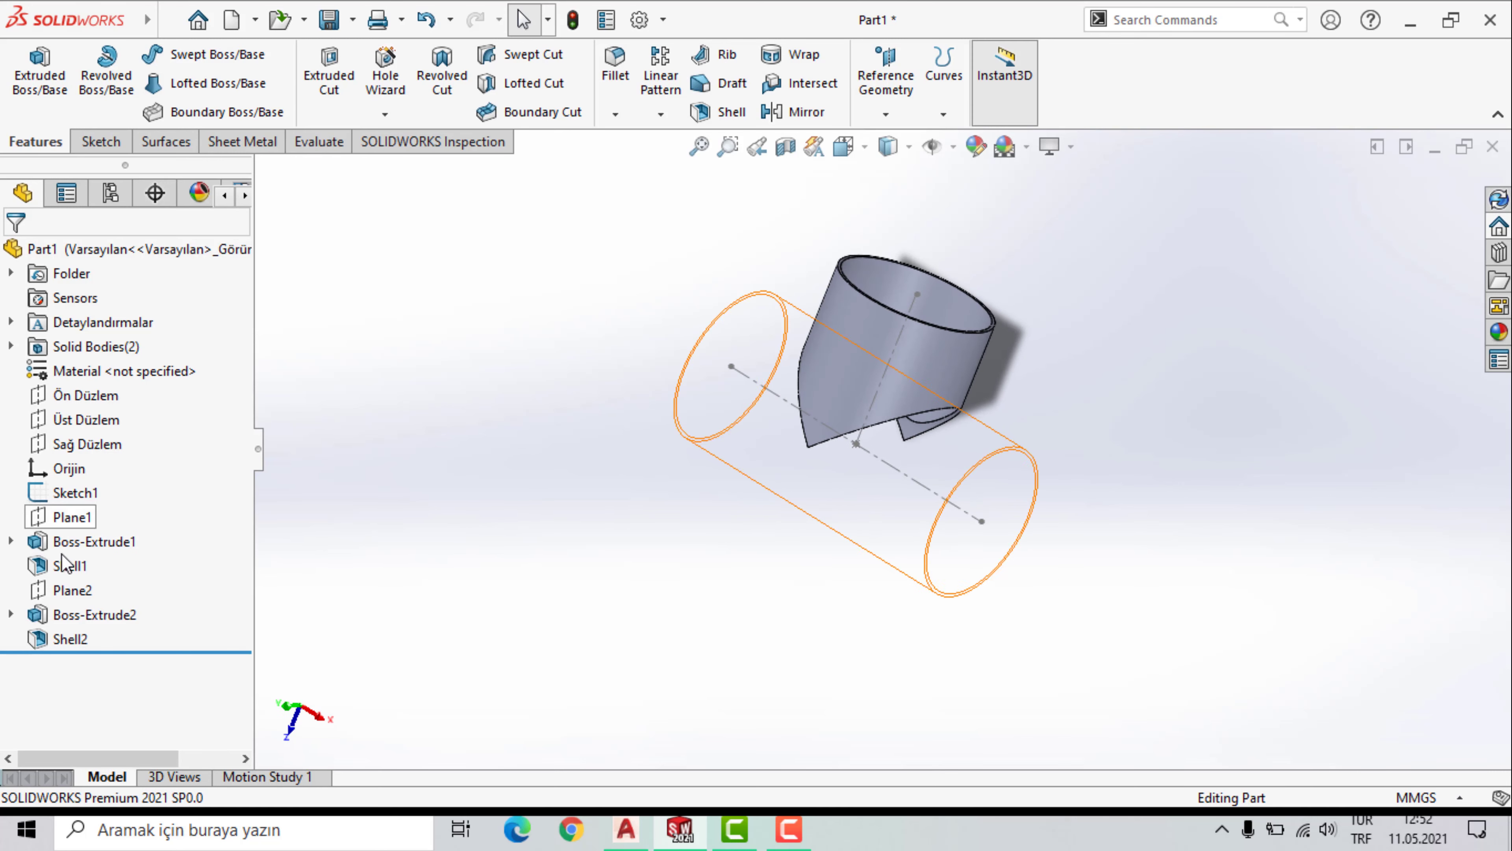
Show Boss-Extrude1 again and orbit around the complete hollow tee.
left_click(77, 544)
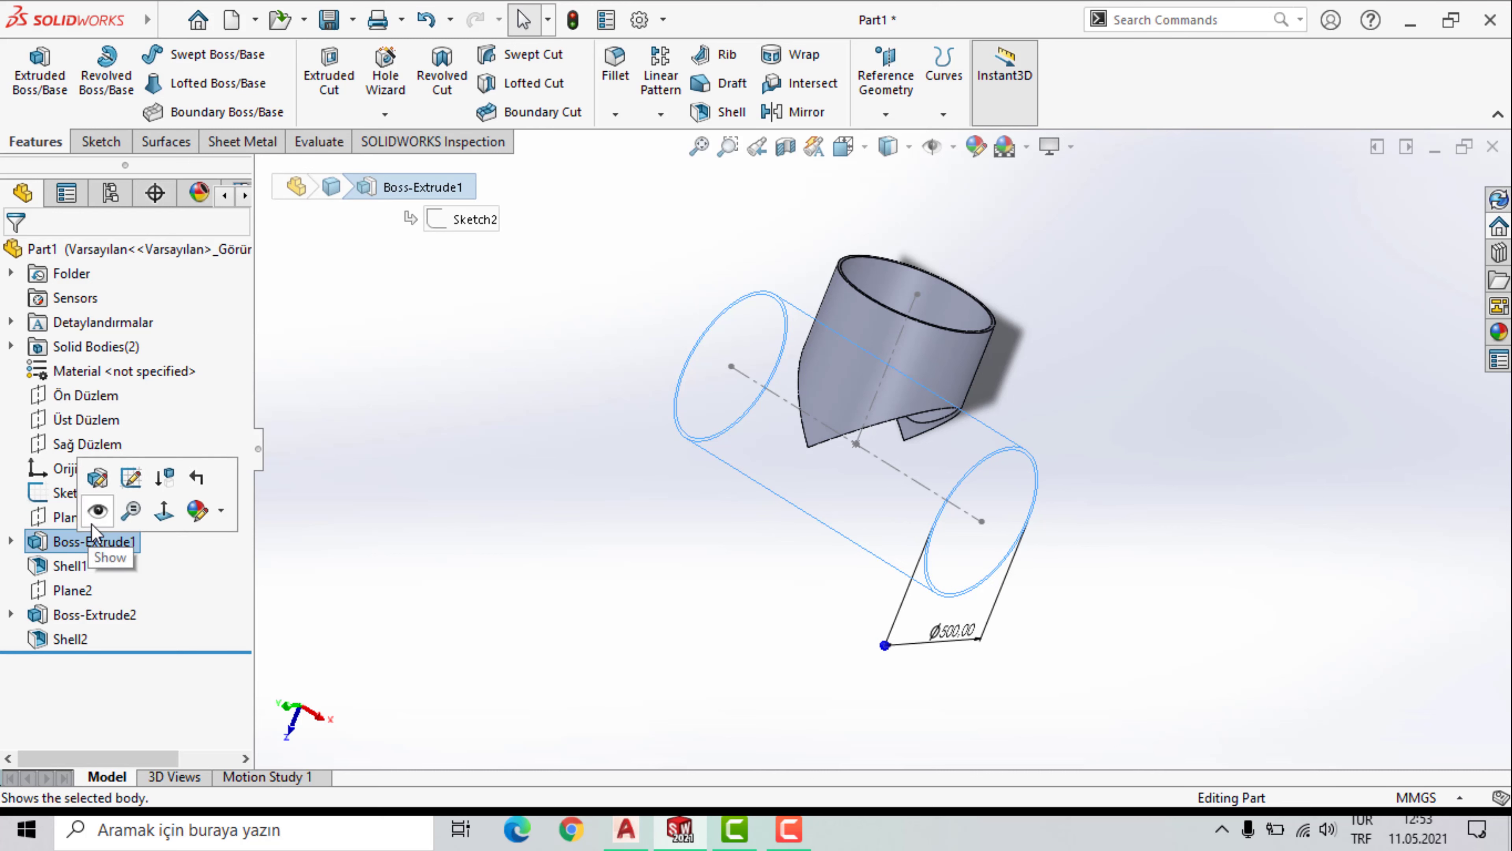
left_click(98, 514)
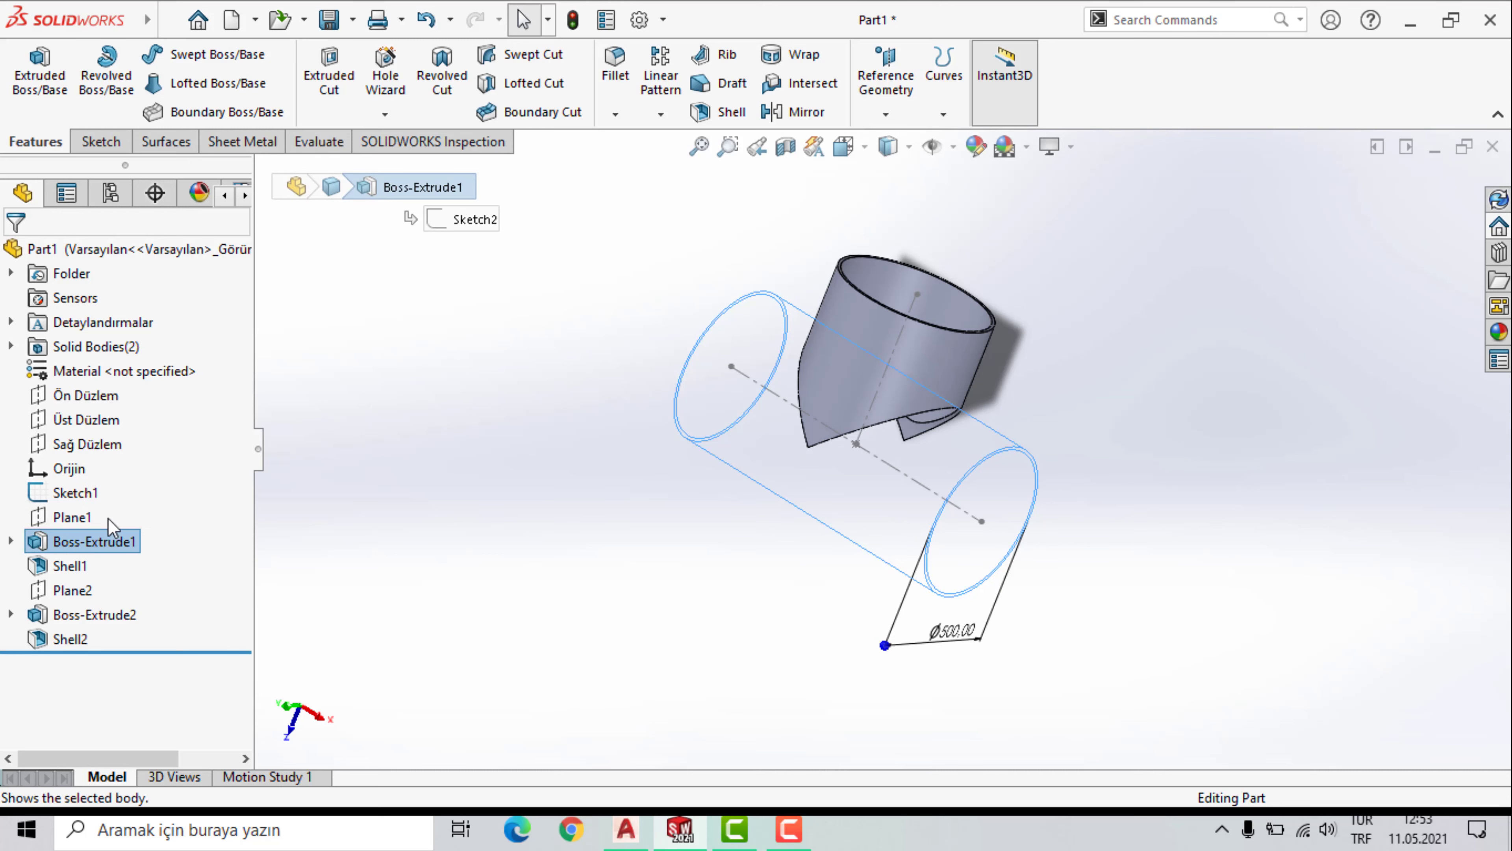
left_click(470, 439)
mouse_move(470, 440)
middle_mouse_down()
mouse_move(547, 466)
mouse_move(506, 338)
mouse_move(573, 496)
mouse_move(566, 574)
mouse_move(580, 517)
mouse_move(483, 422)
mouse_move(497, 428)
mouse_move(490, 625)
middle_mouse_up()
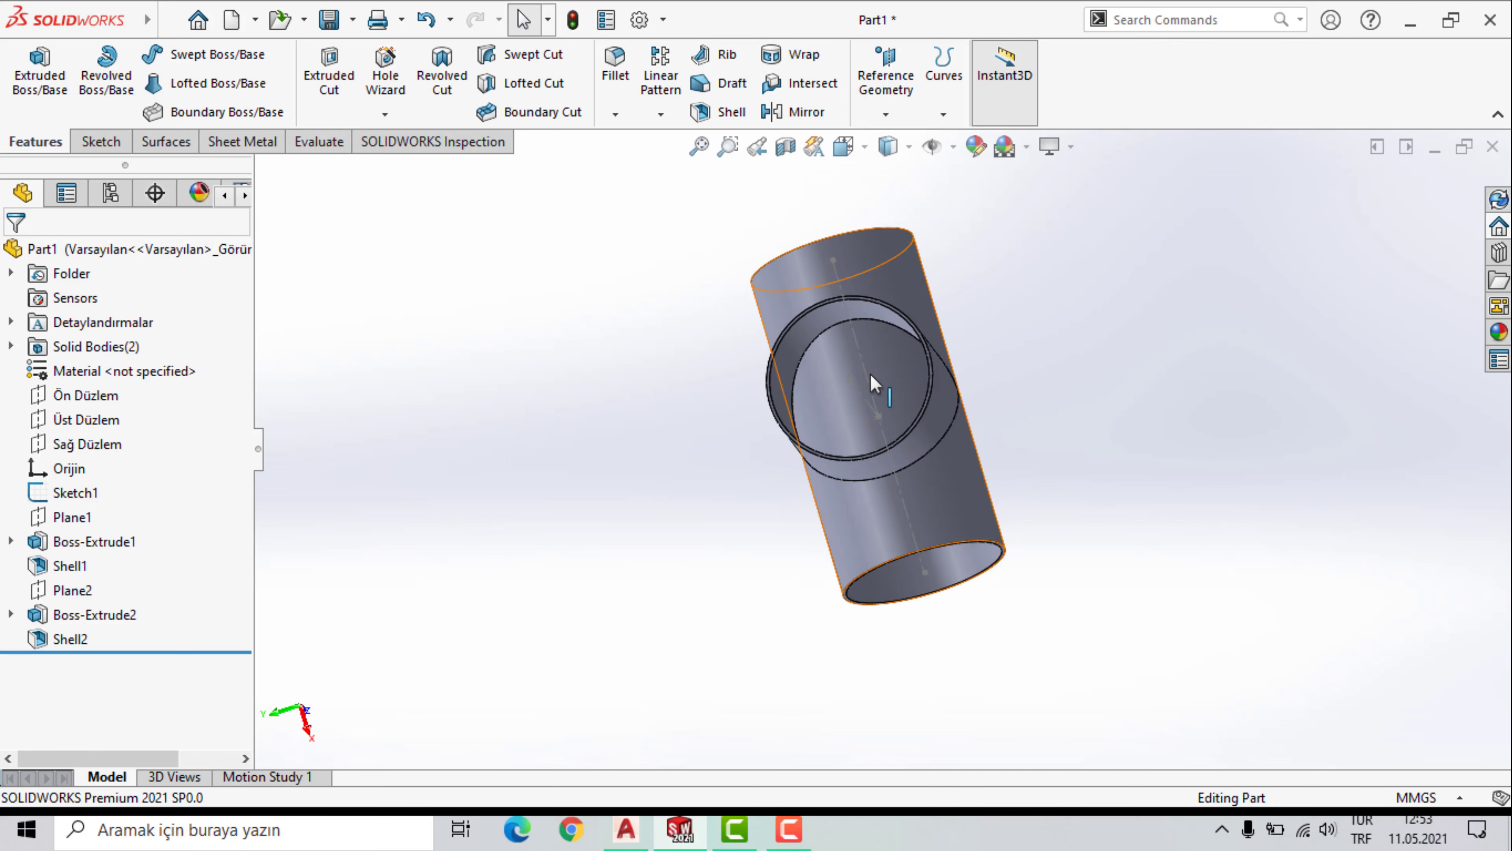
mouse_move(655, 577)
middle_mouse_down()
mouse_move(653, 201)
mouse_move(868, 411)
middle_mouse_up()
mouse_move(699, 331)
middle_mouse_down()
mouse_move(805, 505)
mouse_move(739, 645)
mouse_move(780, 642)
mouse_move(702, 577)
mouse_move(794, 475)
mouse_move(692, 514)
mouse_move(810, 540)
mouse_move(704, 626)
middle_mouse_up()
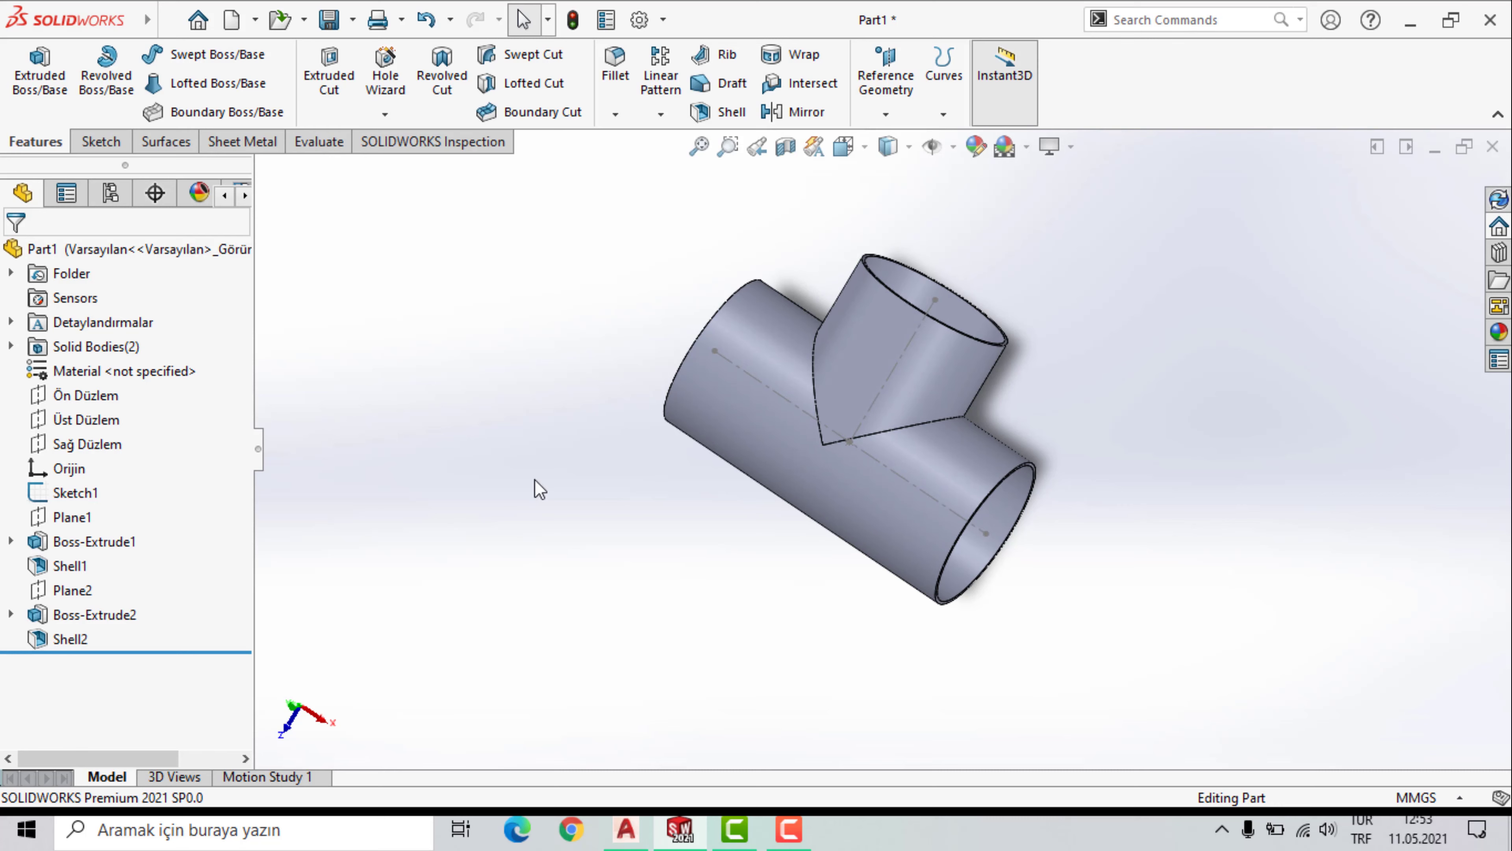
left_click(899, 81)
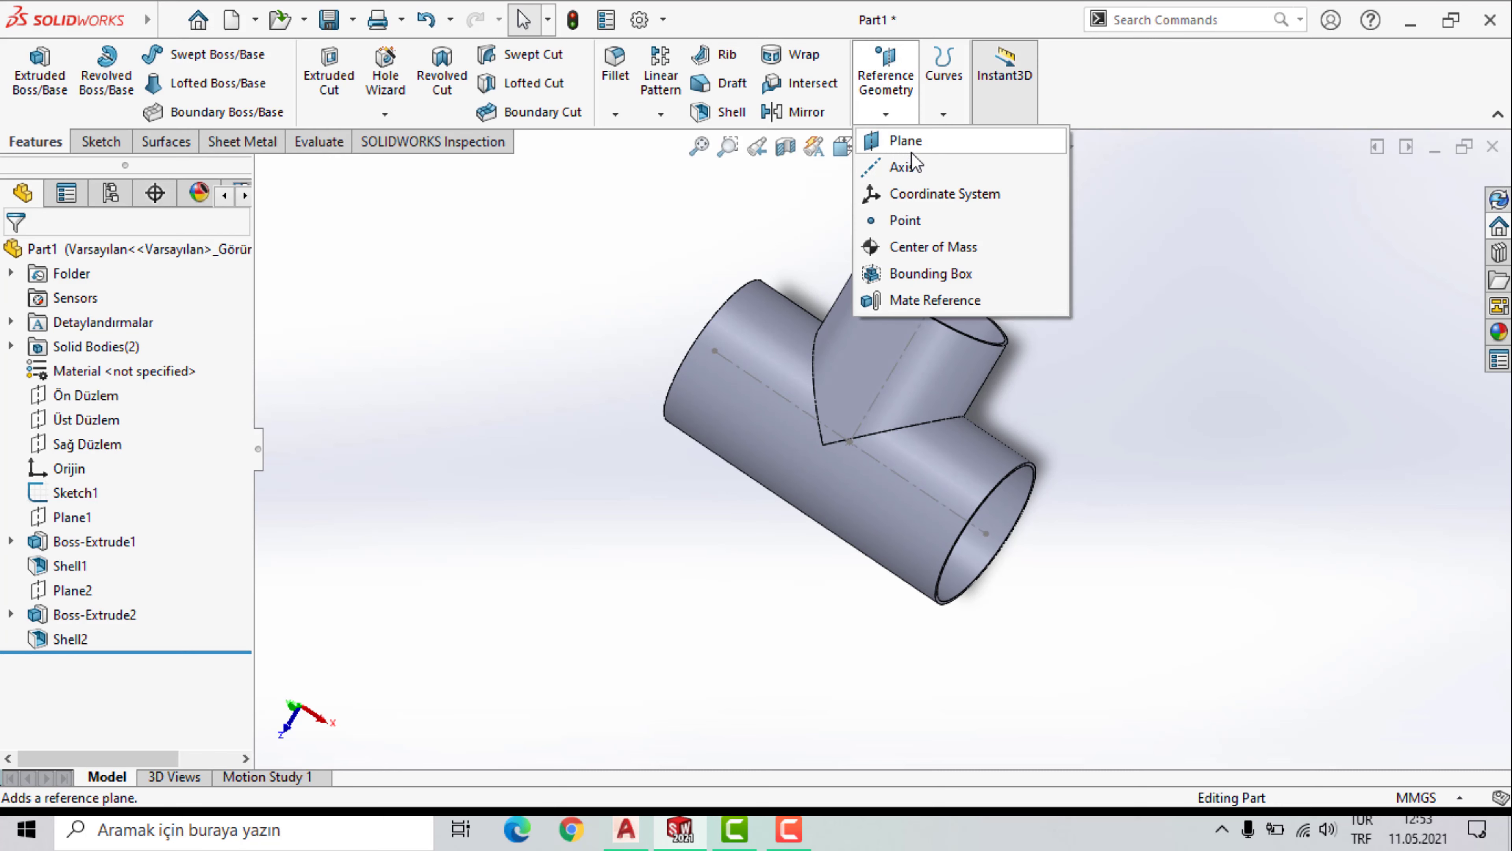
Create Plane3 perpendicular to Line2@Sketch1 through Point7@Sketch1.
left_click(943, 147)
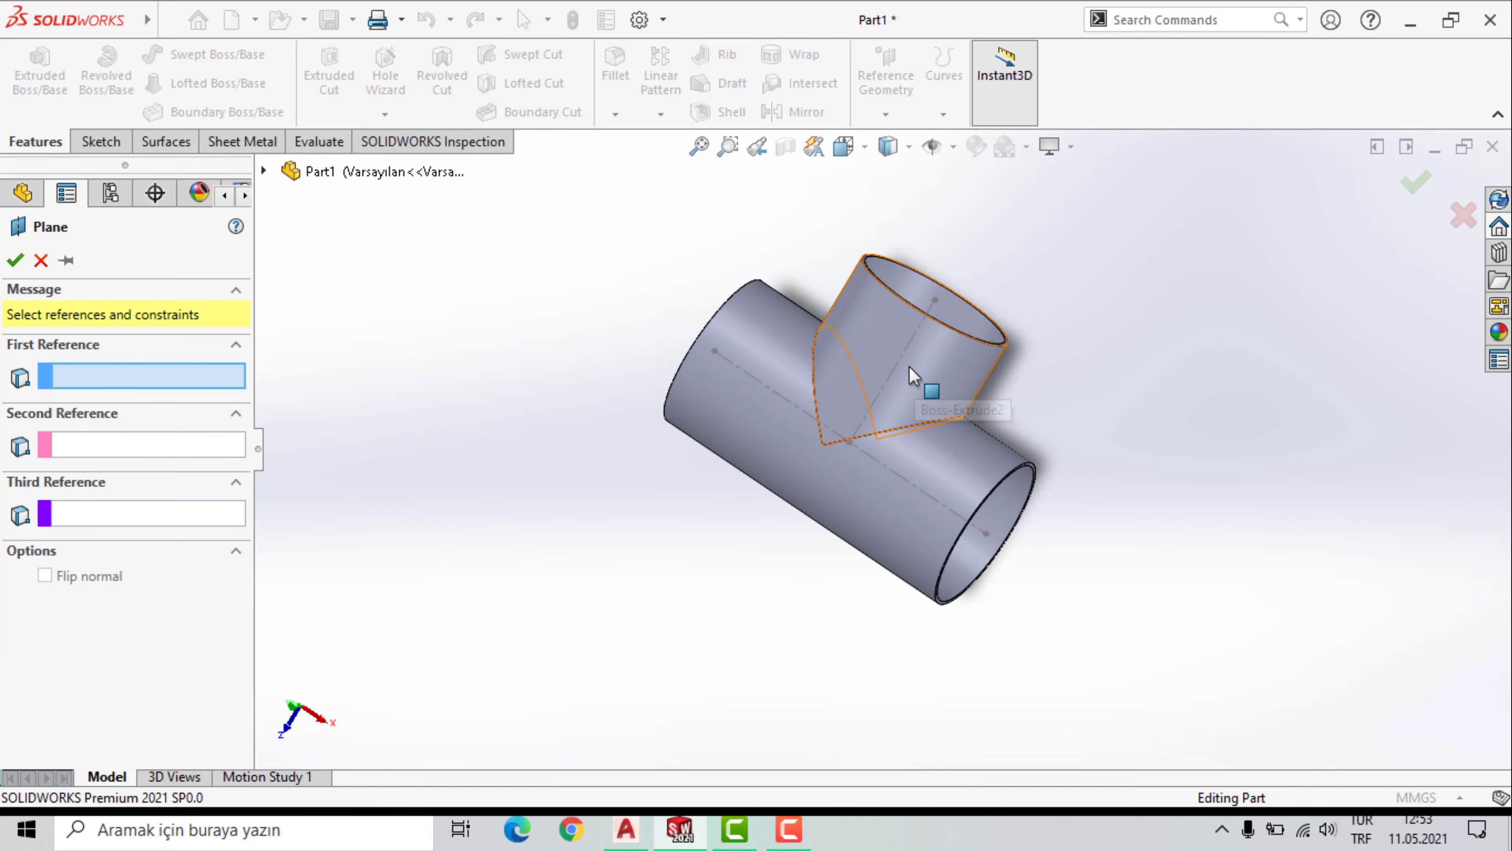
left_click(893, 370)
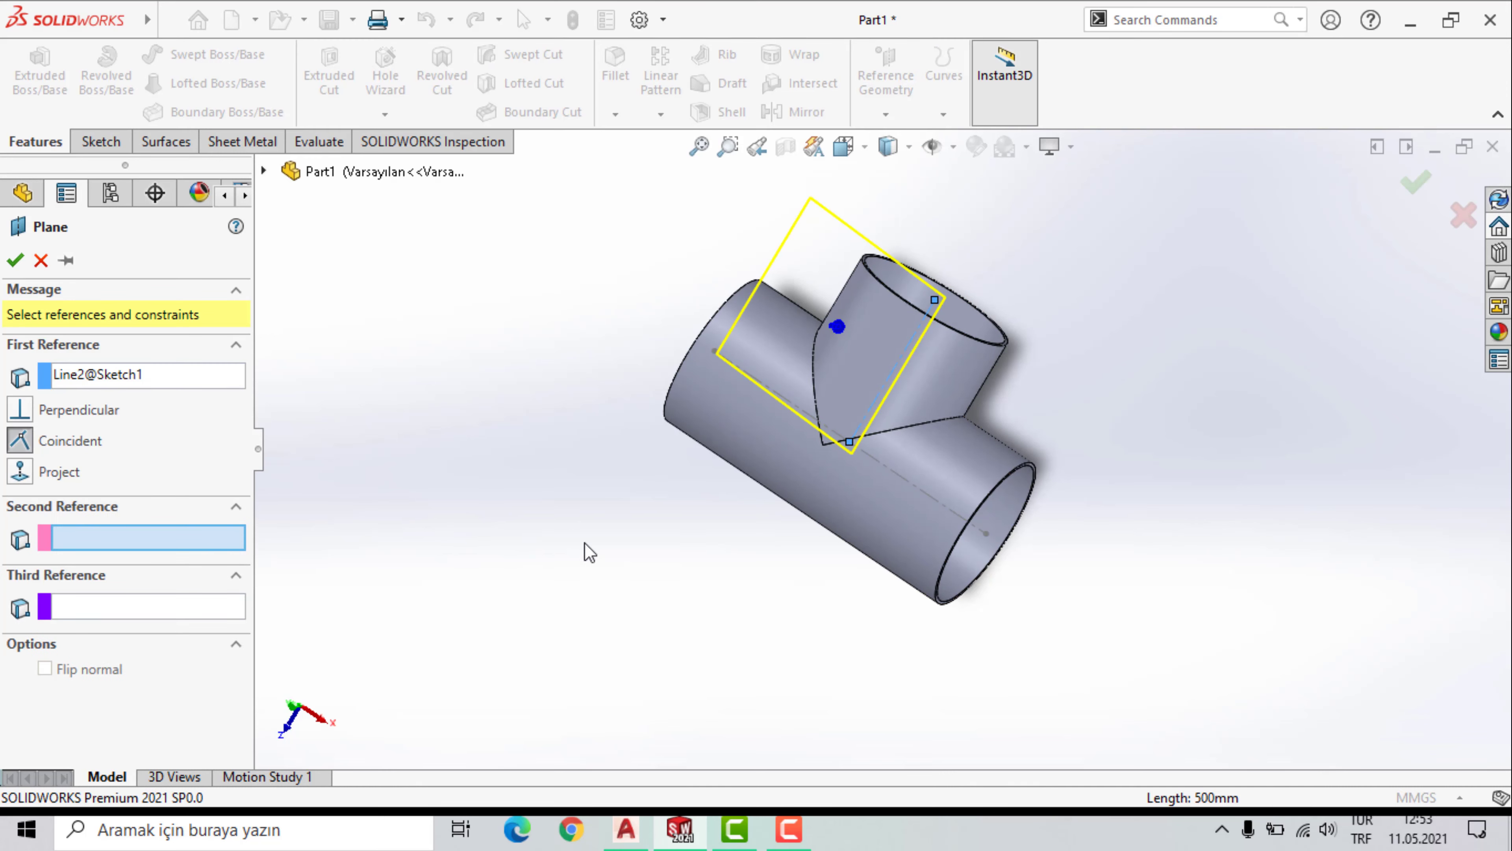
mouse_move(613, 572)
middle_mouse_down()
mouse_move(628, 463)
mouse_move(638, 494)
middle_mouse_up()
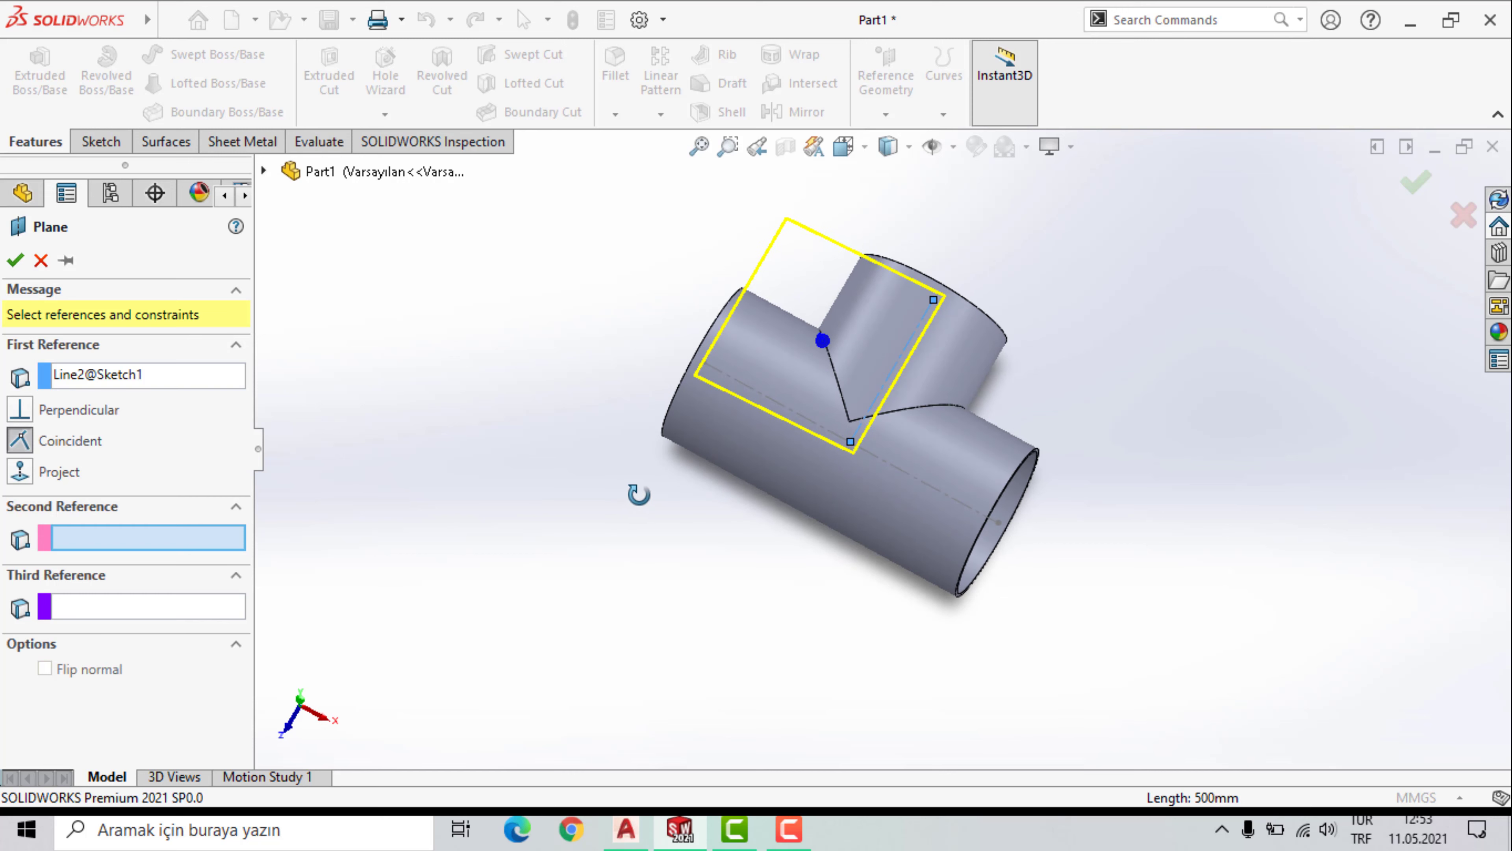
left_click(851, 446)
mouse_move(541, 444)
middle_mouse_down()
mouse_move(476, 514)
mouse_move(496, 544)
mouse_move(530, 554)
middle_mouse_up()
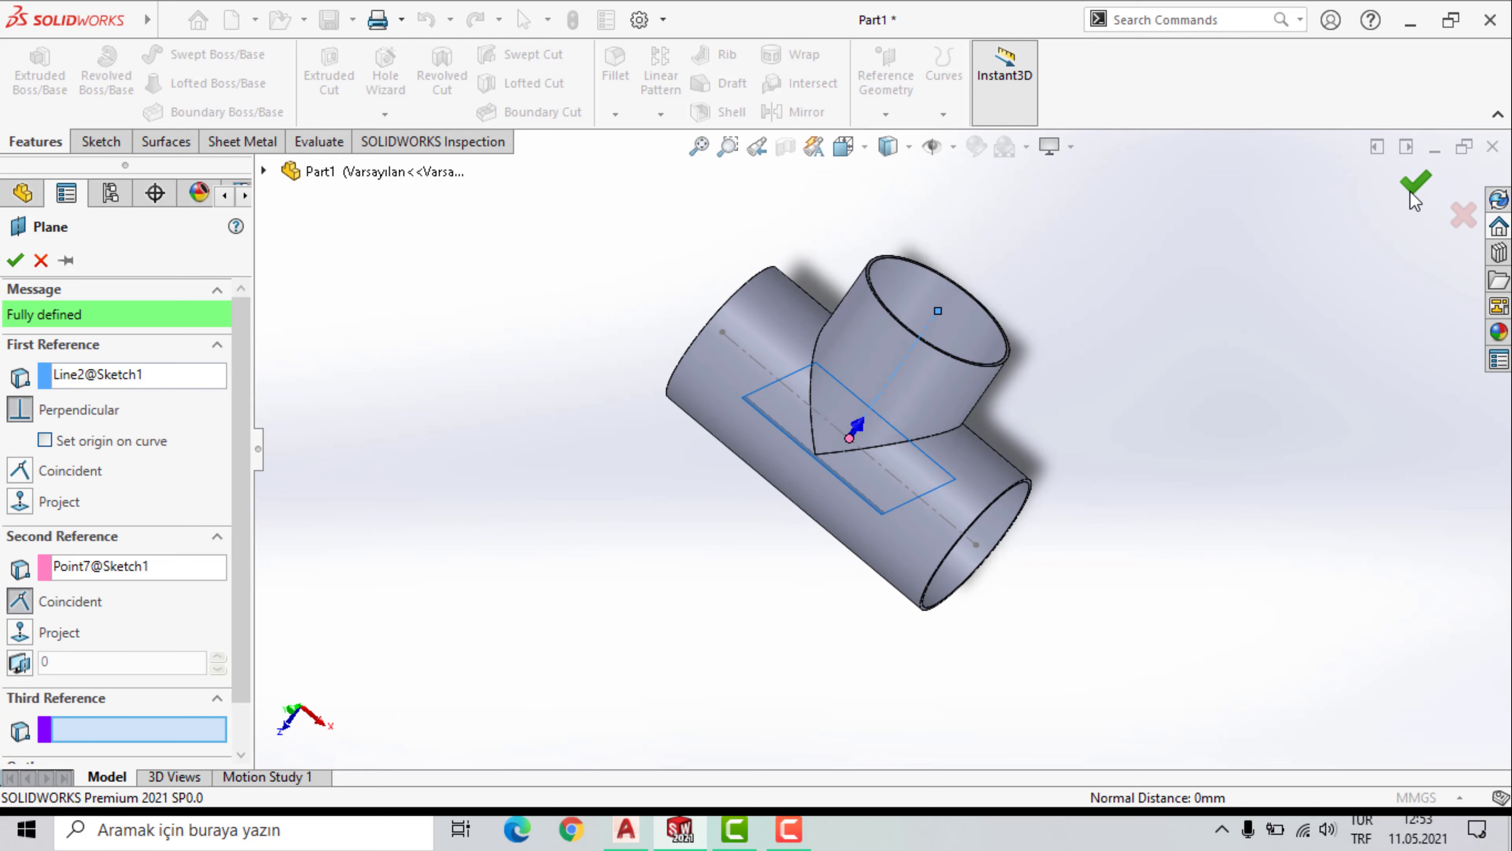
right_click(641, 524)
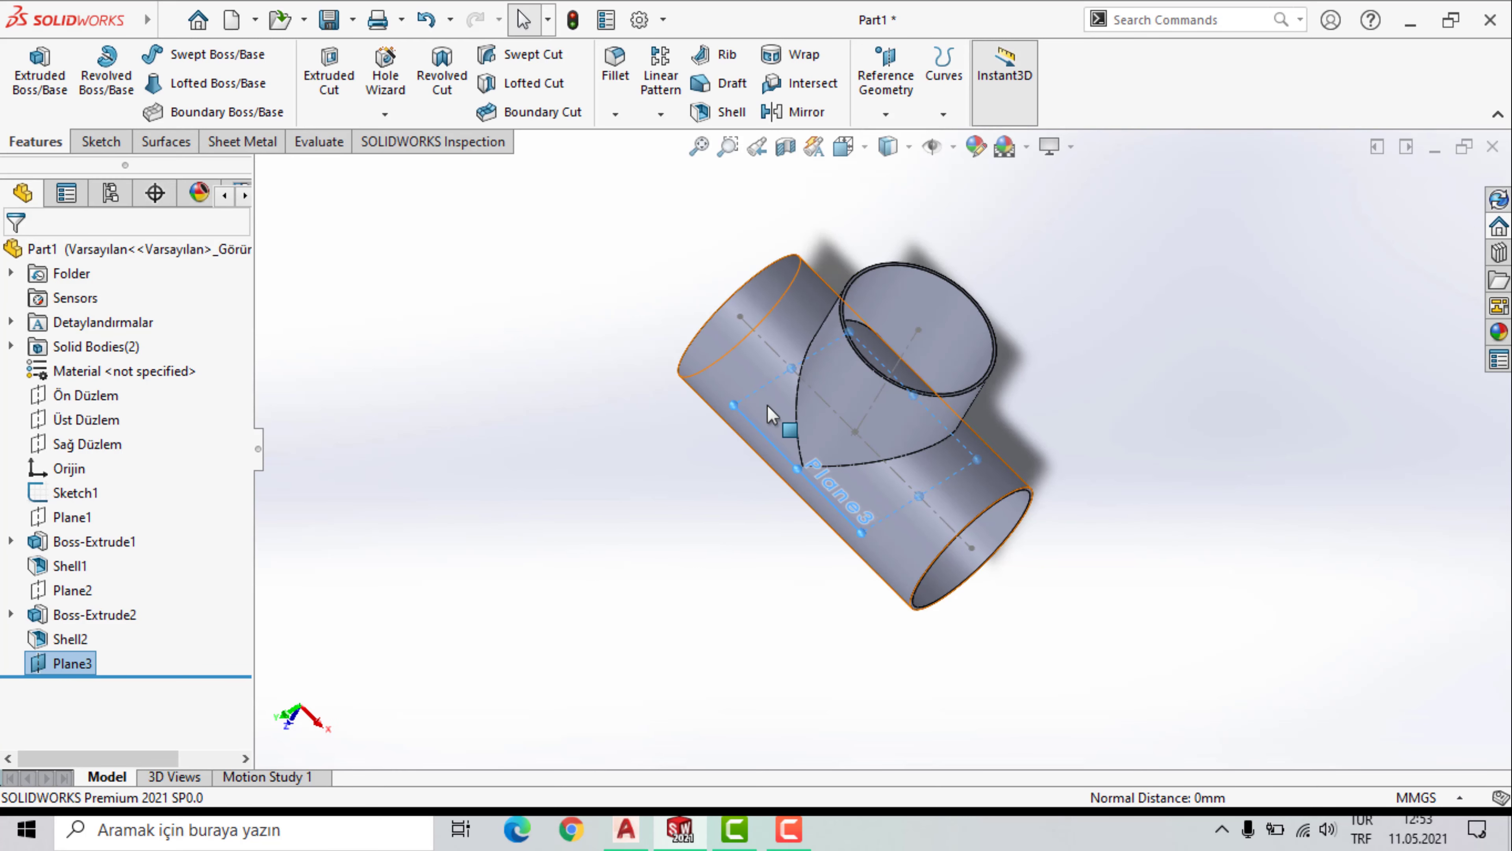
left_click(41, 669)
Sketch on Plane3 and convert the branch's Ø480 inner top edge into a fully defined circle.
left_click(61, 635)
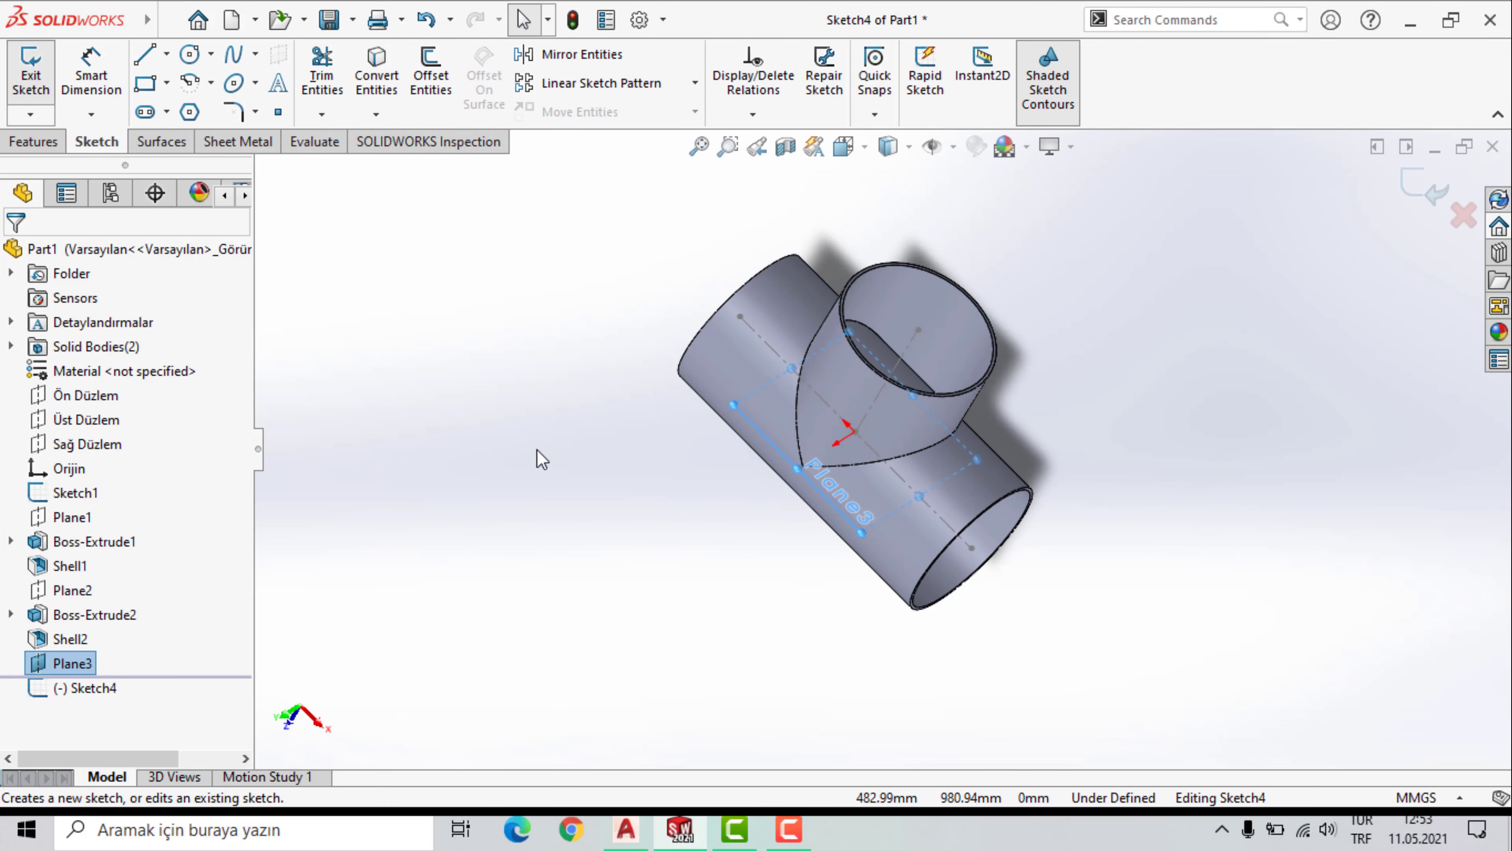
scroll(712, 473, "down", 2)
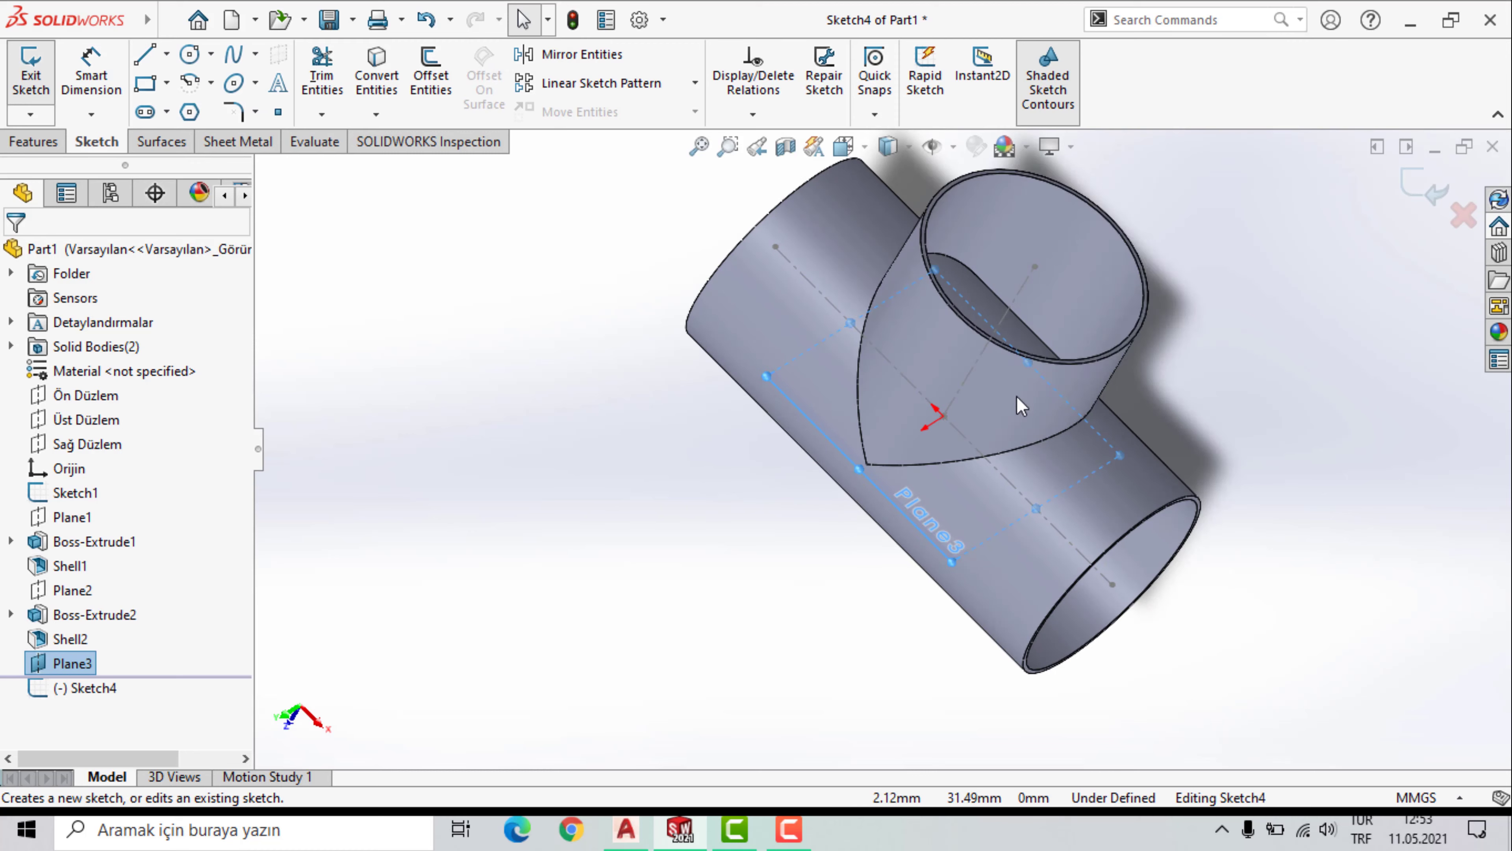
scroll(1016, 396, "down", 2)
scroll(1167, 295, "down", 2)
scroll(1065, 376, "down", 1)
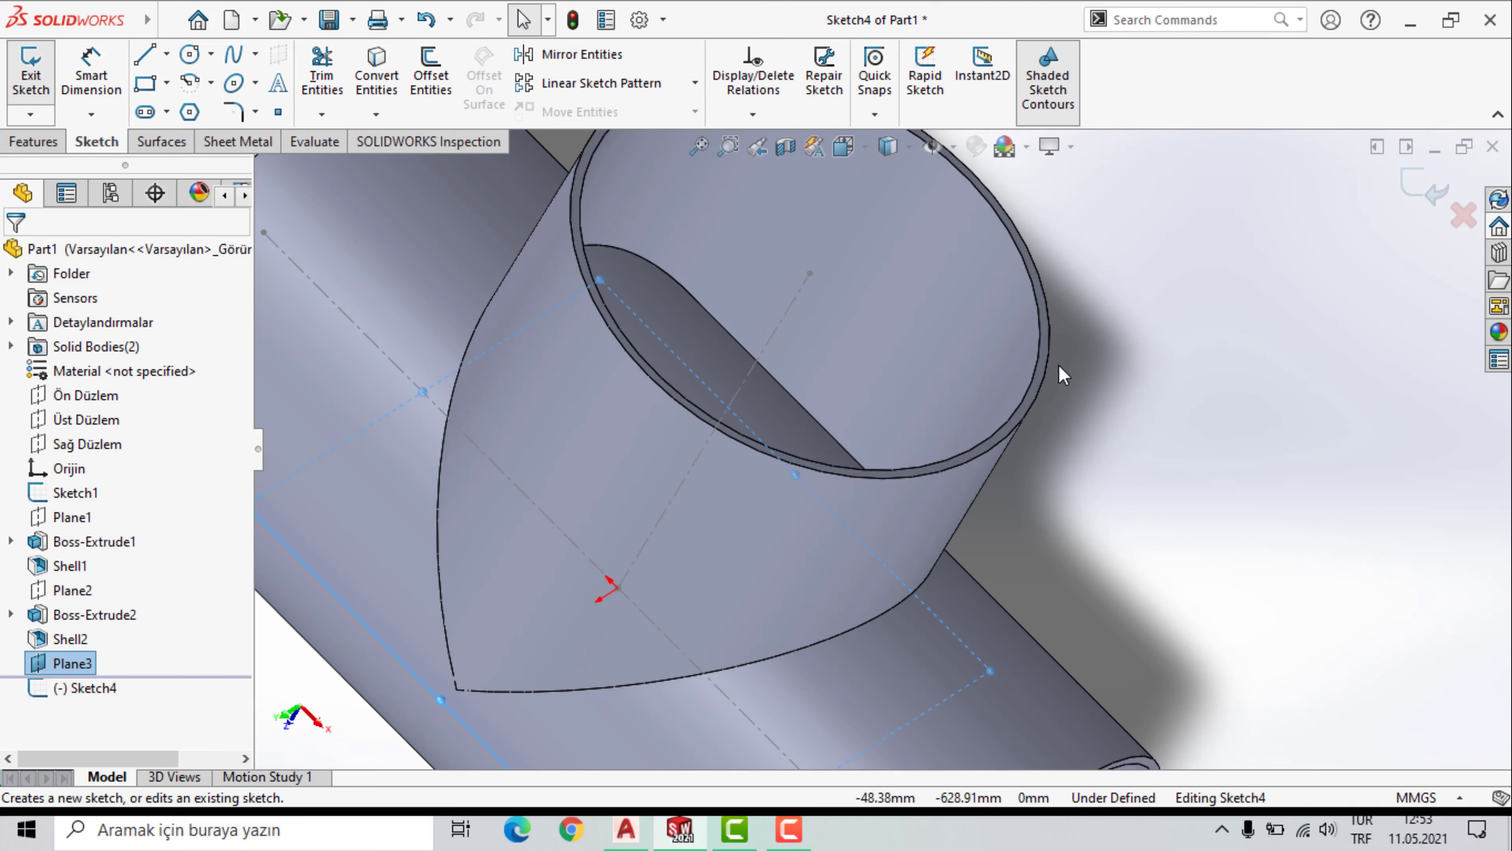
left_click(1025, 408)
scroll(1065, 414, "up", 3)
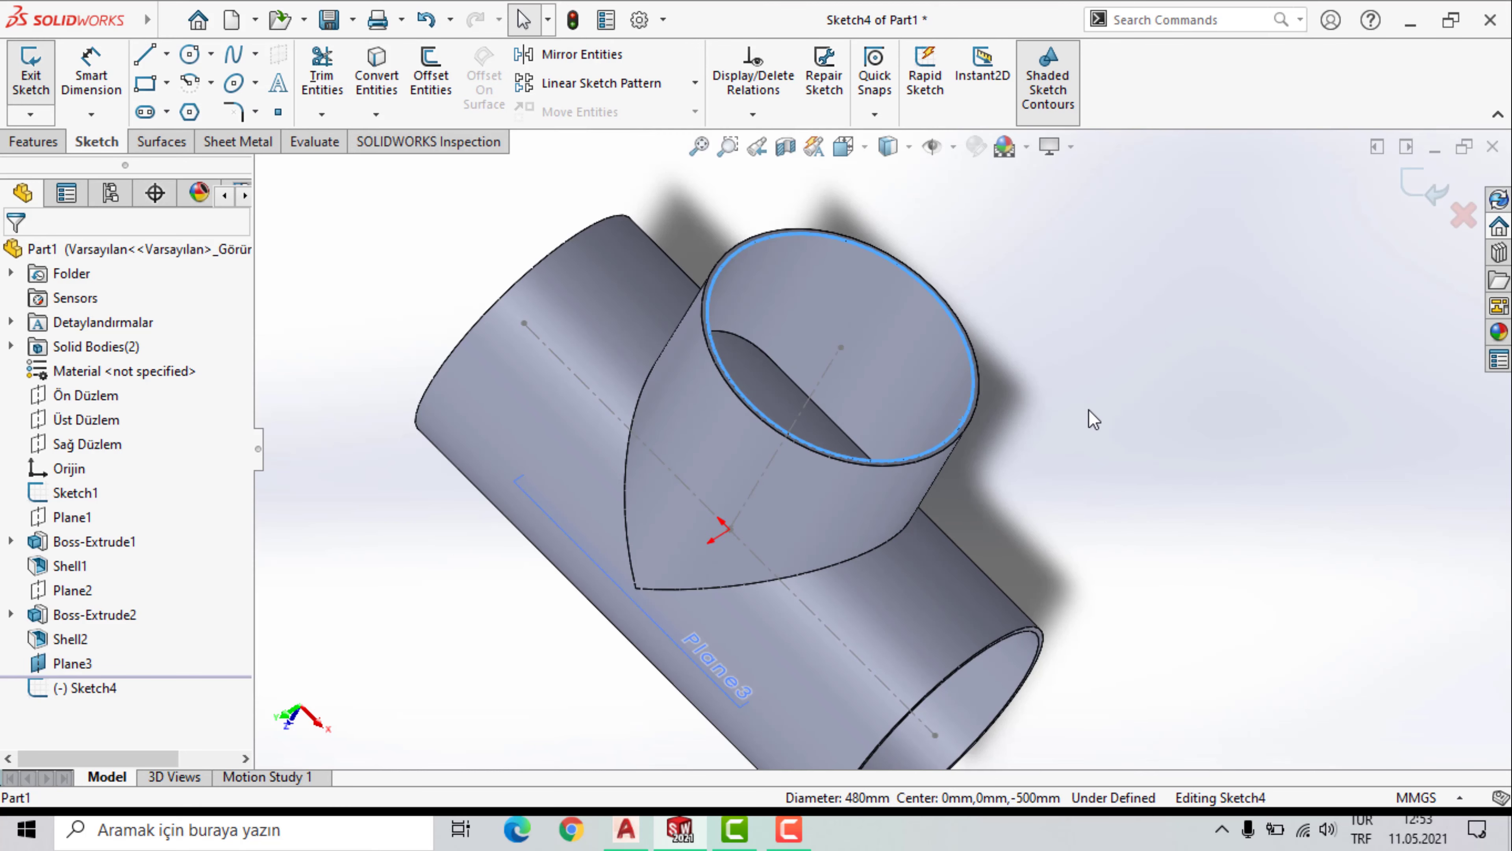
left_click(377, 66)
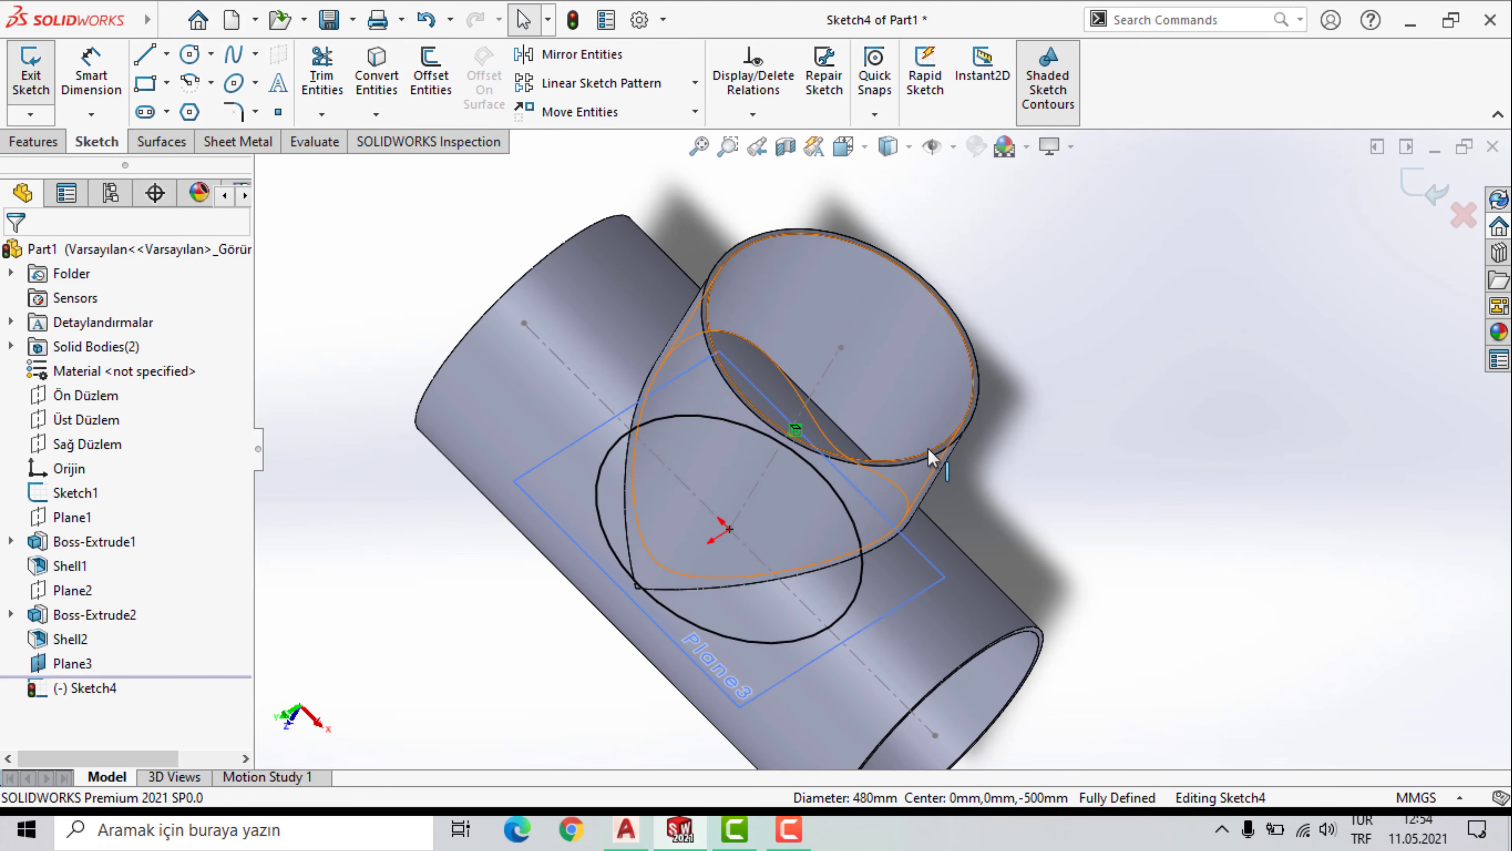
scroll(521, 662, "up", 3)
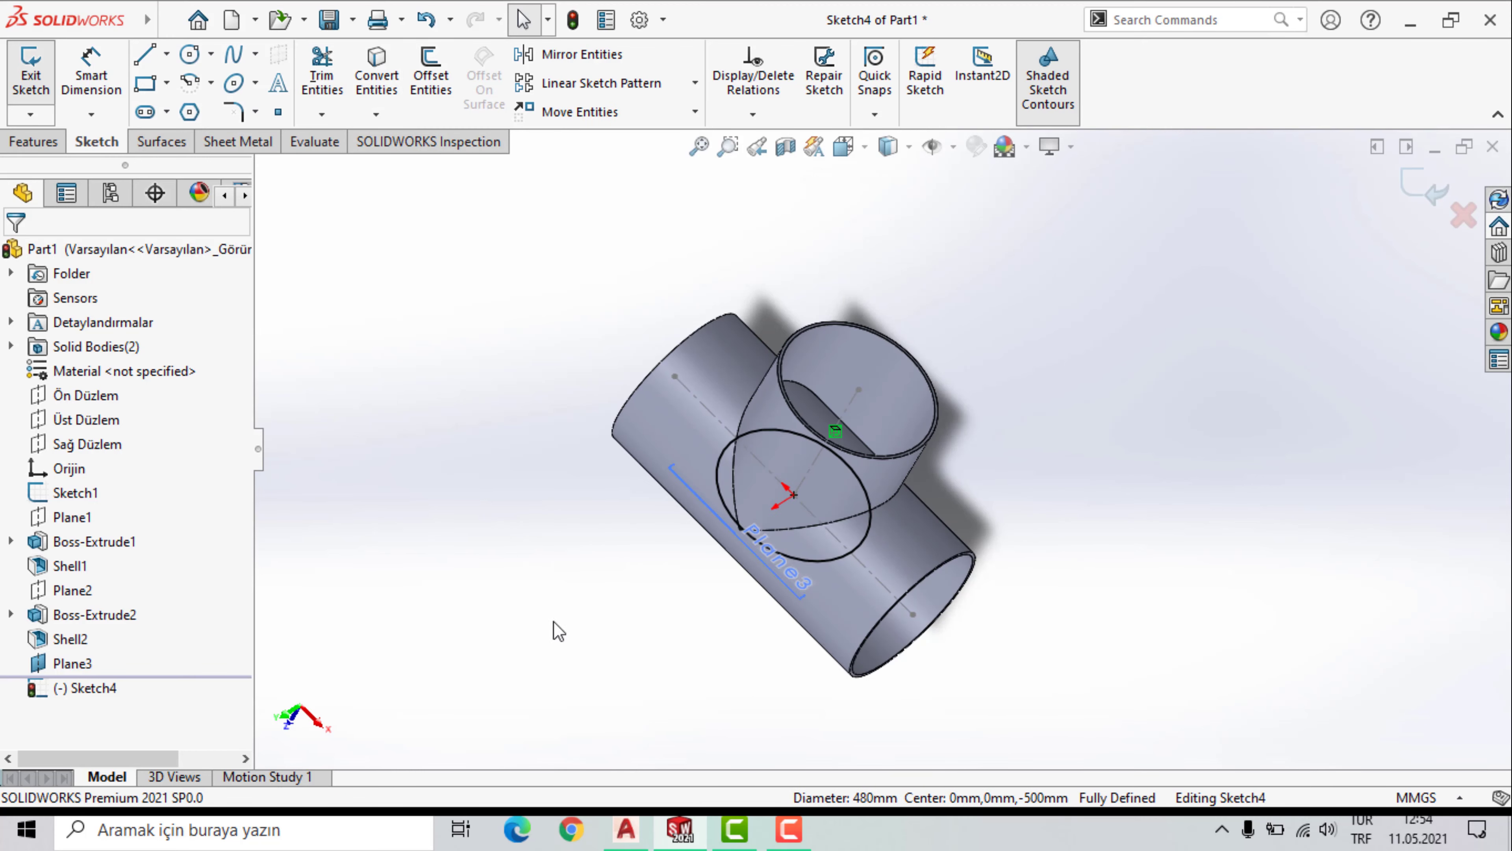
left_click(34, 142)
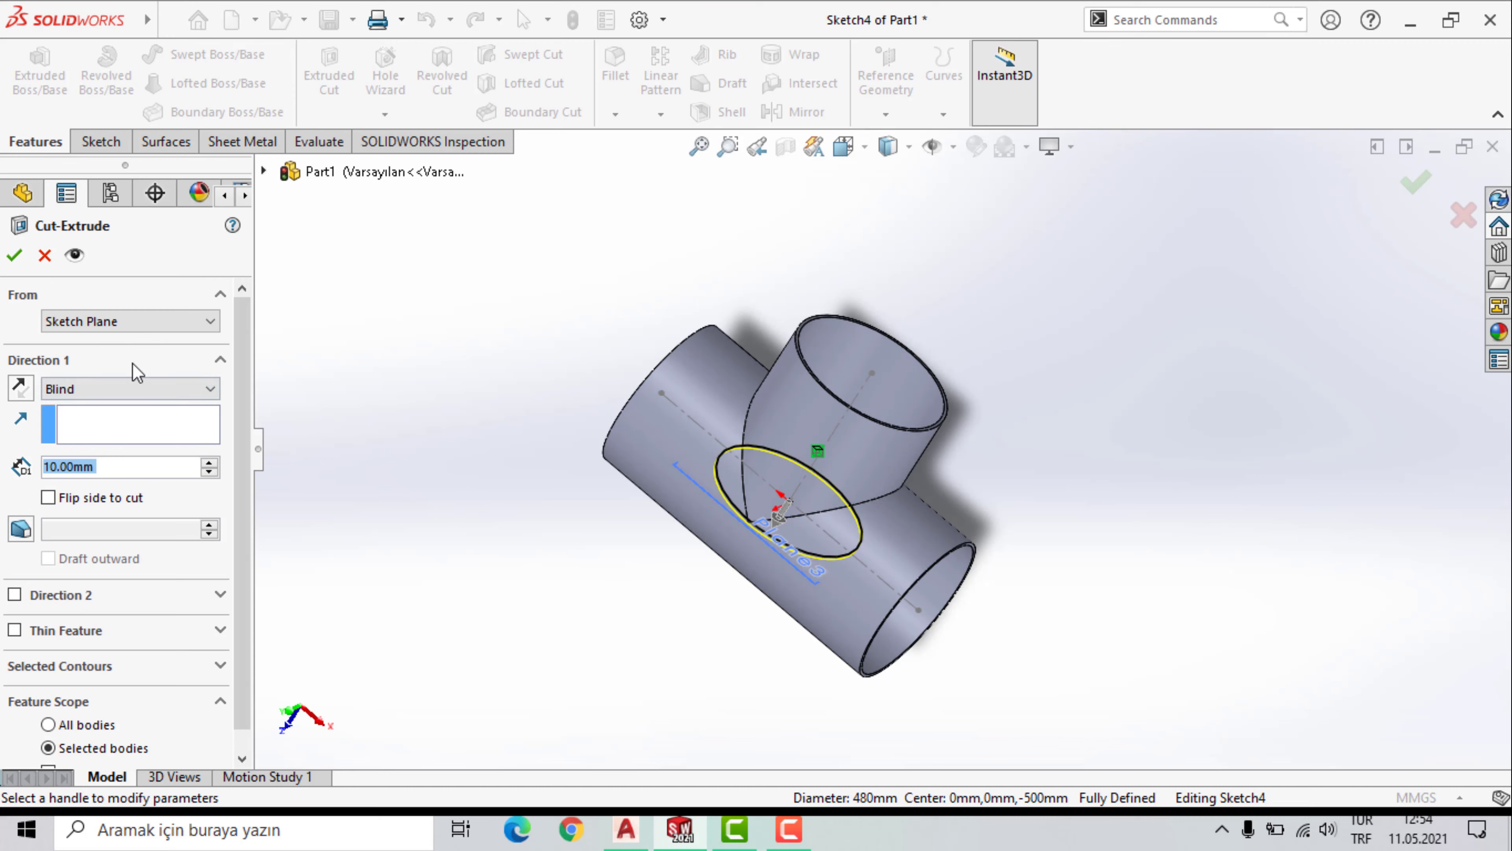
Cut-extrude the Ø480 circle Up To Surface at the branch's top ring face.
left_click(191, 391)
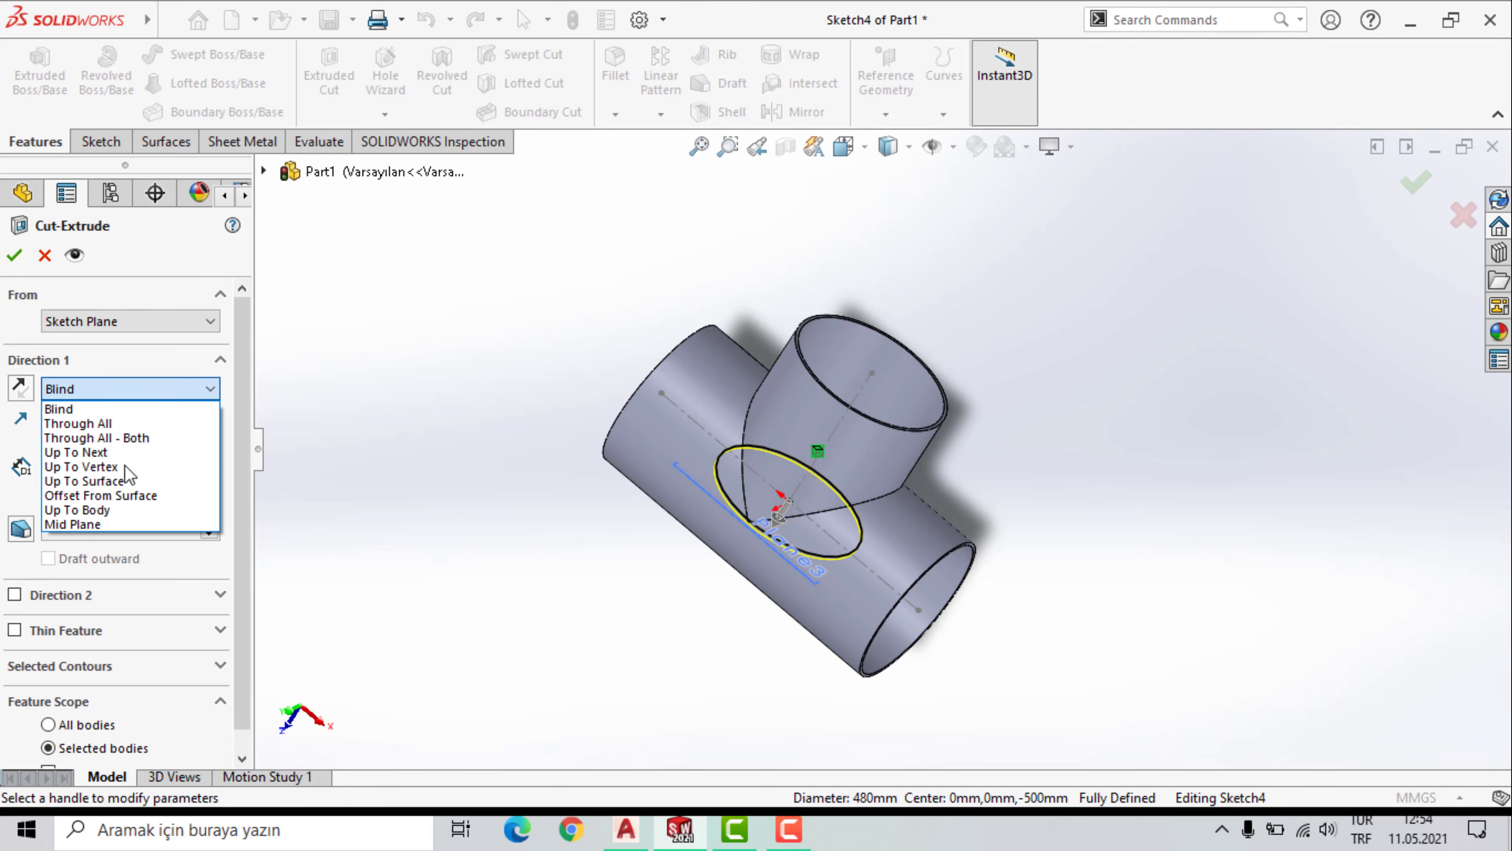
left_click(130, 482)
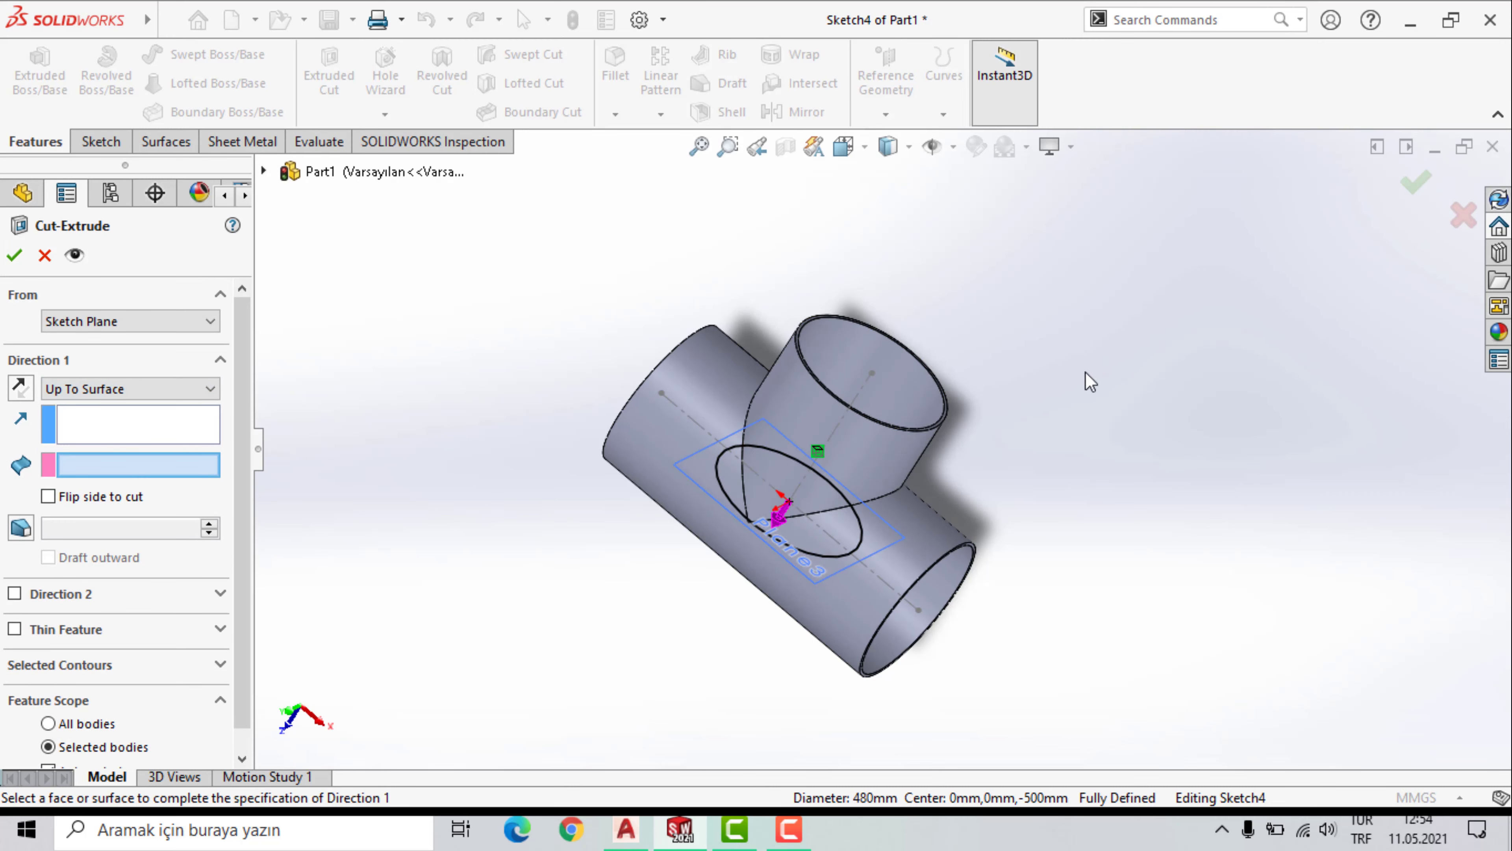
scroll(989, 361, "down", 1)
scroll(864, 514, "down", 3)
scroll(820, 608, "down", 3)
scroll(869, 532, "down", 2)
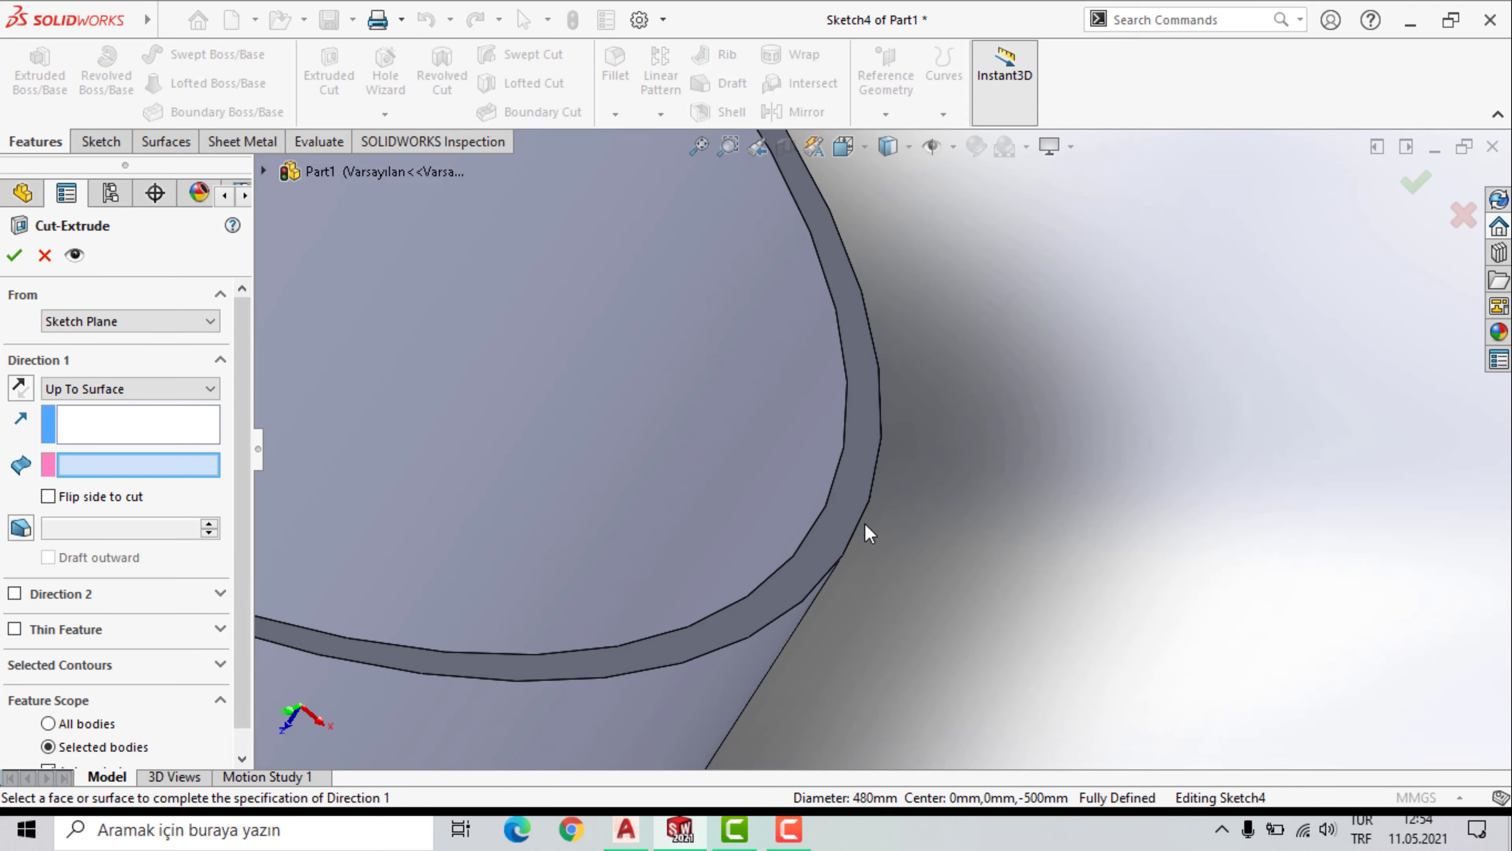
left_click(835, 524)
scroll(965, 513, "up", 5)
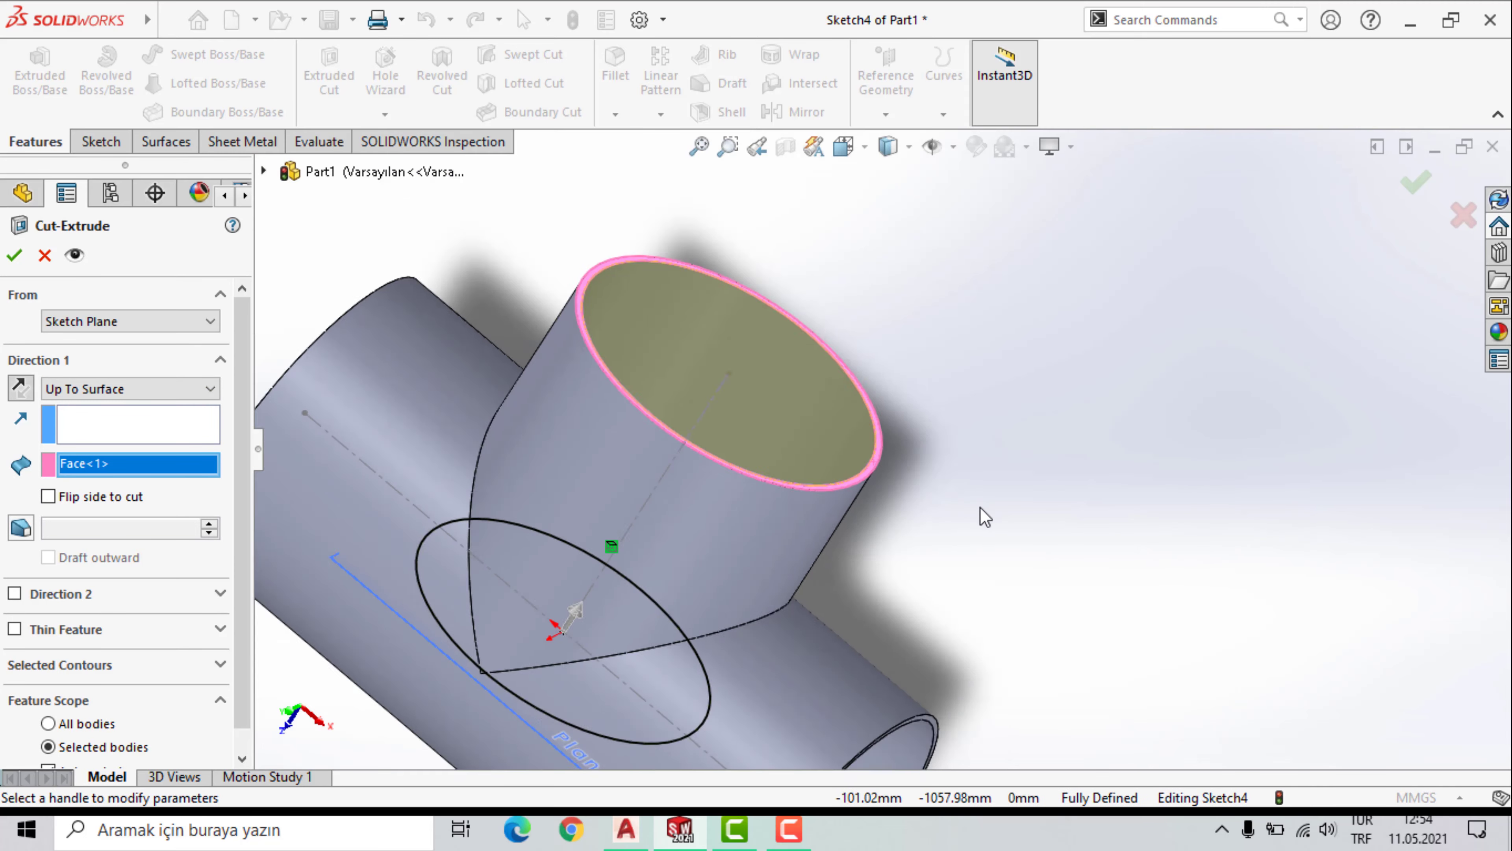
scroll(986, 517, "up", 3)
scroll(982, 514, "up", 2)
left_click(1416, 181)
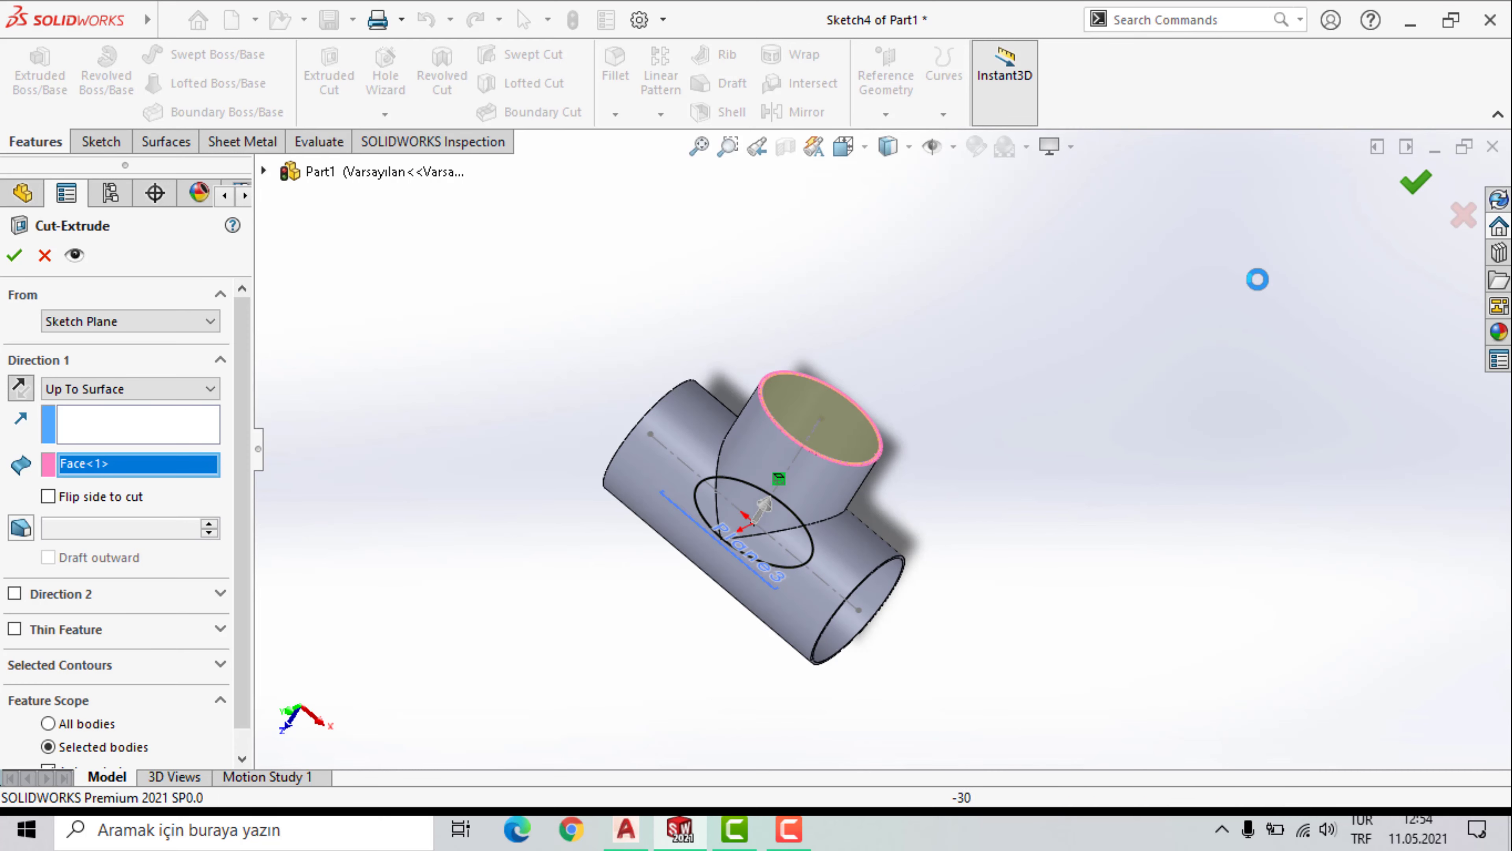
mouse_move(1066, 416)
middle_mouse_down()
mouse_move(1010, 413)
mouse_move(982, 569)
middle_mouse_up()
mouse_move(976, 226)
middle_mouse_down()
mouse_move(964, 111)
mouse_move(1097, 470)
mouse_move(1029, 264)
mouse_move(922, 352)
mouse_move(966, 470)
mouse_move(948, 517)
middle_mouse_up()
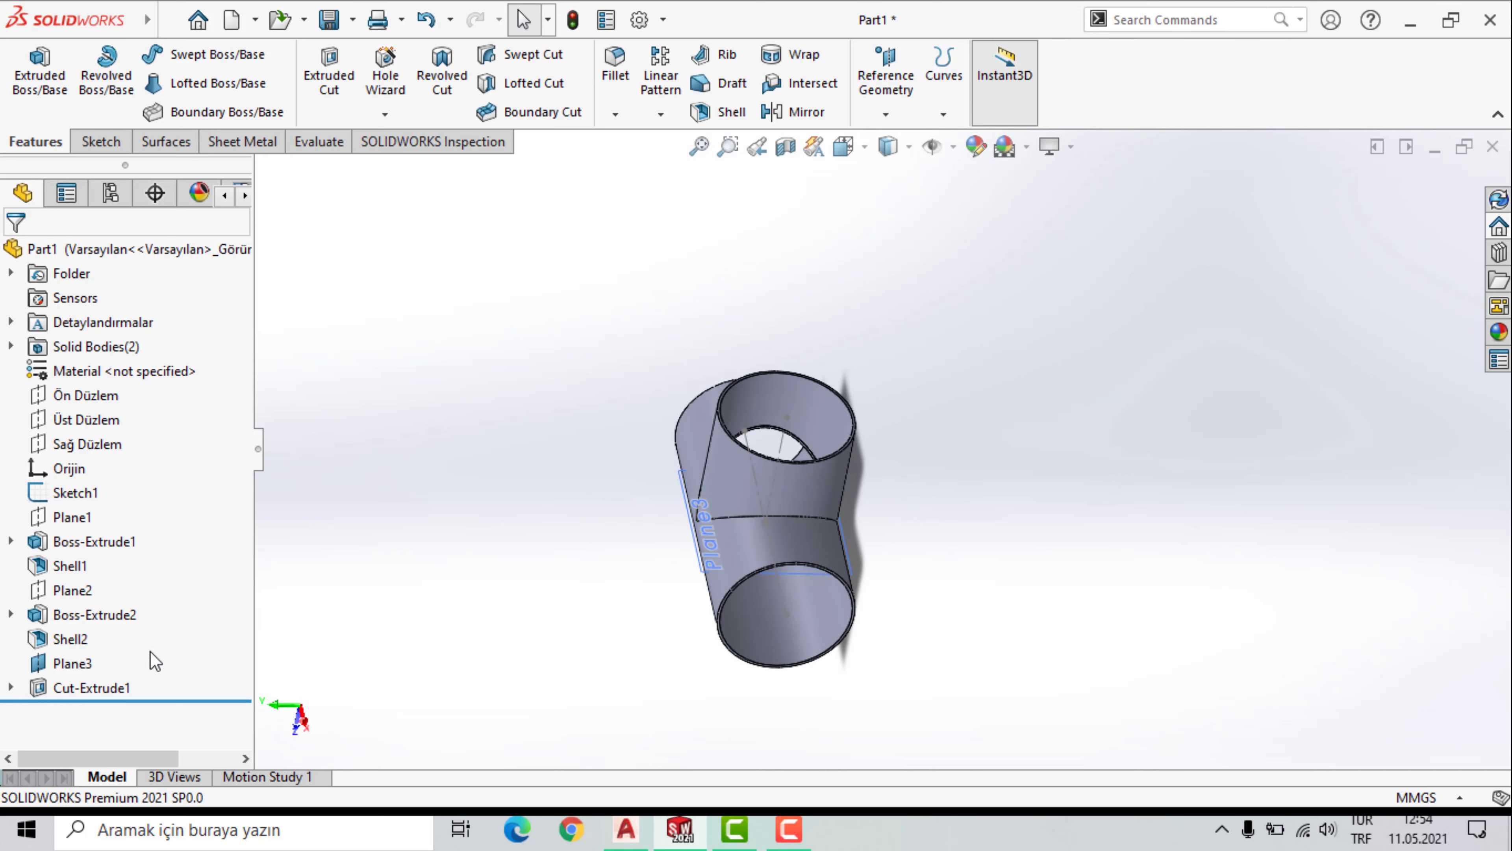
Hide Plane3 and Sketch1 with its dimensions.
left_click(70, 664)
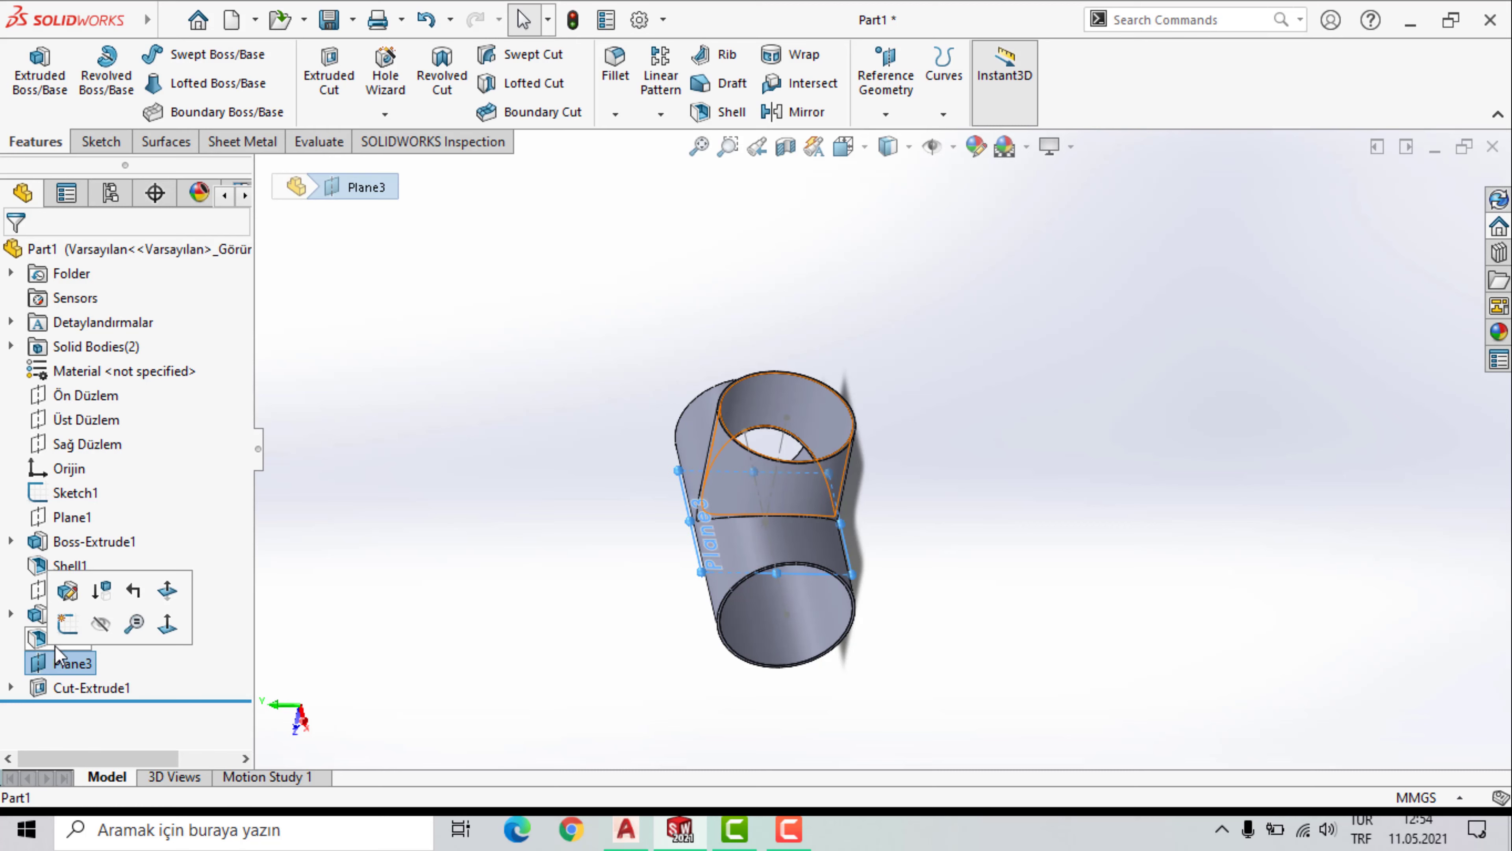
left_click(98, 625)
mouse_move(624, 572)
middle_mouse_down()
mouse_move(631, 480)
mouse_move(691, 518)
mouse_move(726, 432)
mouse_move(756, 468)
middle_mouse_up()
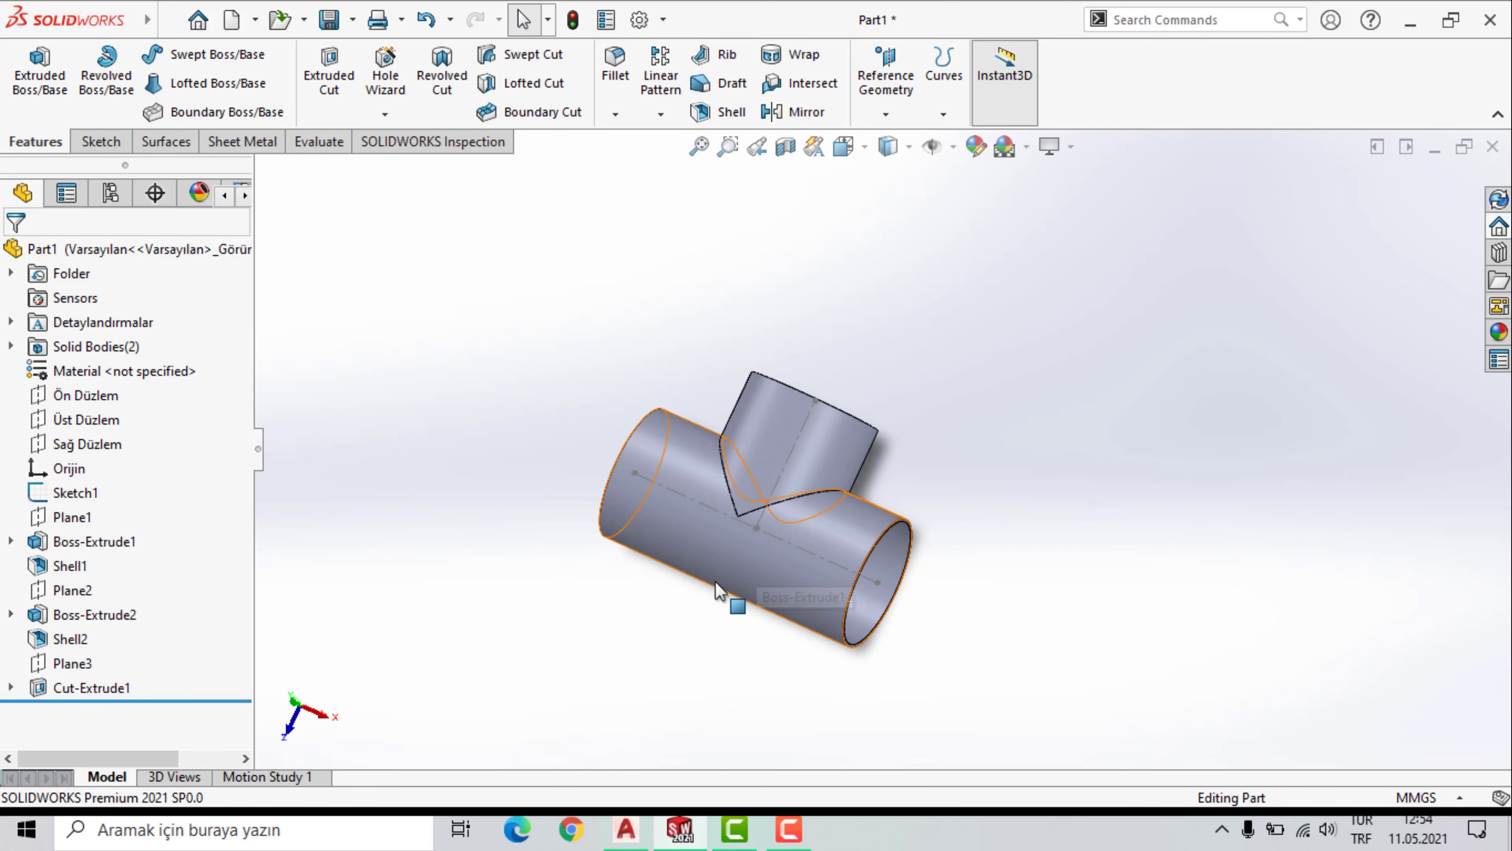
left_click(83, 492)
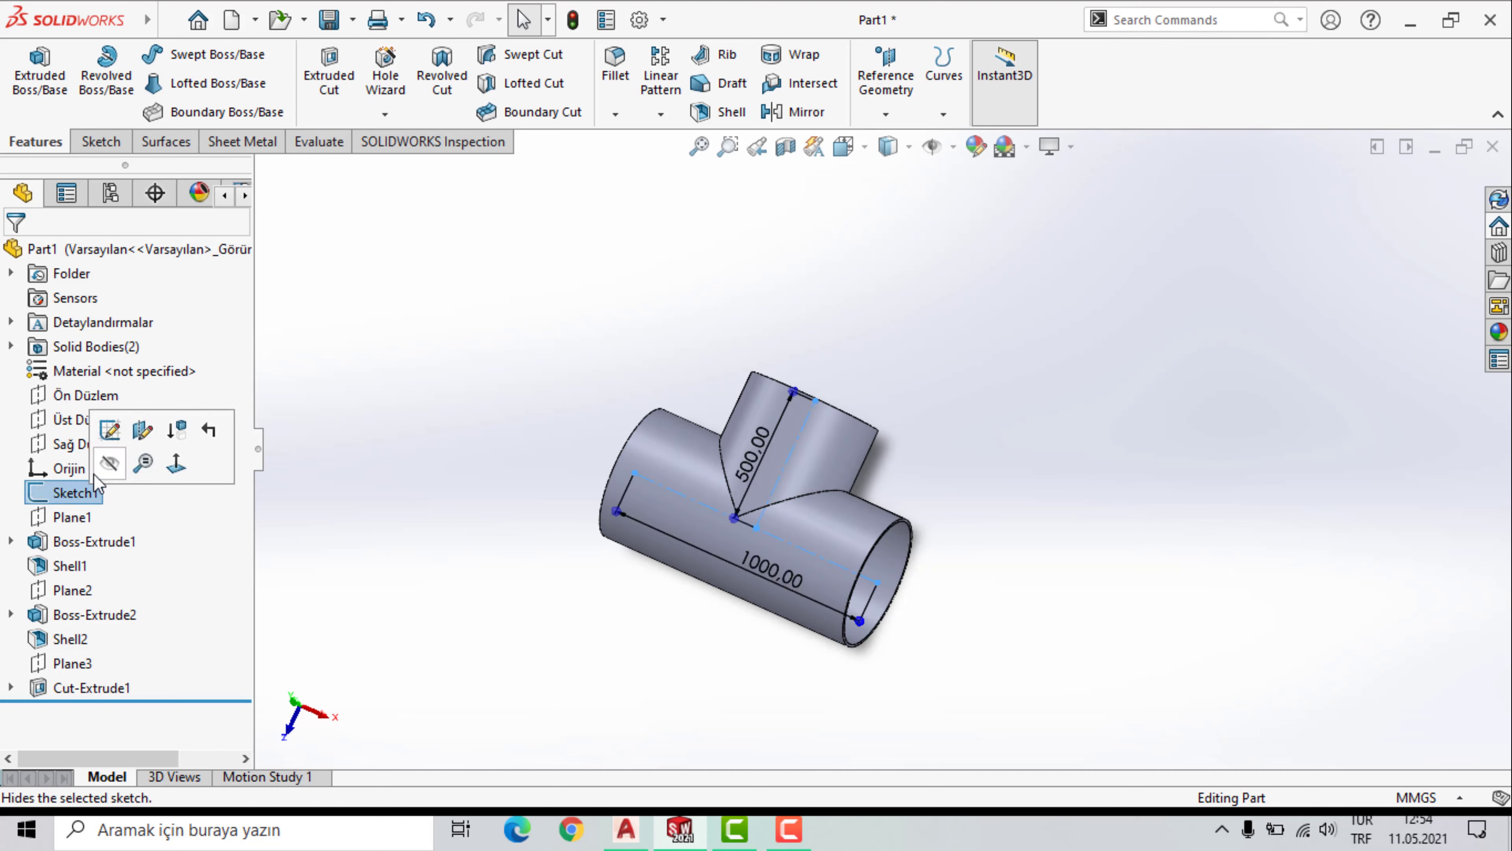
left_click(109, 468)
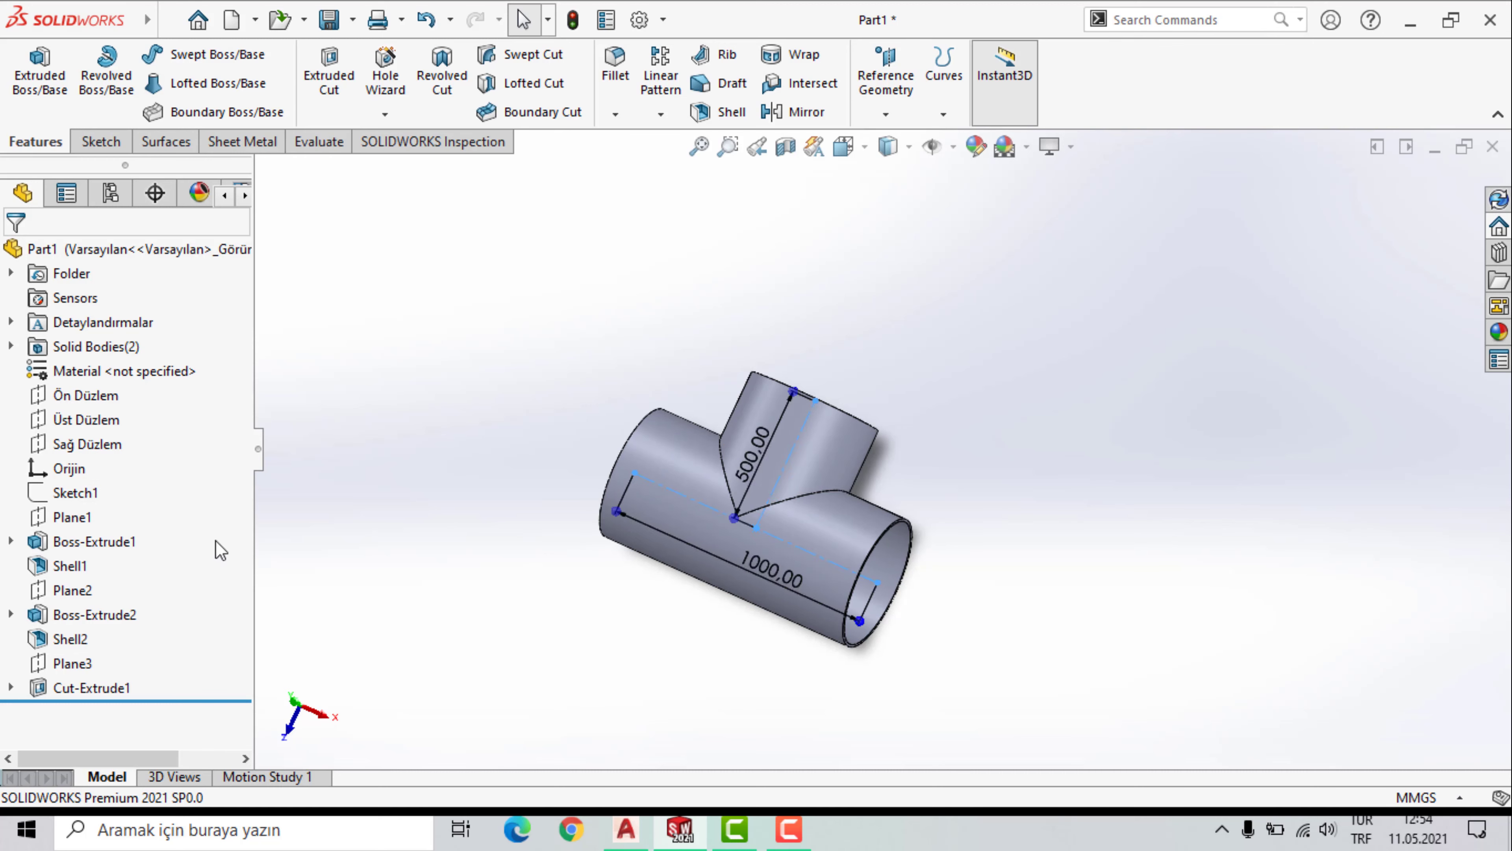
mouse_move(473, 473)
middle_mouse_down()
mouse_move(476, 567)
mouse_move(411, 480)
mouse_move(499, 412)
mouse_move(499, 371)
mouse_move(423, 416)
mouse_move(442, 480)
middle_mouse_up()
Hide the main horizontal pipe body, leaving only the hollow branch.
left_click(807, 563)
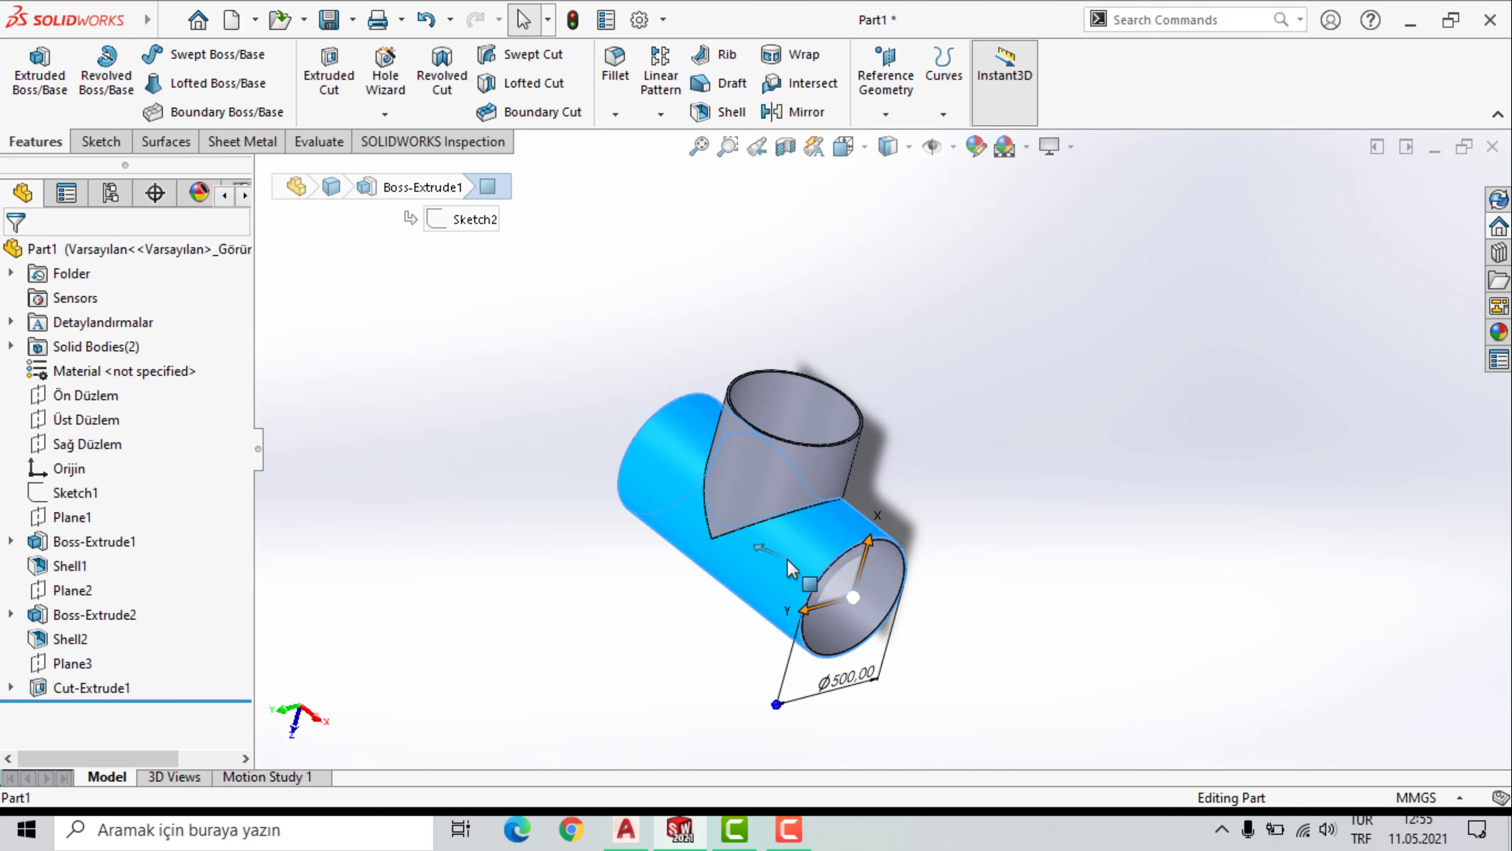
left_click(885, 493)
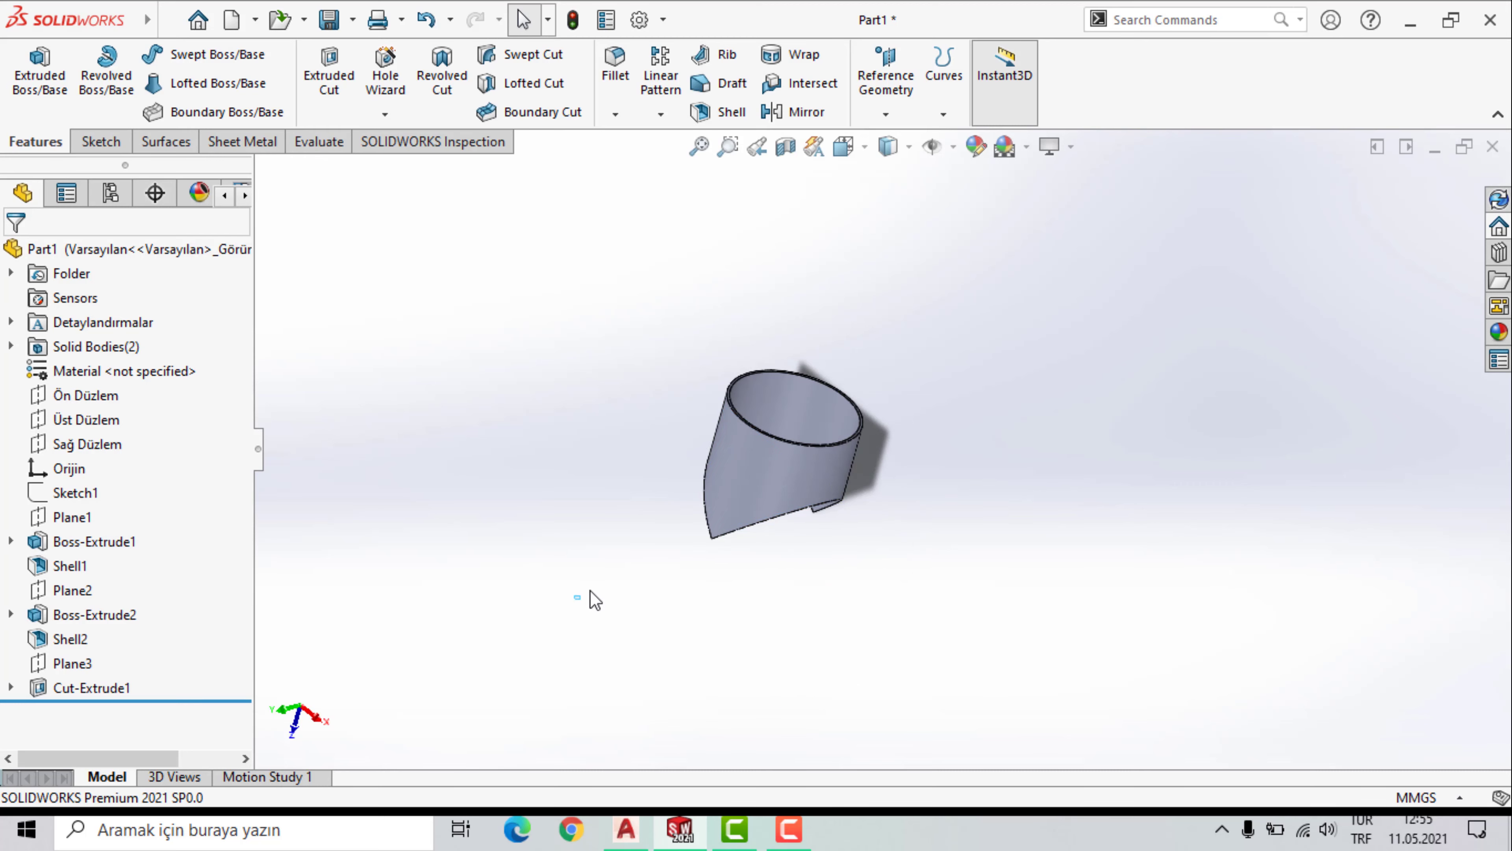
mouse_move(588, 599)
middle_mouse_down()
mouse_move(561, 533)
mouse_move(611, 374)
mouse_move(651, 555)
mouse_move(499, 581)
middle_mouse_up()
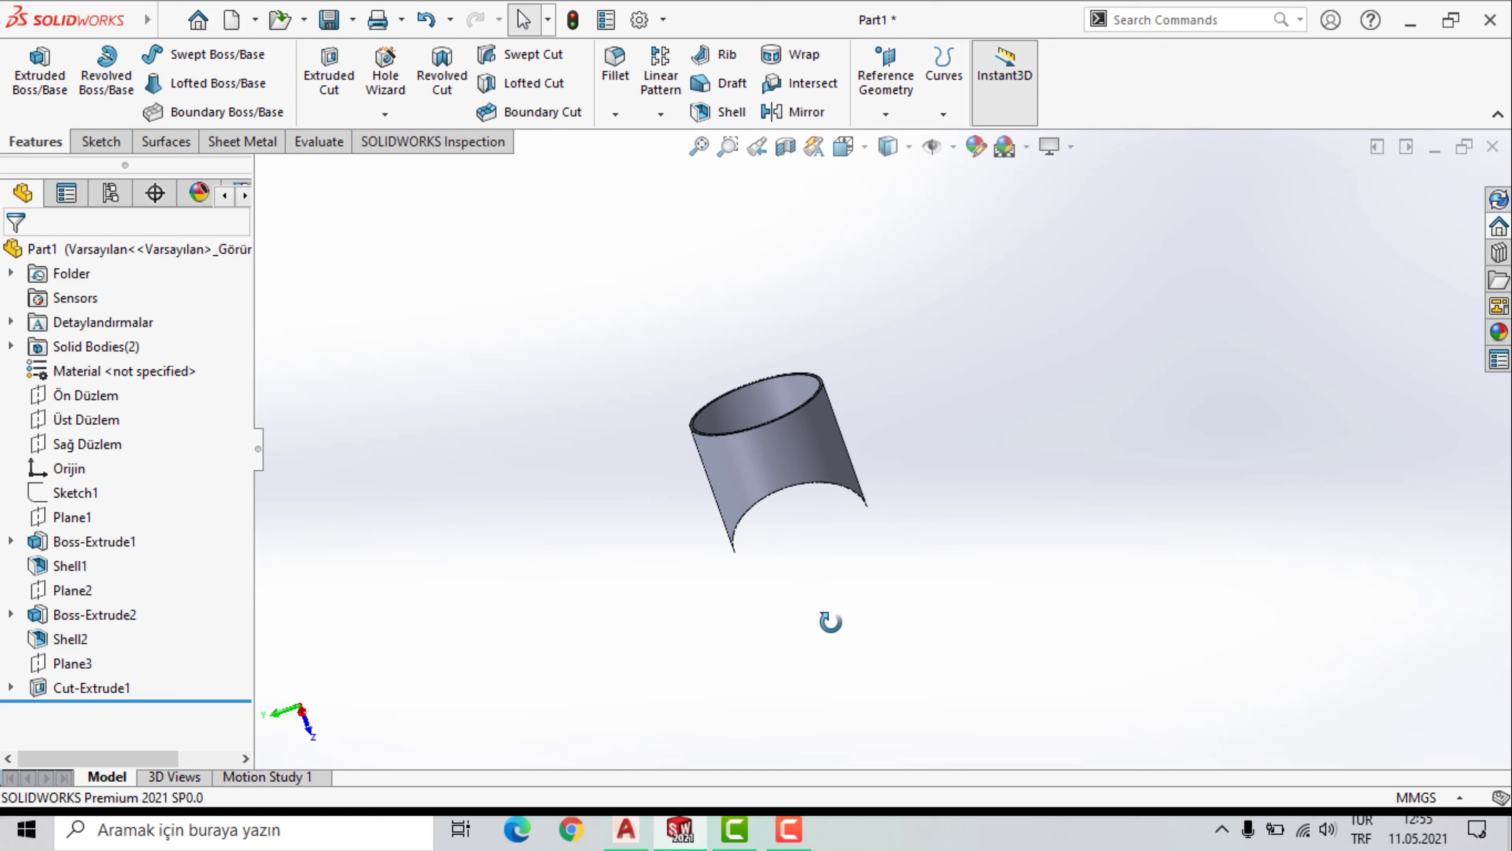
mouse_move(830, 622)
middle_mouse_down()
mouse_move(776, 432)
mouse_move(750, 440)
mouse_move(783, 540)
mouse_move(790, 497)
middle_mouse_up()
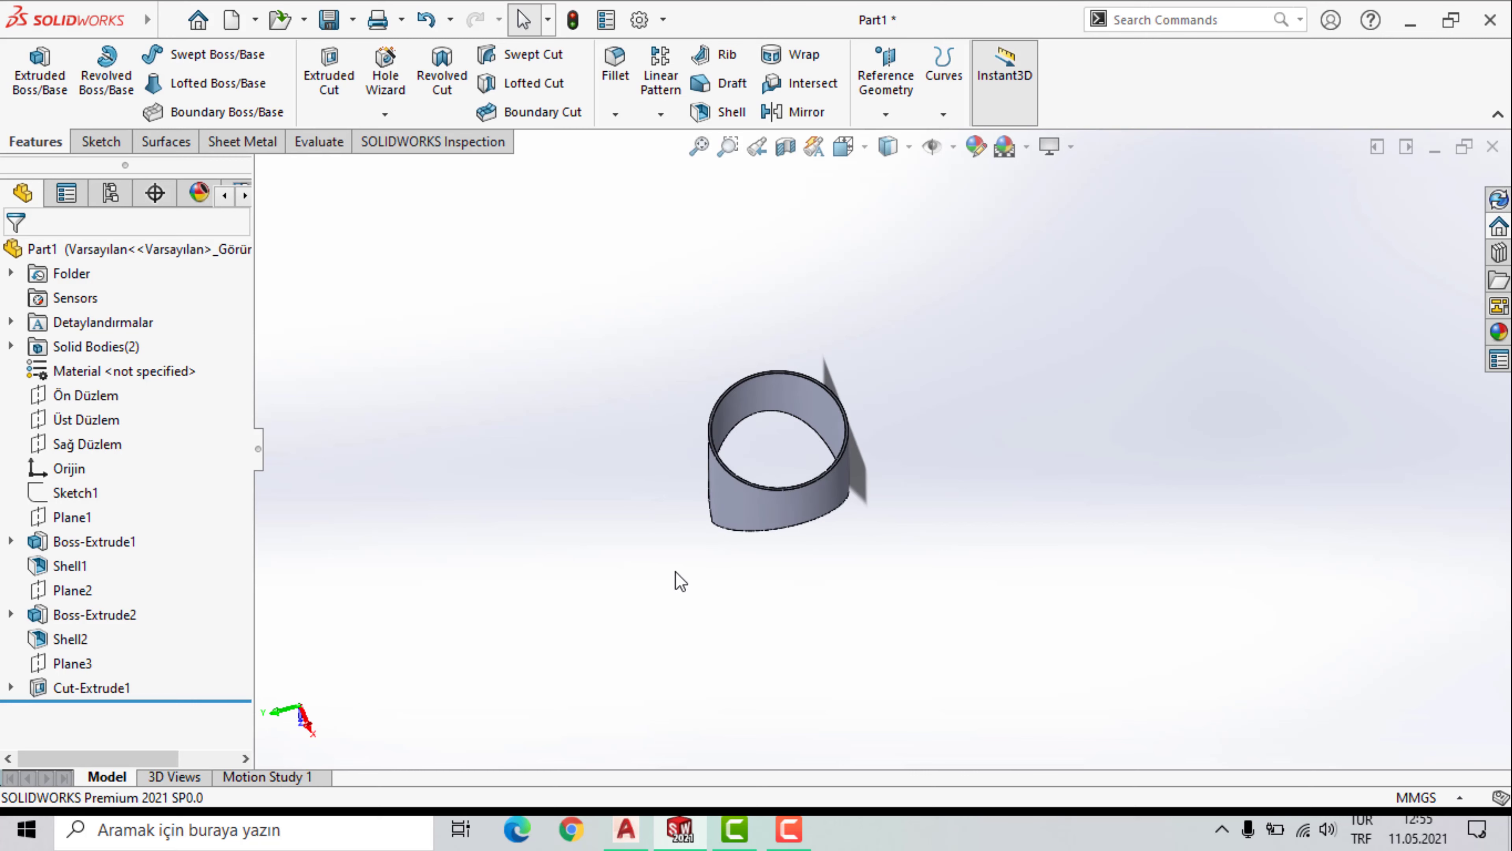
Zoom in and select the branch pipe's top ring face.
scroll(827, 477, "down", 2)
scroll(828, 523, "down", 3)
scroll(848, 529, "down", 1)
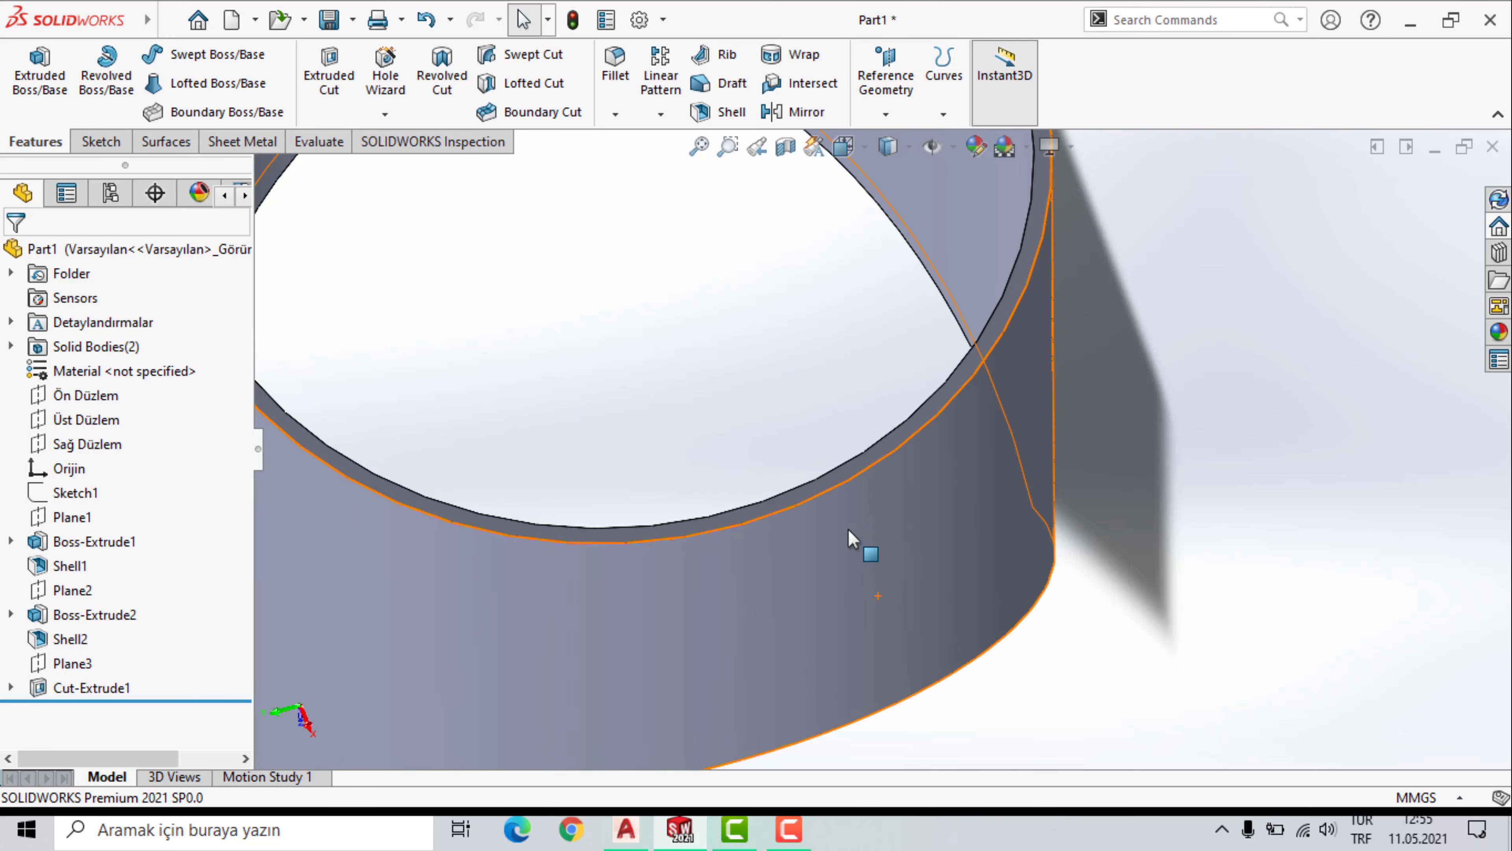
scroll(849, 528, "down", 2)
left_click(770, 447)
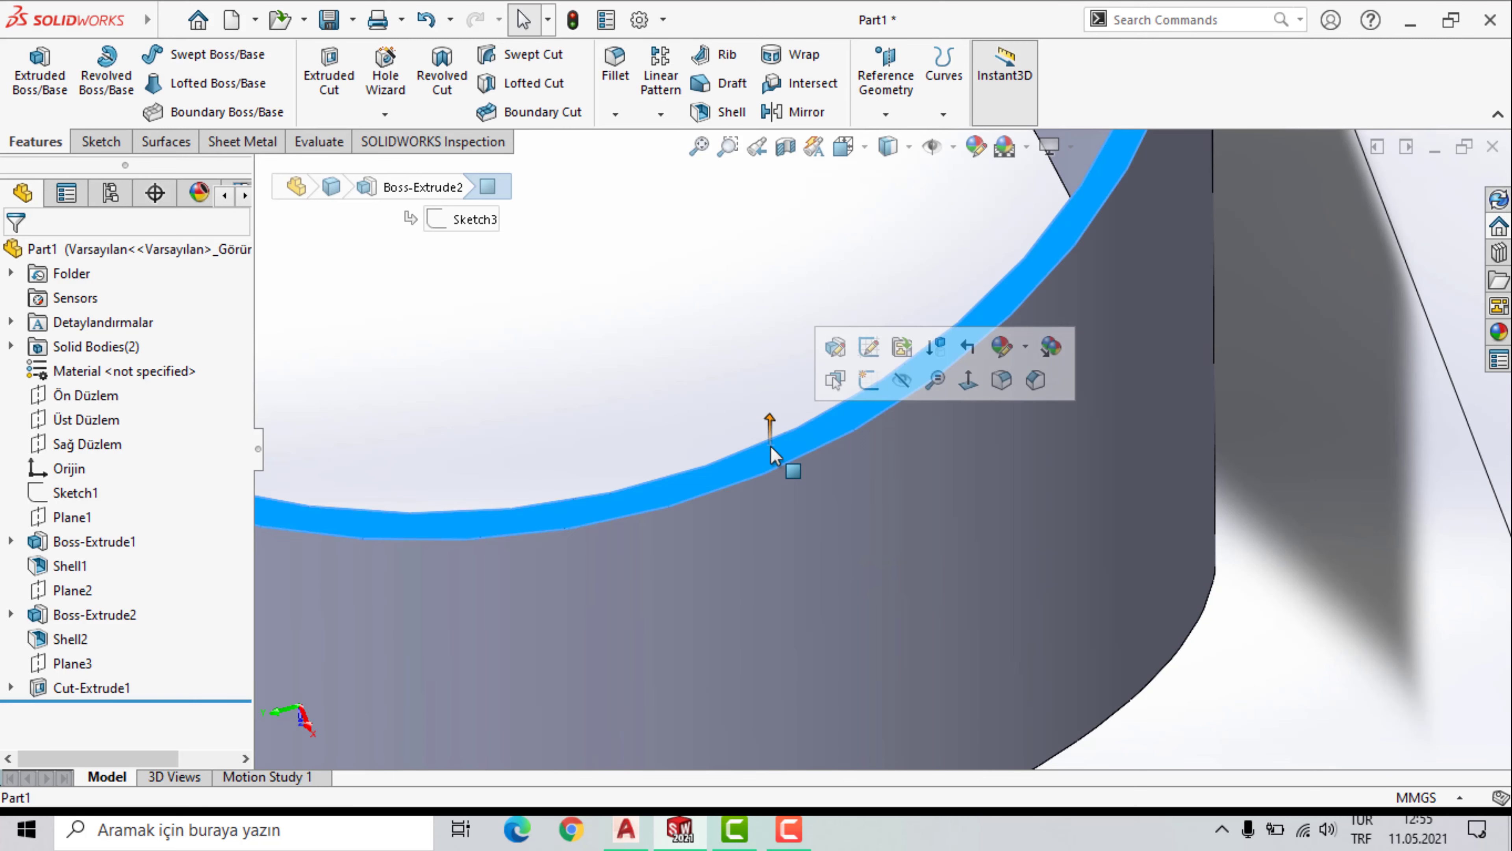
Sketch on the ring face an 845 mm line from the origin out through the pipe wall.
left_click(868, 386)
scroll(840, 444, "up", 5)
scroll(831, 433, "up", 3)
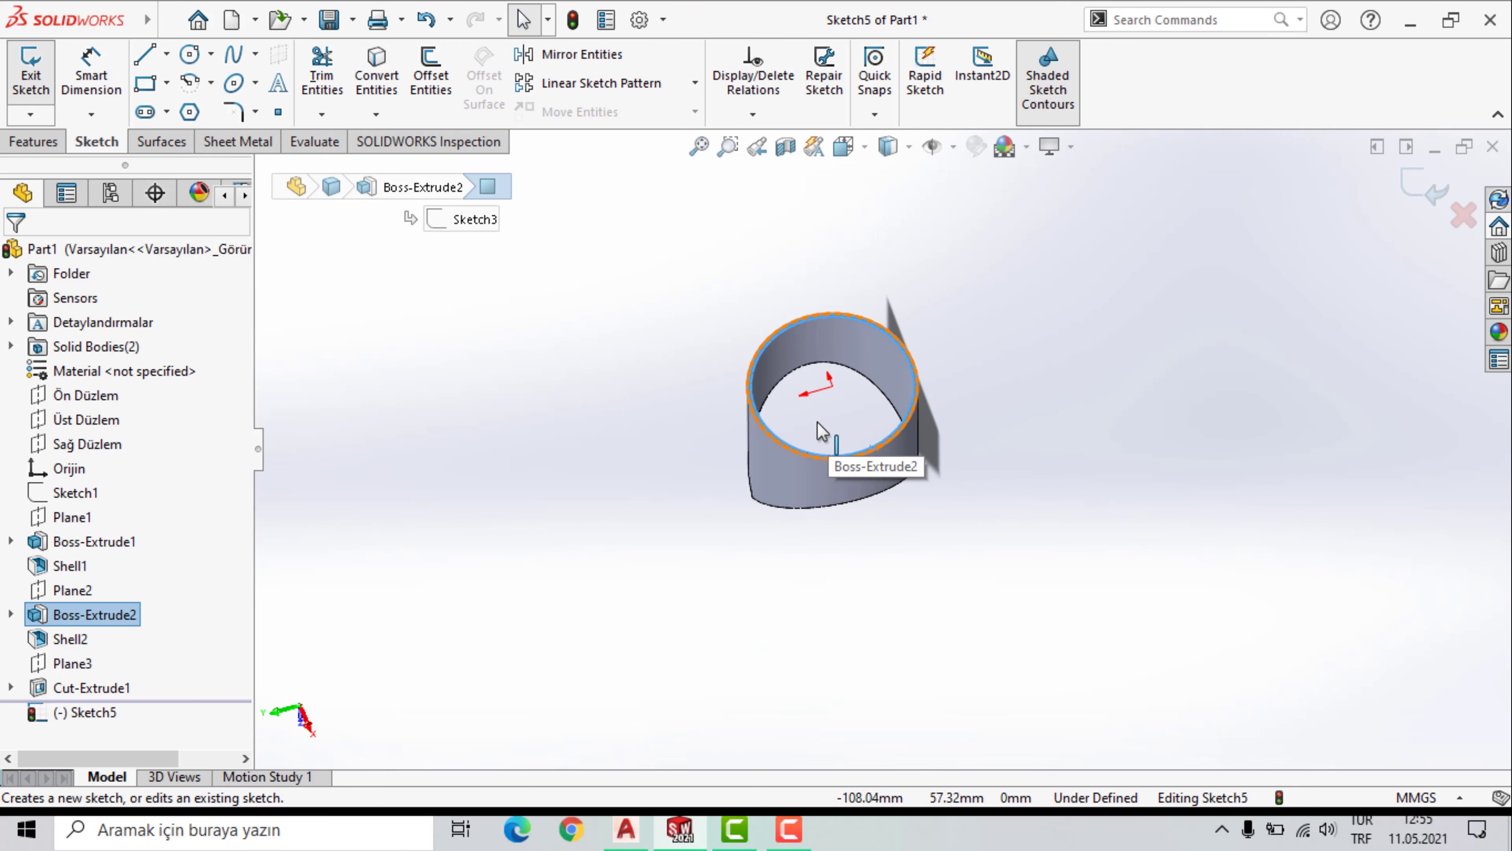
left_click(146, 57)
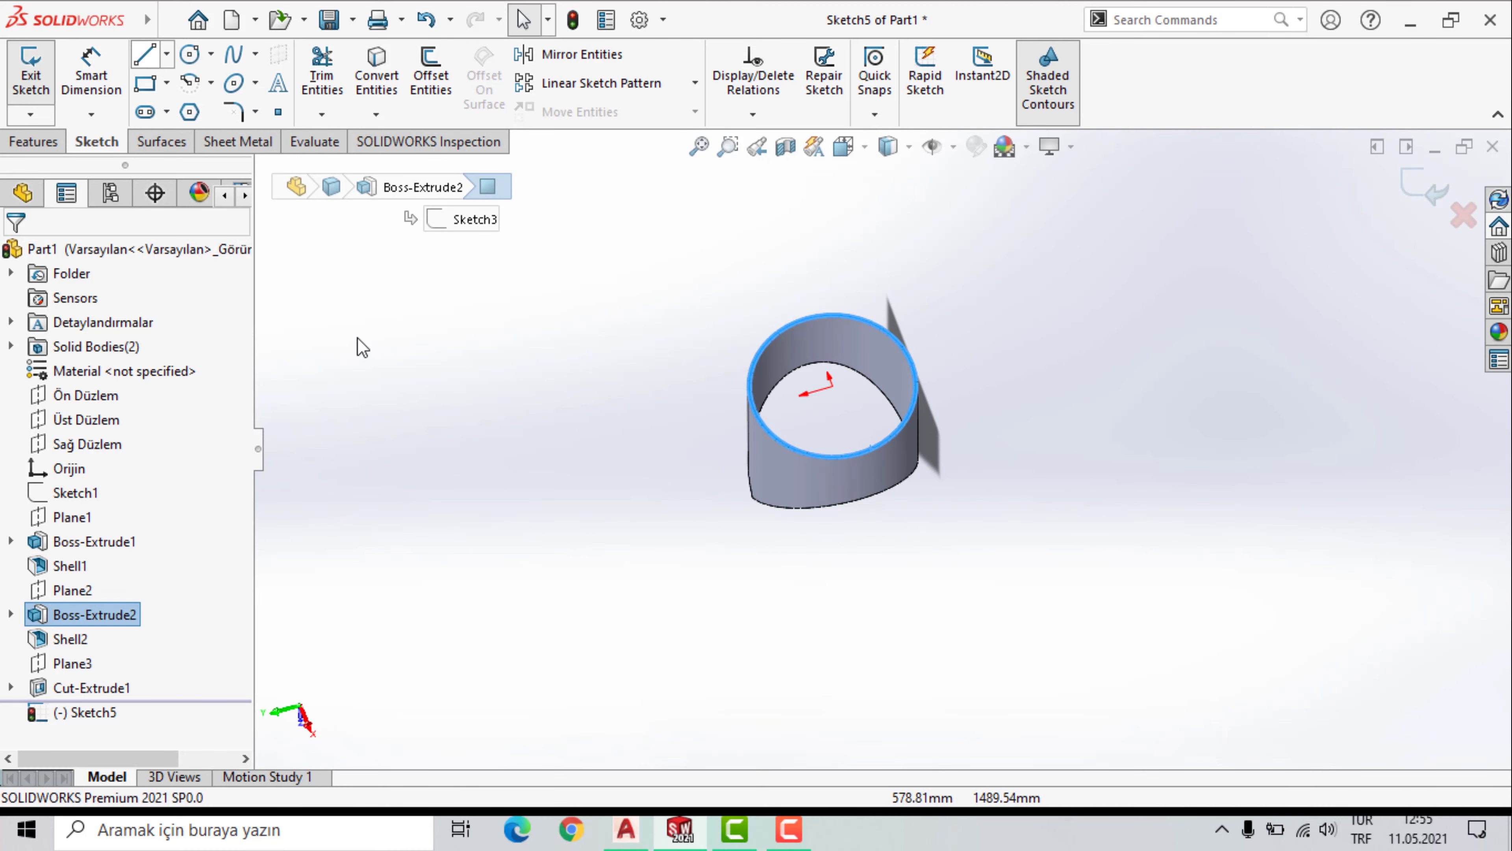
left_click(830, 386)
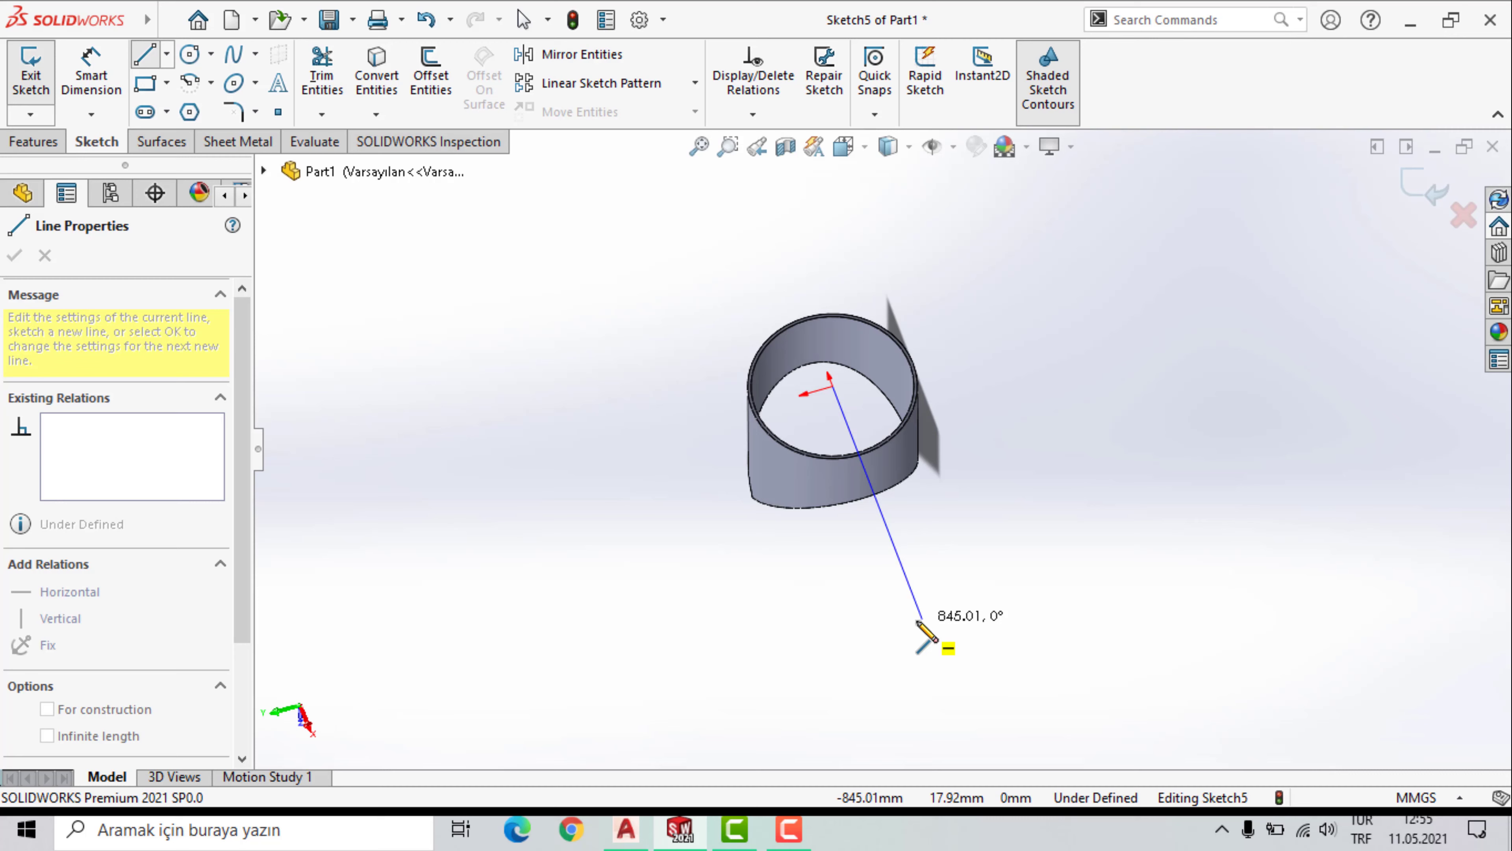
left_click(923, 619)
right_click(1057, 506)
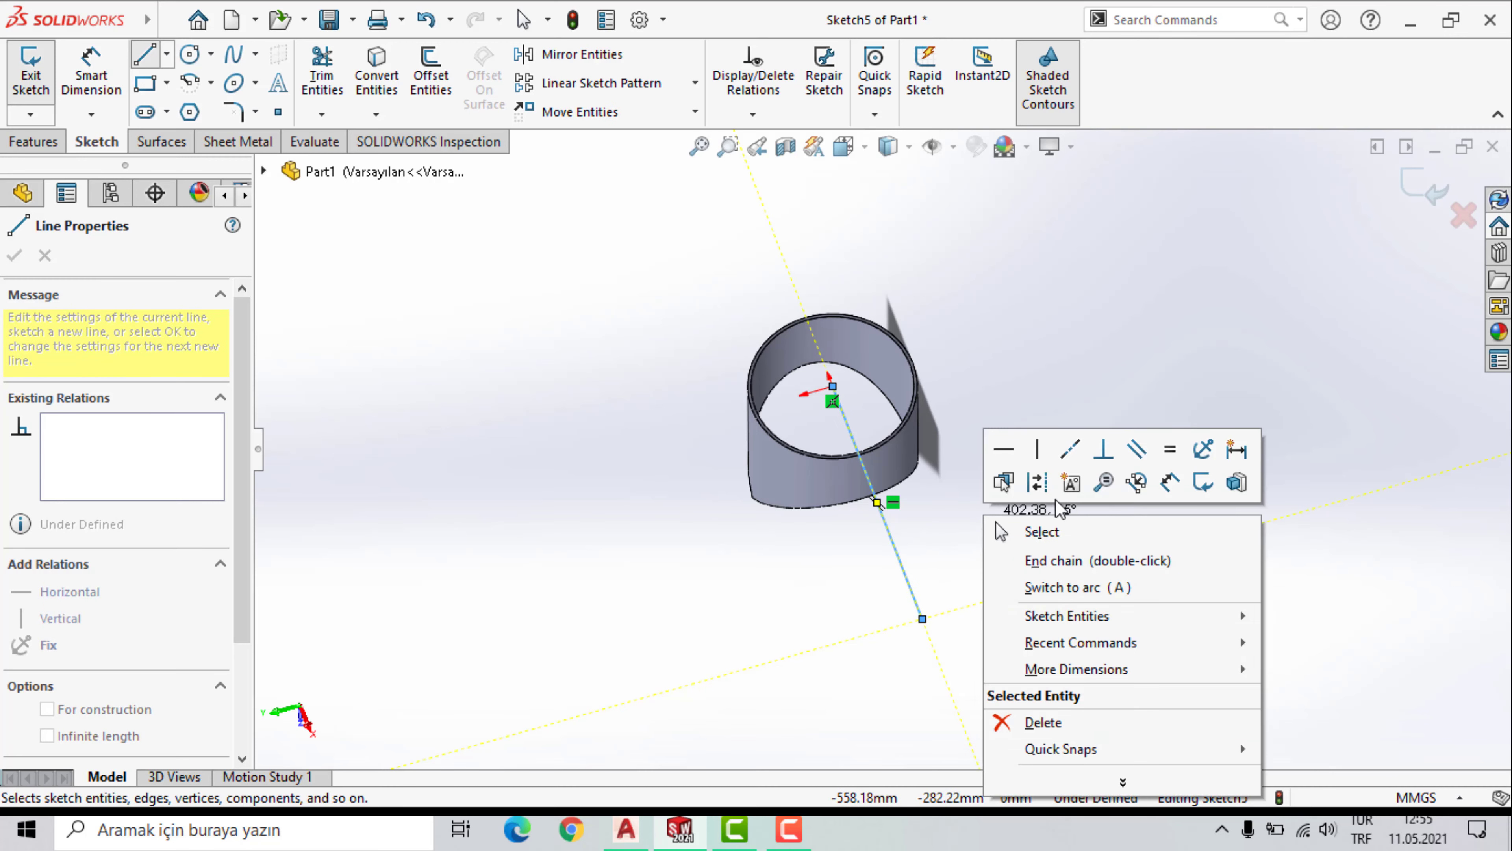
left_click(1042, 532)
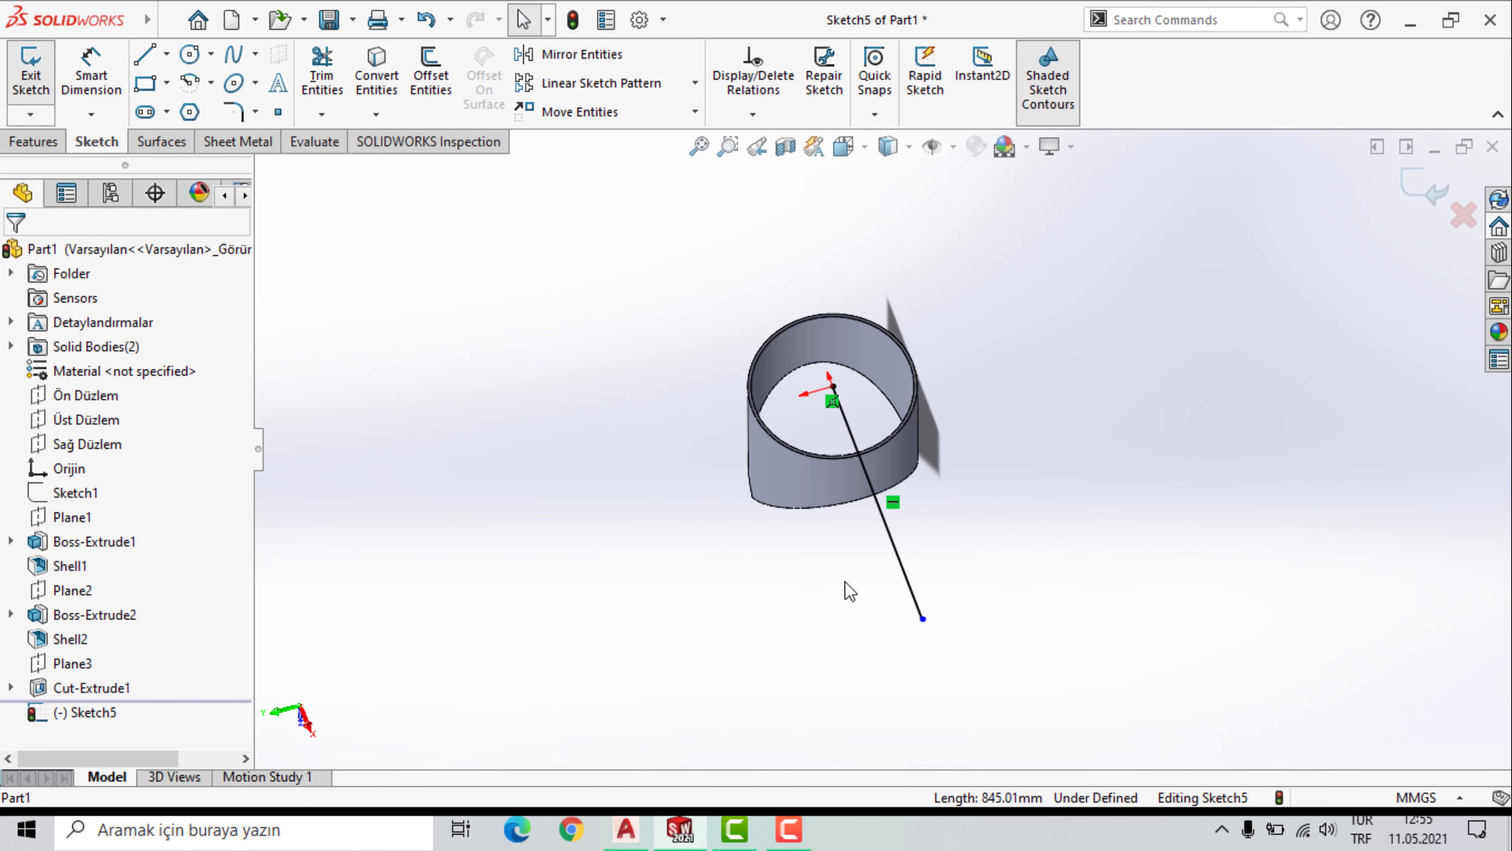
left_click(903, 563)
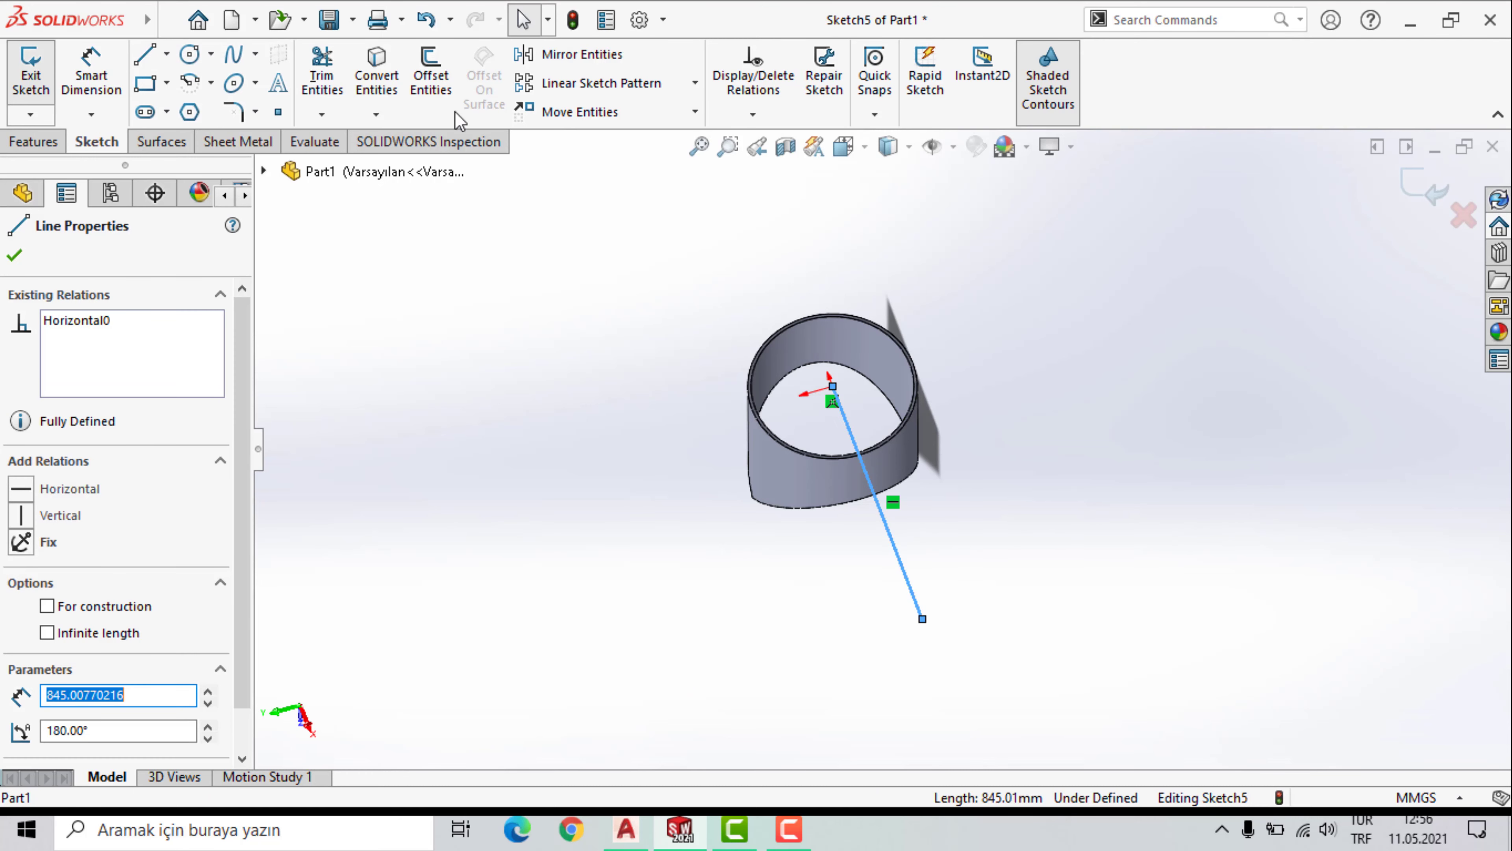
left_click(432, 83)
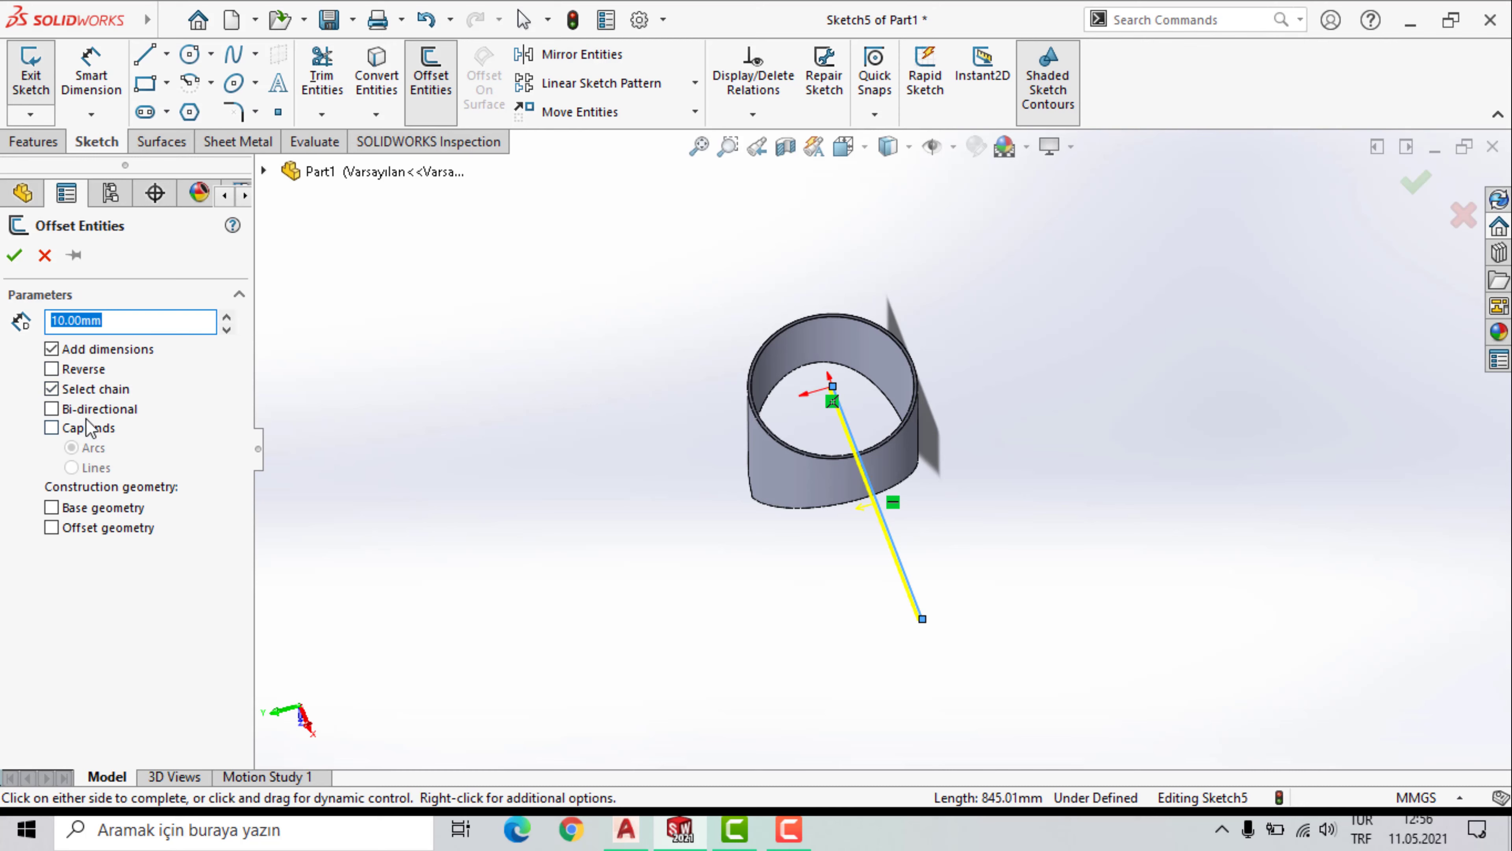
Offset the line 1 mm bi-directionally with capped ends.
left_click(52, 409)
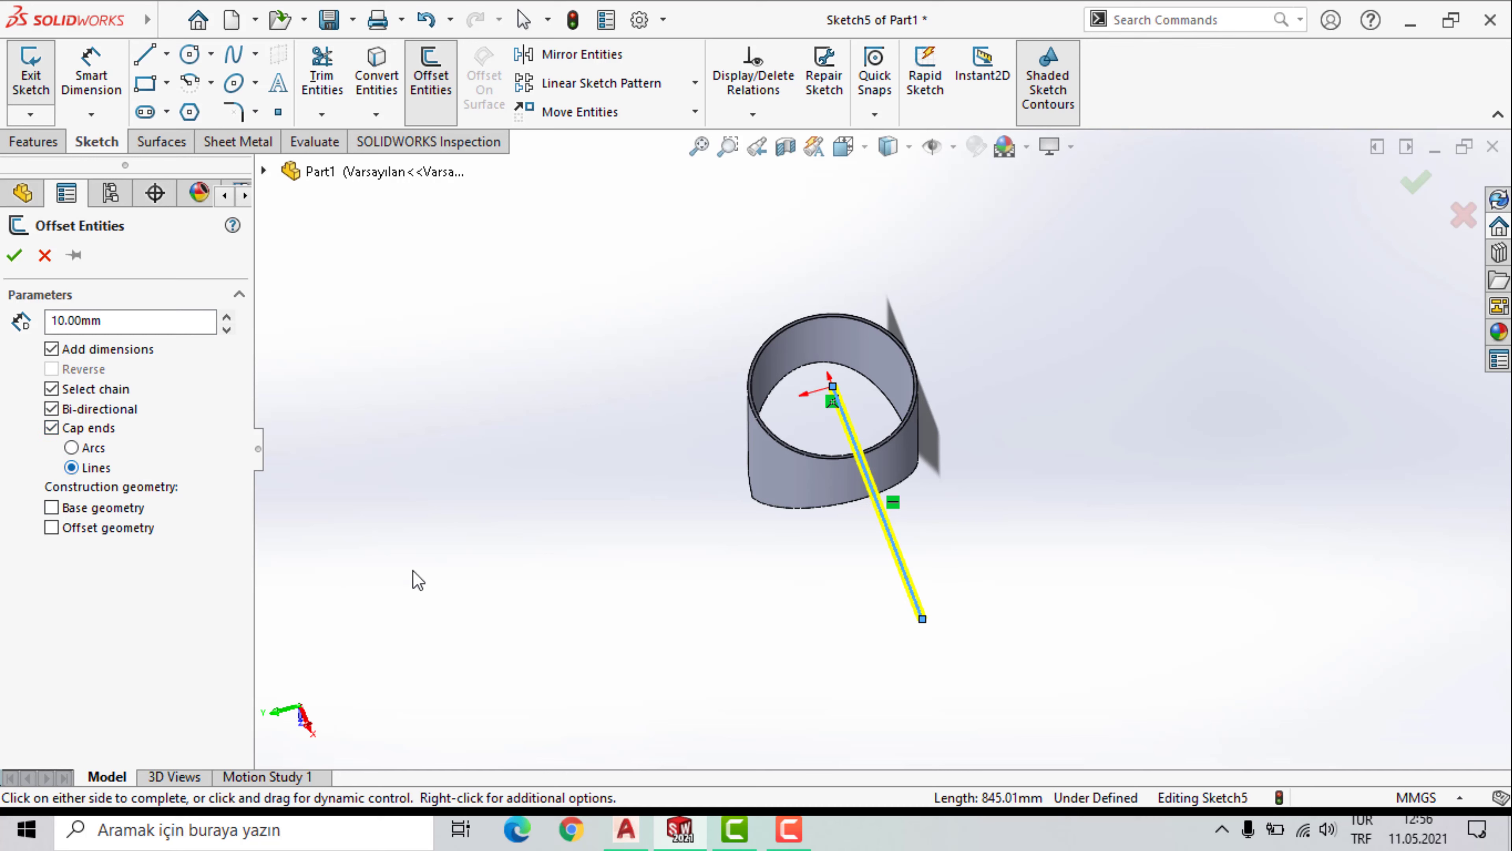
scroll(921, 625, "down", 3)
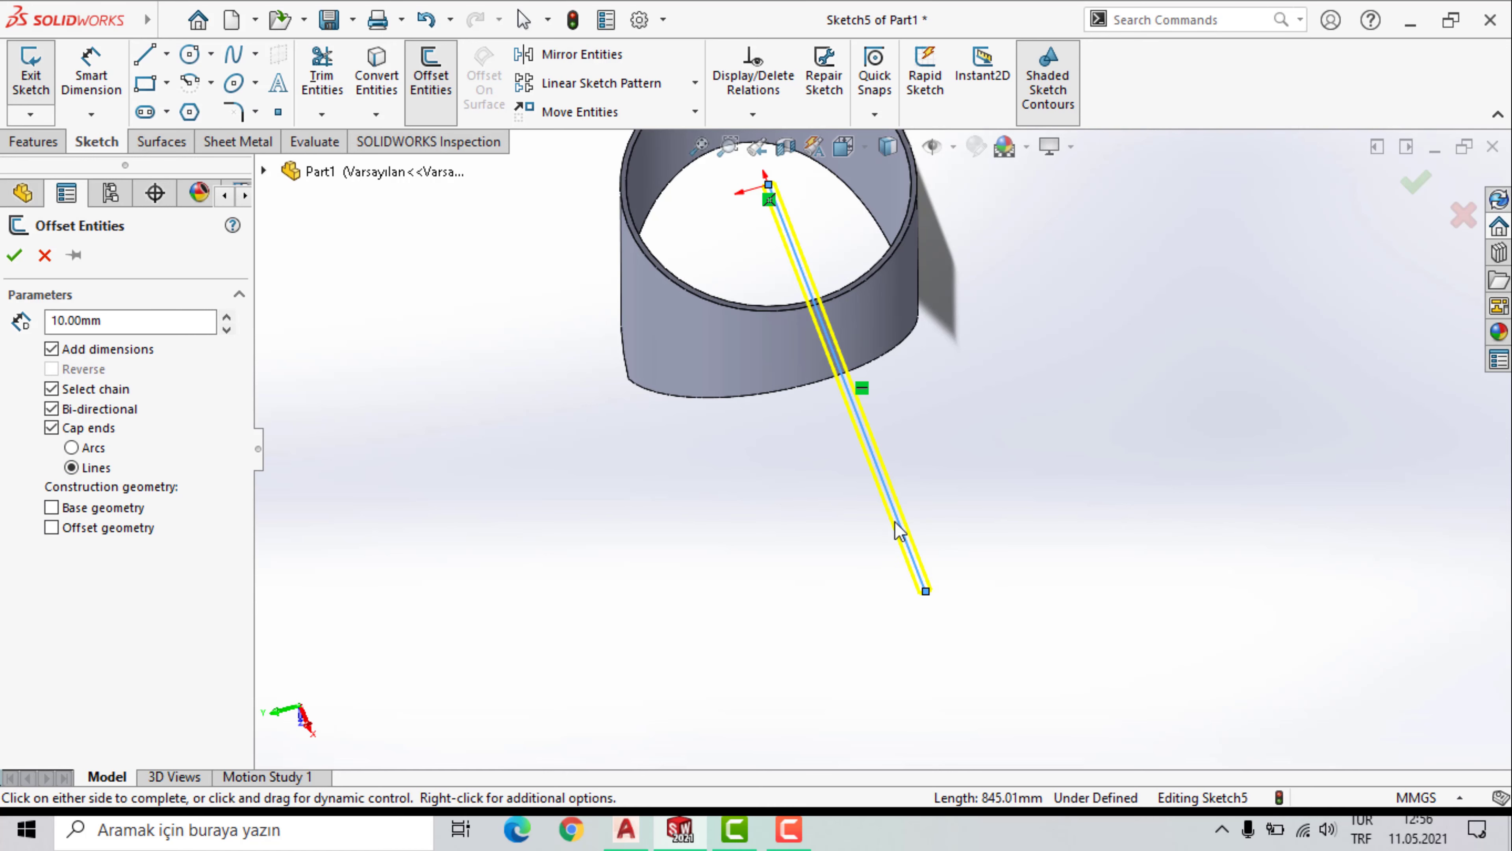
left_click(132, 320)
type("1")
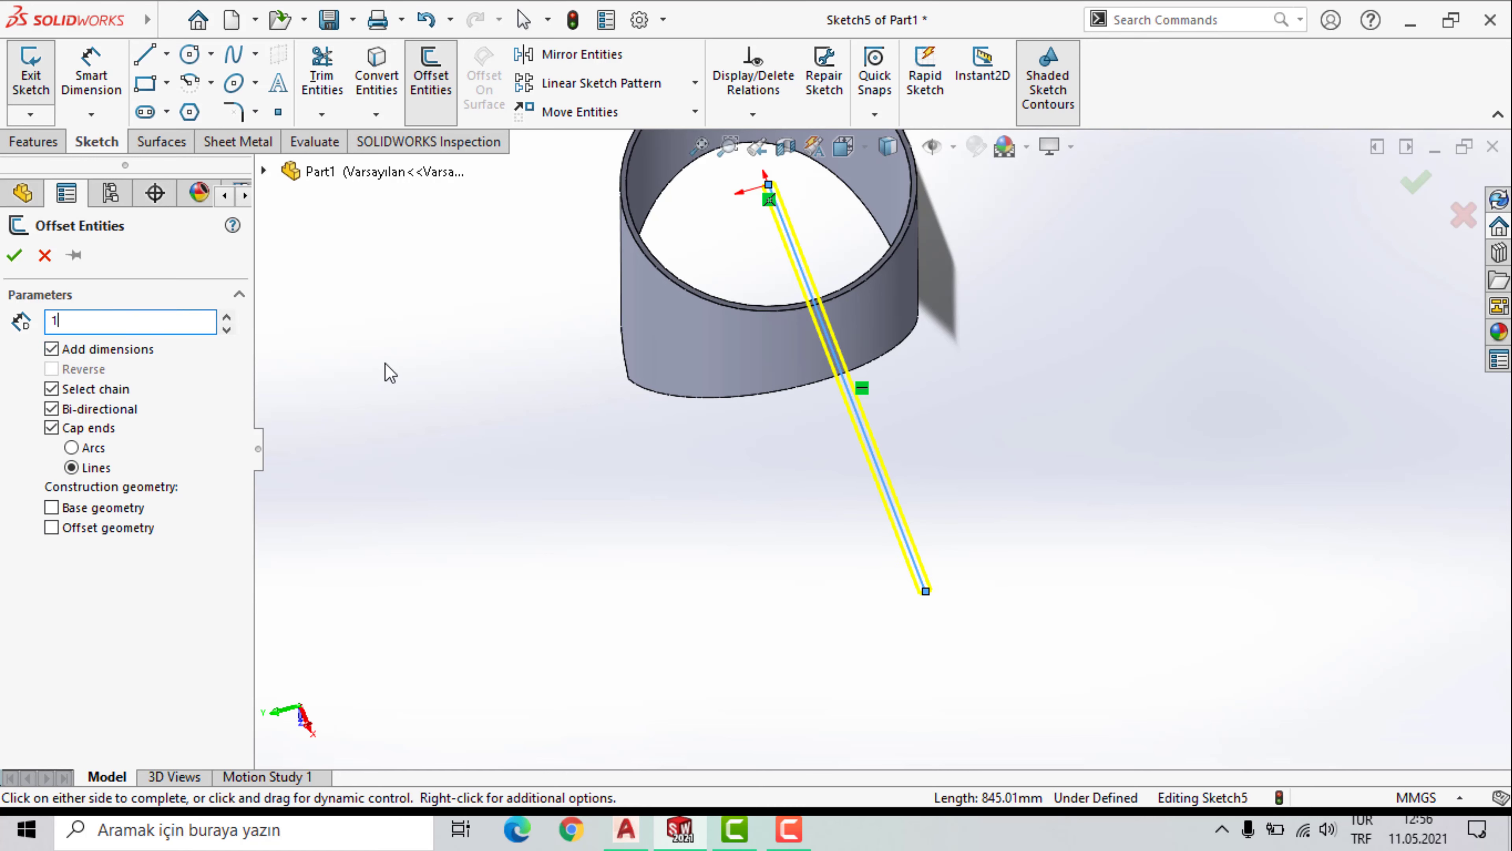
key("Return")
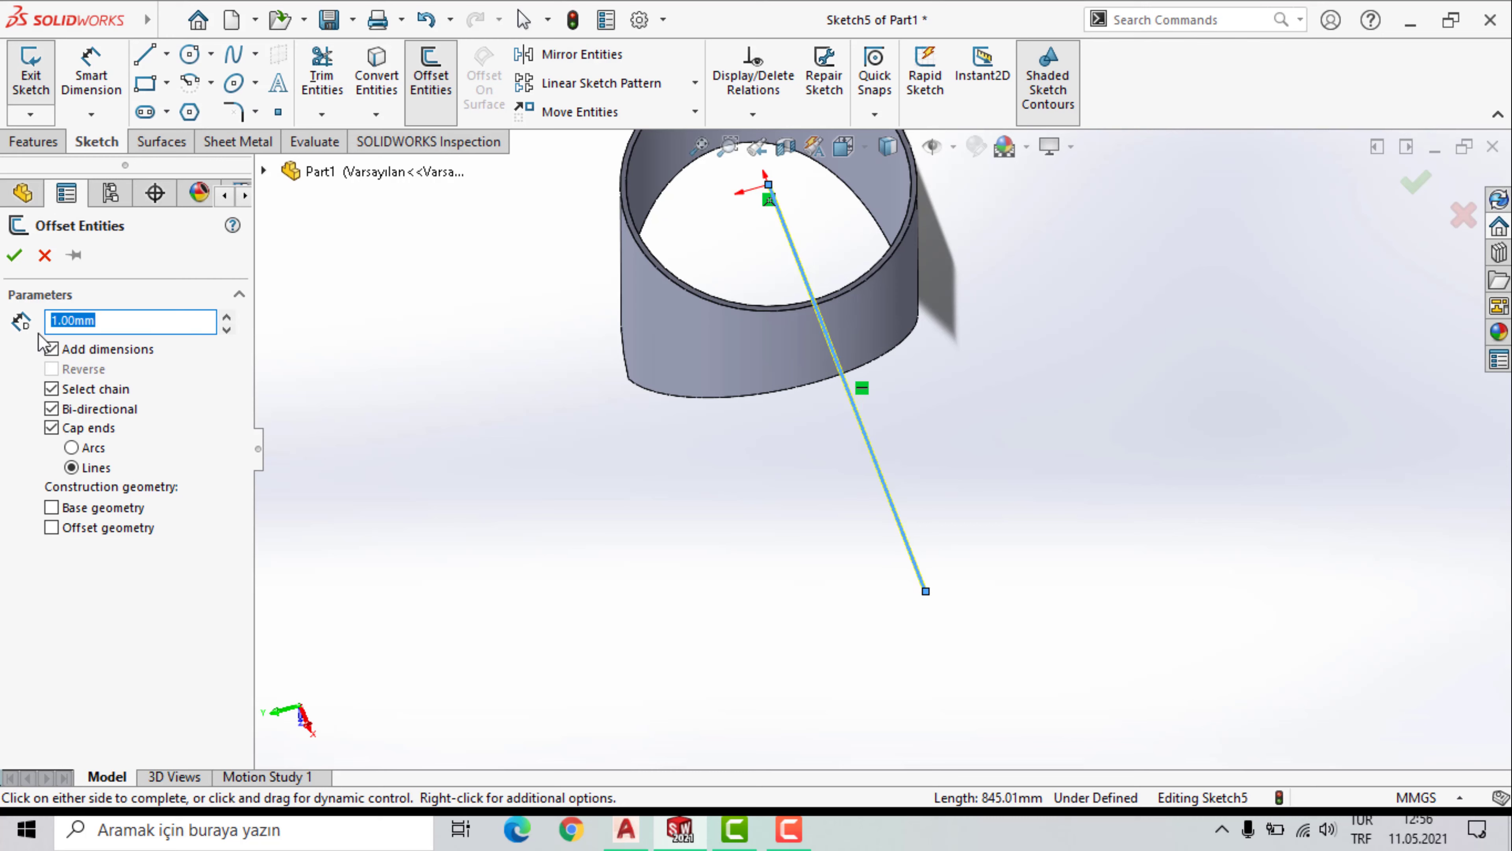
left_click(14, 256)
Delete the original centre line, leaving the thin closed slot.
scroll(888, 501, "down", 2)
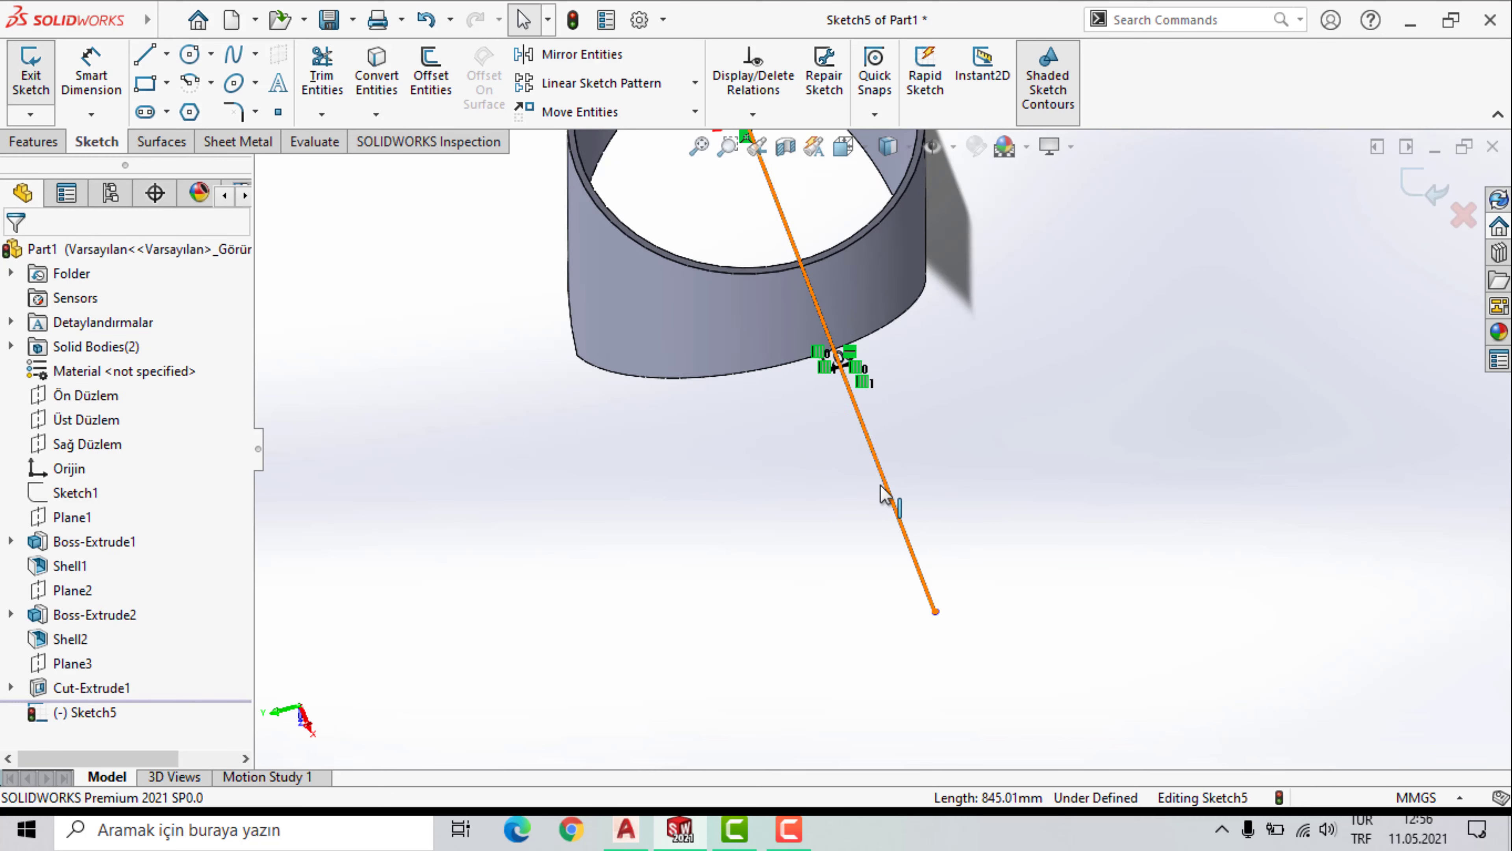
scroll(939, 484, "down", 3)
scroll(939, 483, "down", 2)
scroll(912, 574, "down", 2)
scroll(872, 618, "down", 2)
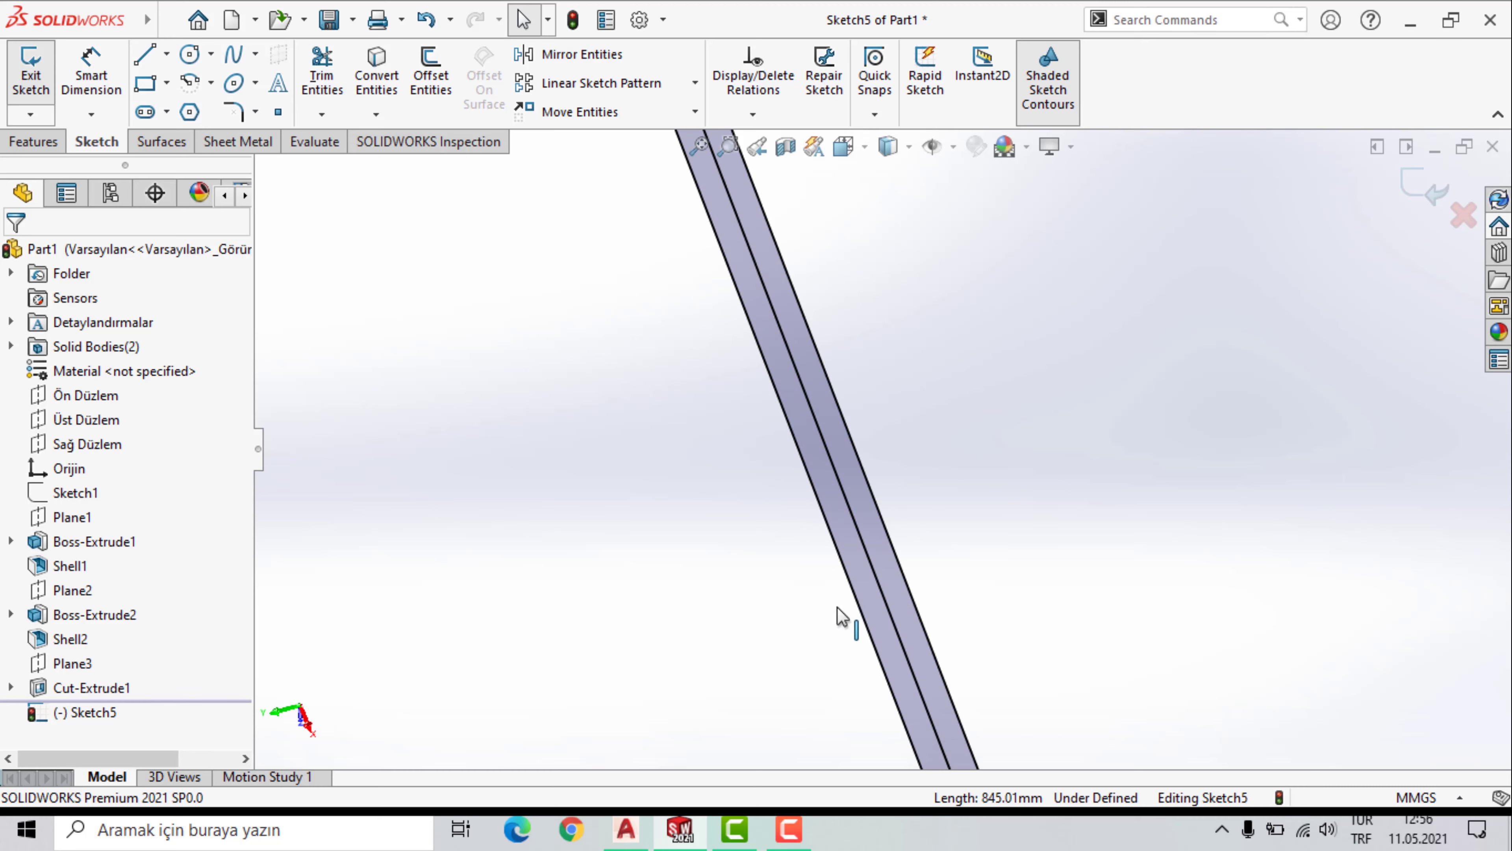
scroll(838, 608, "down", 1)
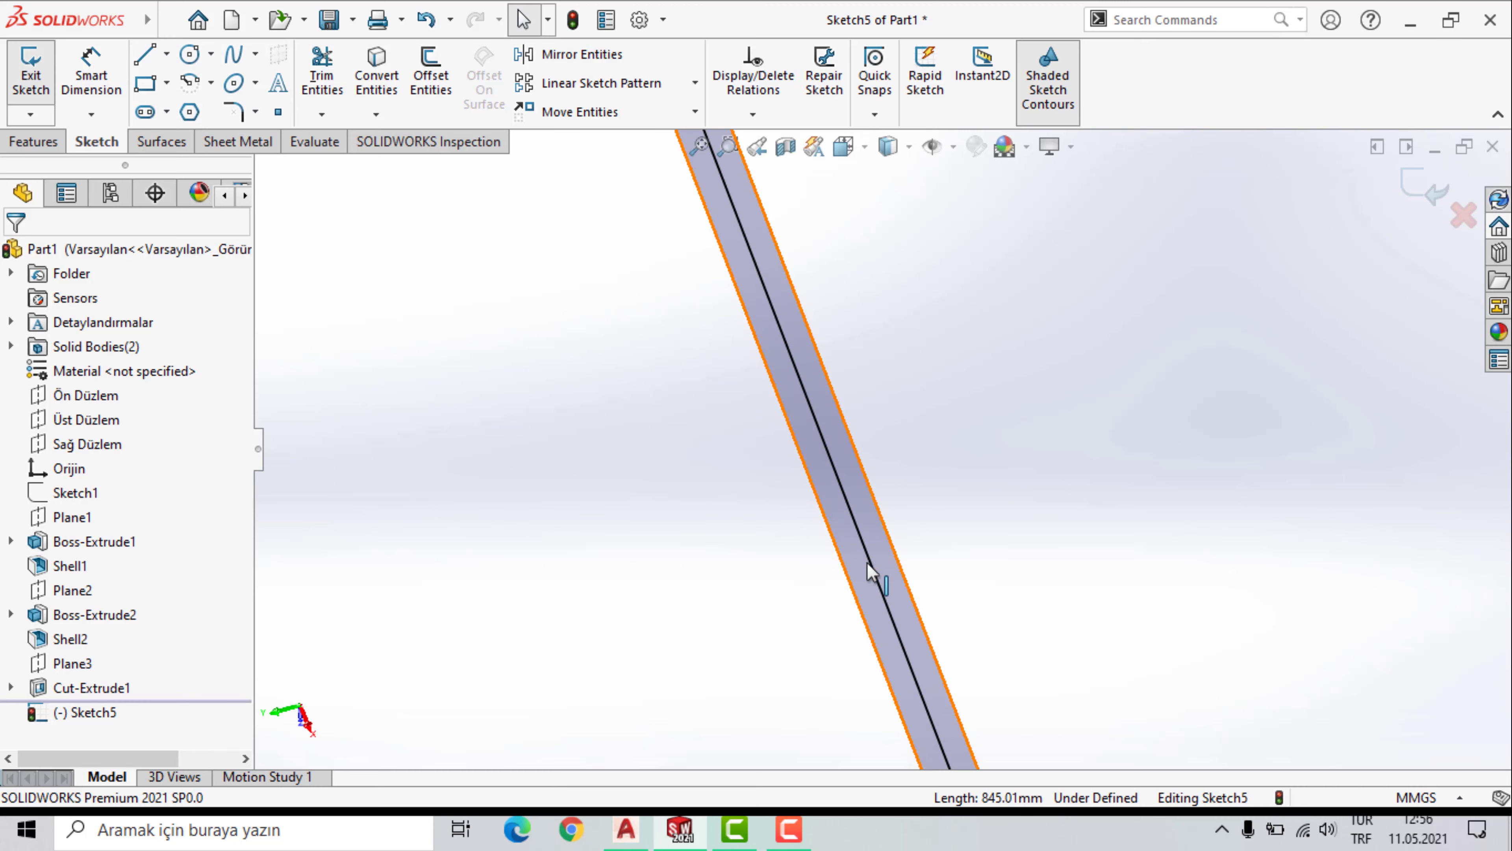
left_click(877, 580)
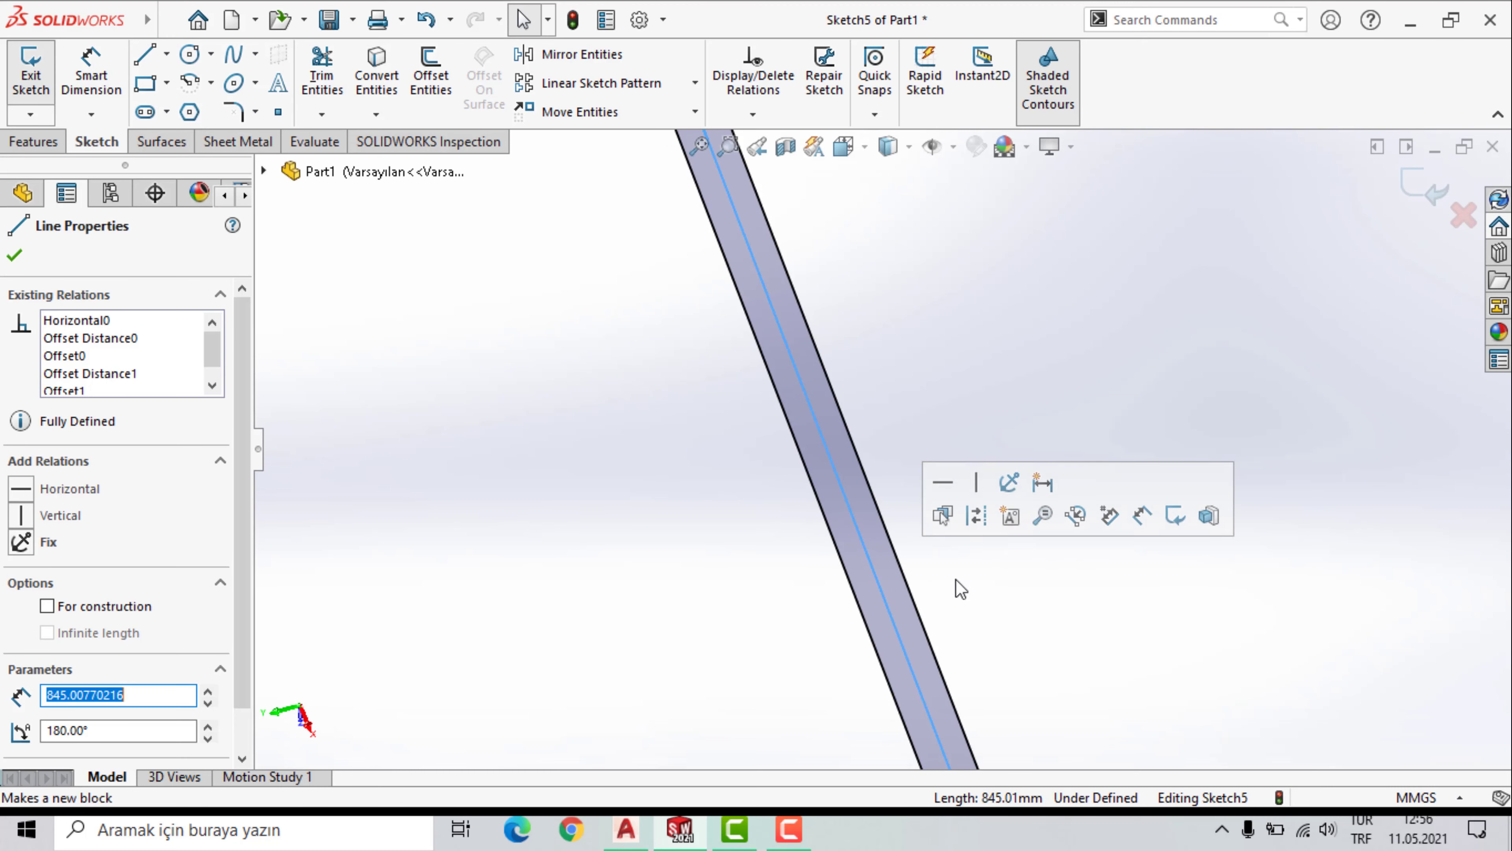
key("Delete")
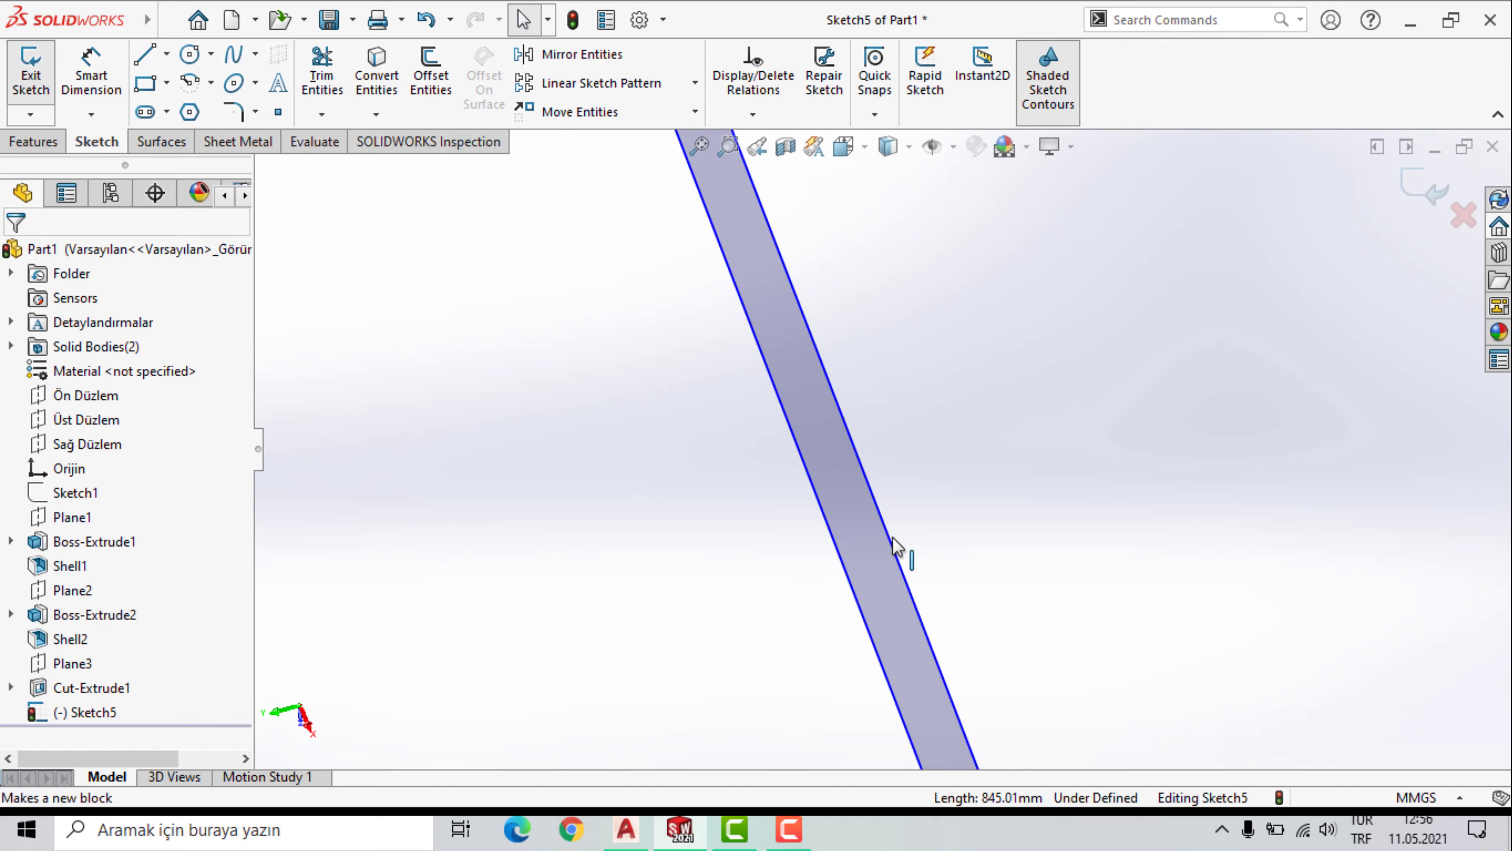
scroll(888, 551, "up", 3)
scroll(929, 530, "up", 5)
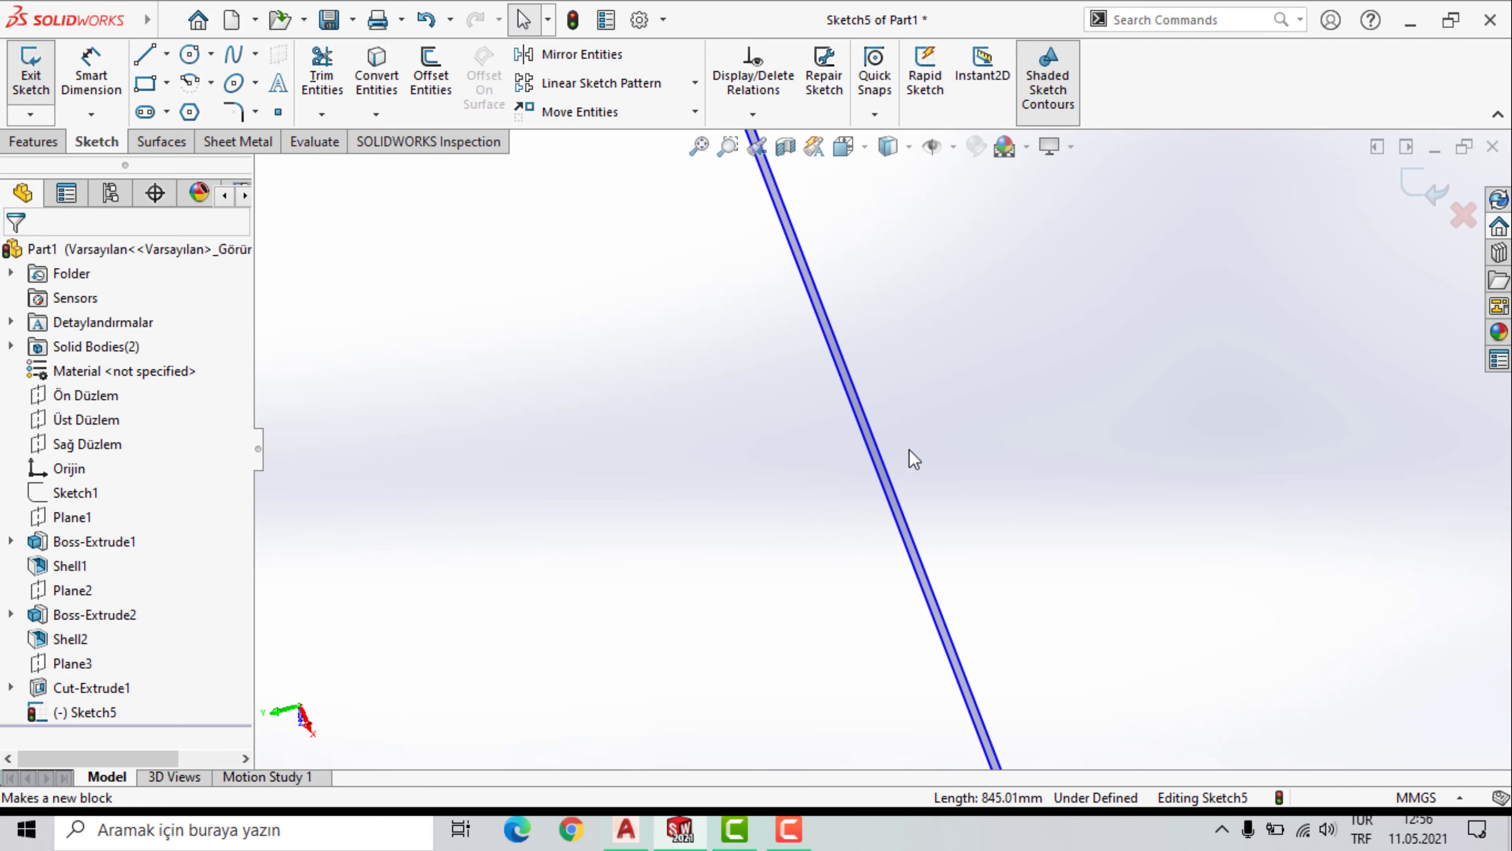
scroll(923, 461, "up", 2)
scroll(920, 476, "up", 3)
scroll(845, 459, "up", 2)
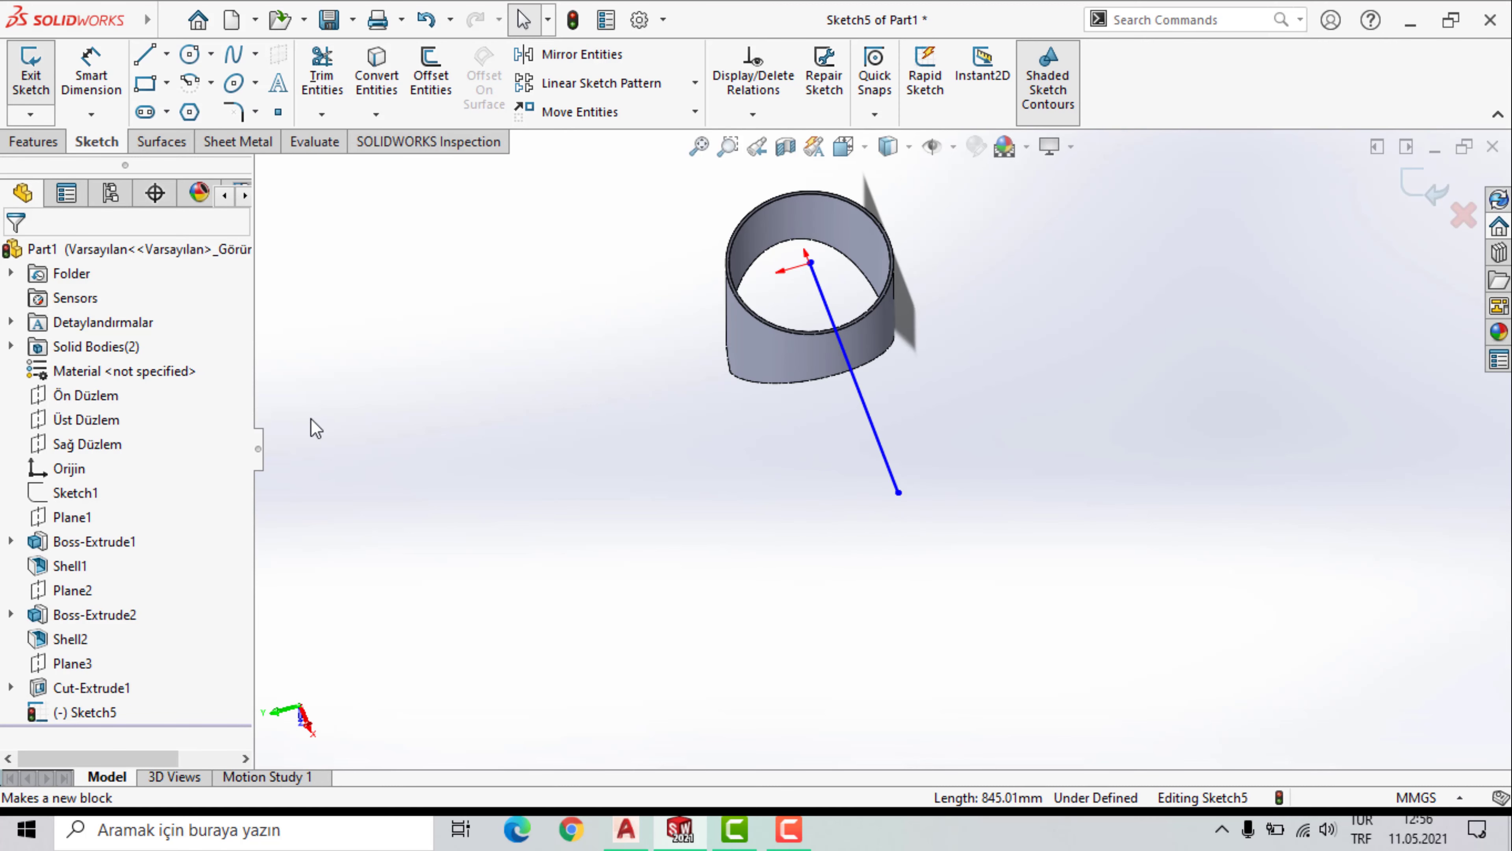
Cut the Sketch5 slot Through All to slit the branch tube's wall.
left_click(41, 145)
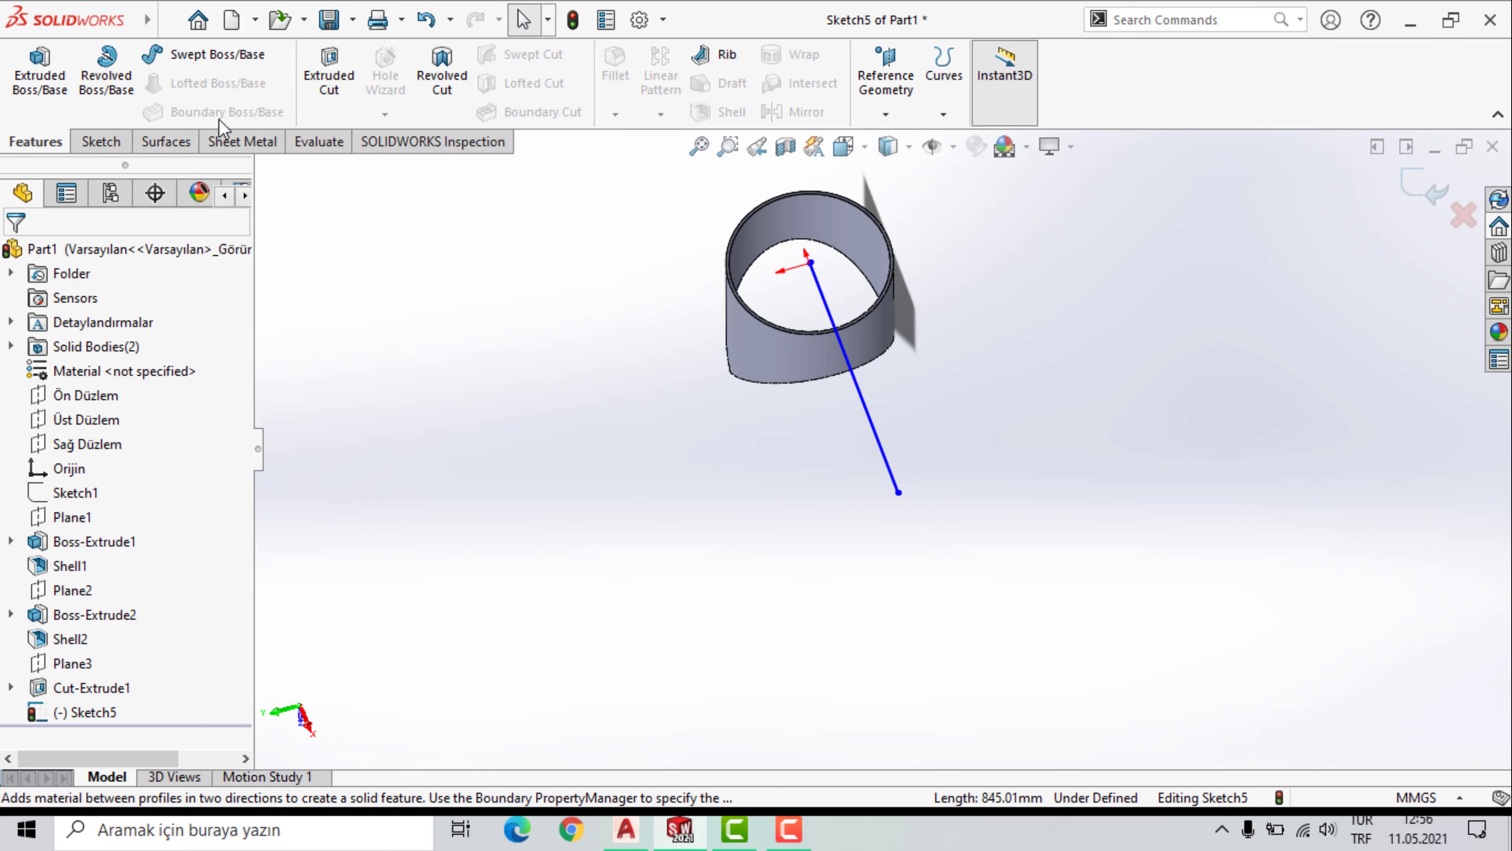
left_click(334, 65)
mouse_move(763, 578)
middle_mouse_down()
mouse_move(736, 492)
mouse_move(760, 510)
middle_mouse_up()
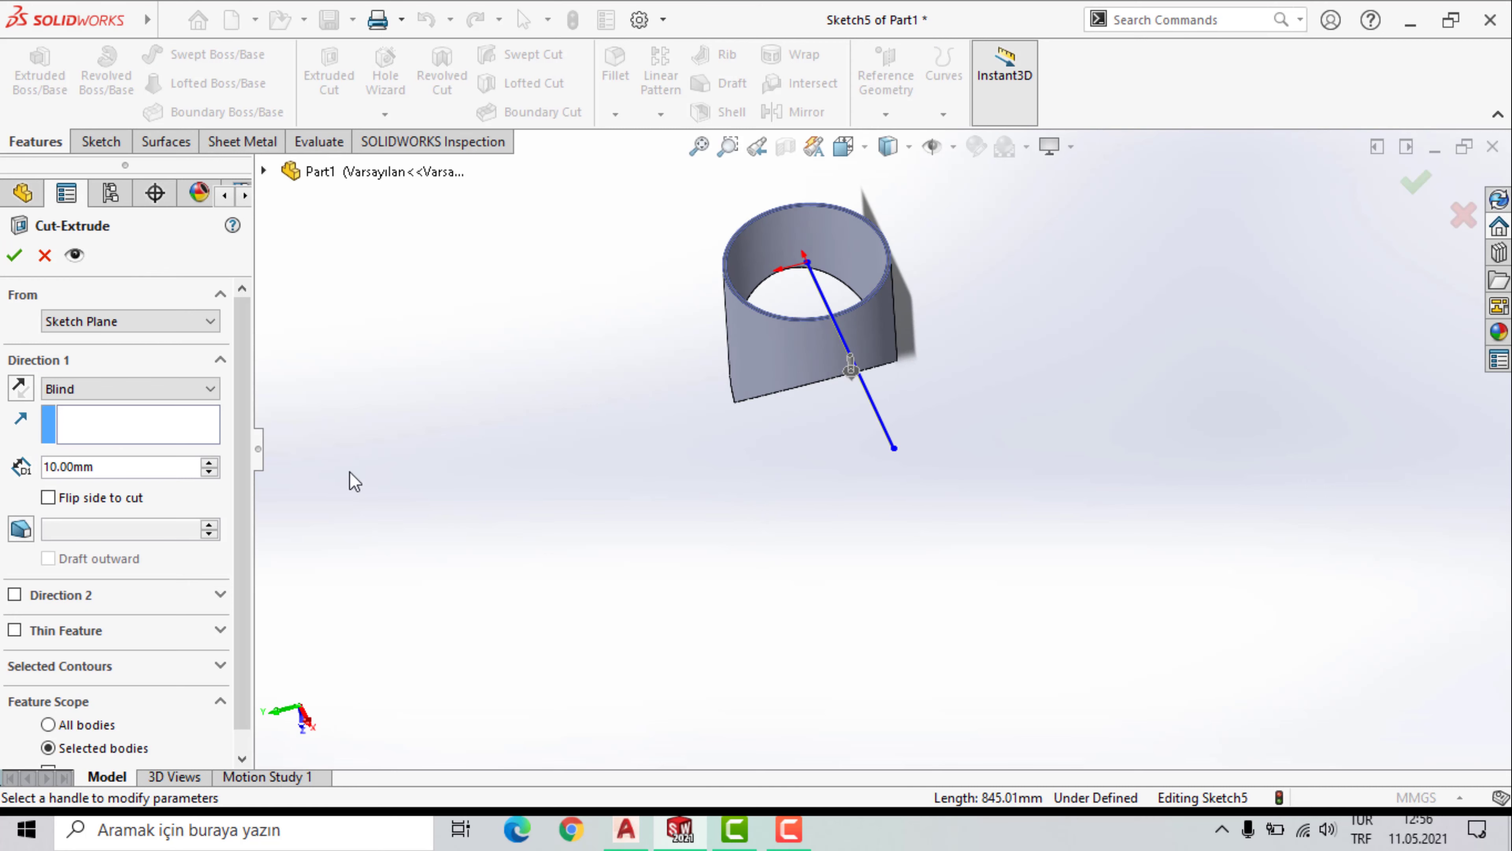
left_click(209, 391)
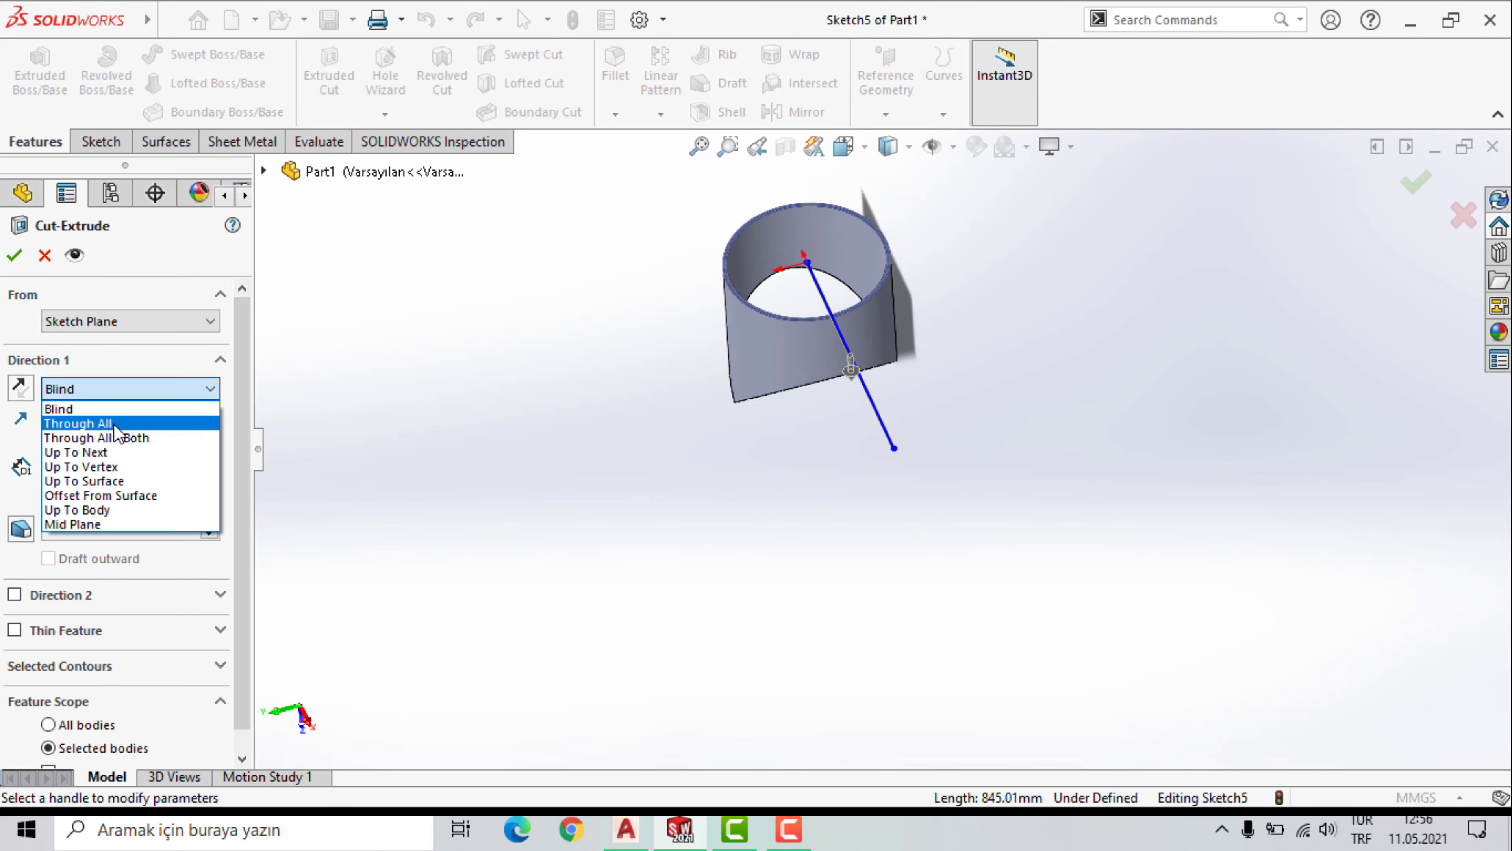
left_click(96, 423)
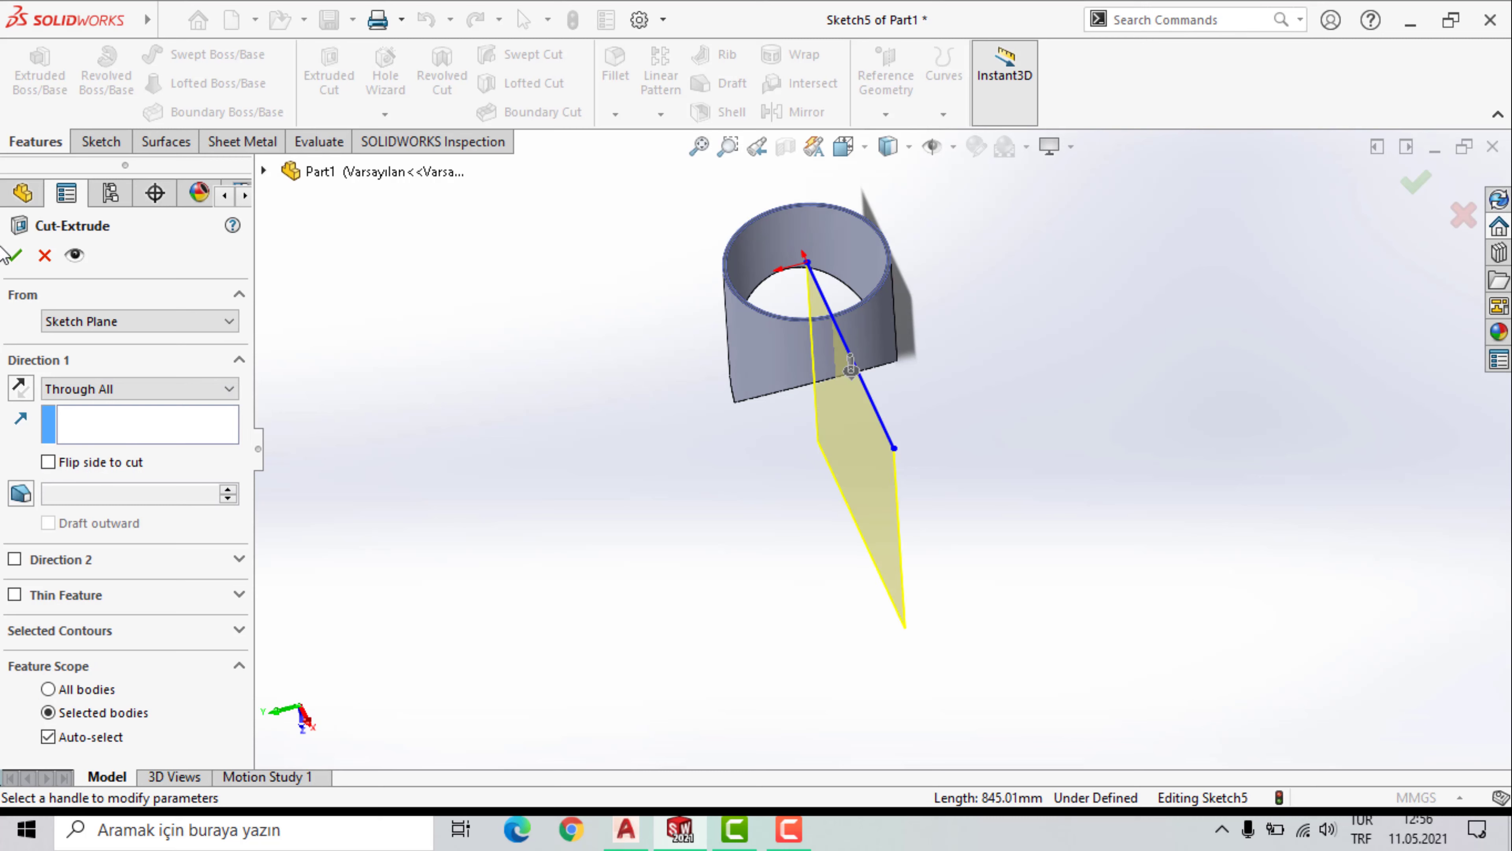
left_click(10, 258)
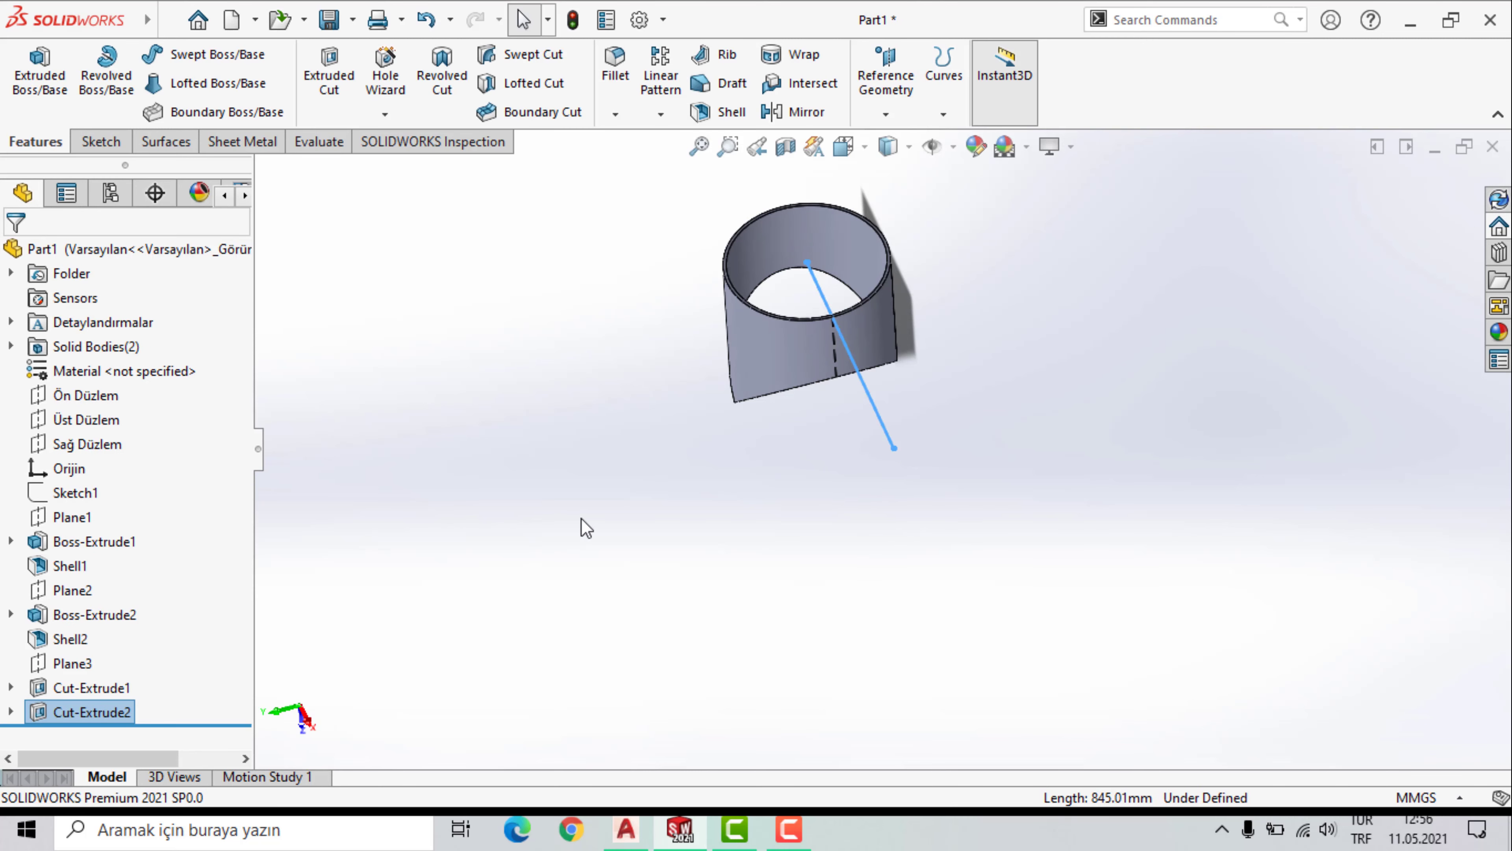
left_click(712, 536)
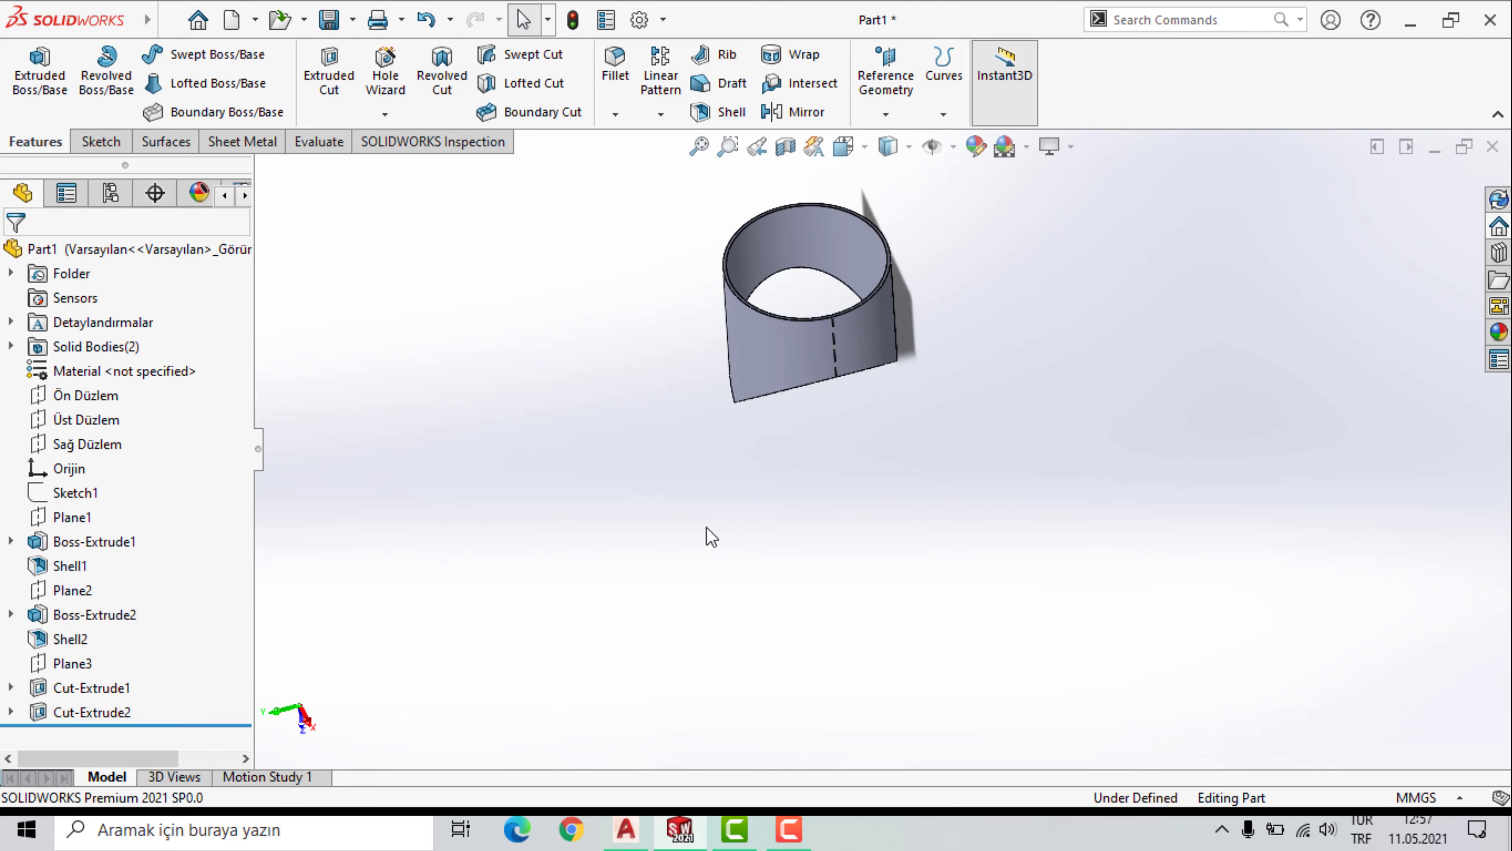
Insert Bends on the slit branch tube, fixing one slit edge, to make it sheet metal.
left_click(252, 146)
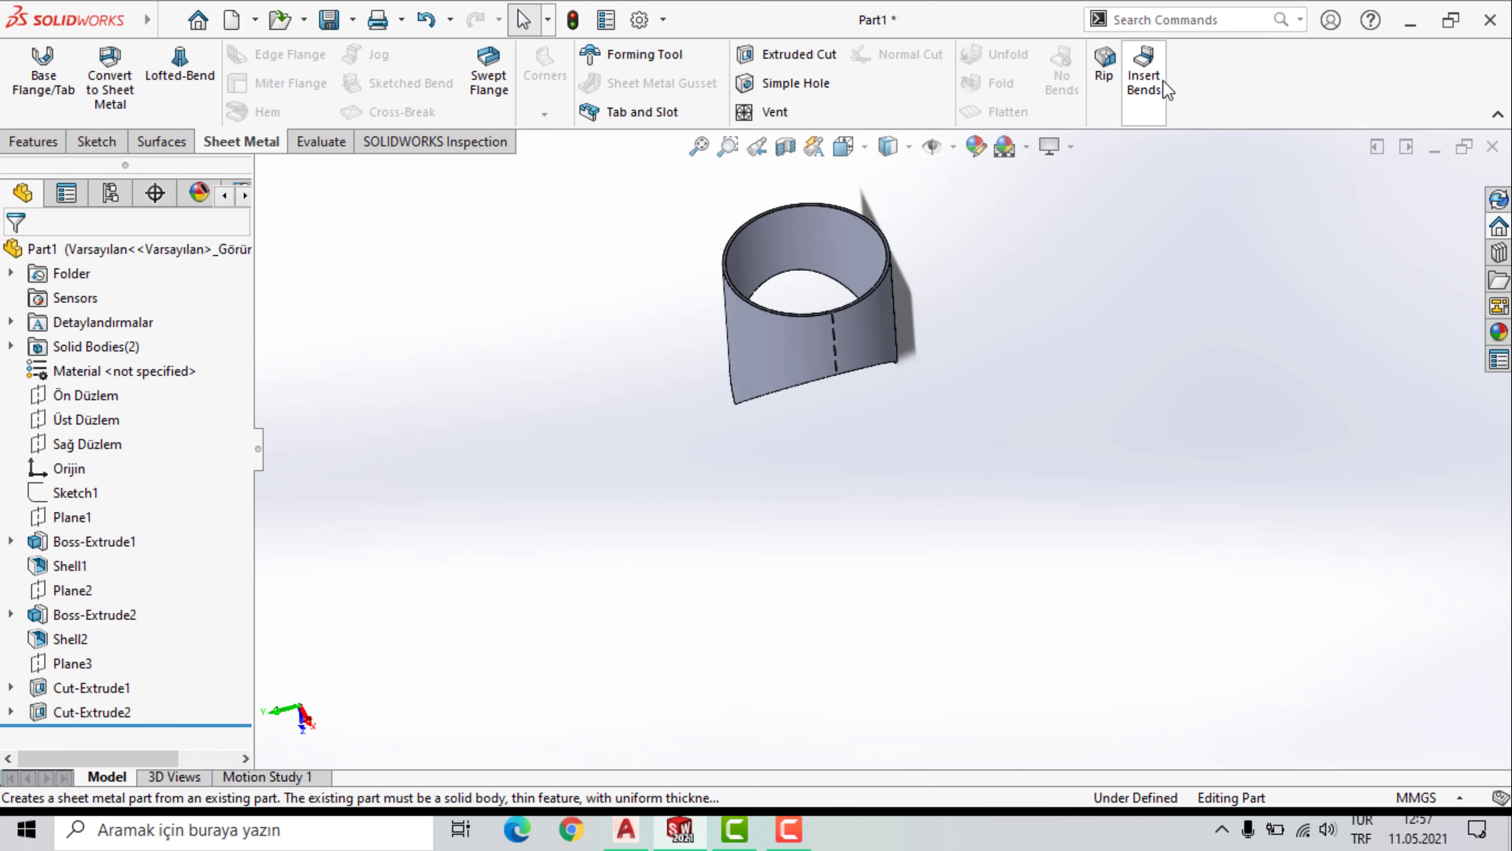
left_click(1150, 56)
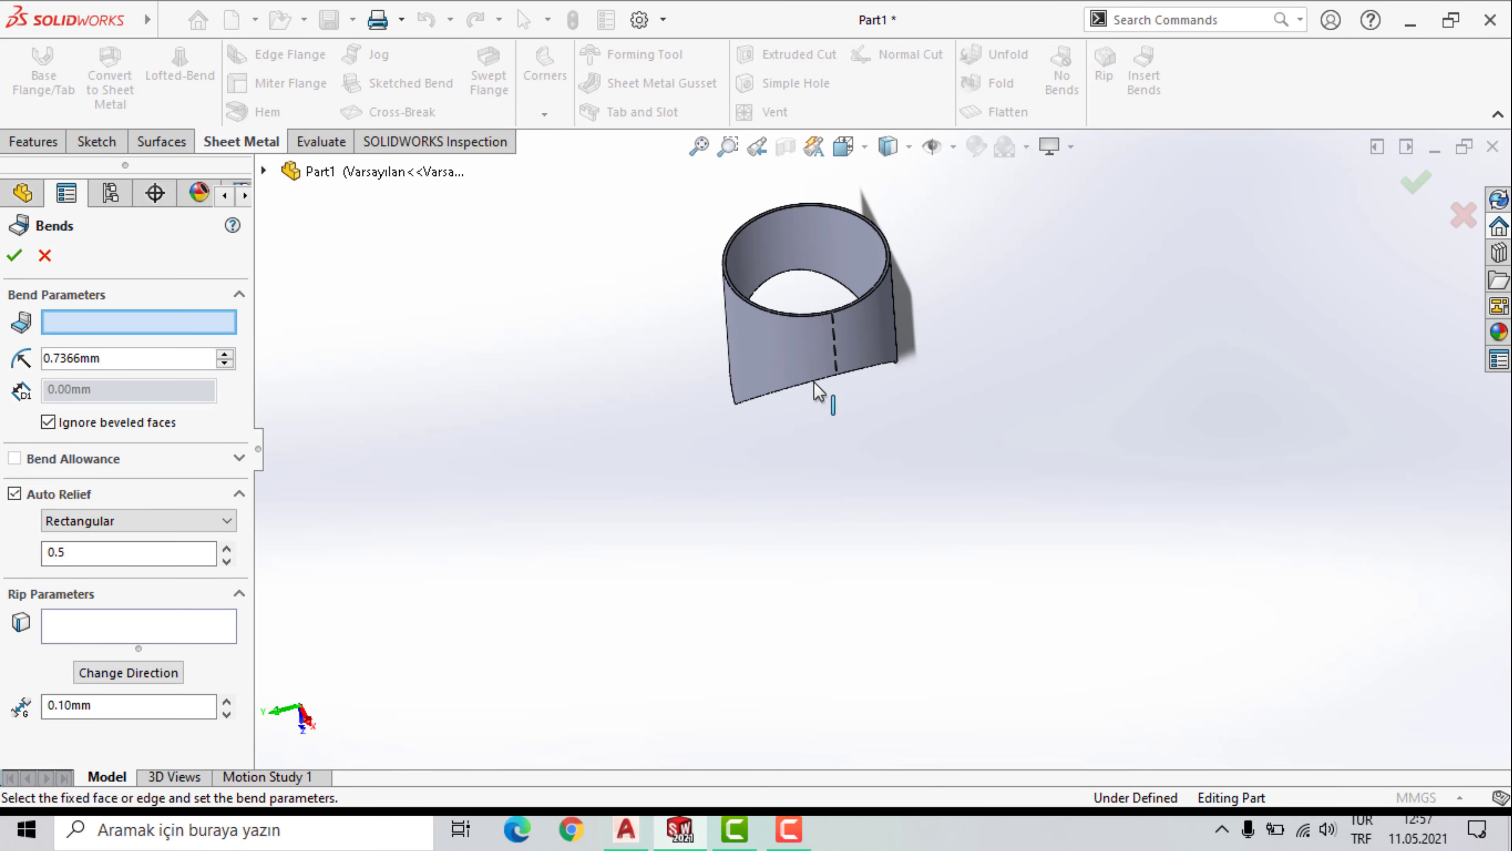
scroll(846, 379, "down", 2)
scroll(863, 334, "down", 3)
scroll(745, 382, "down", 3)
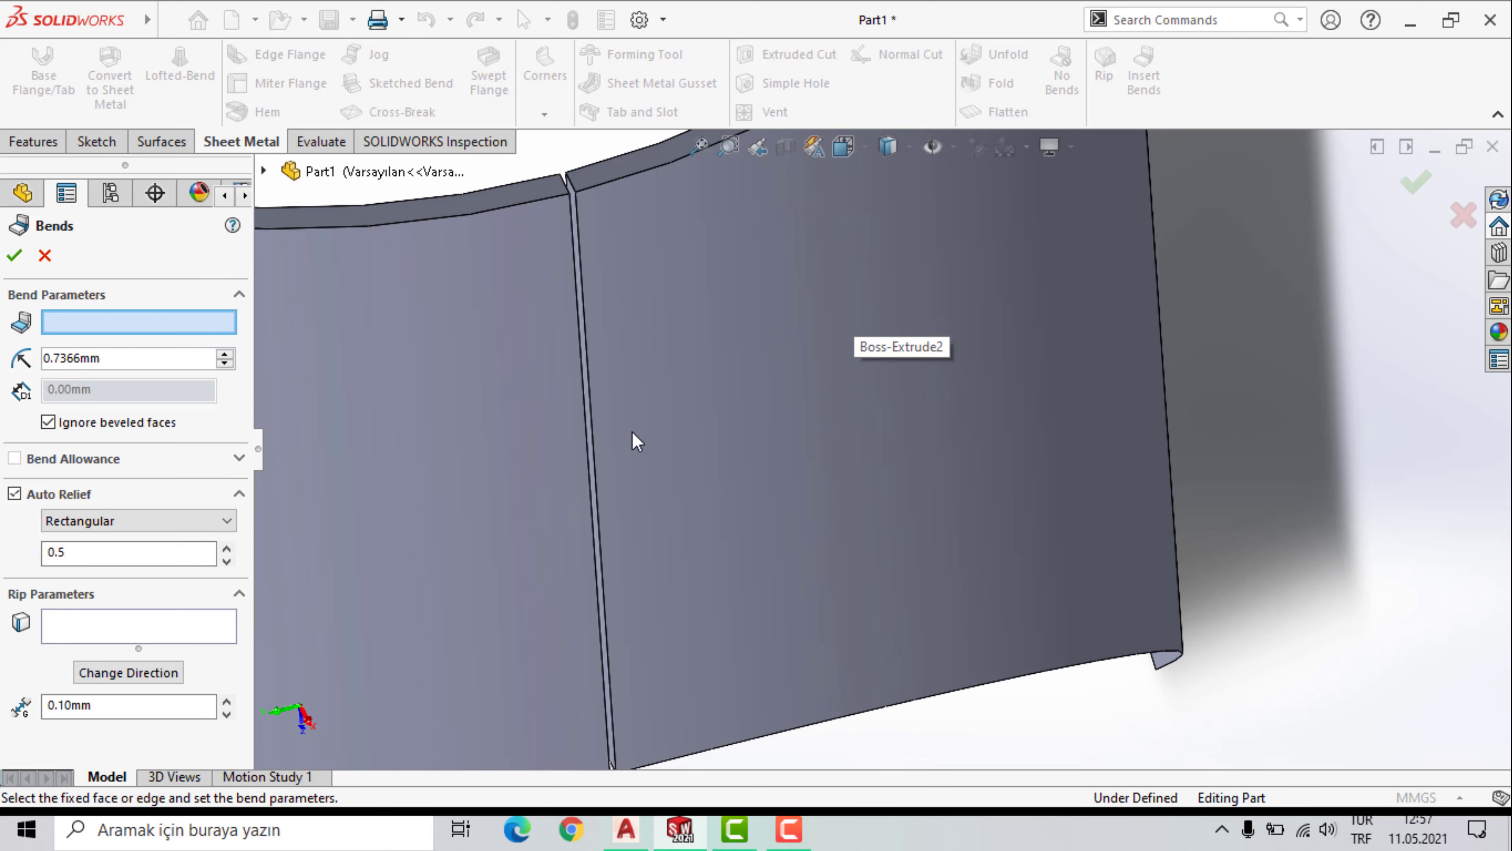
left_click(601, 493)
scroll(614, 503, "up", 2)
scroll(649, 516, "up", 3)
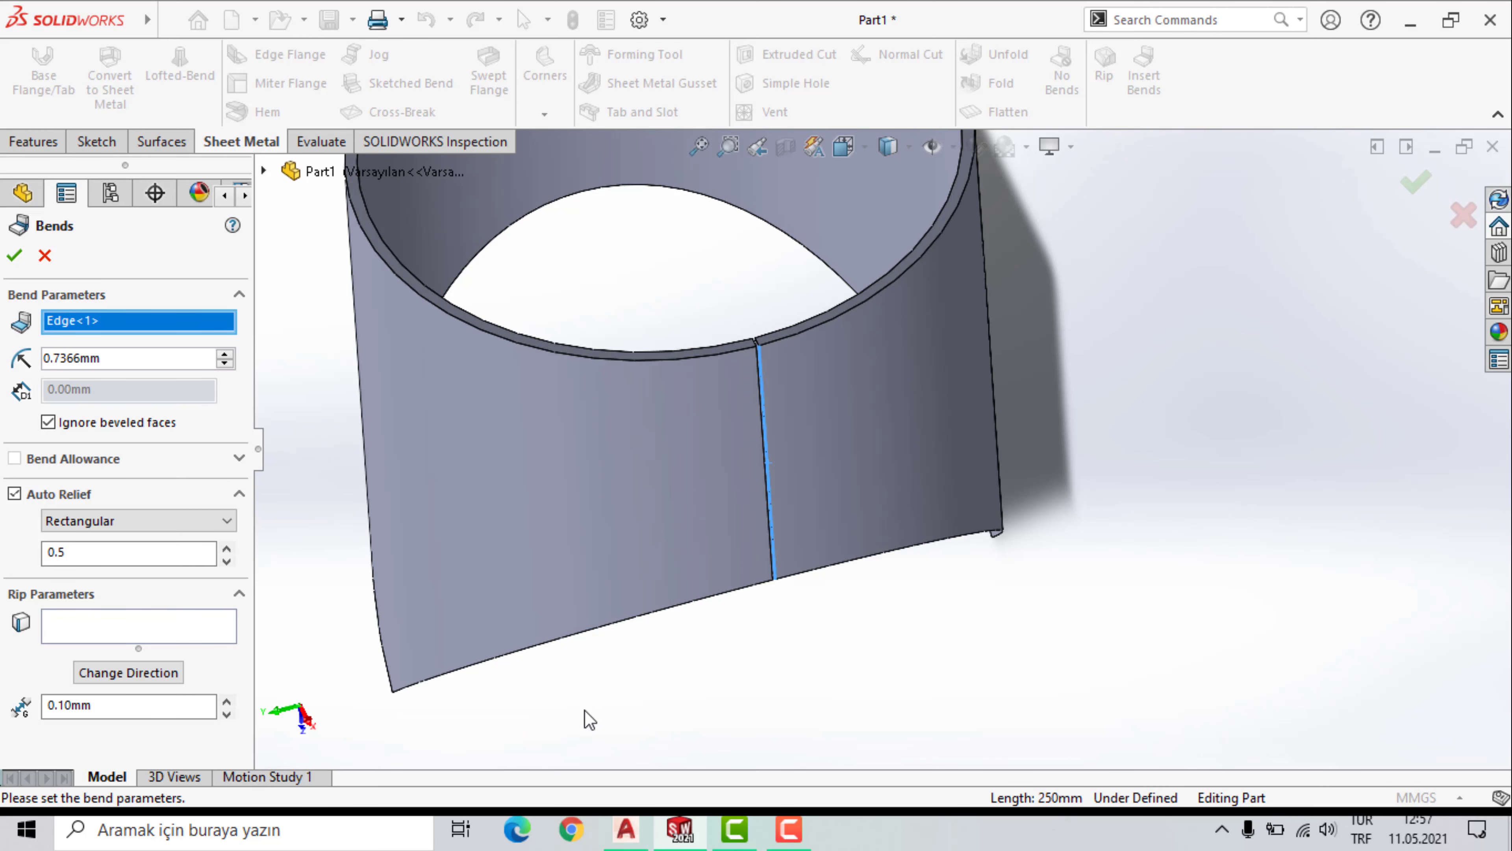
left_click(16, 258)
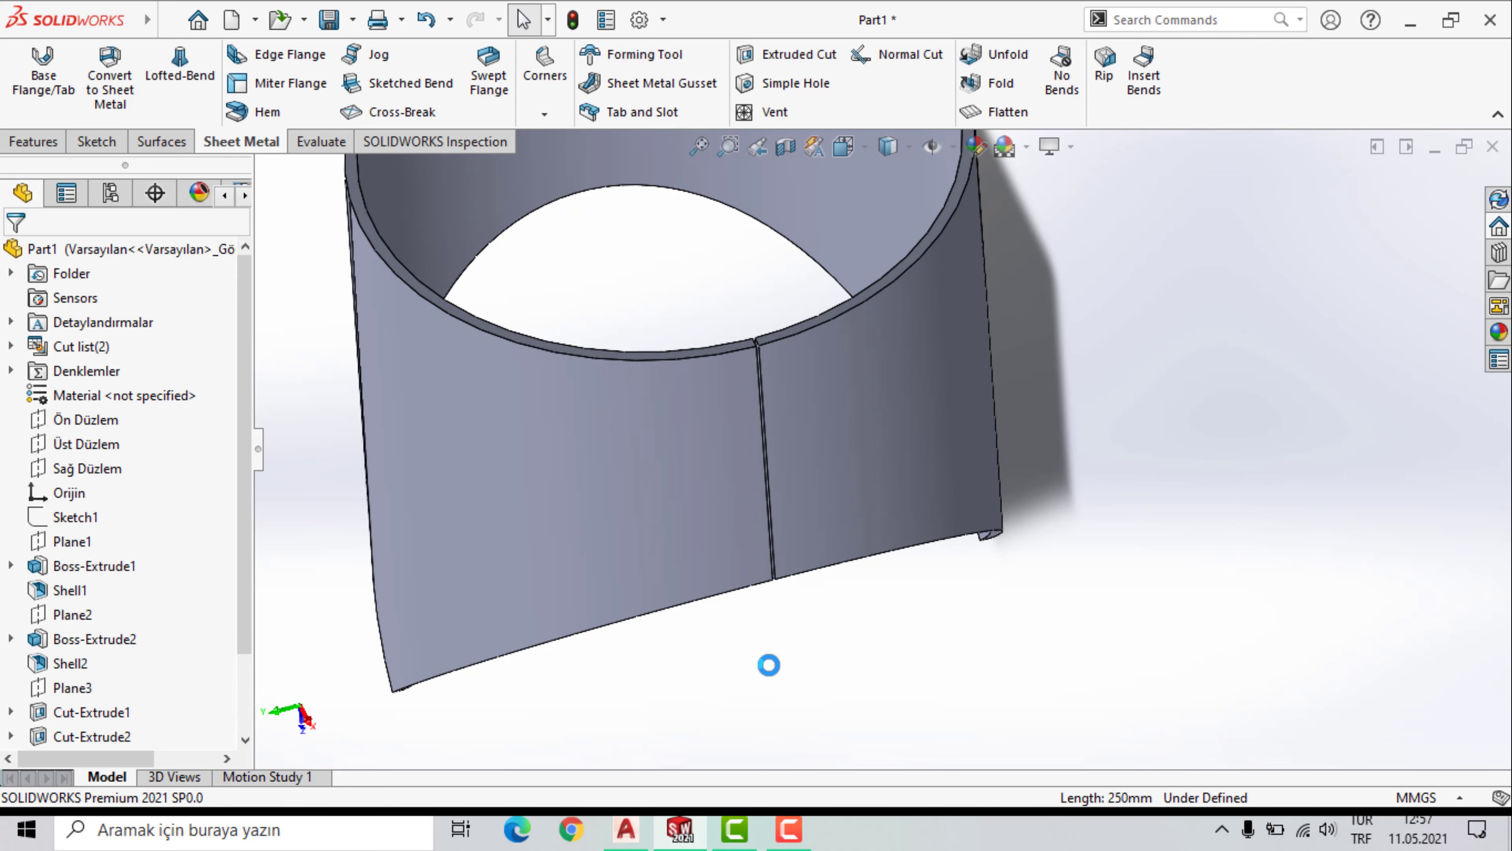
Flatten the branch into its wavy flat pattern, fit it to view, then bring up AutoCAD.
key("f")
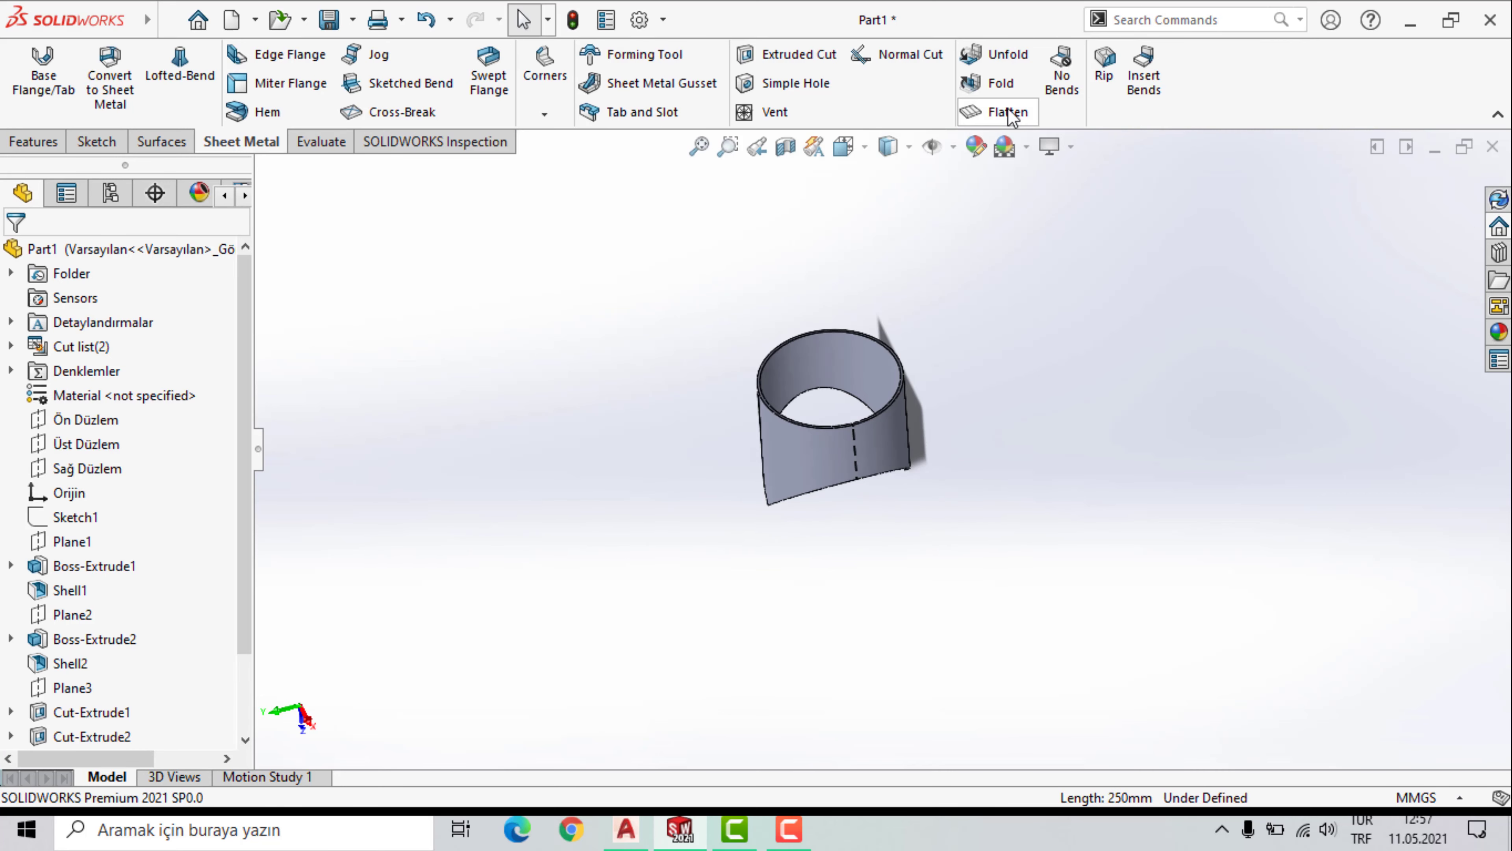
left_click(1007, 109)
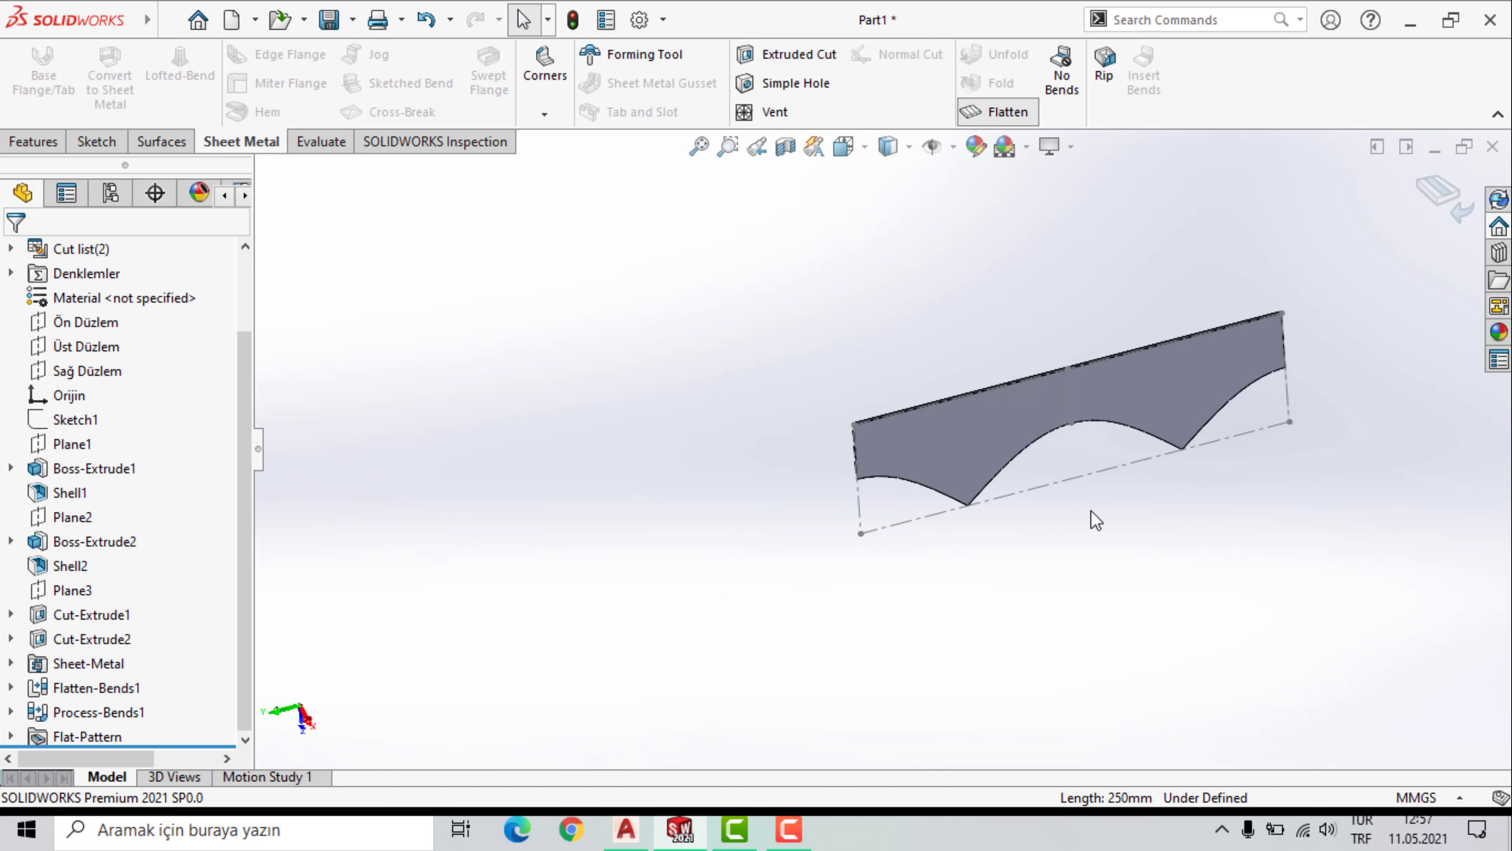
mouse_move(1213, 561)
middle_mouse_down()
mouse_move(899, 37)
mouse_move(1064, 539)
middle_mouse_up()
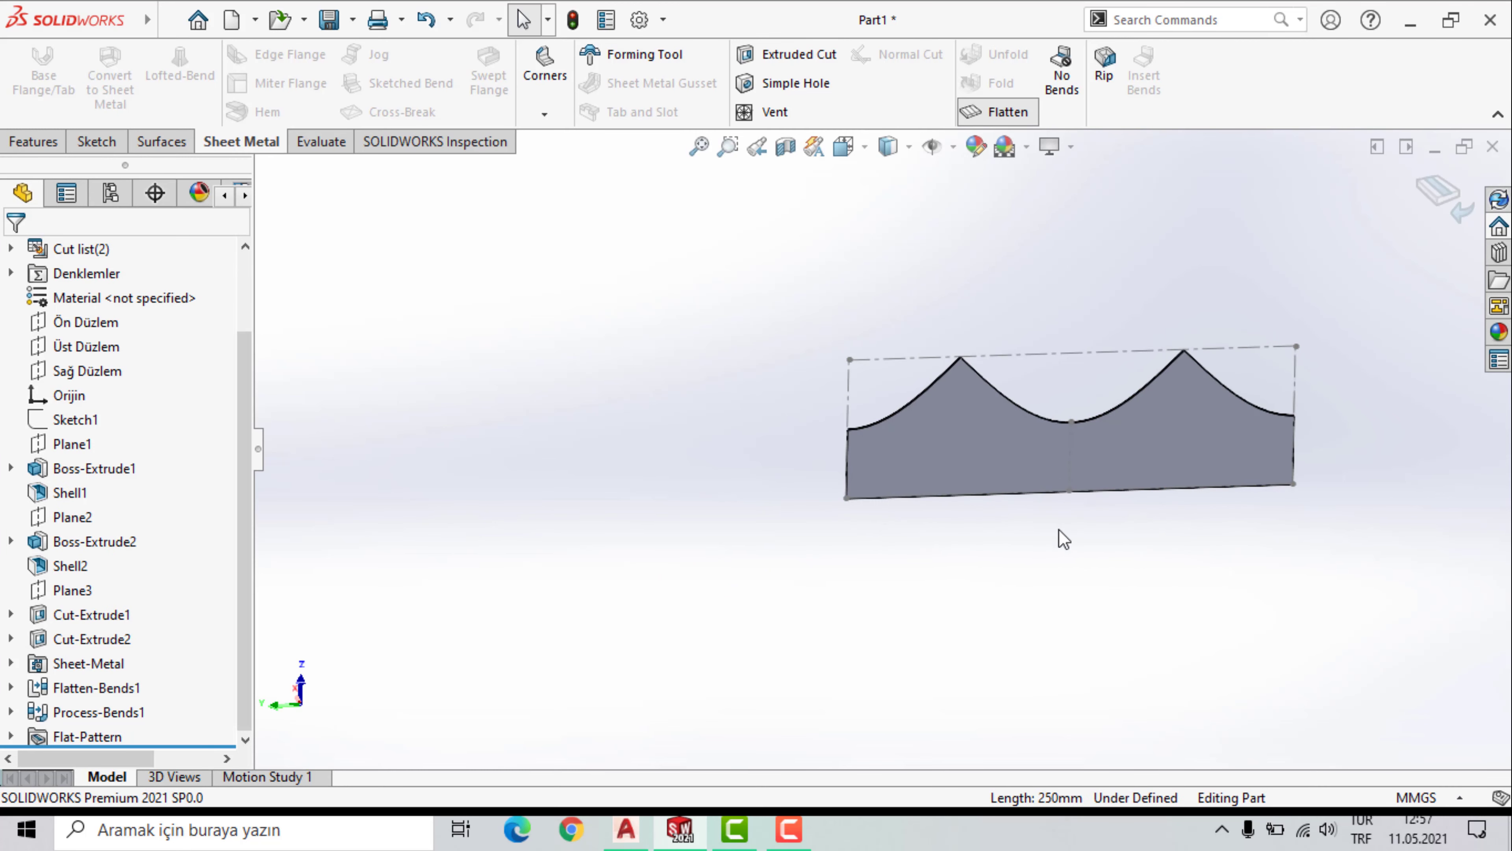
key("f")
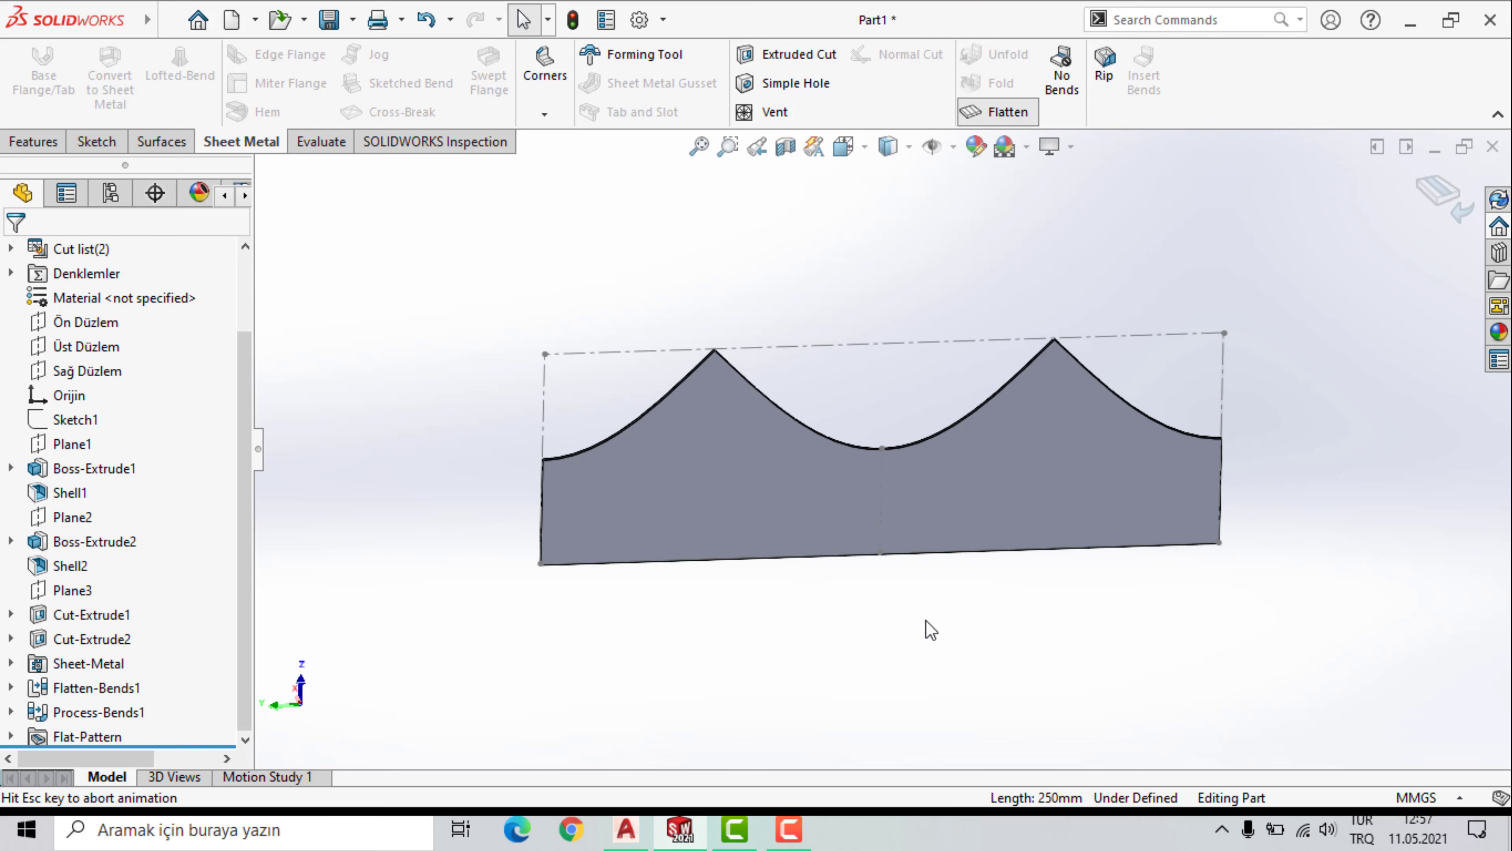
left_click(625, 840)
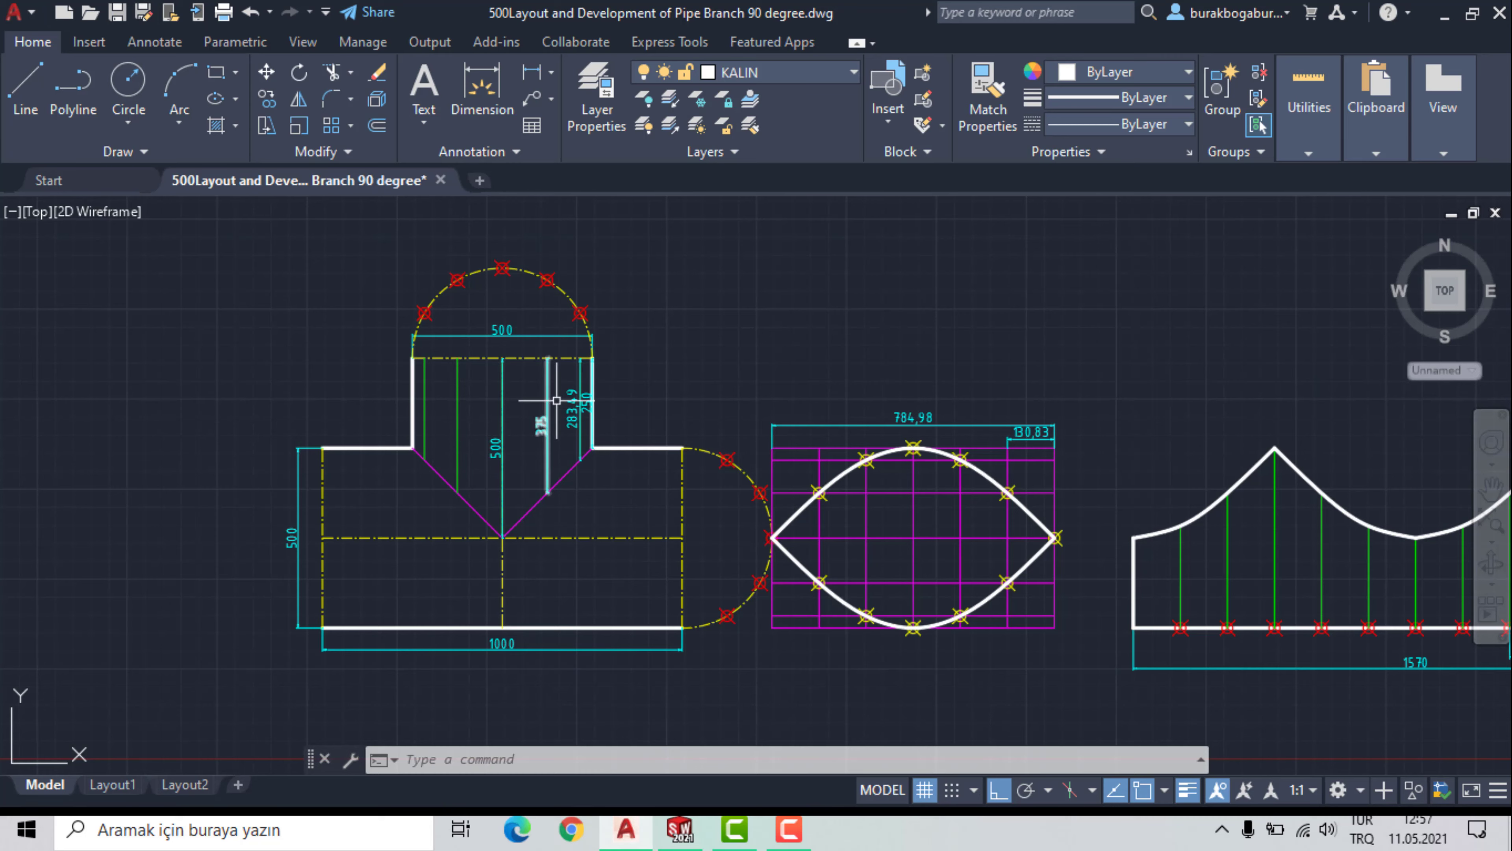
Pan to the 1570 mm development pattern in AutoCAD, then return to SOLIDWORKS.
middle_click_drag(1175, 581, 871, 551)
middle_click_drag(1098, 506, 979, 493)
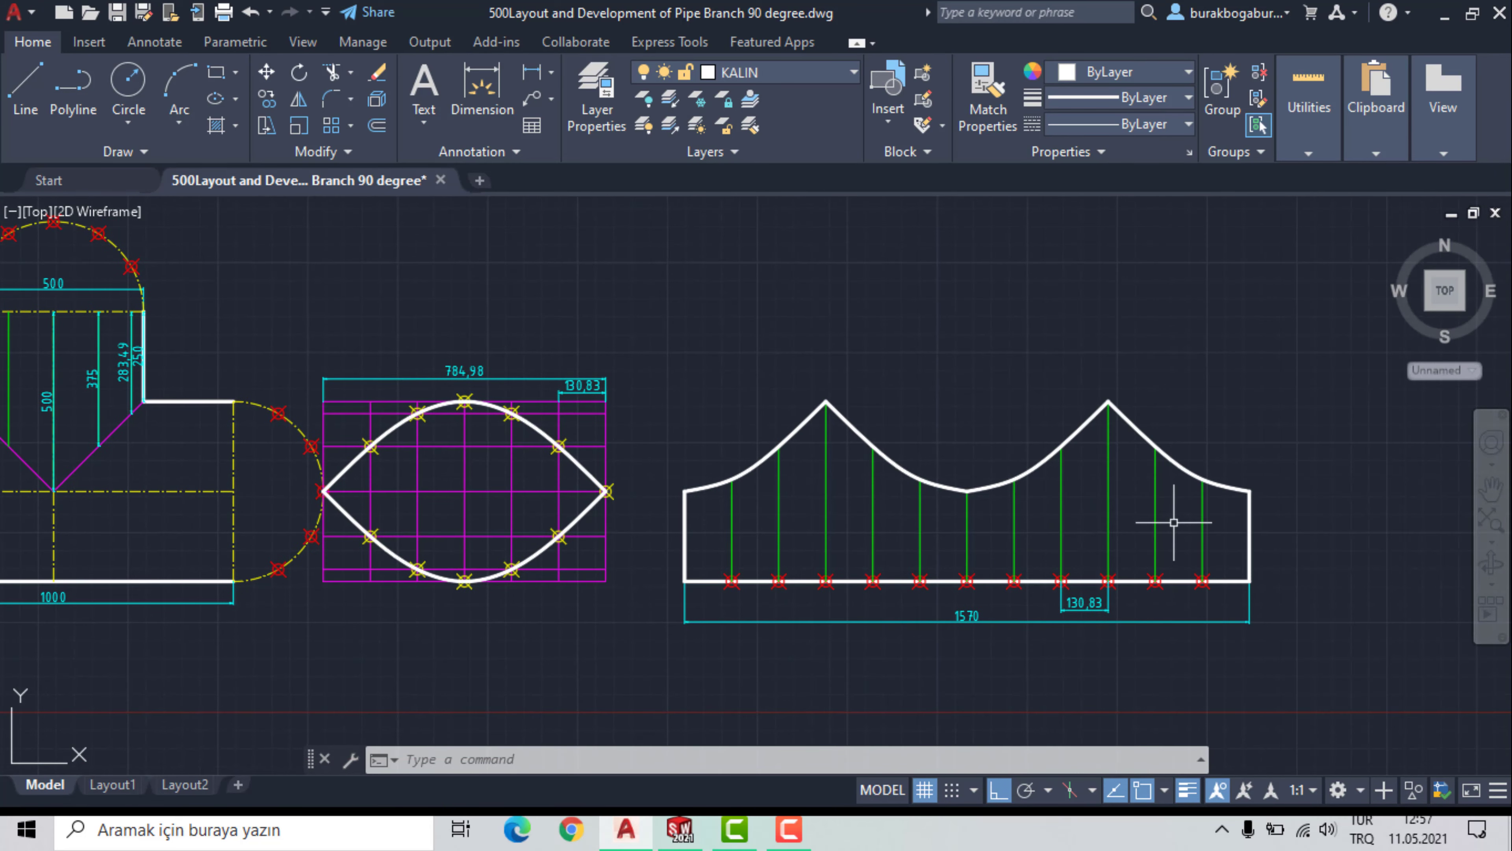
left_click(679, 829)
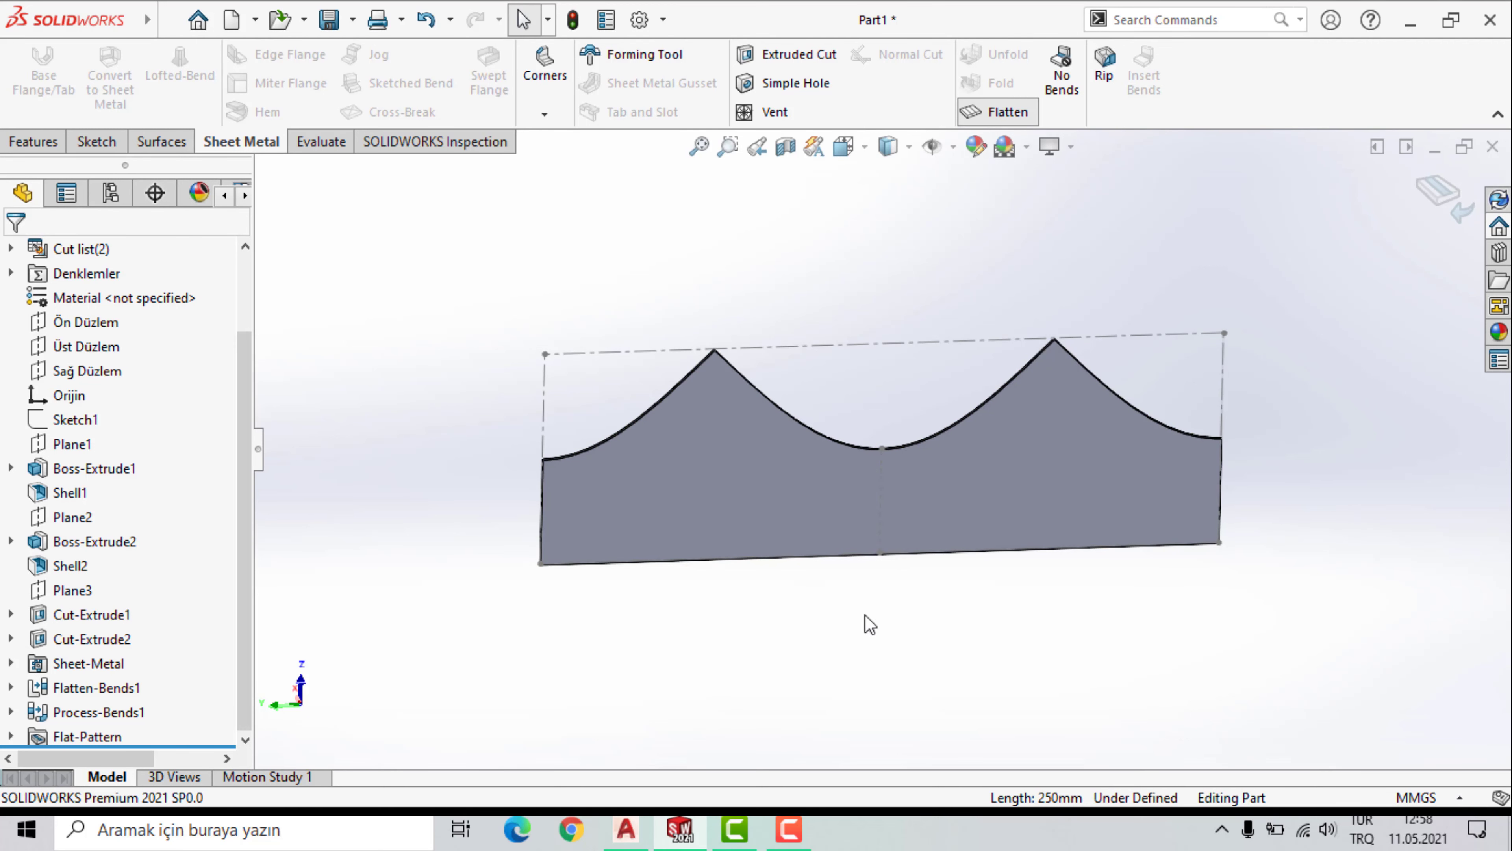
Fold the flat sheet back into the branch cylinder.
scroll(893, 465, "up", 3)
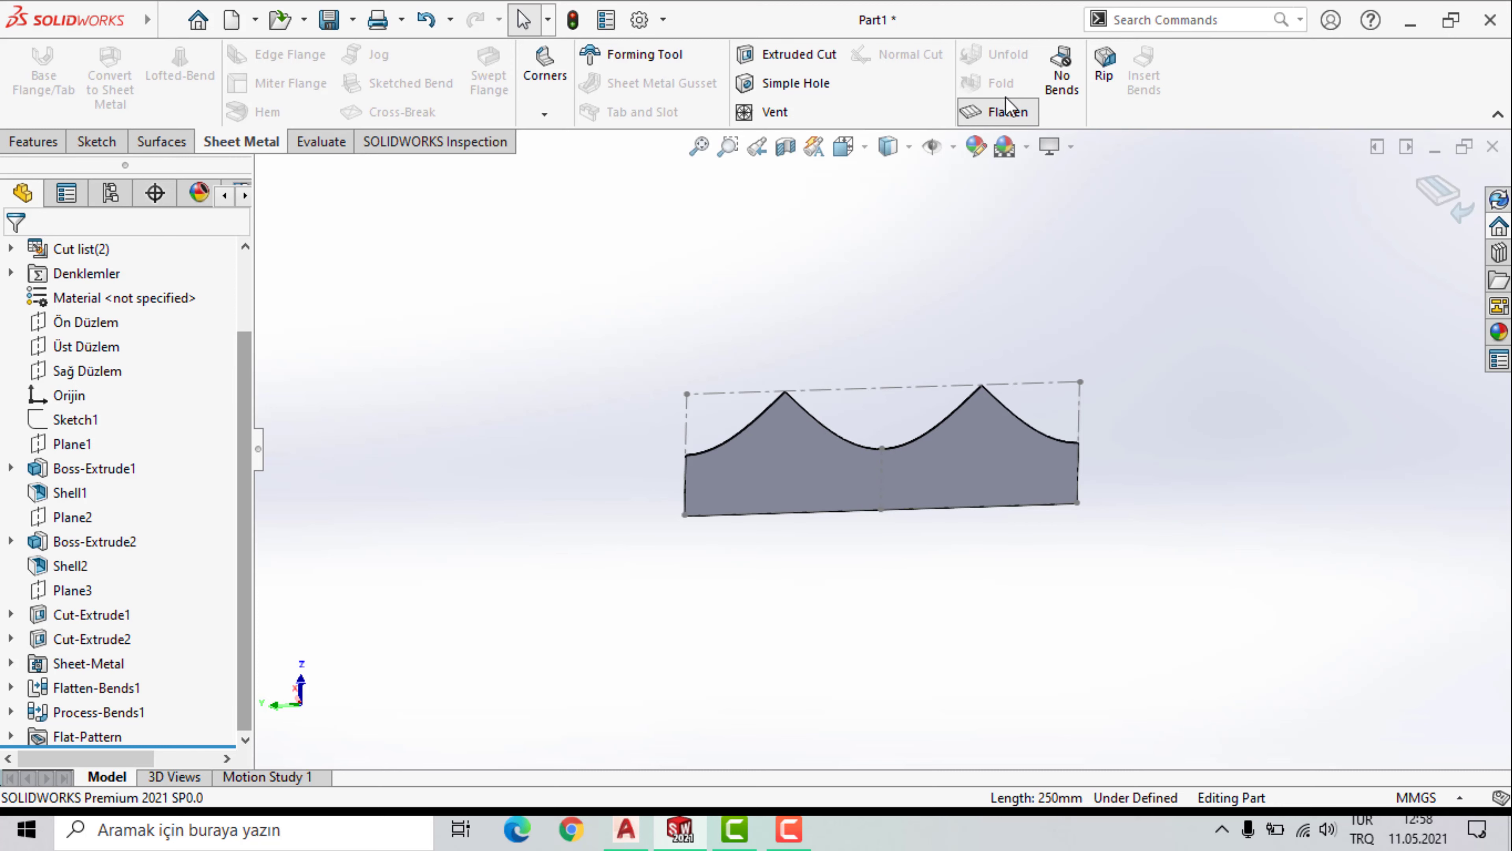
left_click(998, 111)
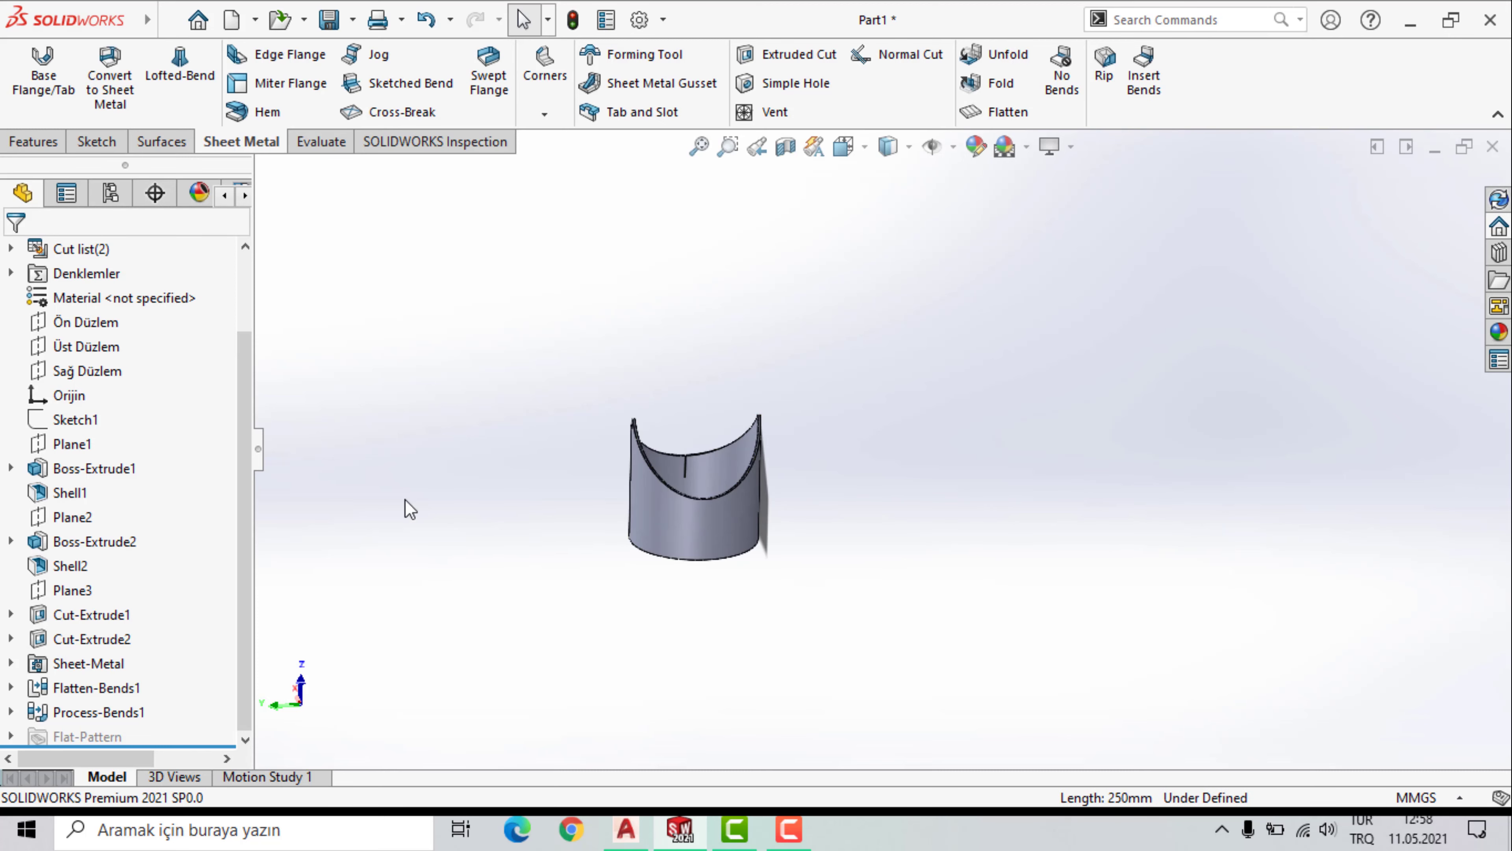
middle_click_drag(405, 510, 304, 652)
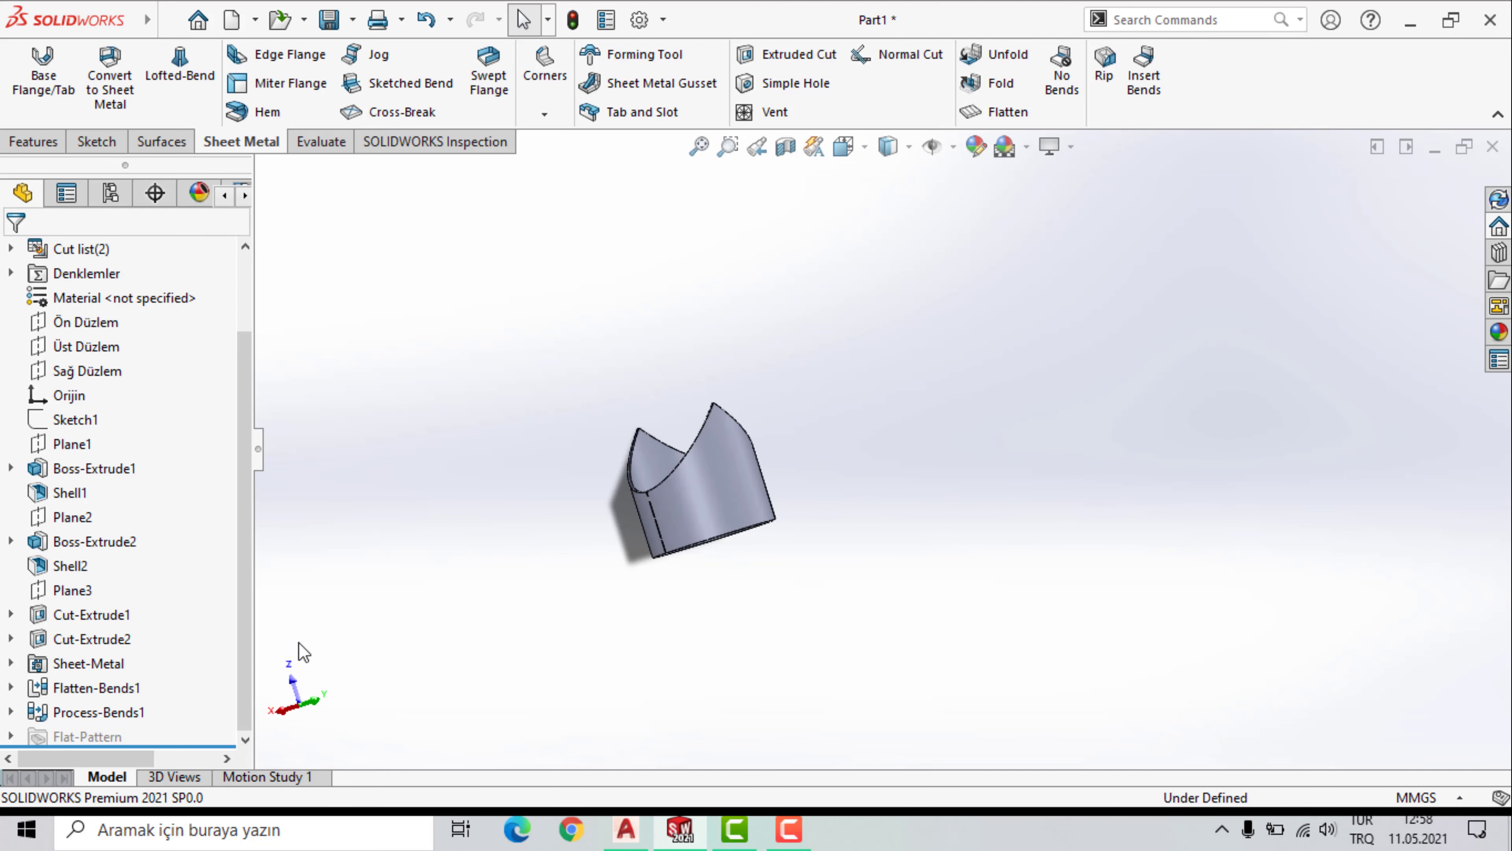
Show the hidden Boss-Extrude1 main tube body so the whole tee appears.
left_click(104, 469)
left_click(123, 435)
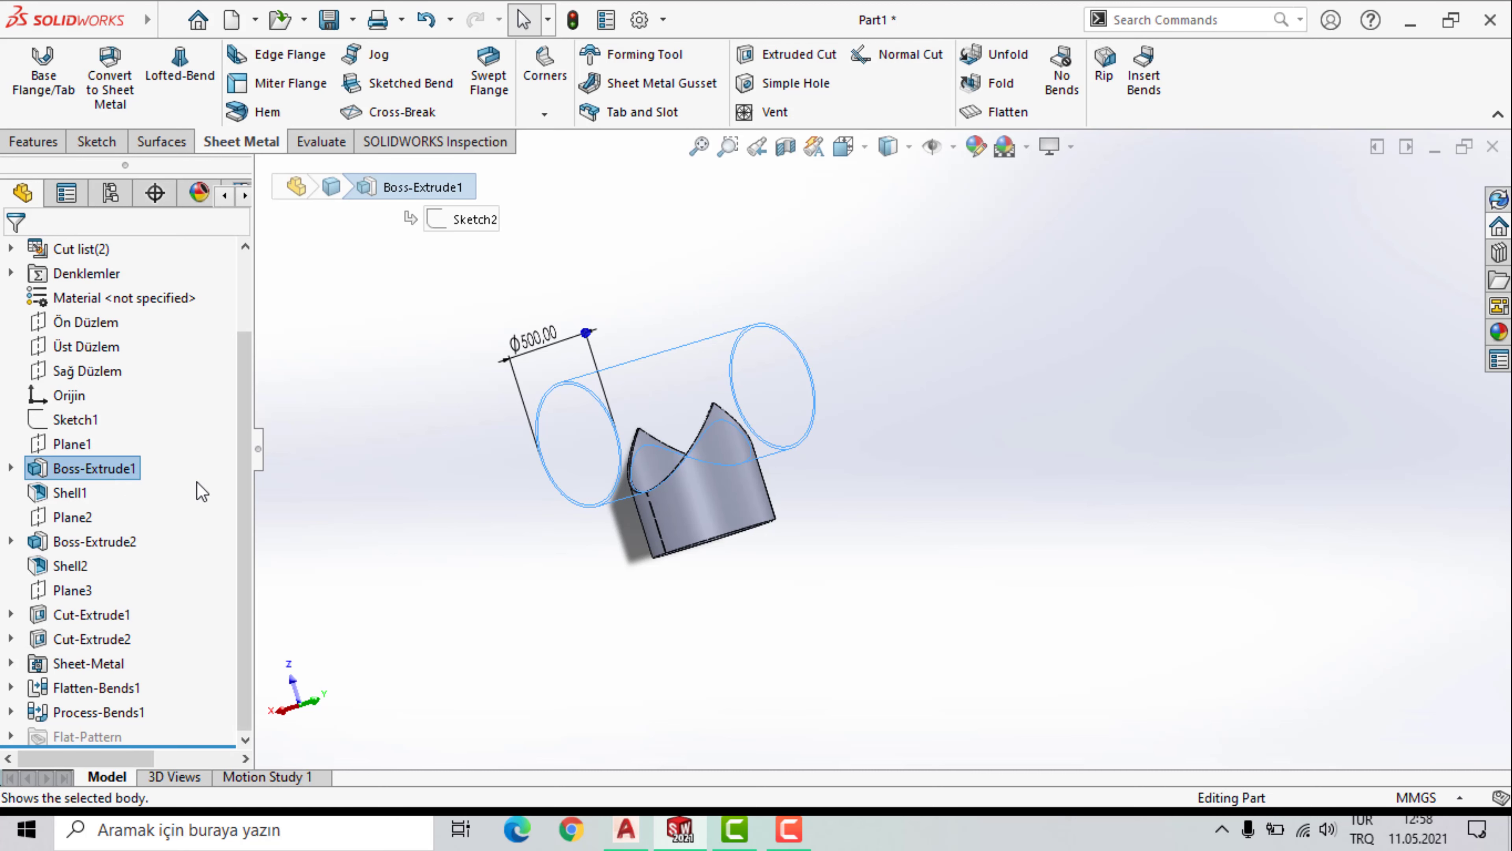
left_click(628, 685)
mouse_move(628, 653)
middle_mouse_down()
mouse_move(560, 203)
mouse_move(614, 270)
mouse_move(509, 125)
mouse_move(432, 230)
mouse_move(422, 314)
mouse_move(436, 348)
middle_mouse_up()
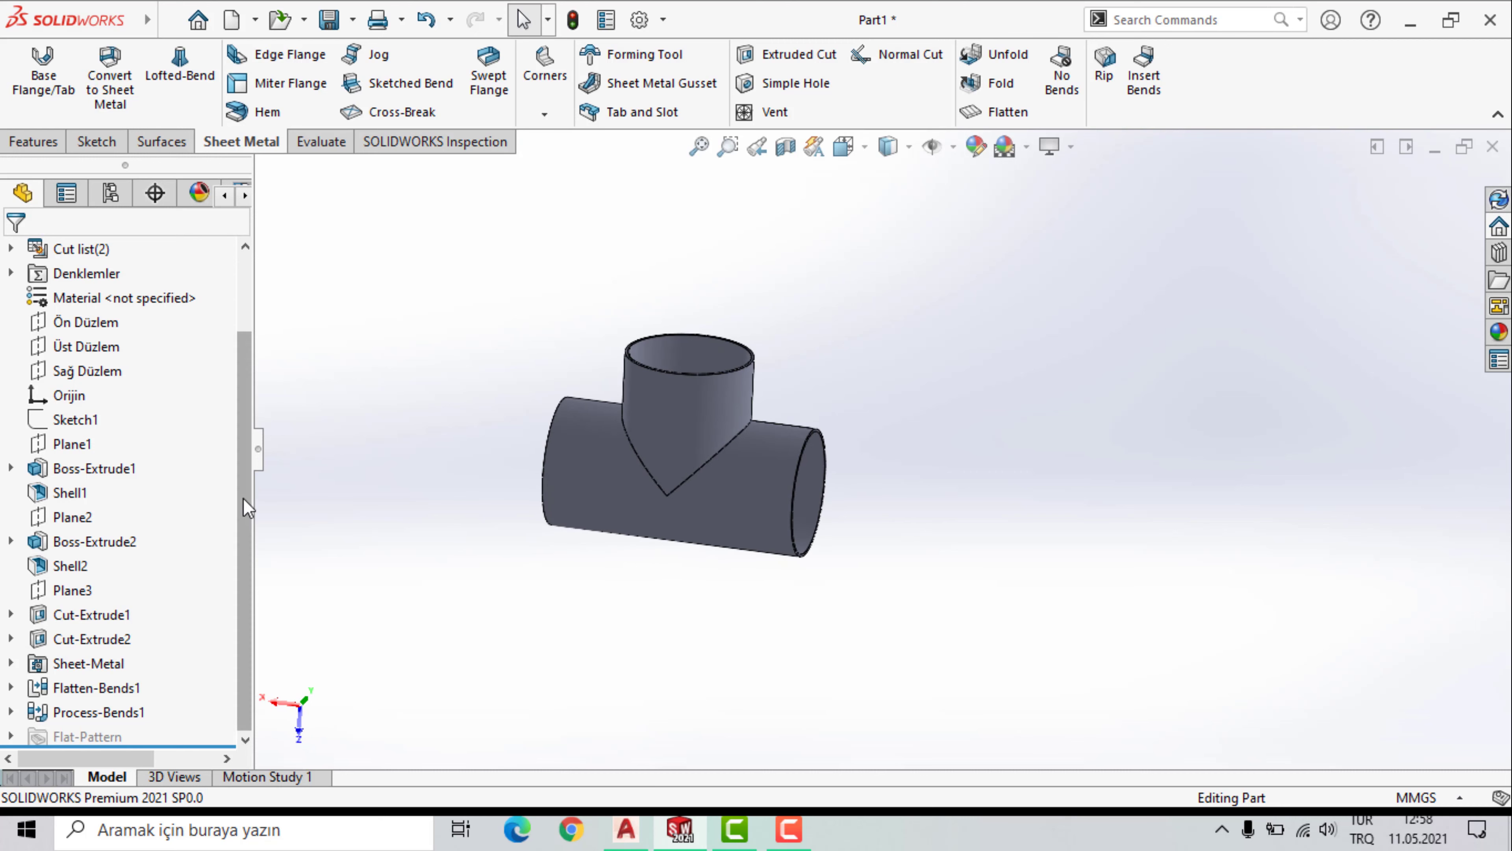
scroll(250, 452, "up", 2)
Assign AISI 1045 Steel, cold drawn as the part material through Edit Material.
right_click(146, 402)
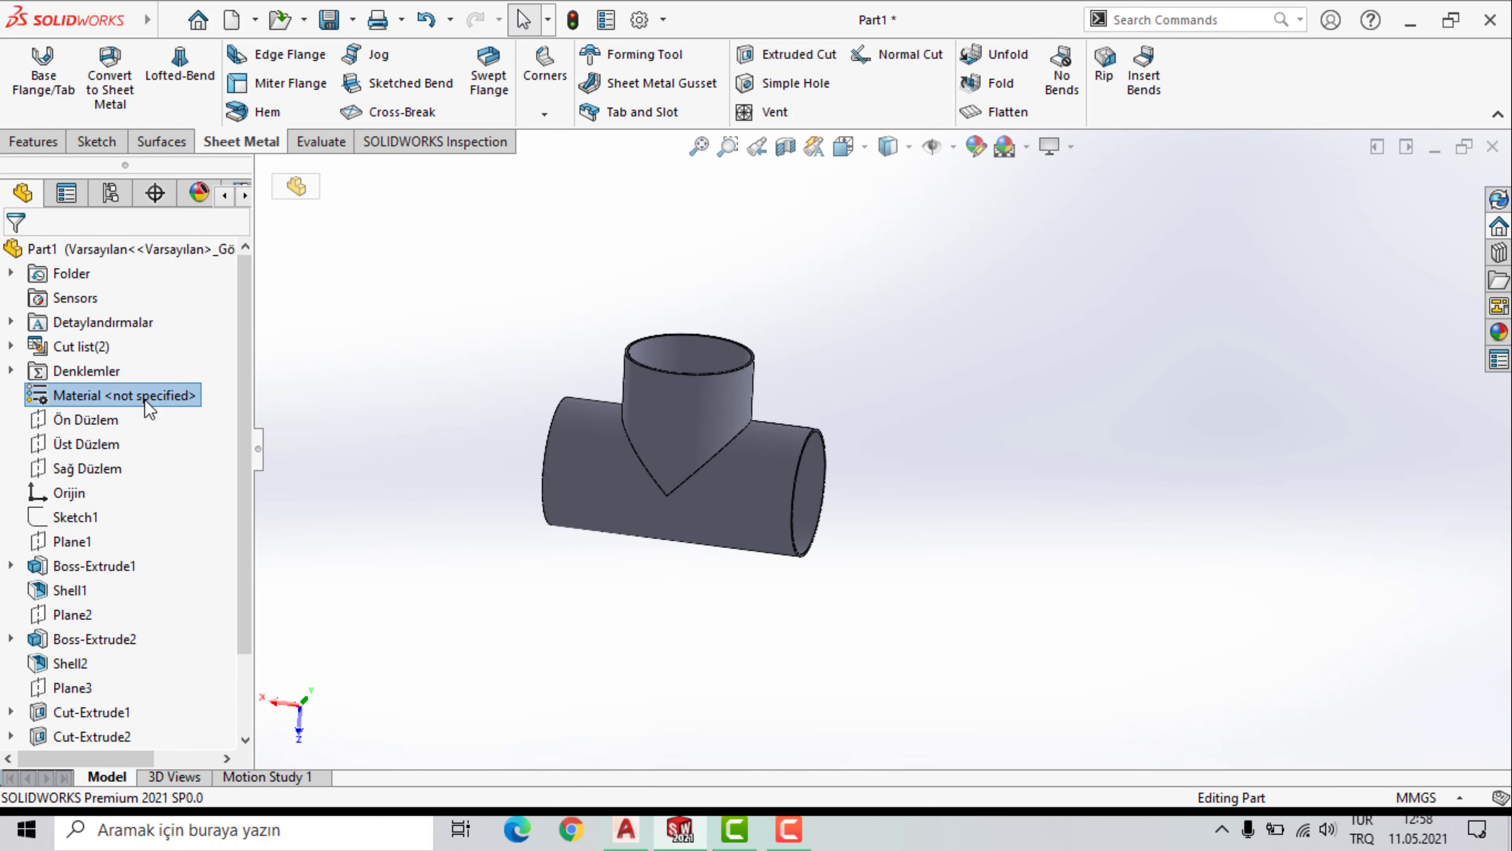
left_click(256, 329)
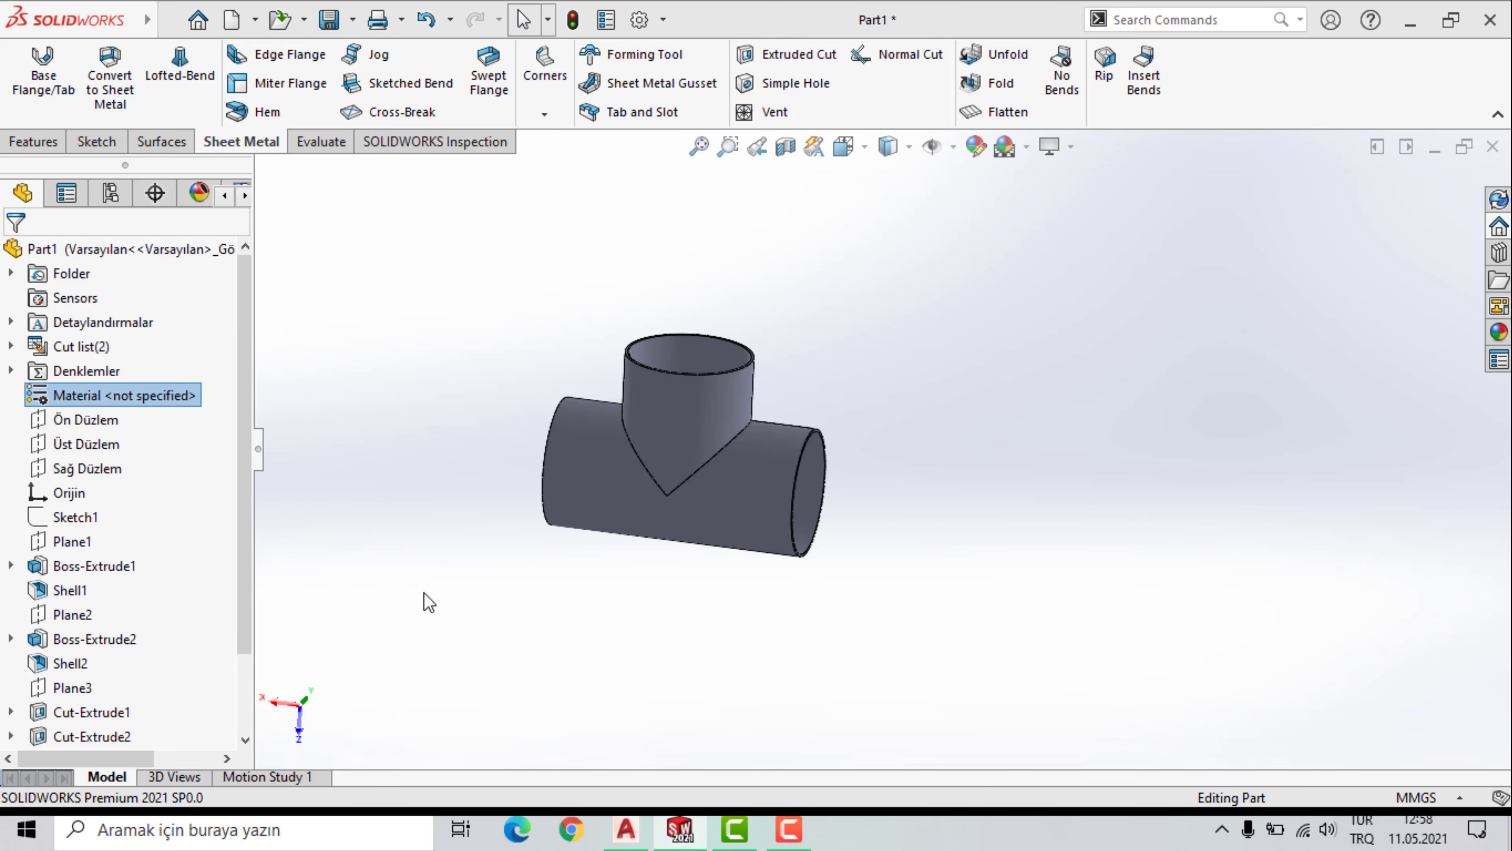
scroll(417, 530, "down", 3)
scroll(447, 518, "up", 1)
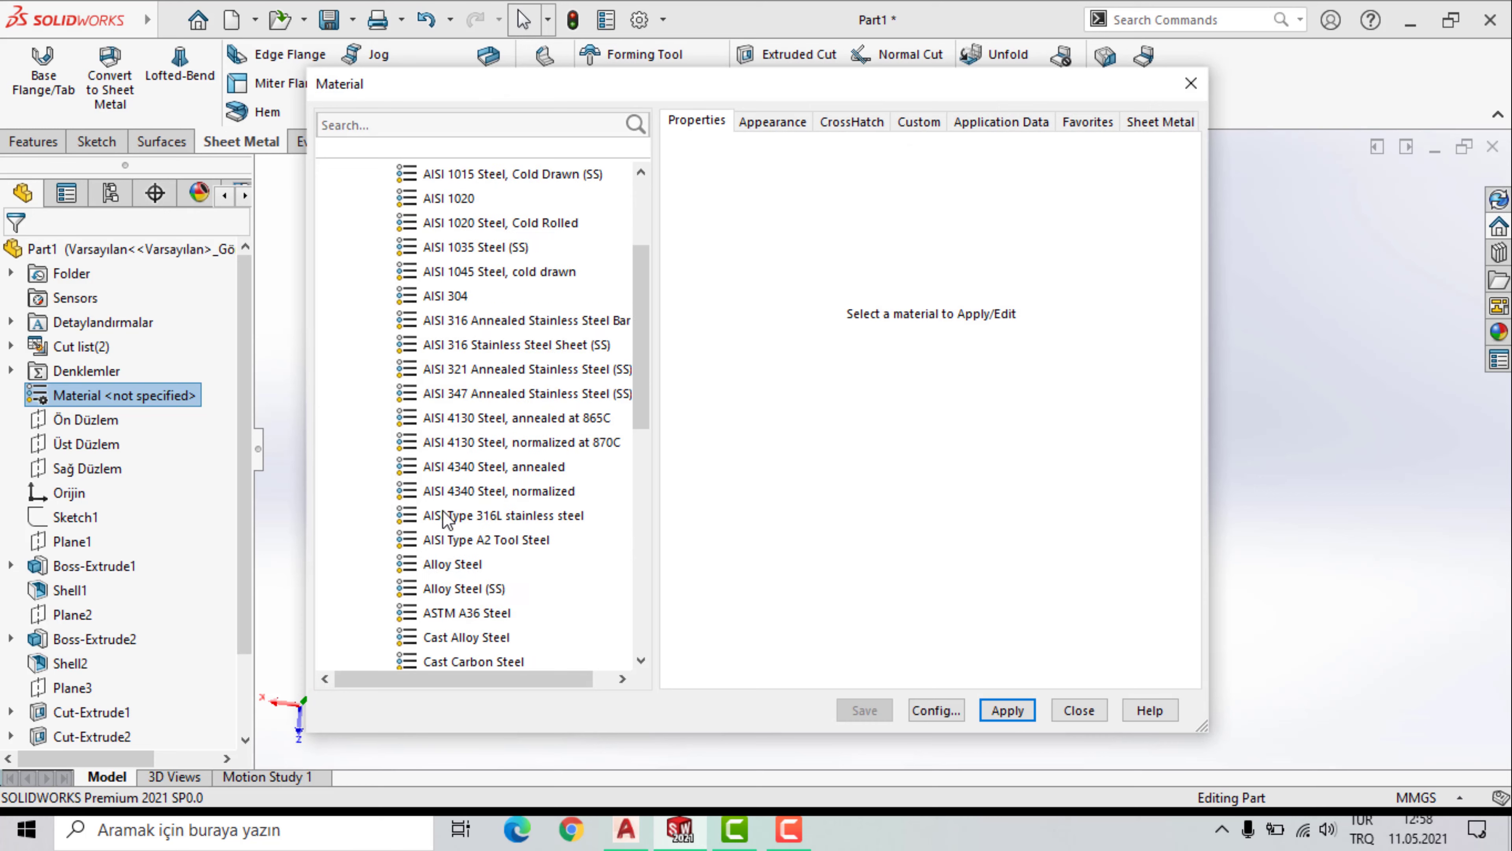
scroll(447, 518, "up", 2)
left_click(540, 418)
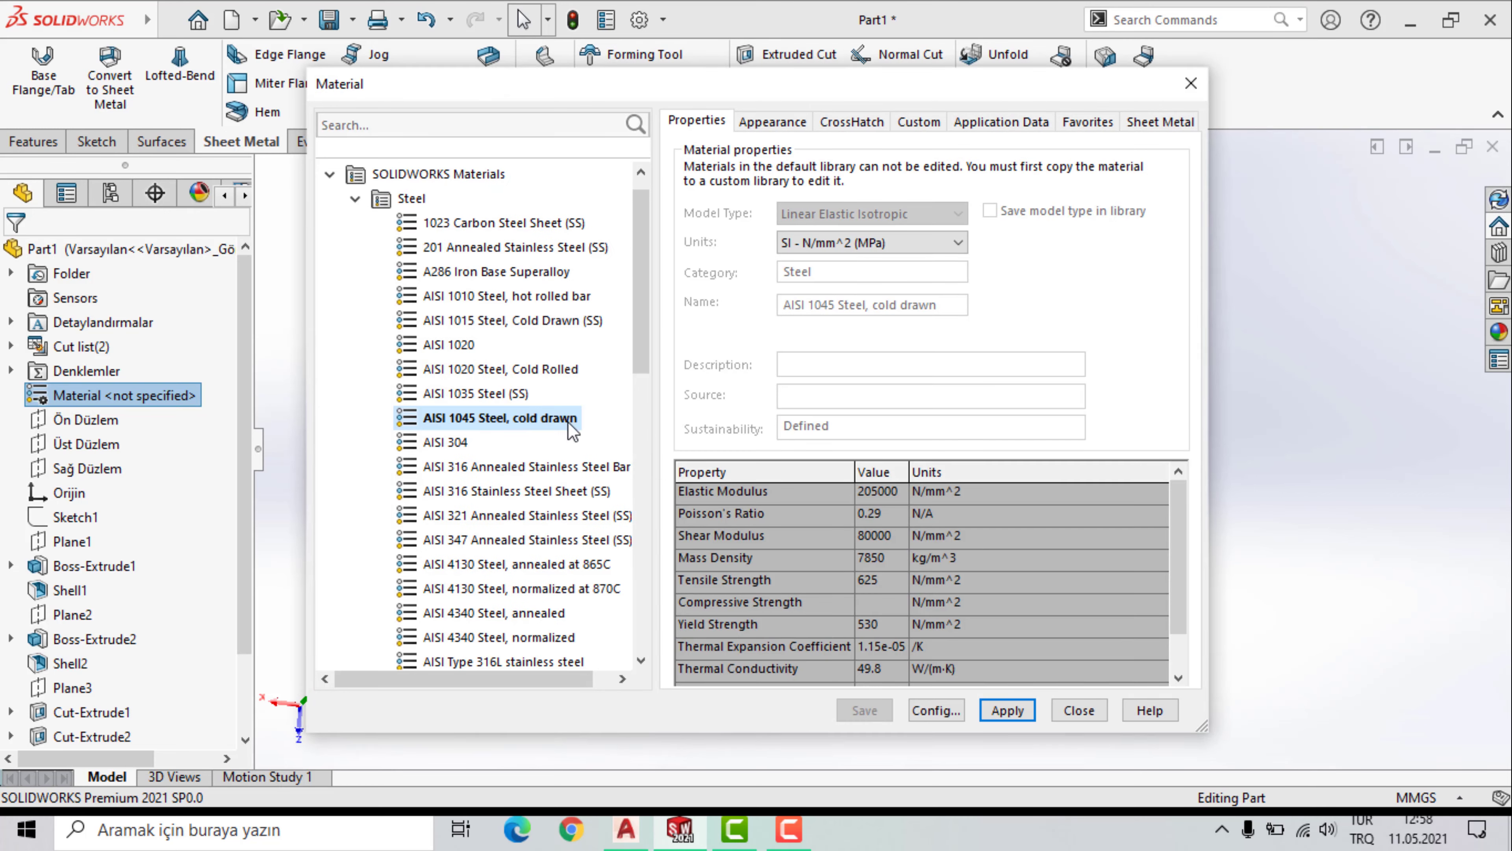
mouse_move(500, 417)
left_click(1008, 710)
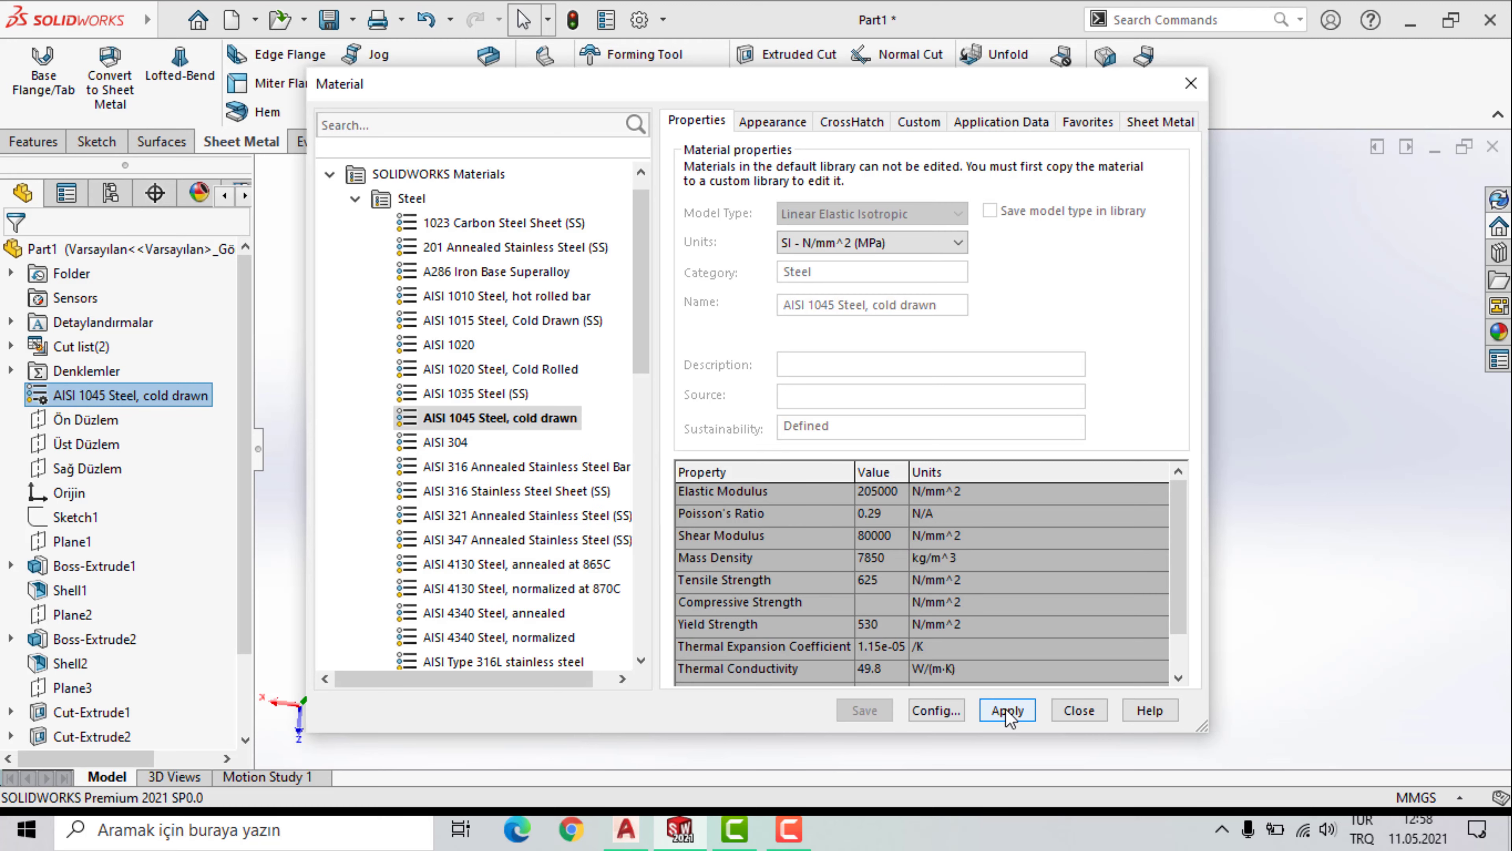
left_click(1093, 715)
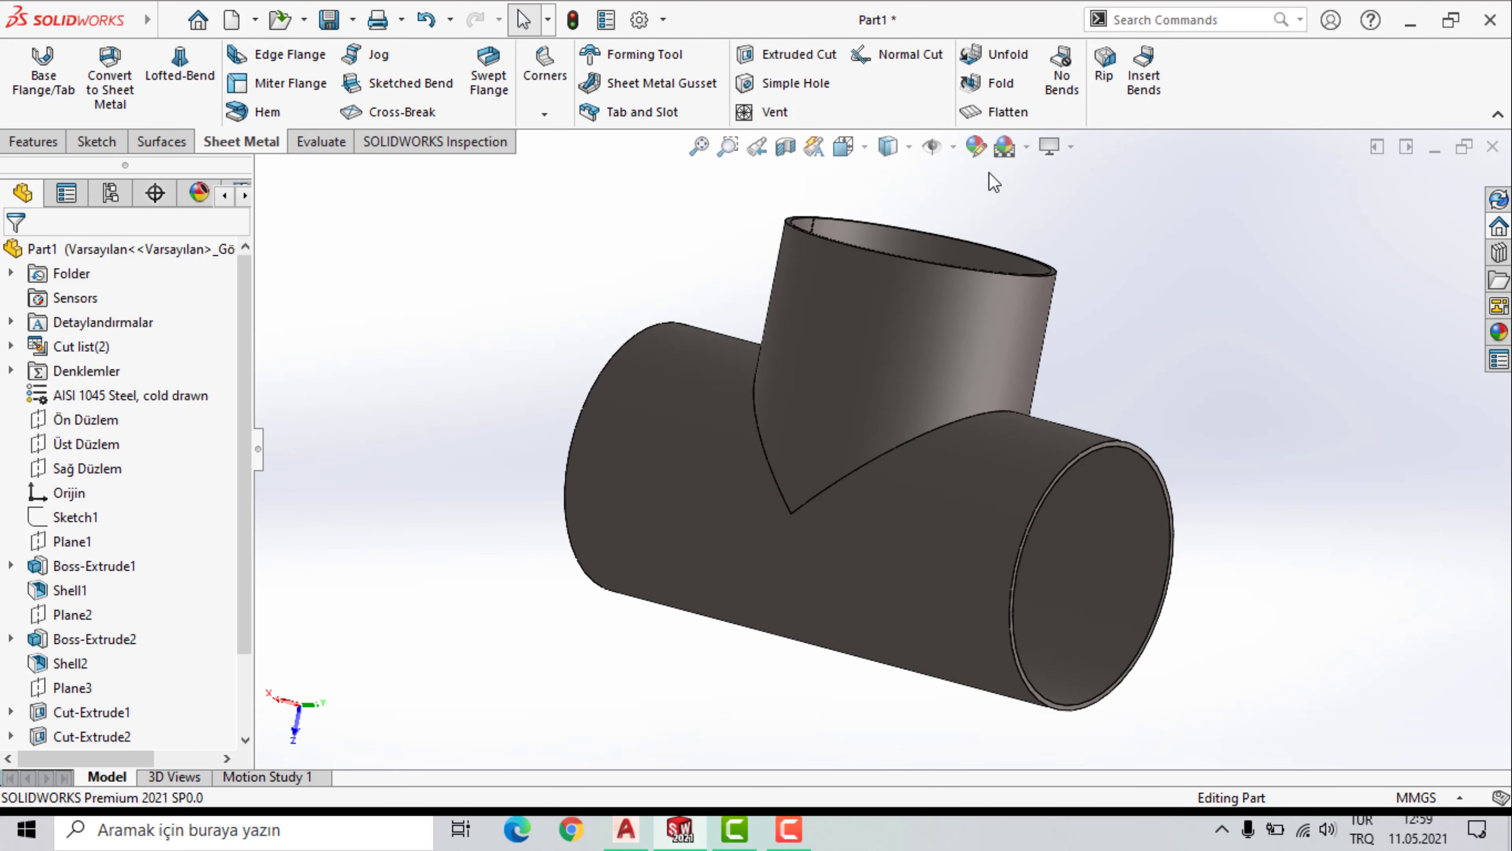
Apply the cast lead metal appearance from Appearances > Metal to the whole tee body.
left_click(1498, 332)
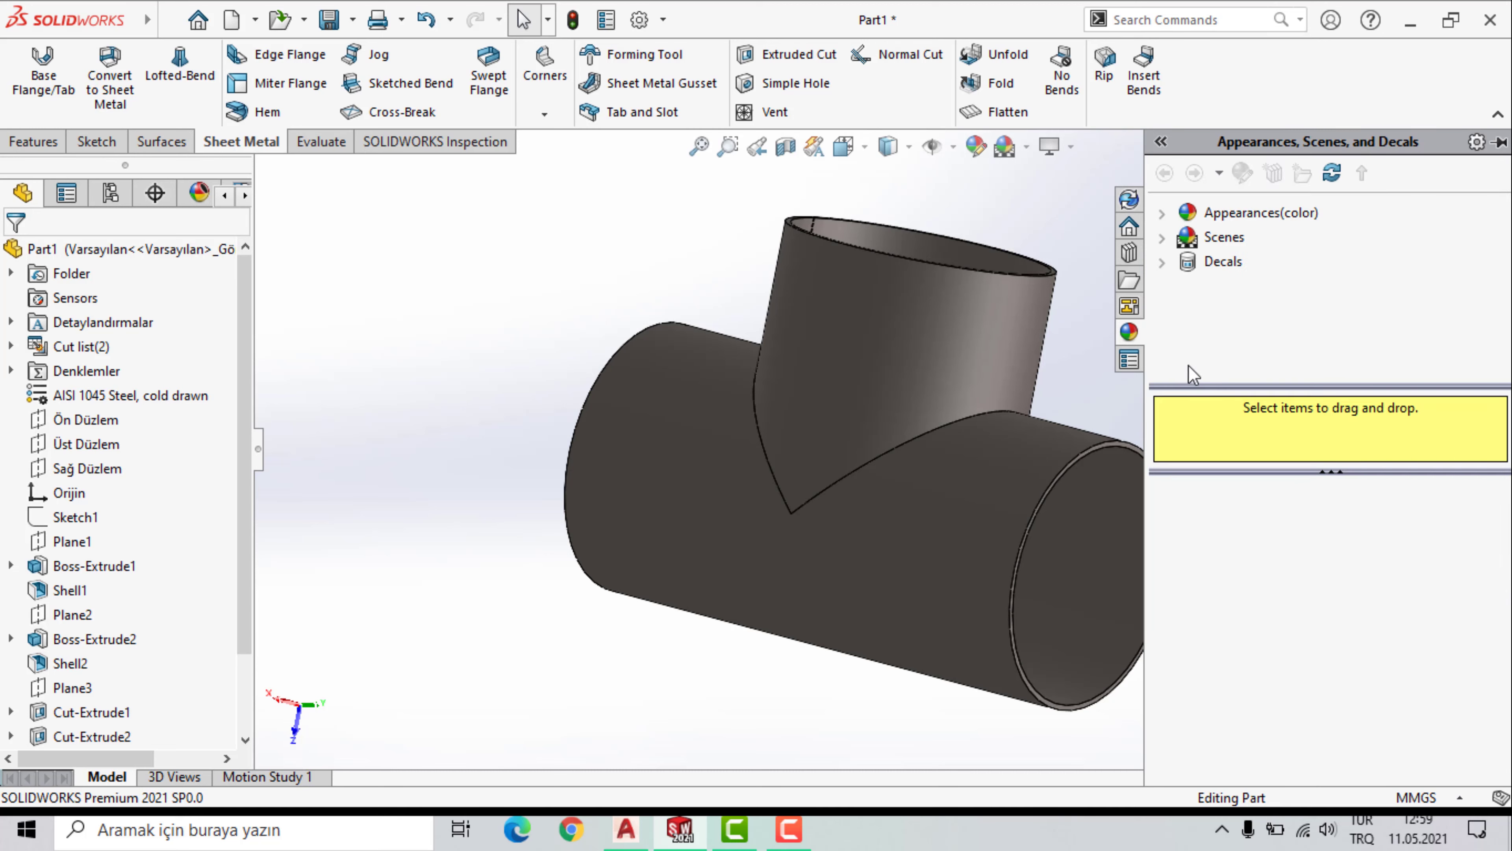
left_click(1161, 215)
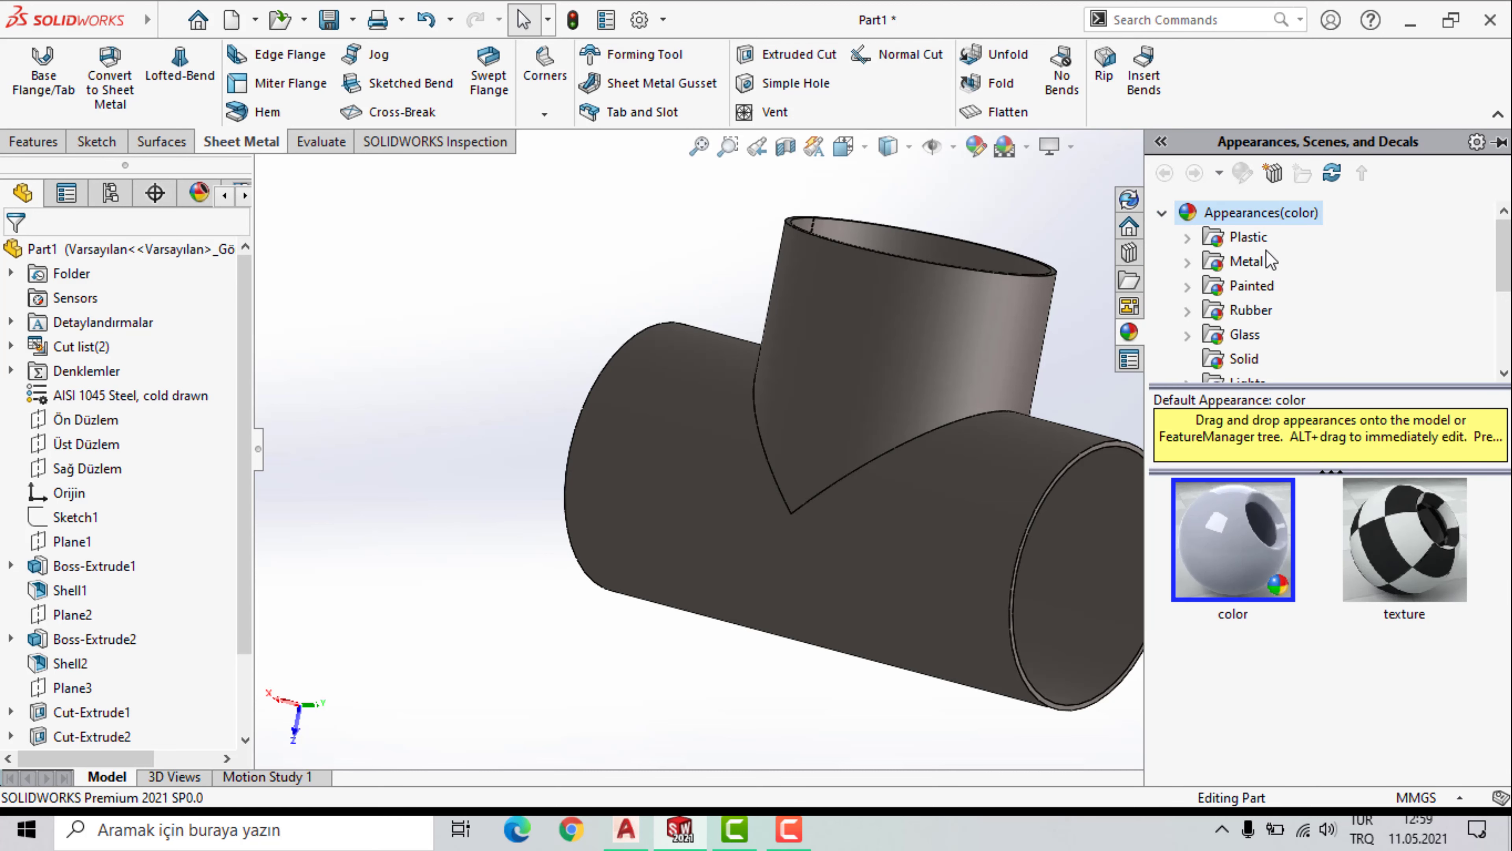
left_click(1252, 271)
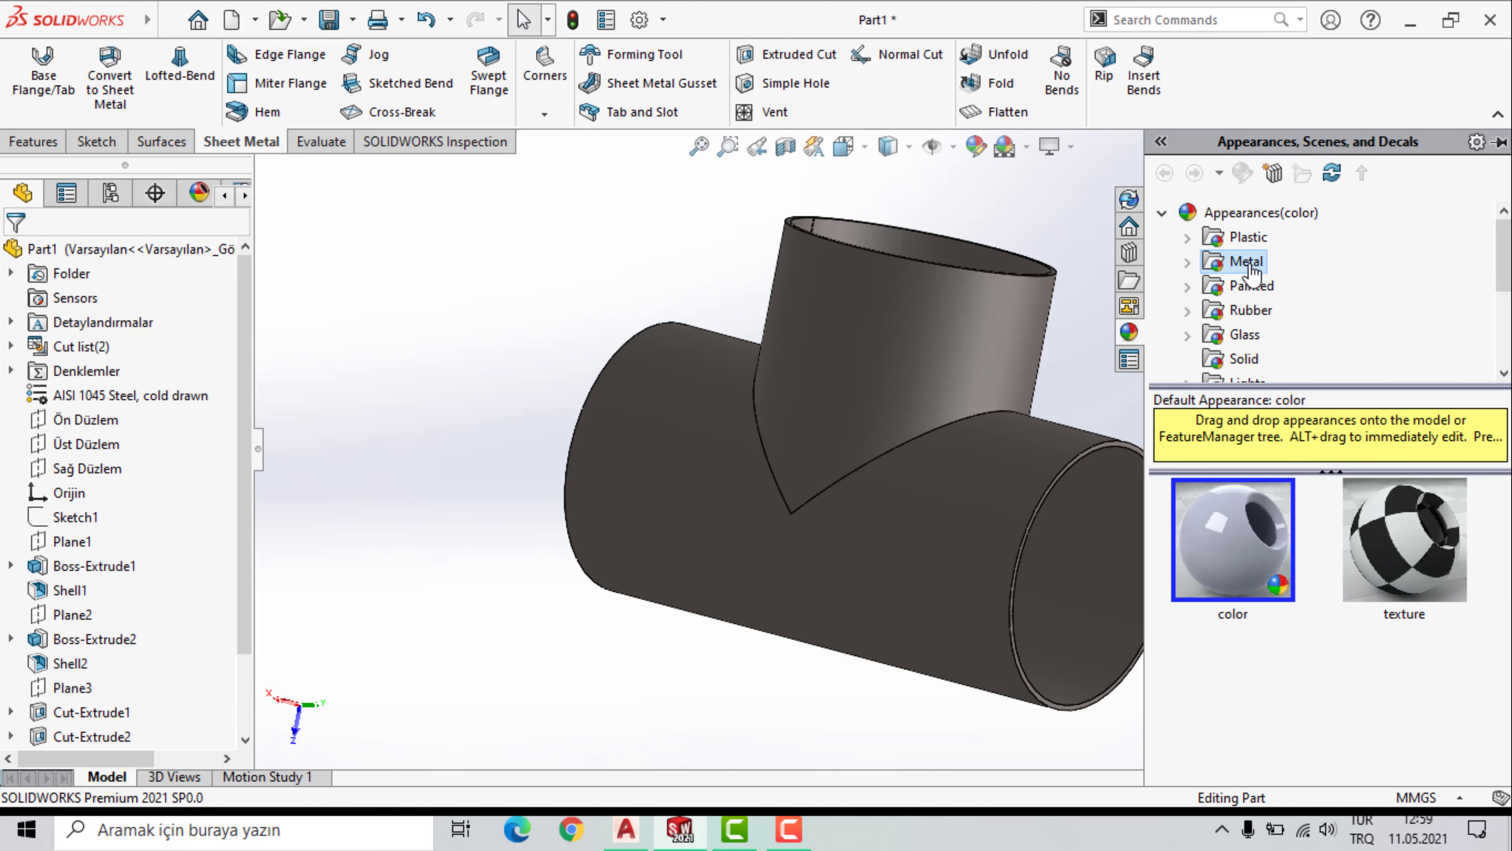
scroll(1354, 694, "down", 3)
scroll(1354, 694, "down", 3)
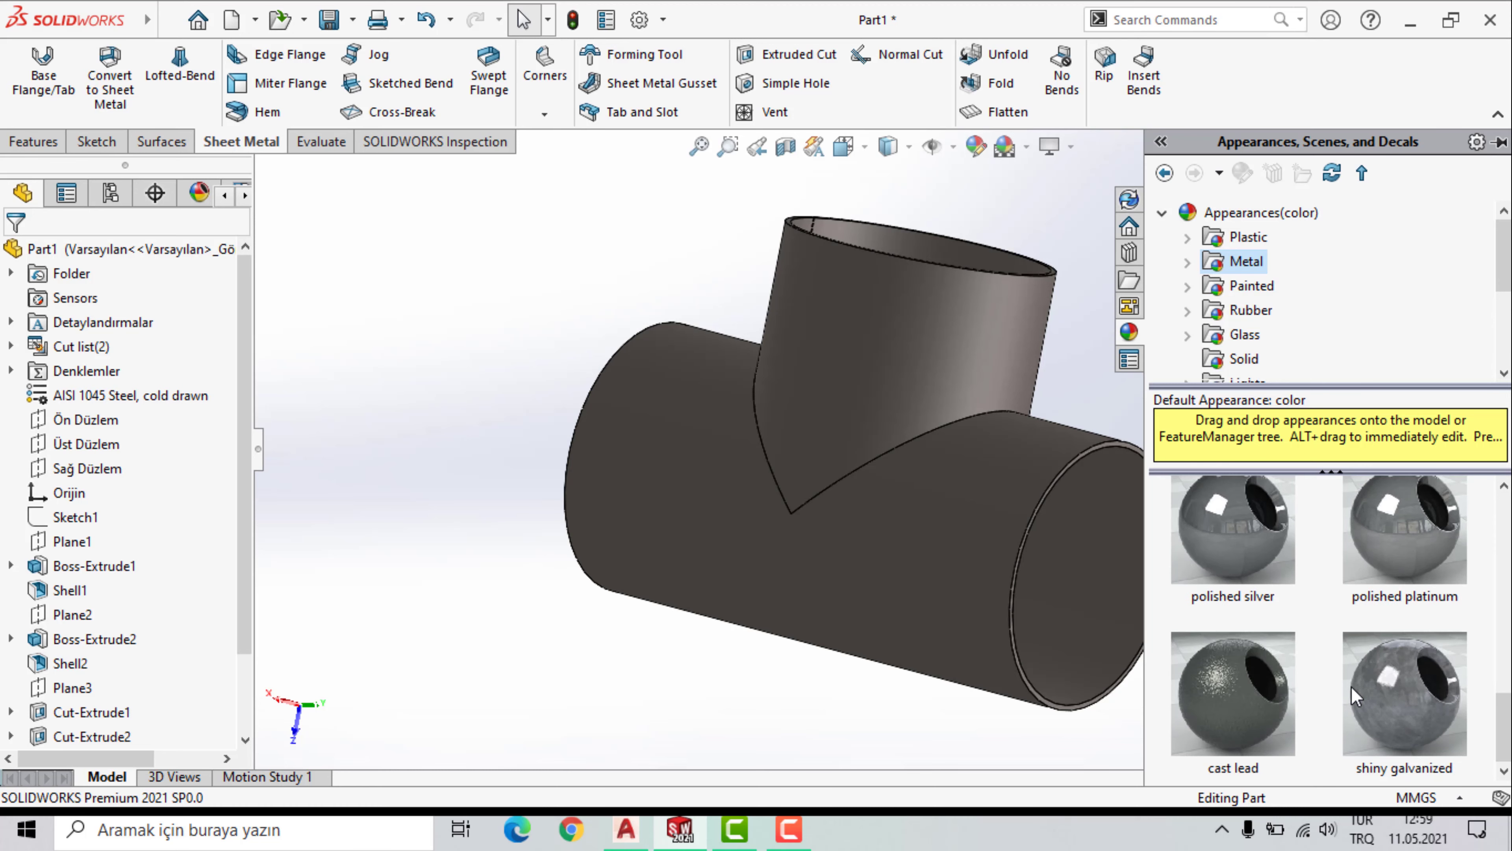
left_click_drag(1231, 706, 921, 515)
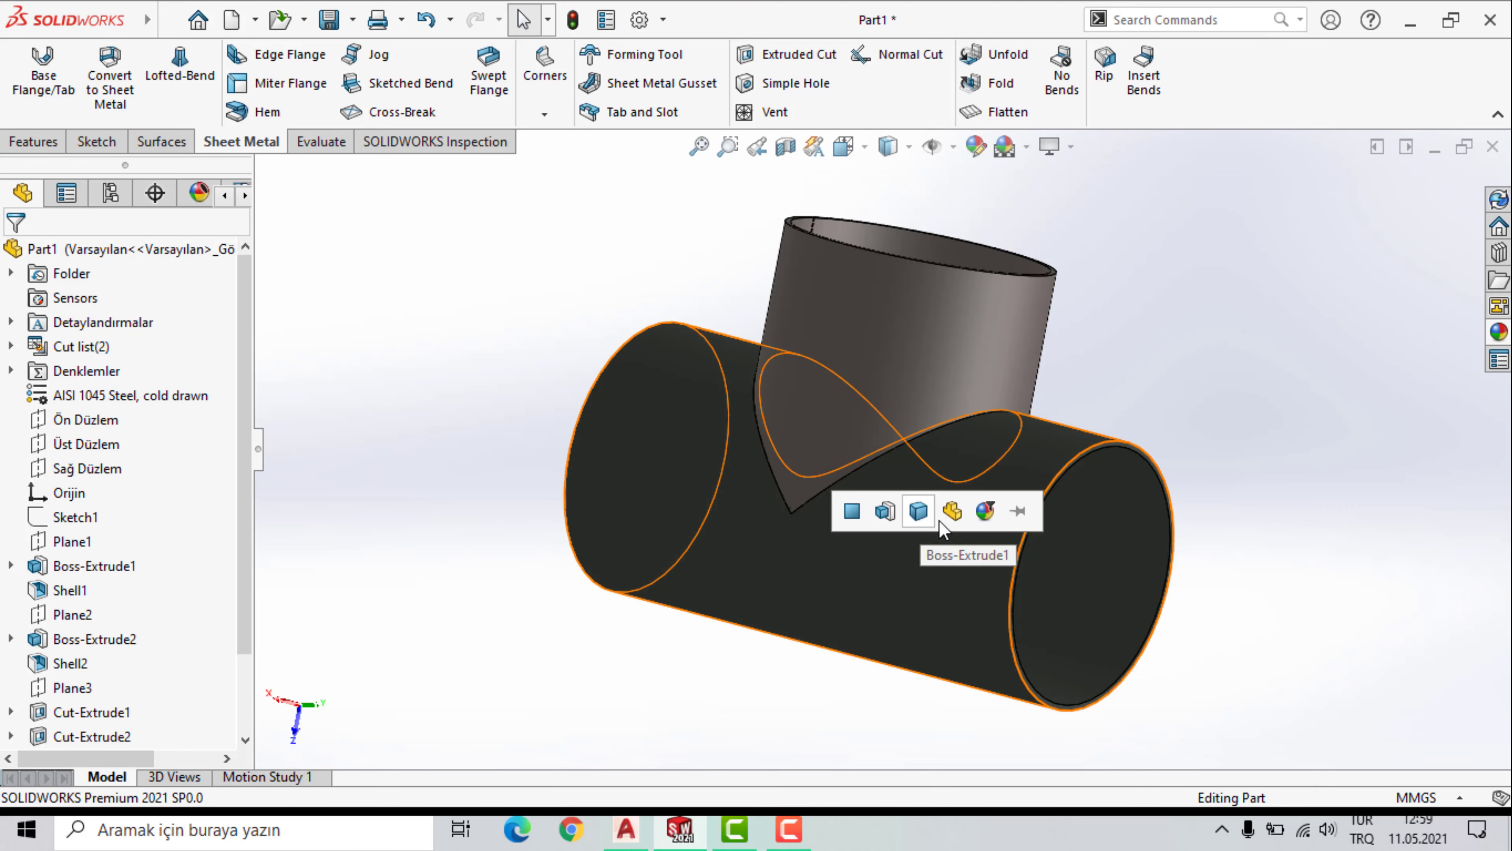
left_click(786, 581)
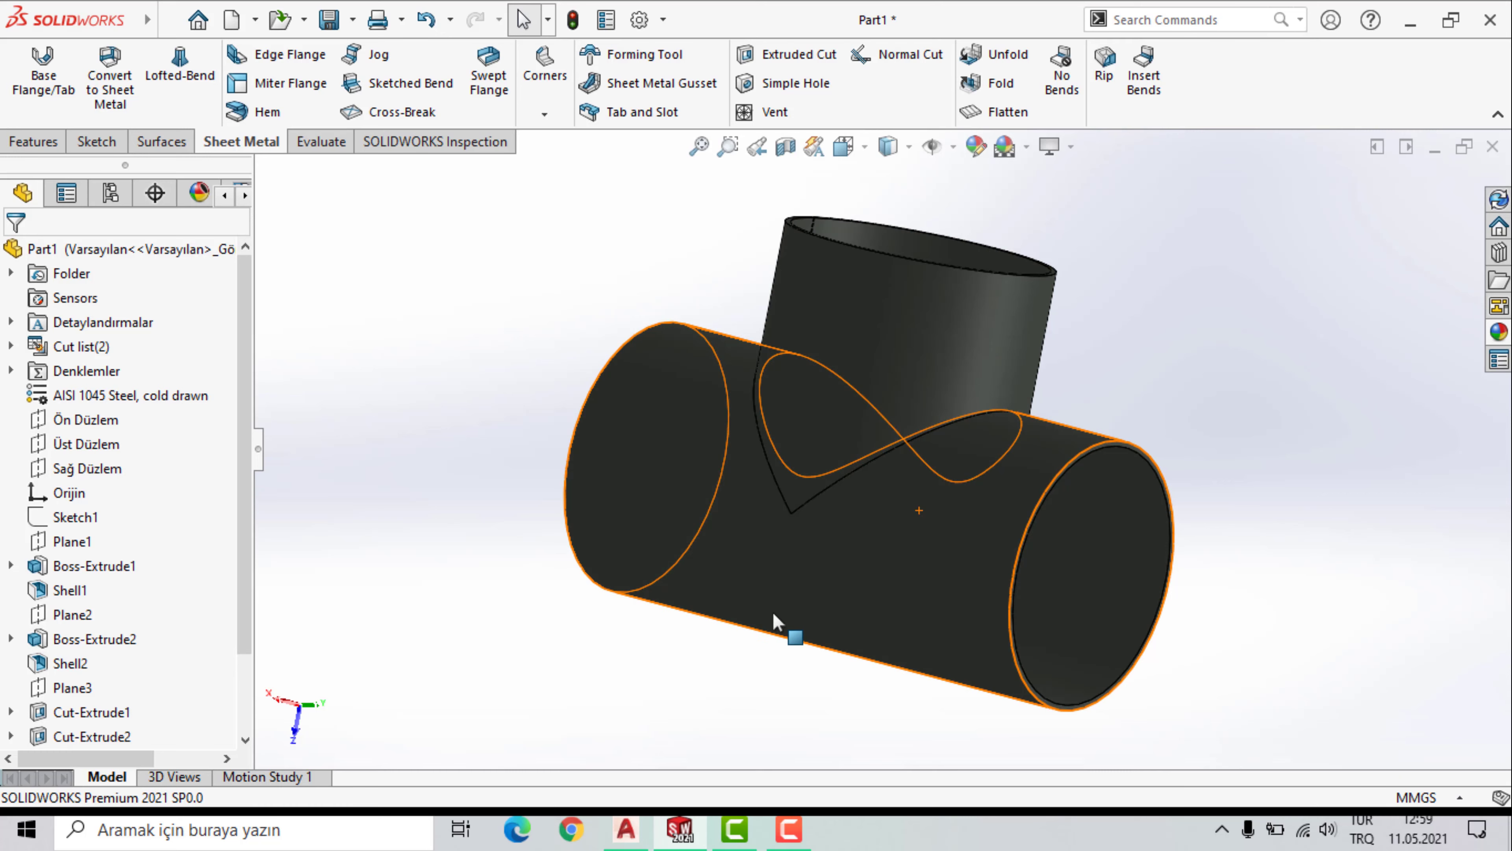
key("f")
left_click(1024, 147)
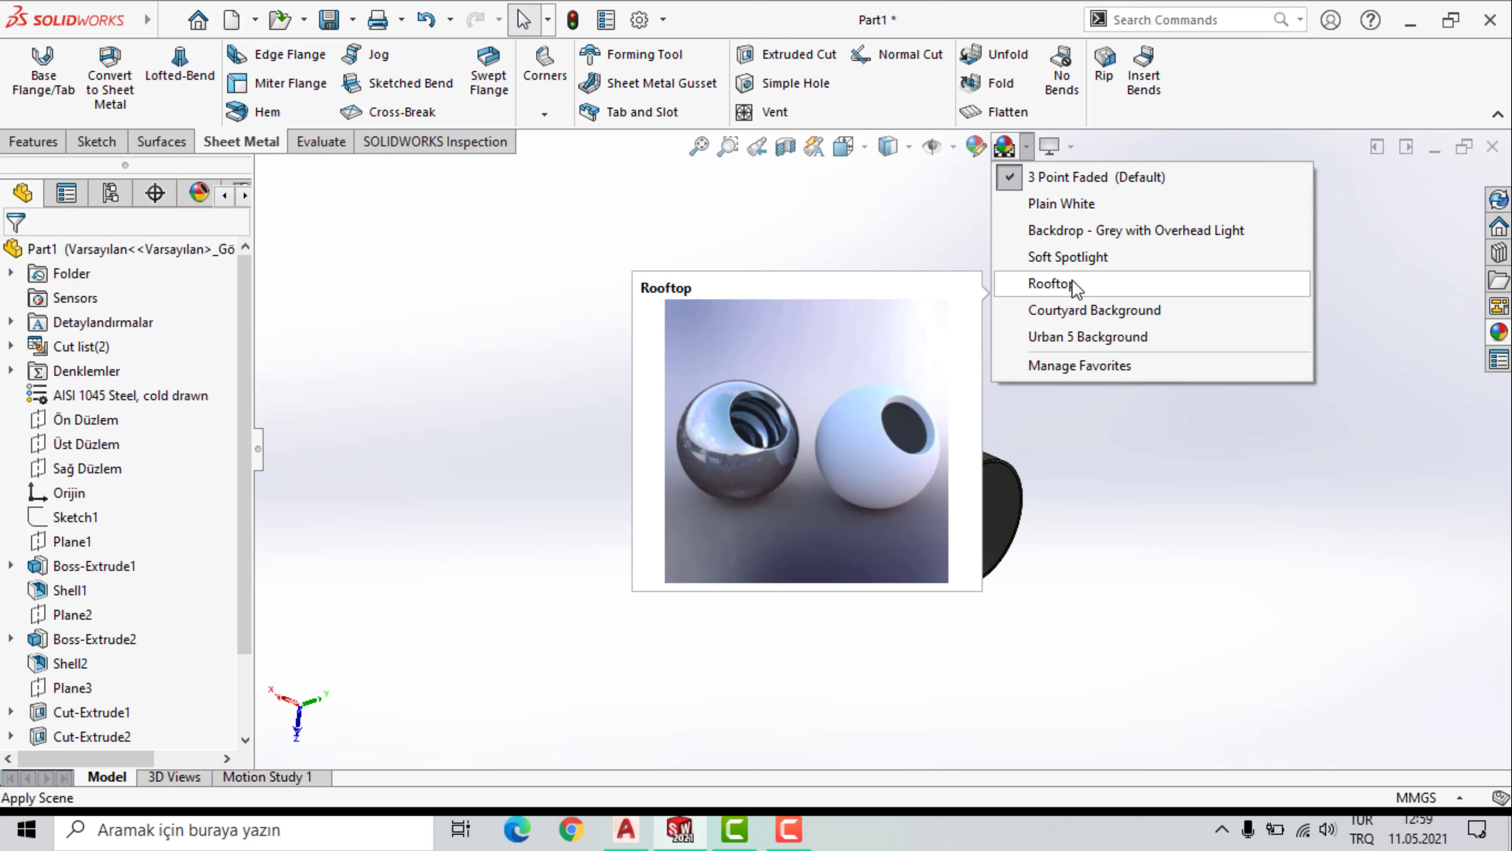
Place the tee in the Soft Spotlight scene and fit it to the view.
left_click(1138, 264)
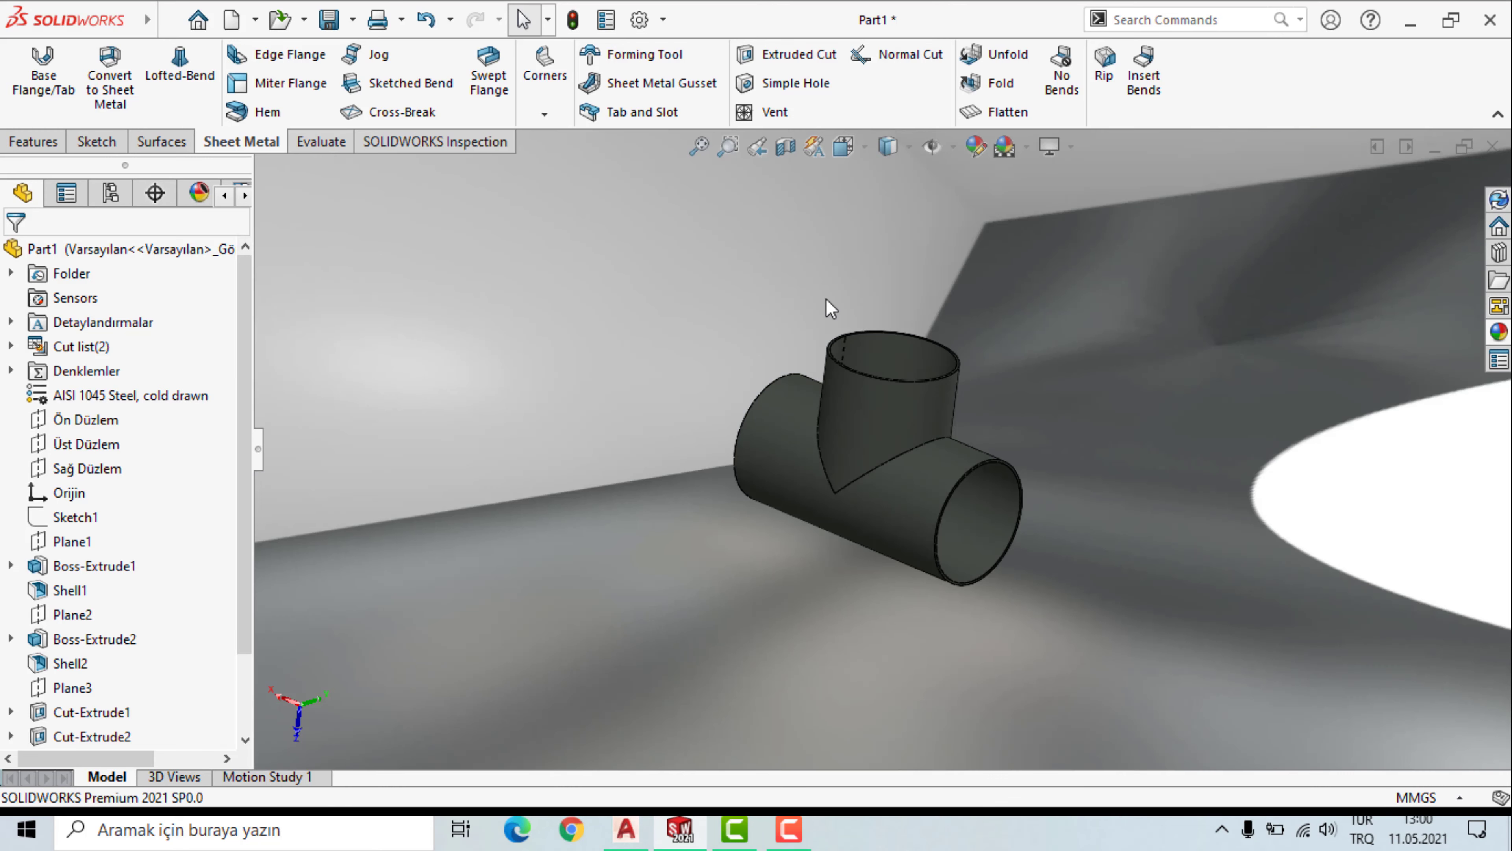
mouse_move(720, 428)
middle_mouse_down()
mouse_move(692, 530)
mouse_move(770, 500)
mouse_move(771, 469)
mouse_move(665, 506)
middle_mouse_up()
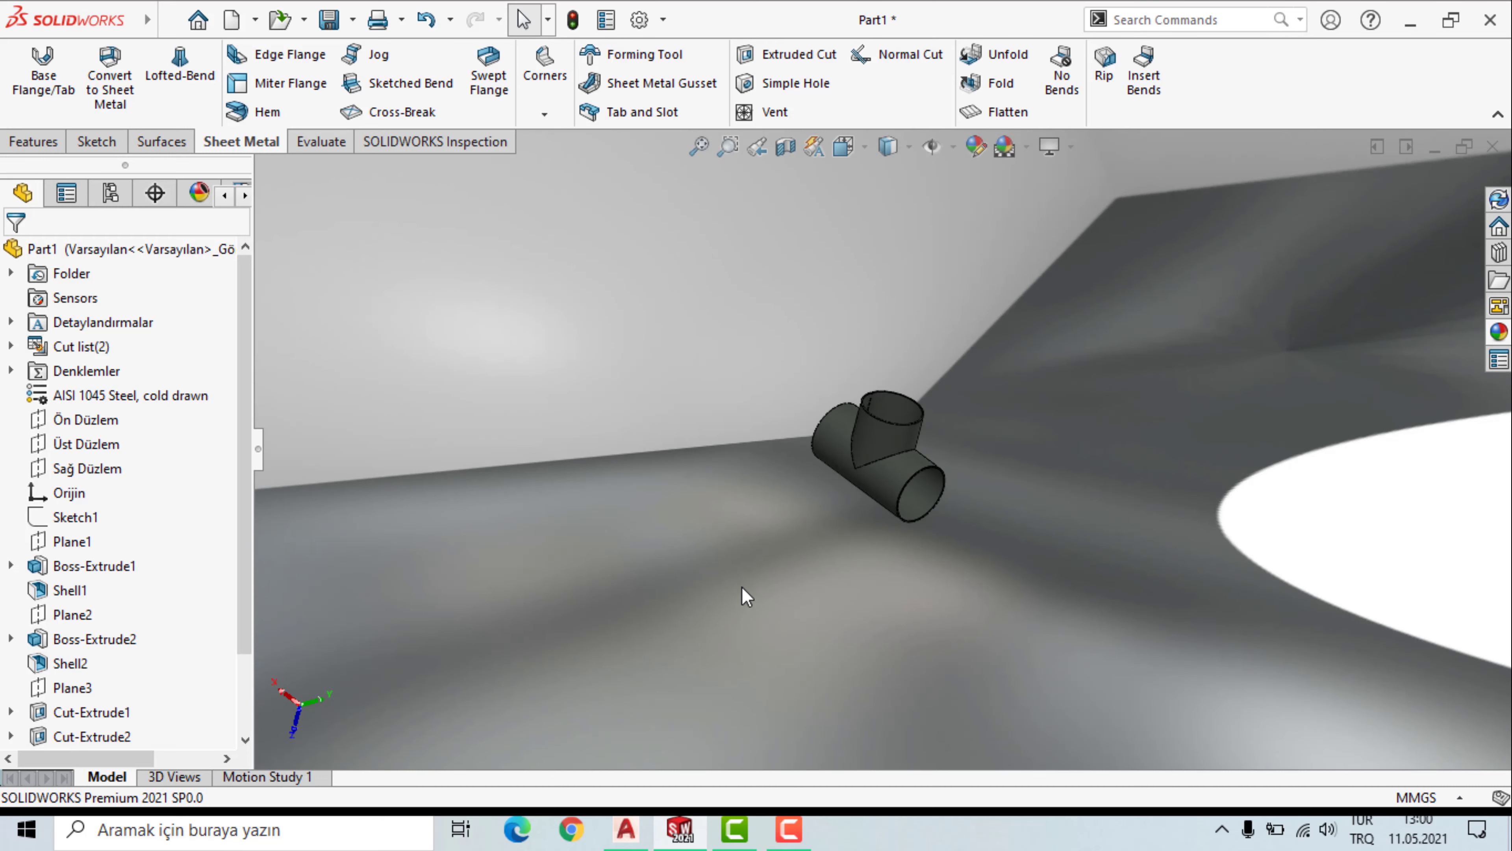
key("f")
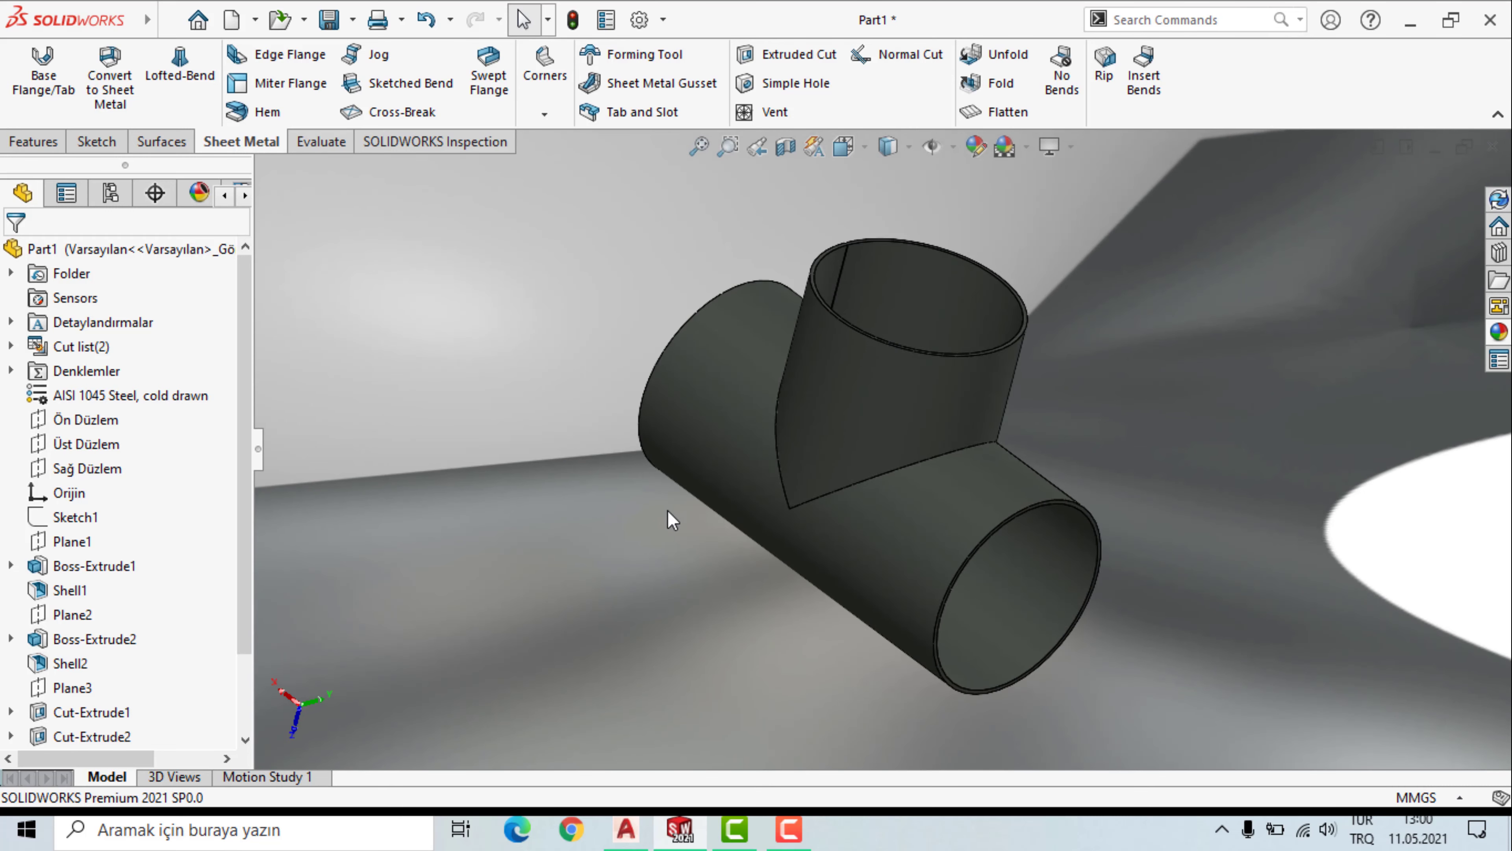